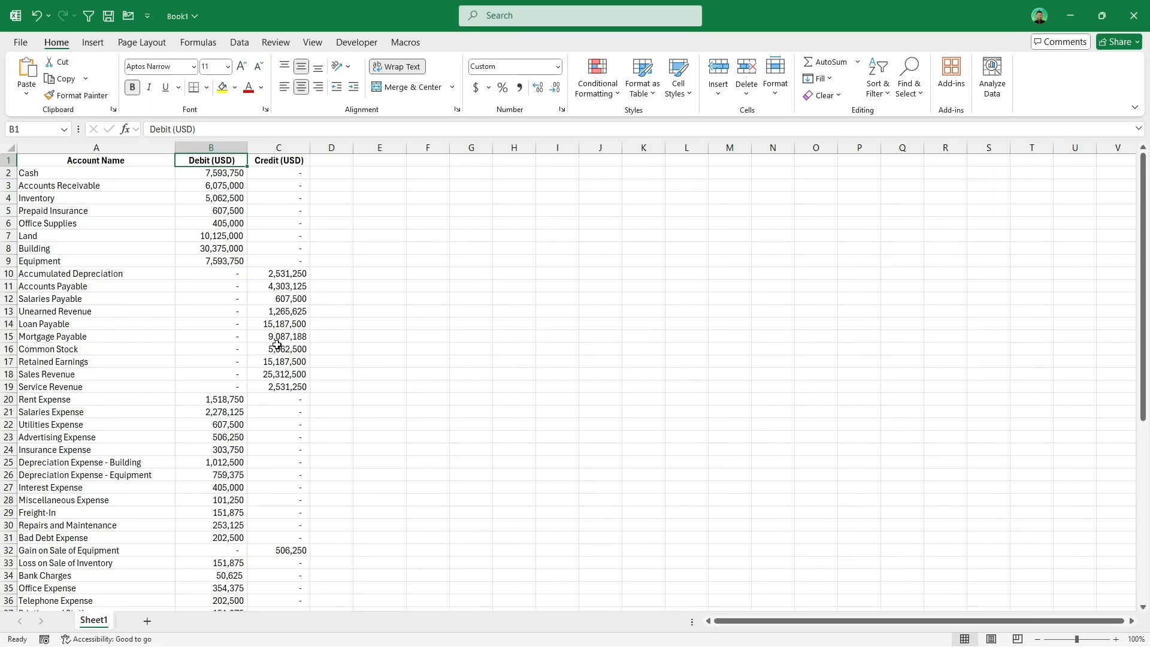
Step: Select the debit amounts for Salaries, Utilities, Insurance, Freight-In, Office Expense and Printing and Stationery together
{"action": "scroll", "coordinate": [274, 343], "scroll_direction": "down", "scroll_amount": 2}
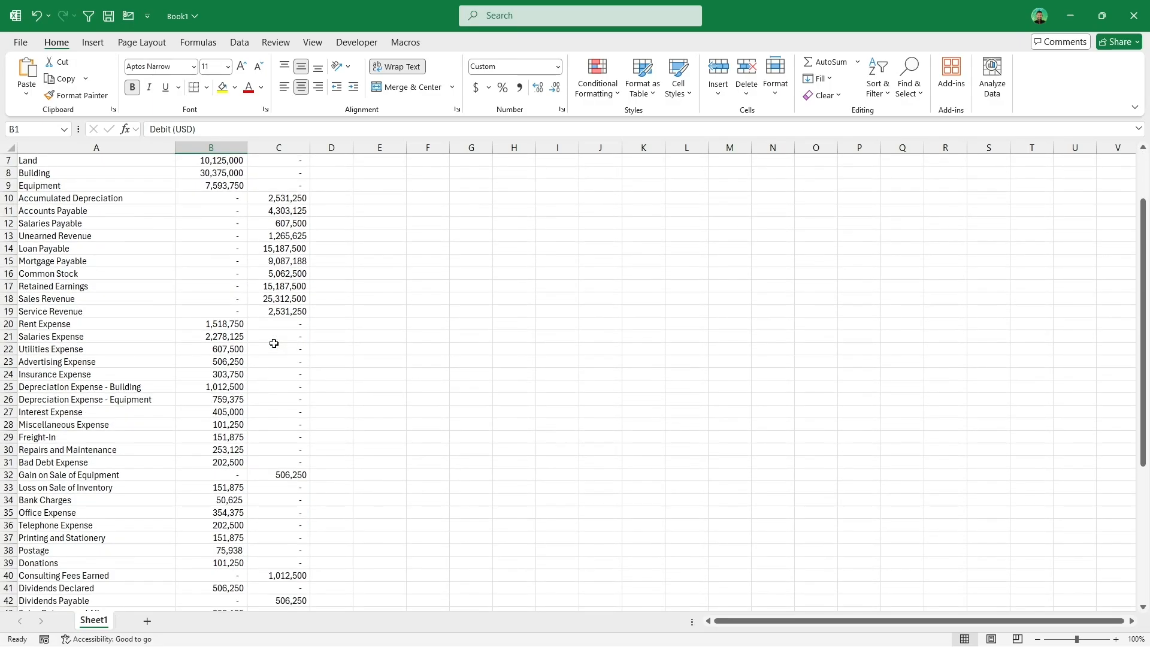
{"action": "left_click", "coordinate": [226, 334]}
{"action": "left_click", "coordinate": [221, 349], "text": "ctrl"}
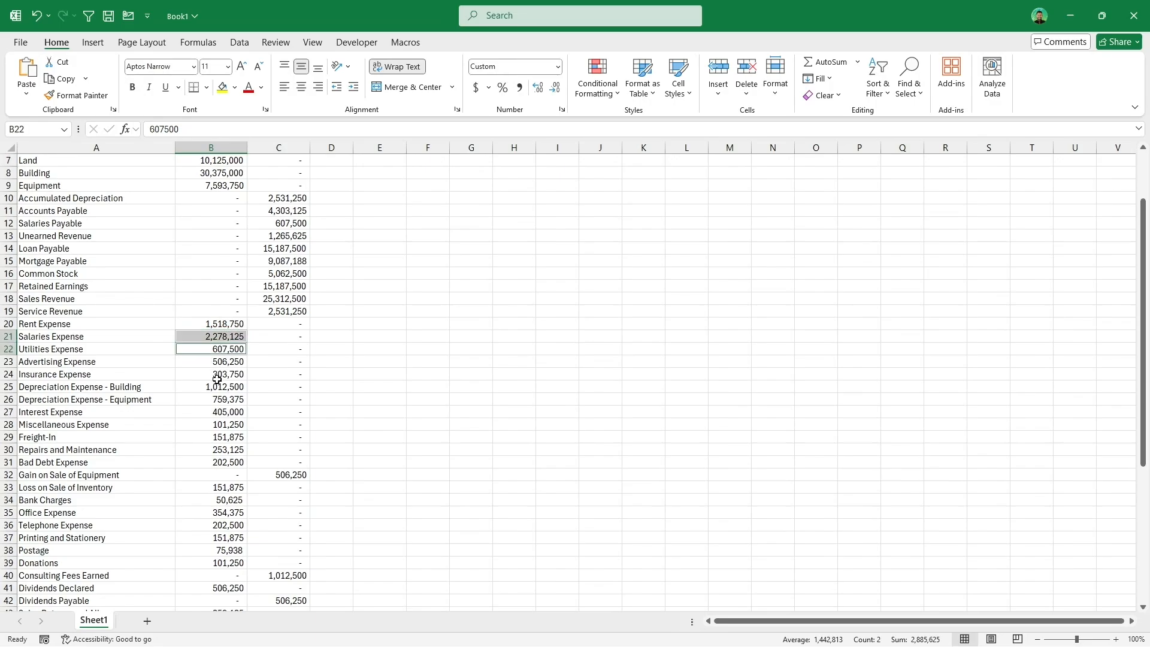
{"action": "left_click", "coordinate": [220, 375], "text": "ctrl"}
{"action": "left_click", "coordinate": [220, 437], "text": "ctrl"}
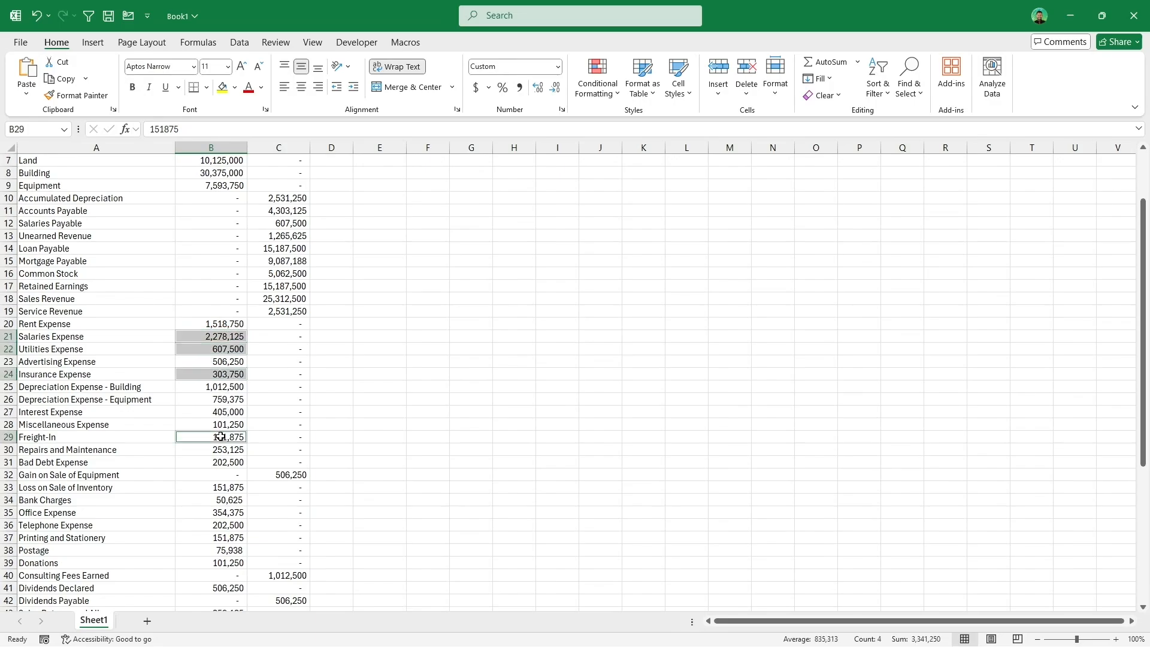
{"action": "left_click", "coordinate": [220, 515], "text": "ctrl"}
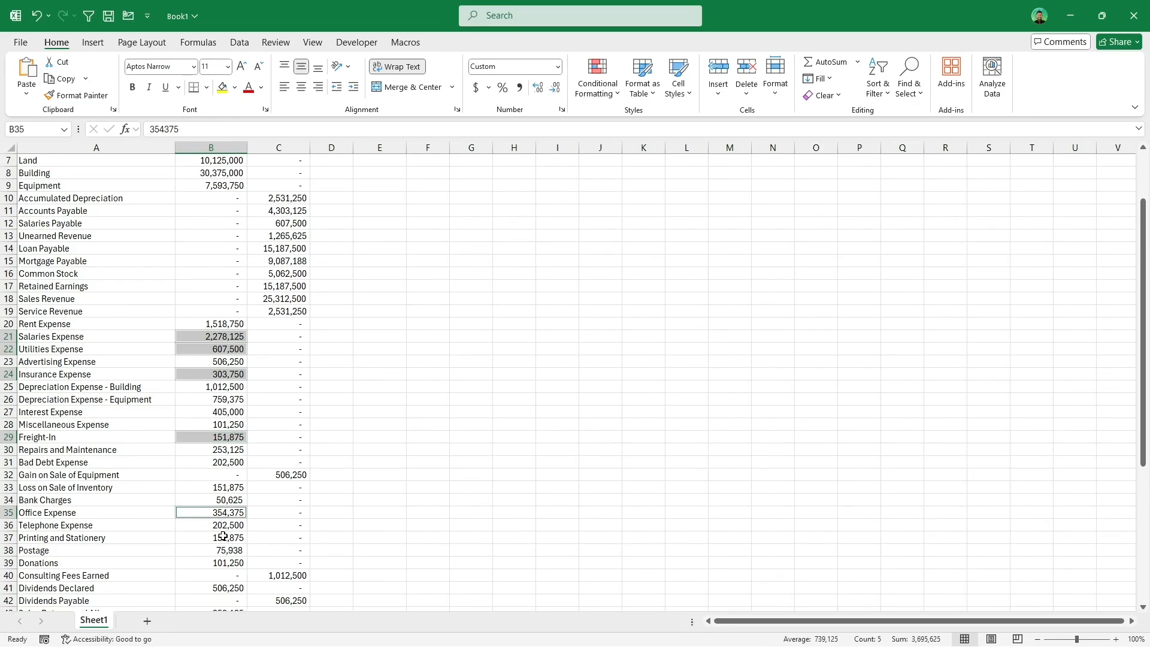
{"action": "left_click", "coordinate": [221, 538], "text": "ctrl"}
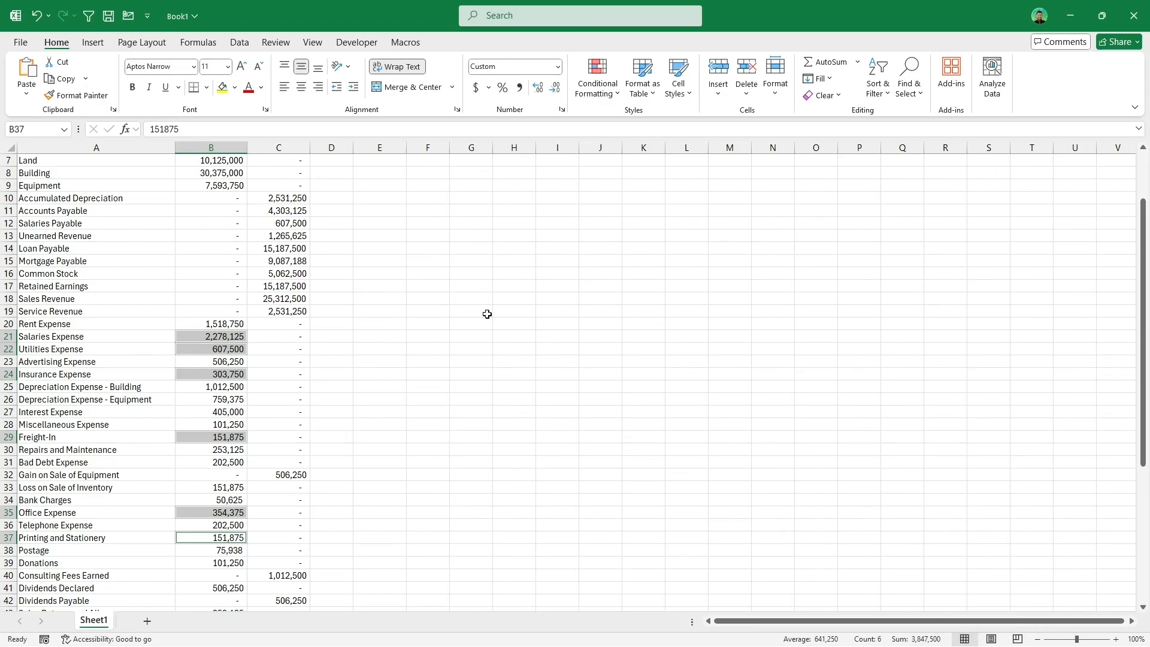
{"action": "scroll", "coordinate": [487, 314], "scroll_direction": "down", "scroll_amount": 1}
{"action": "scroll", "coordinate": [487, 314], "scroll_direction": "up", "scroll_amount": 1}
Step: Use Select Sum to place the total of the selected cells in E14, then inspect its formula
{"action": "left_click", "coordinate": [406, 43]}
{"action": "left_click", "coordinate": [26, 76]}
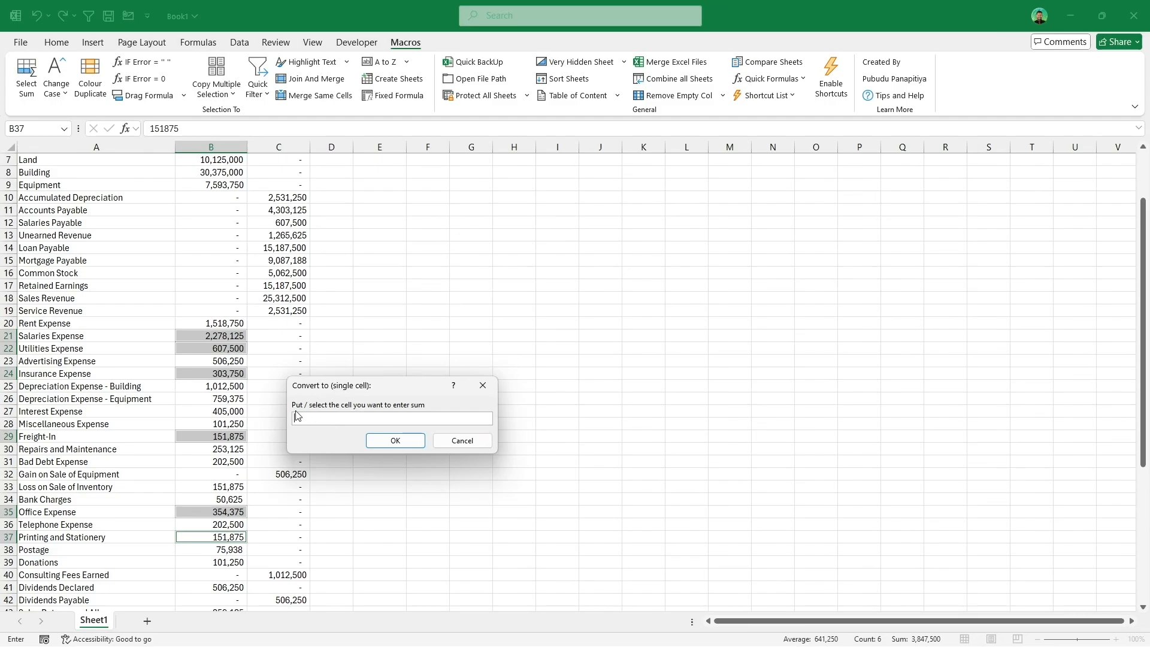
{"action": "left_click", "coordinate": [367, 251]}
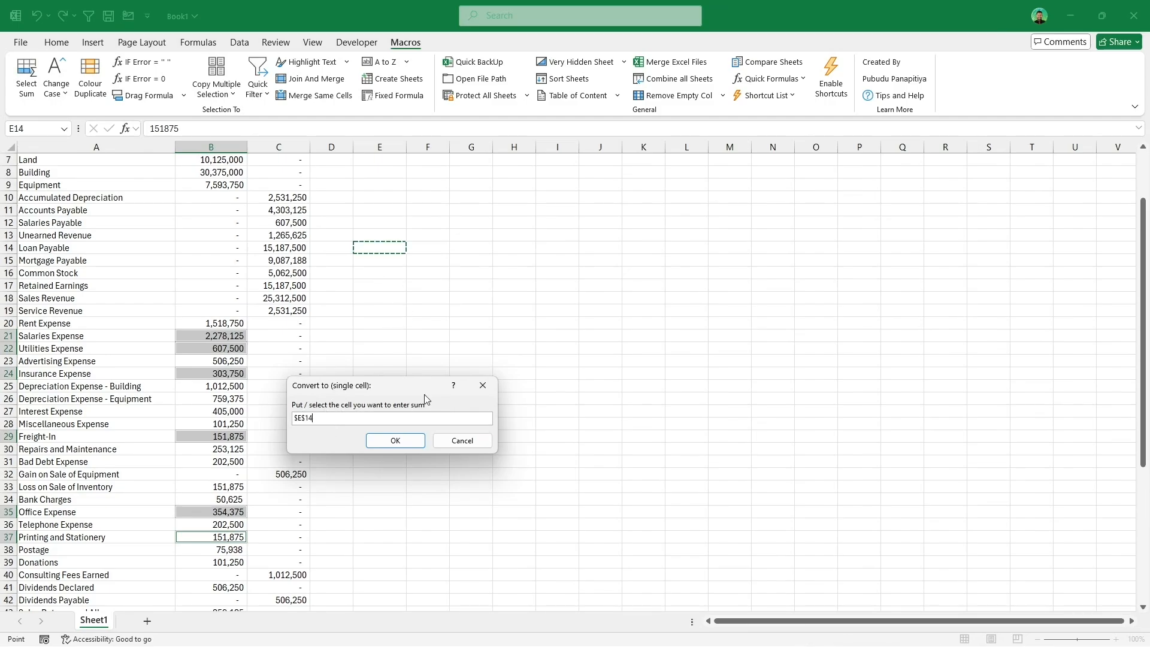
{"action": "left_click", "coordinate": [410, 439]}
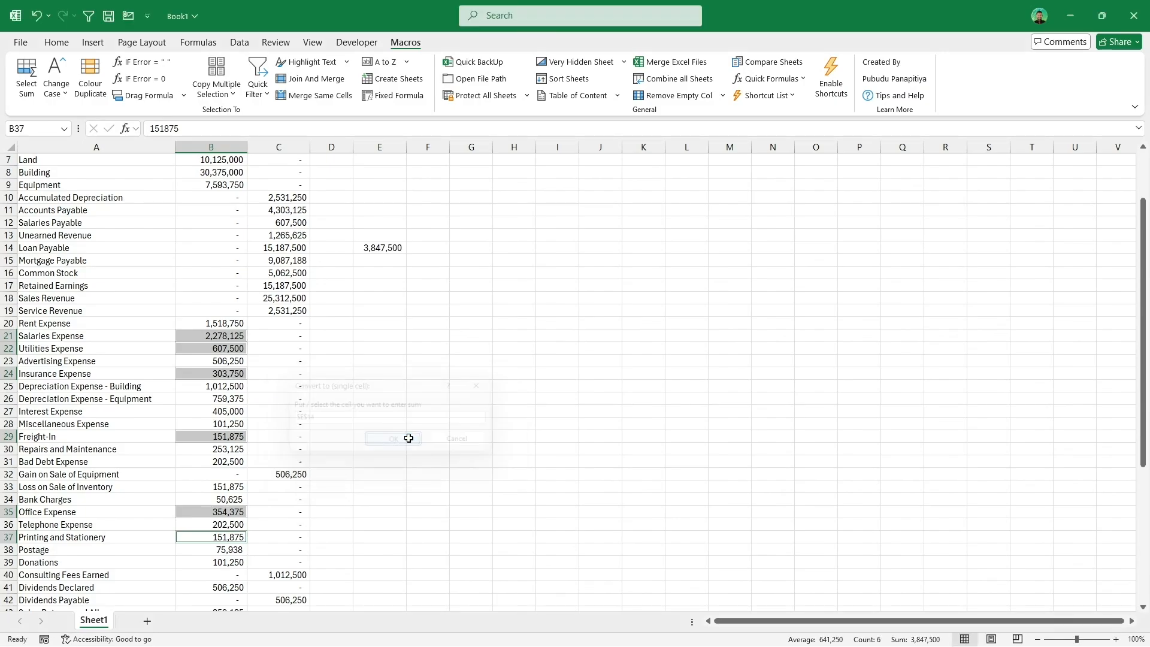
{"action": "double_click", "coordinate": [387, 248]}
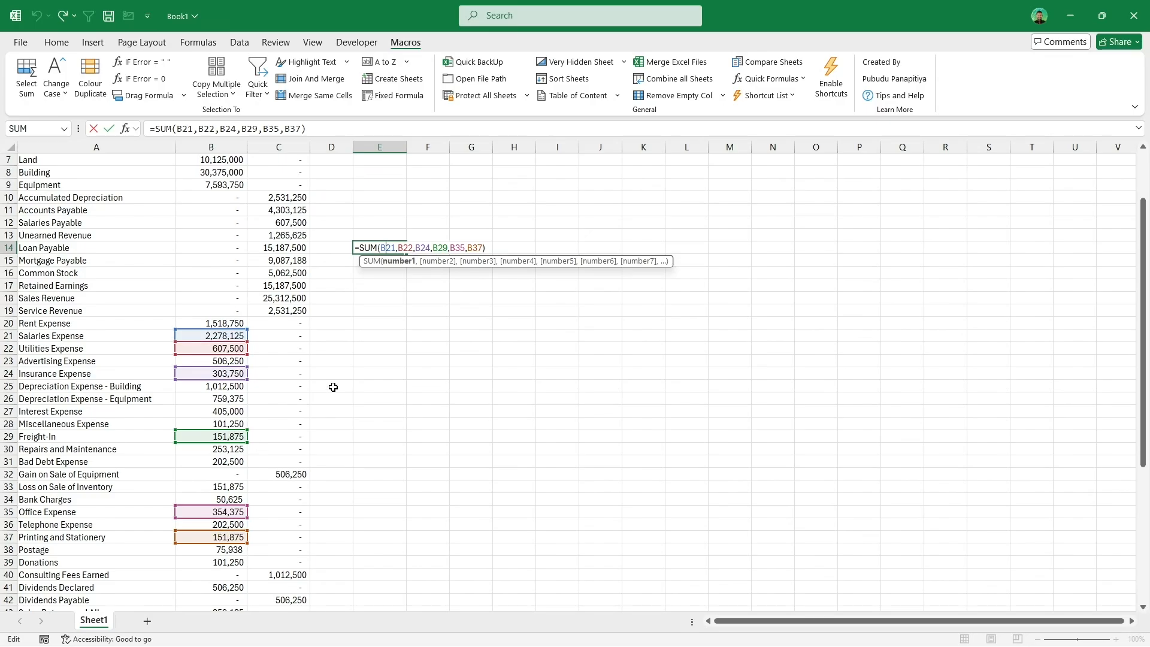
{"action": "key", "text": "Escape"}
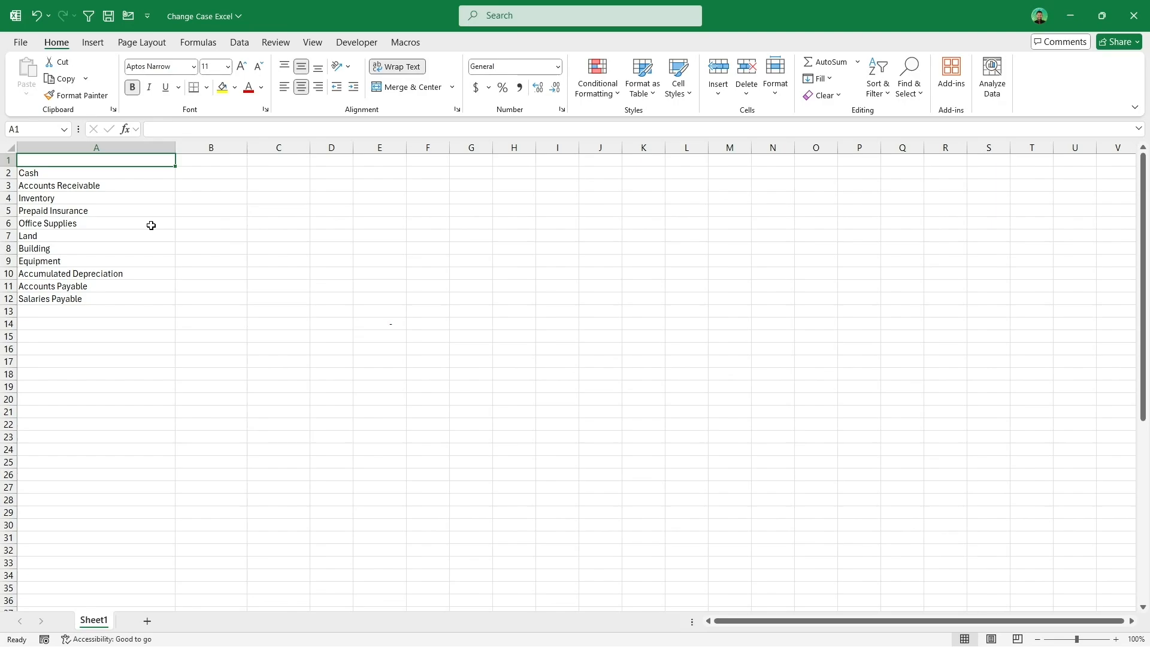
Step: Convert the account names in A2:A12 to UPPER CASE with Change Case
{"action": "left_click_drag", "start_coordinate": [129, 173], "coordinate": [141, 299]}
{"action": "left_click", "coordinate": [411, 41]}
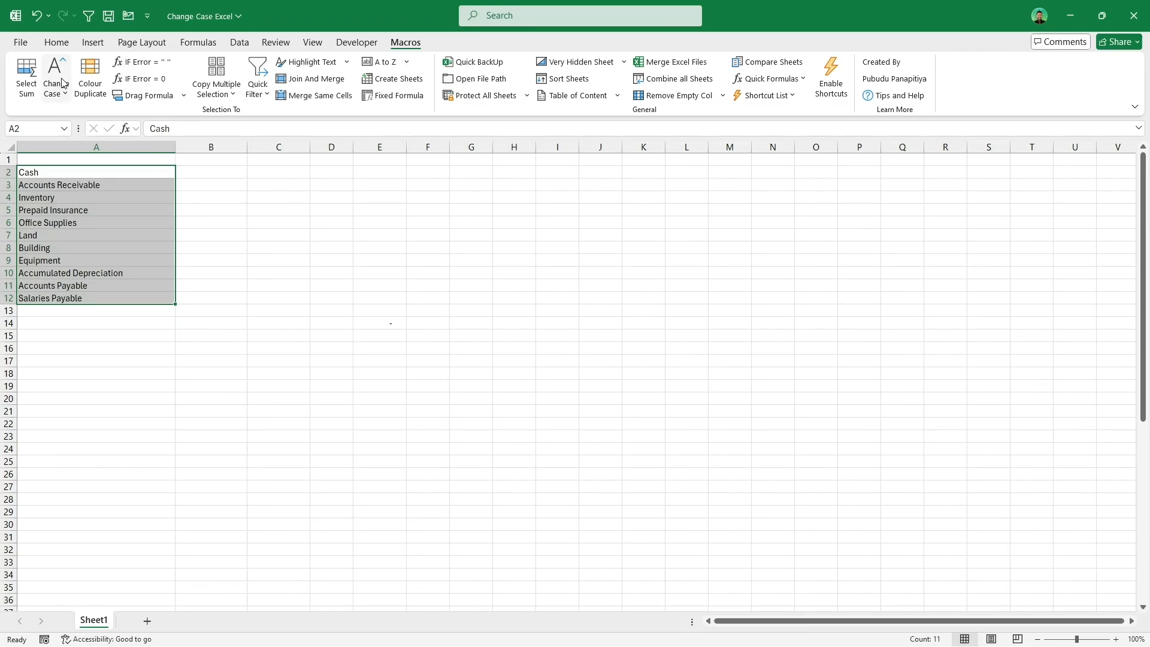
{"action": "left_click", "coordinate": [62, 82]}
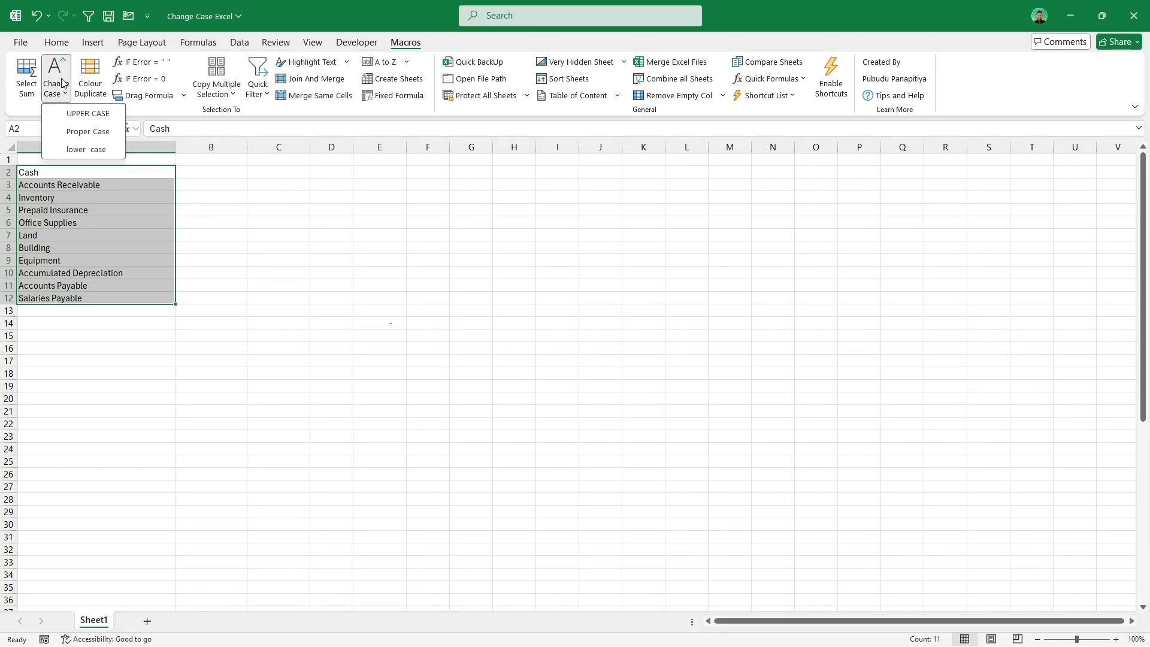
{"action": "left_click", "coordinate": [89, 114]}
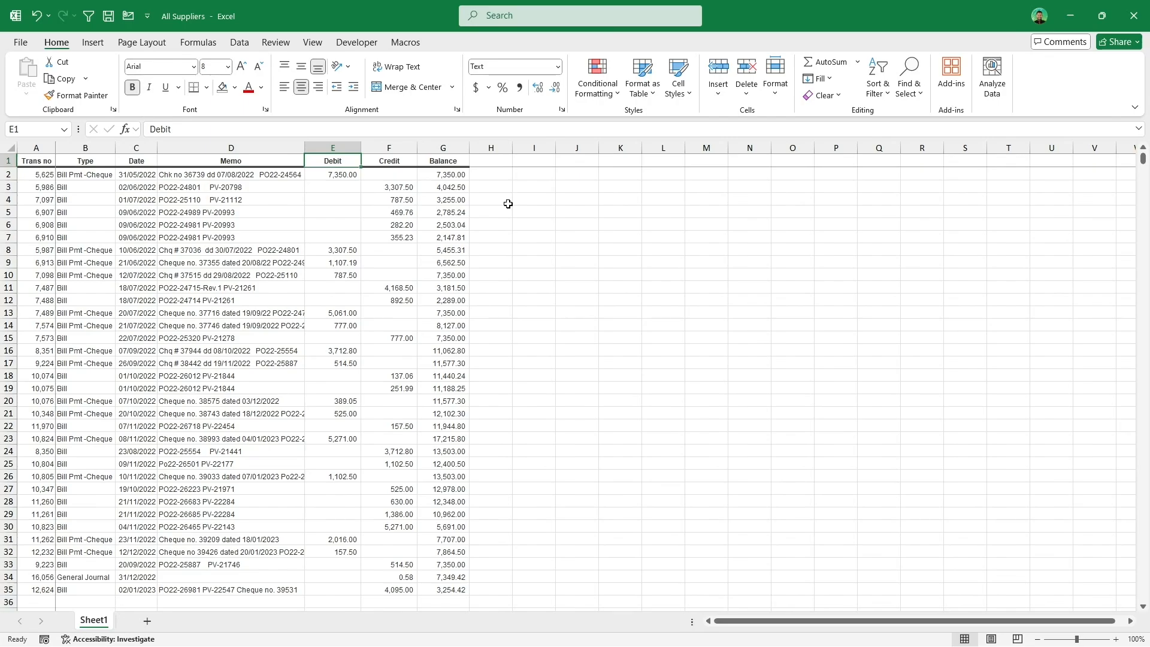
Step: Highlight duplicate amounts across the Debit and Credit columns E2:F35 with Colour Duplicate
{"action": "left_click", "coordinate": [390, 187]}
{"action": "left_click", "coordinate": [344, 250]}
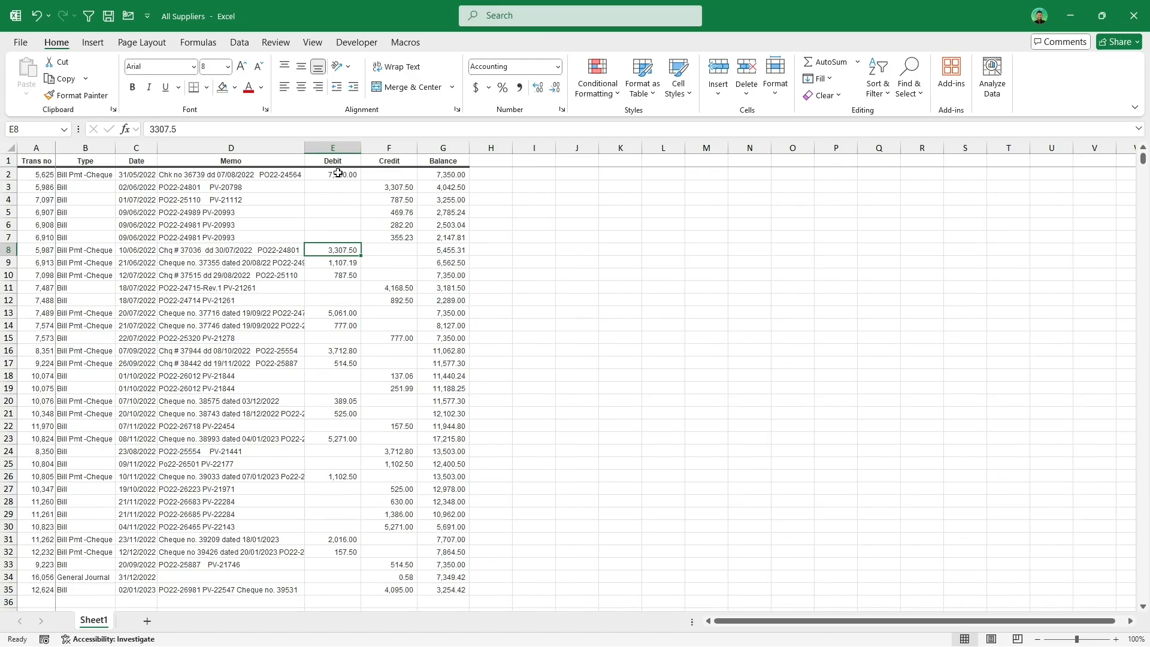
{"action": "left_click_drag", "start_coordinate": [338, 173], "coordinate": [408, 591]}
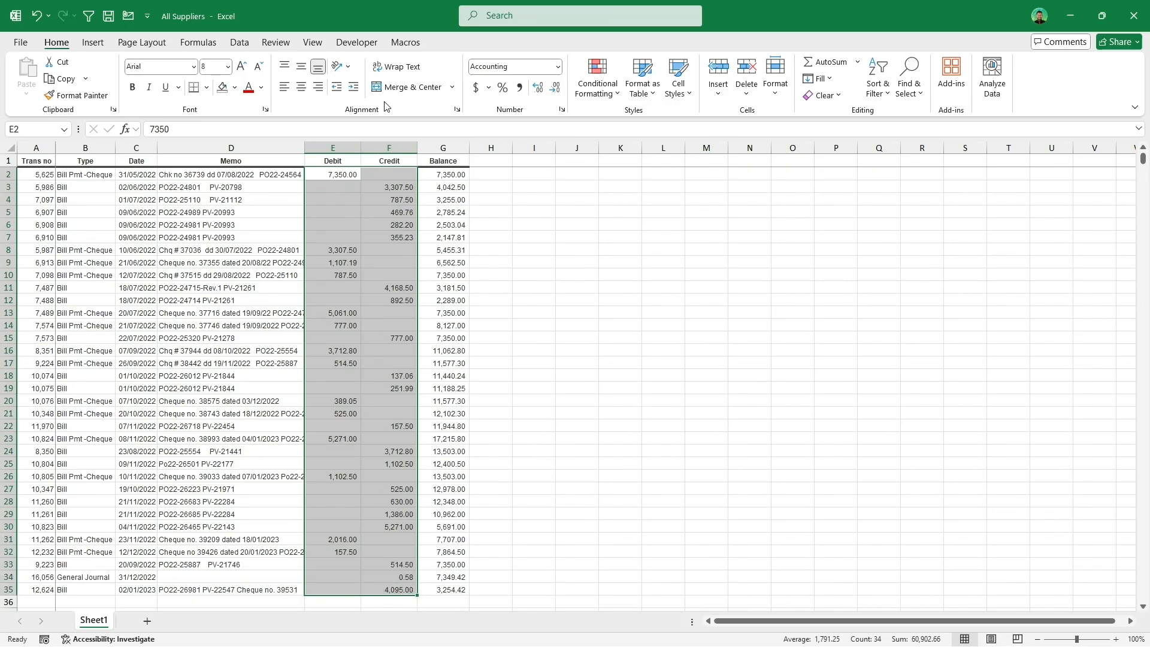
{"action": "left_click", "coordinate": [405, 43]}
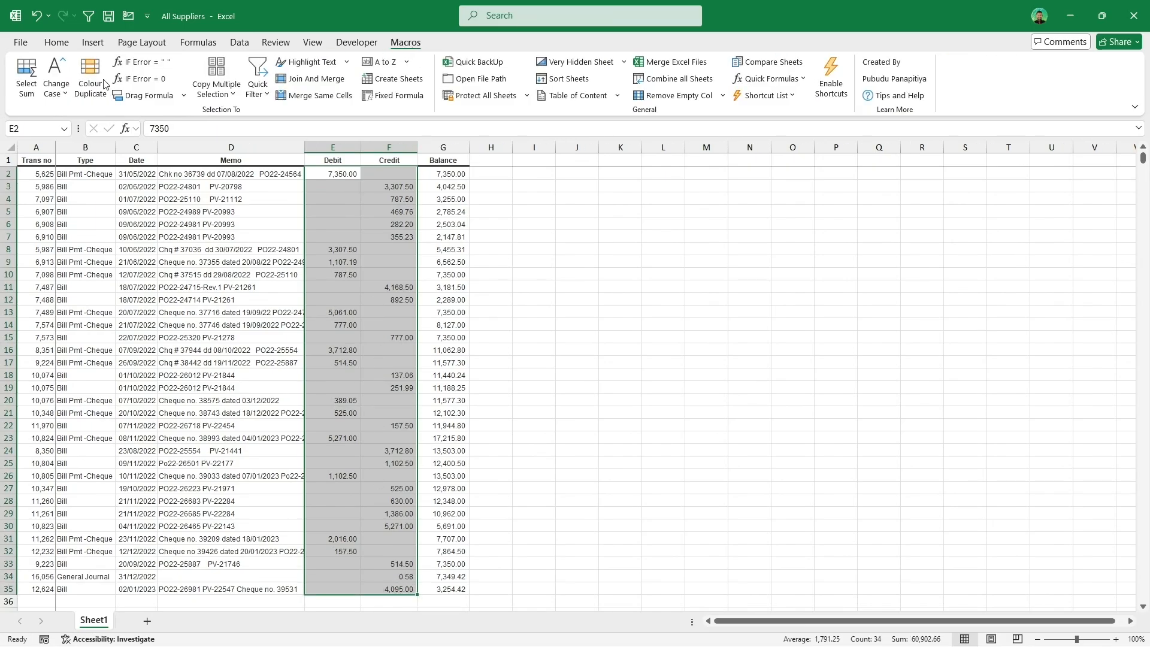
{"action": "left_click", "coordinate": [84, 90]}
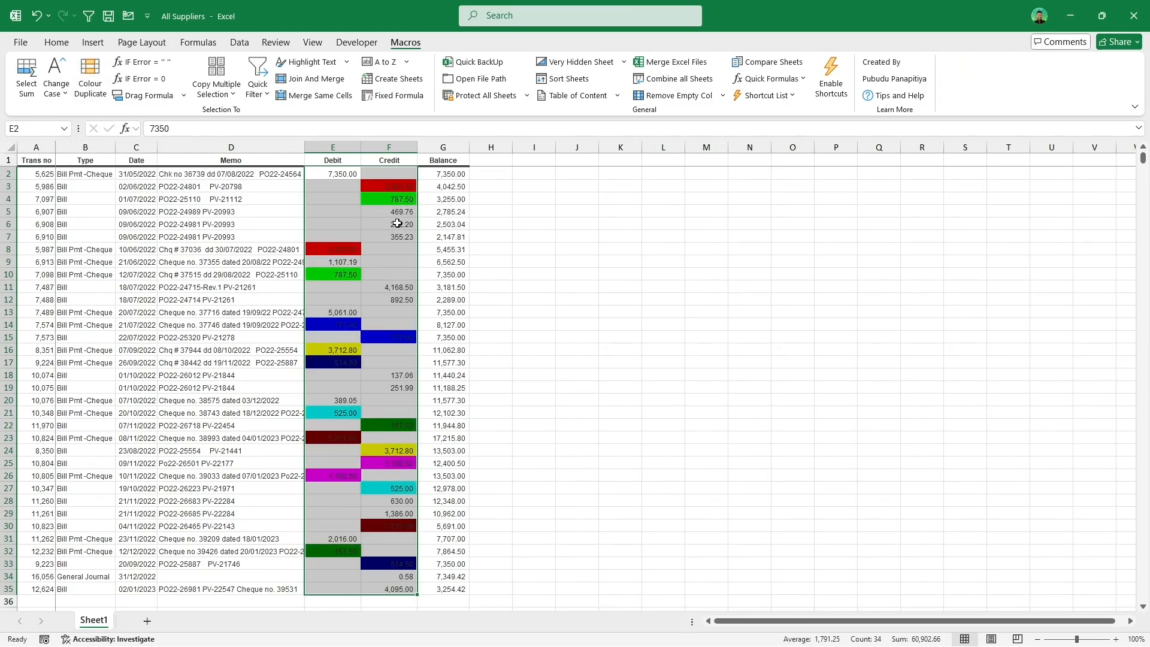
Step: Examine the matching coloured pairs between the Debit and Credit columns
{"action": "left_click", "coordinate": [356, 277]}
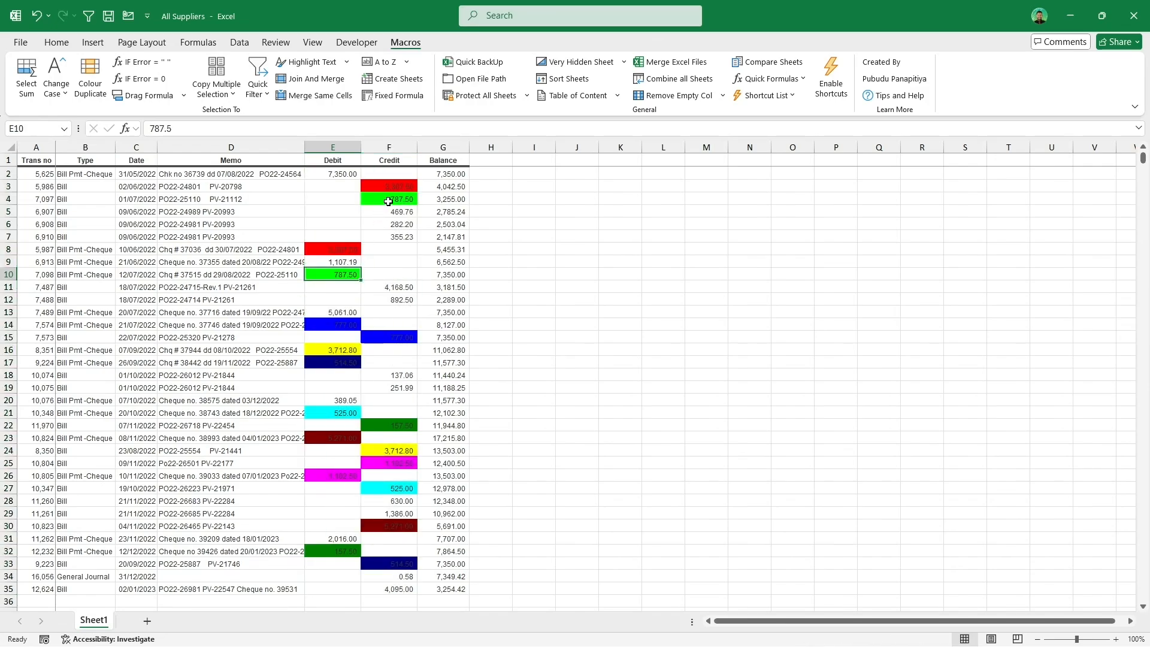
{"action": "left_click", "coordinate": [388, 202]}
{"action": "left_click", "coordinate": [354, 328]}
{"action": "left_click", "coordinate": [395, 331]}
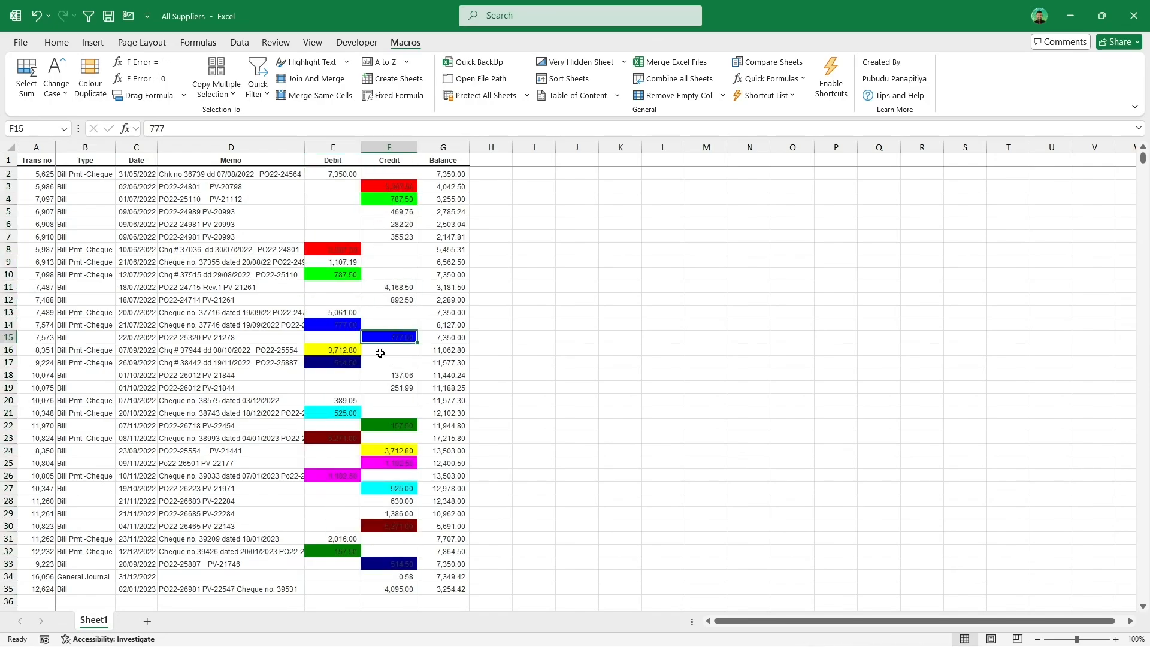
{"action": "left_click", "coordinate": [353, 351]}
{"action": "left_click", "coordinate": [394, 453]}
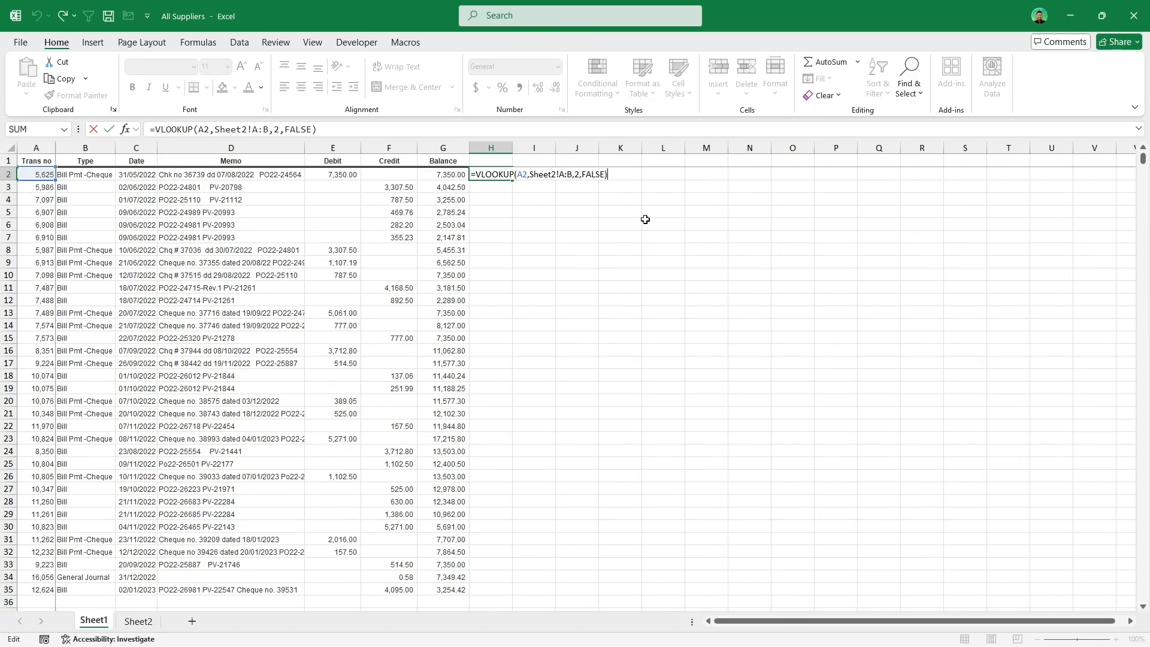
Step: Enter the formula =VLOOKUP(A2,Sheet2!A:B,2,FALSE) in H2
{"action": "key", "text": "Return"}
{"action": "left_click", "coordinate": [497, 174]}
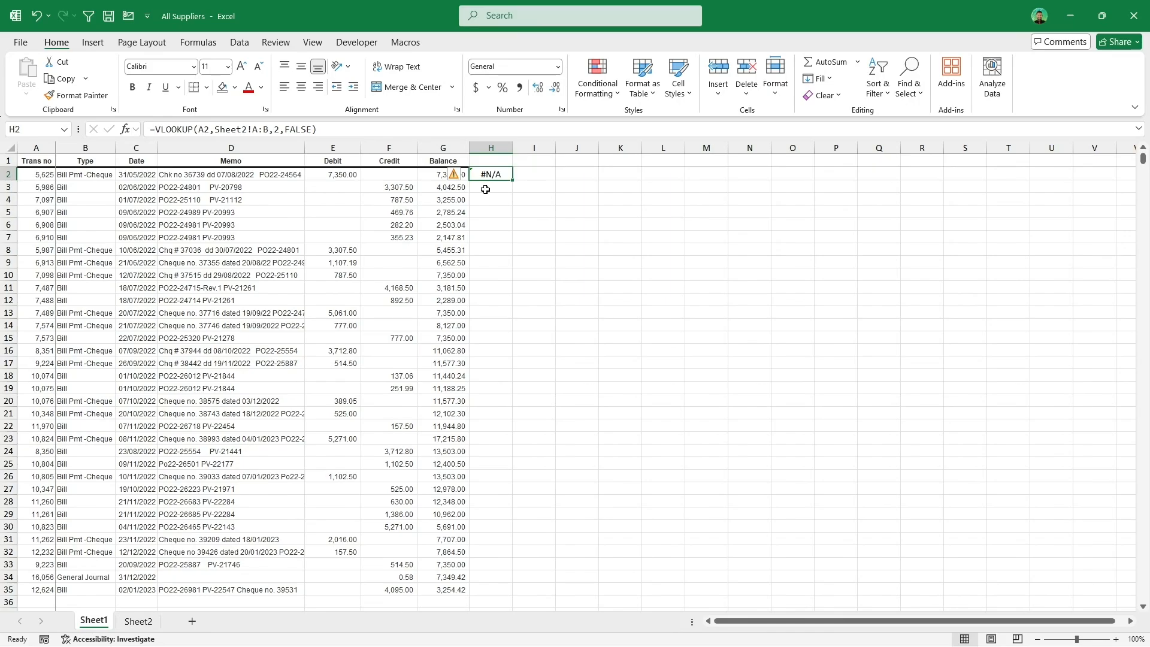
{"action": "left_click", "coordinate": [162, 131]}
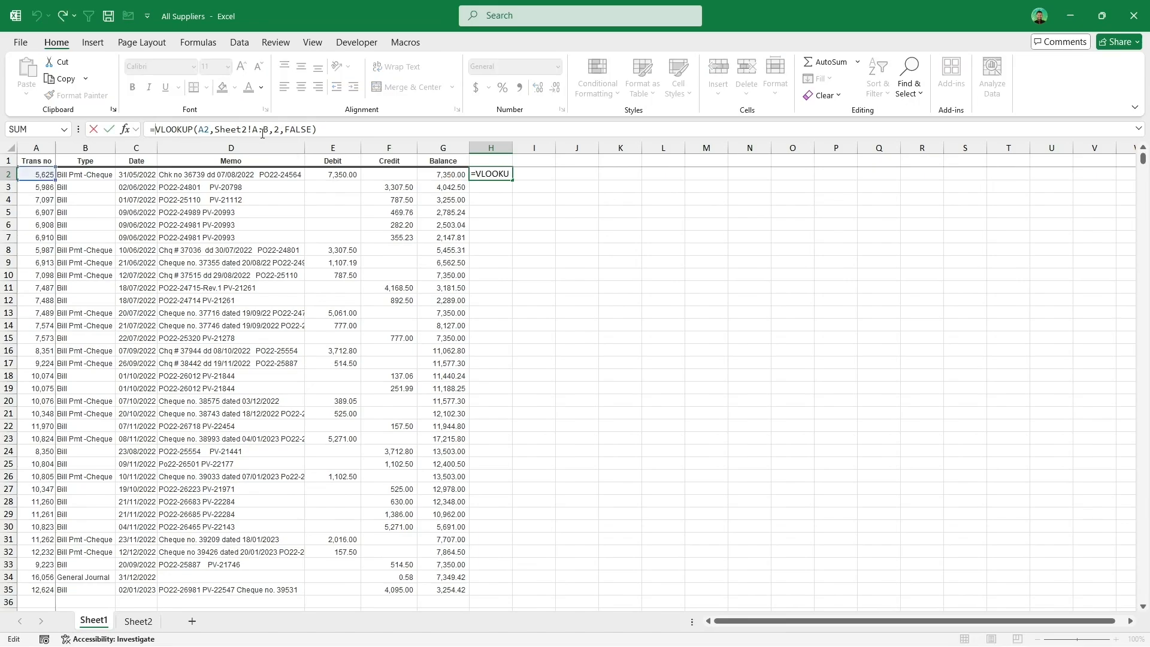
{"action": "key", "text": "ctrl+Return"}
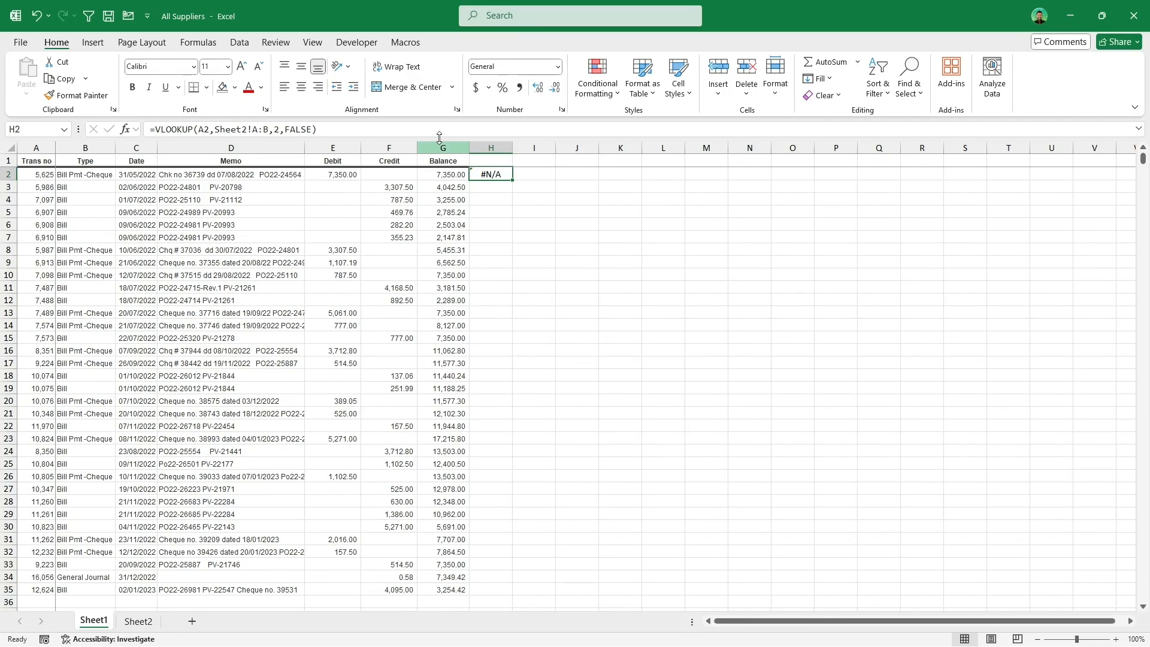
Step: Wrap the H2 lookup formula with IF Error = "" so errors show as blank
{"action": "left_click", "coordinate": [407, 44]}
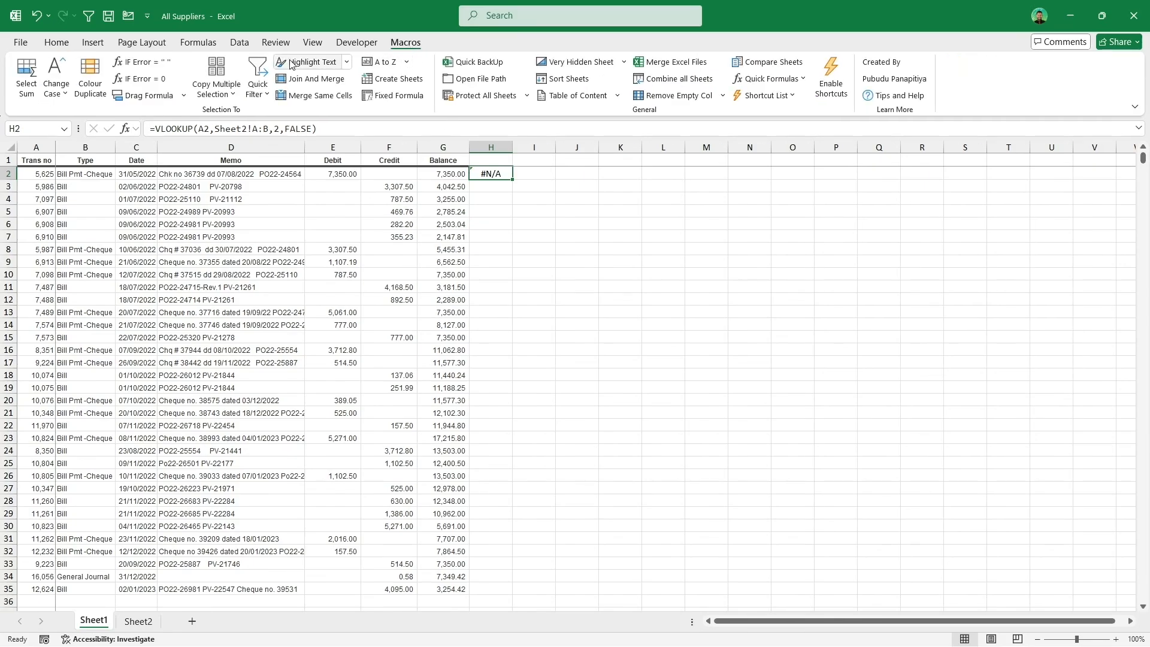
{"action": "left_click", "coordinate": [168, 65]}
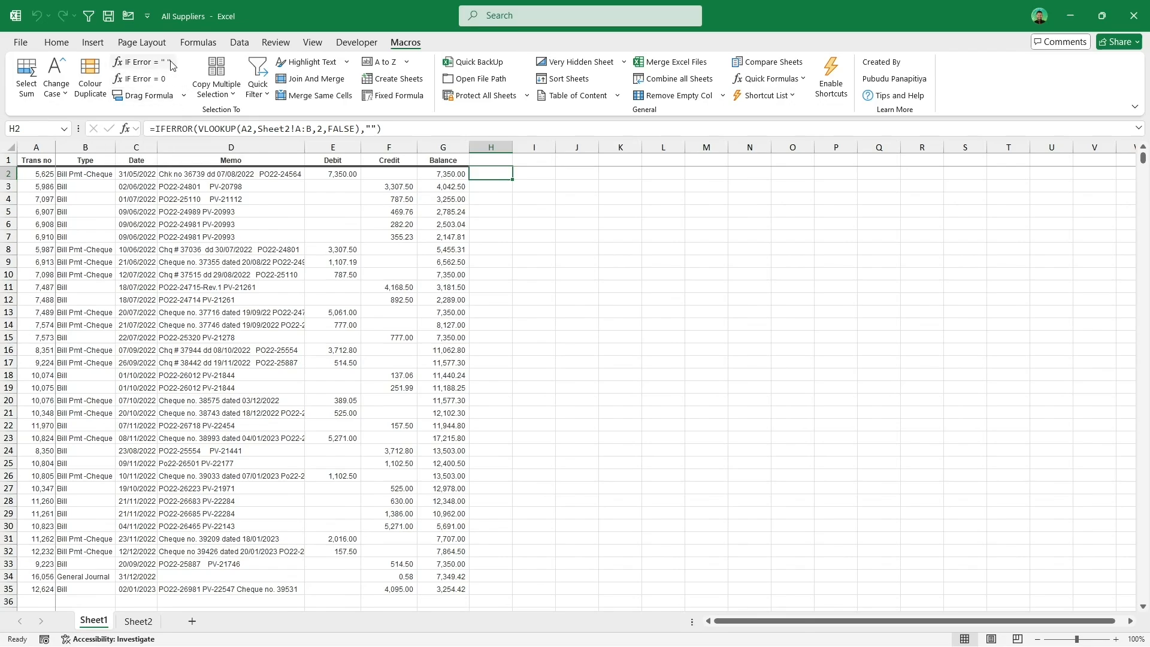
{"action": "key", "text": "ctrl+shift+e"}
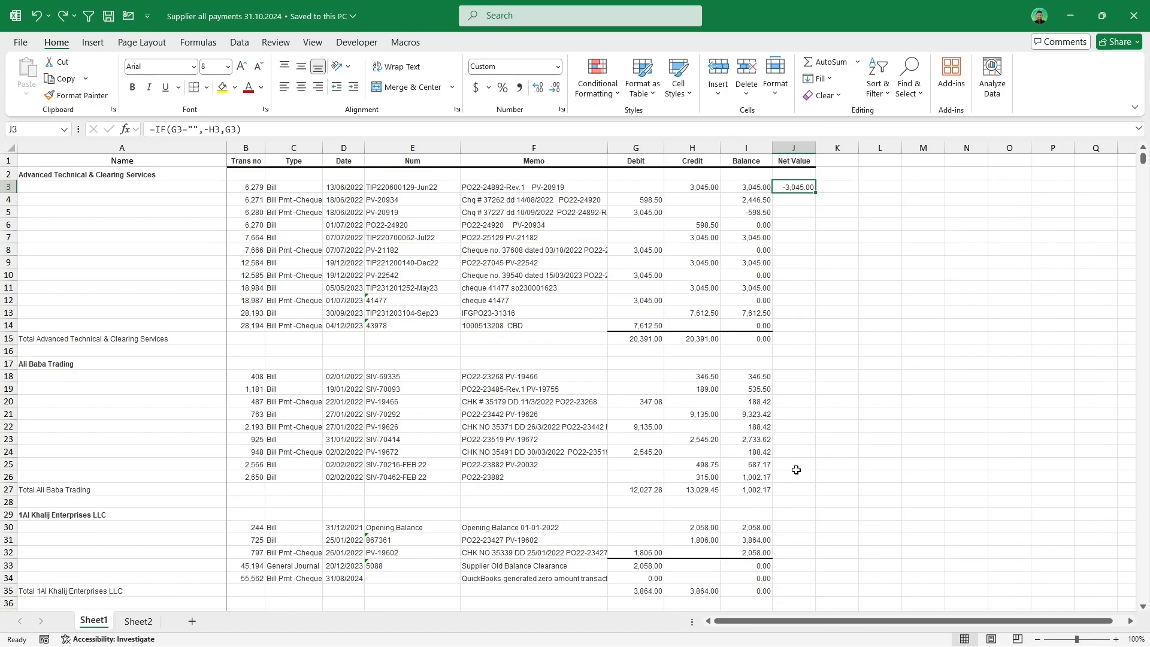
Step: Fill the Net Value formula in J3 down to the end of the first supplier block
{"action": "left_click", "coordinate": [756, 355]}
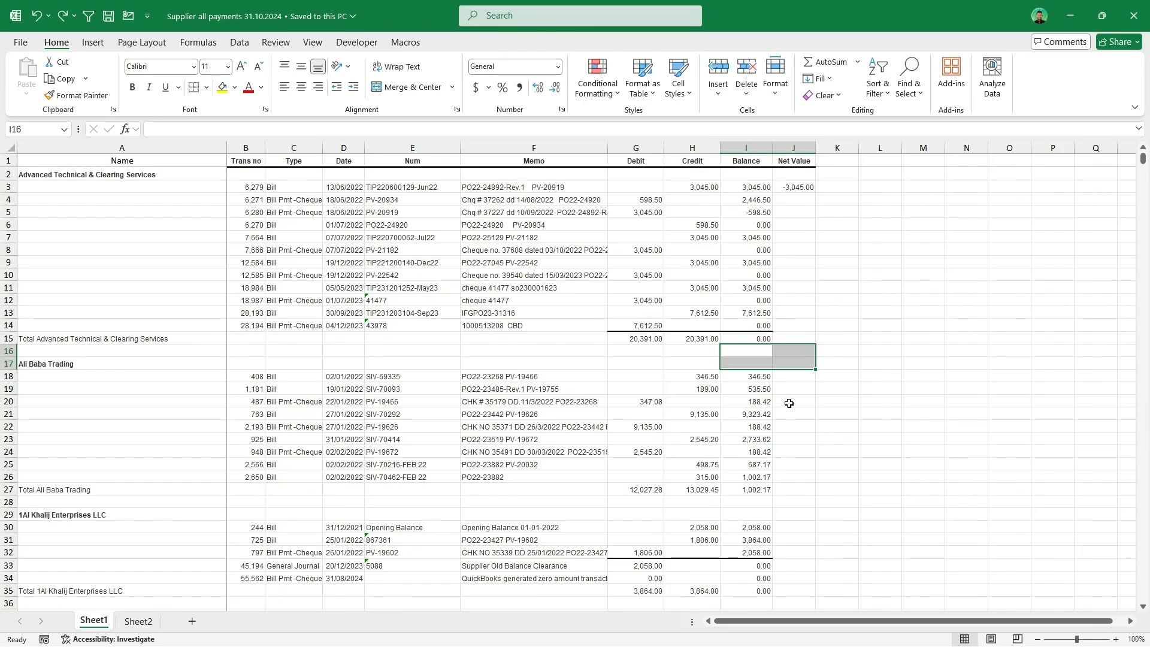
{"action": "scroll", "coordinate": [791, 400], "scroll_direction": "down", "scroll_amount": 4}
{"action": "scroll", "coordinate": [791, 400], "scroll_direction": "up", "scroll_amount": 4}
{"action": "left_click", "coordinate": [809, 187]}
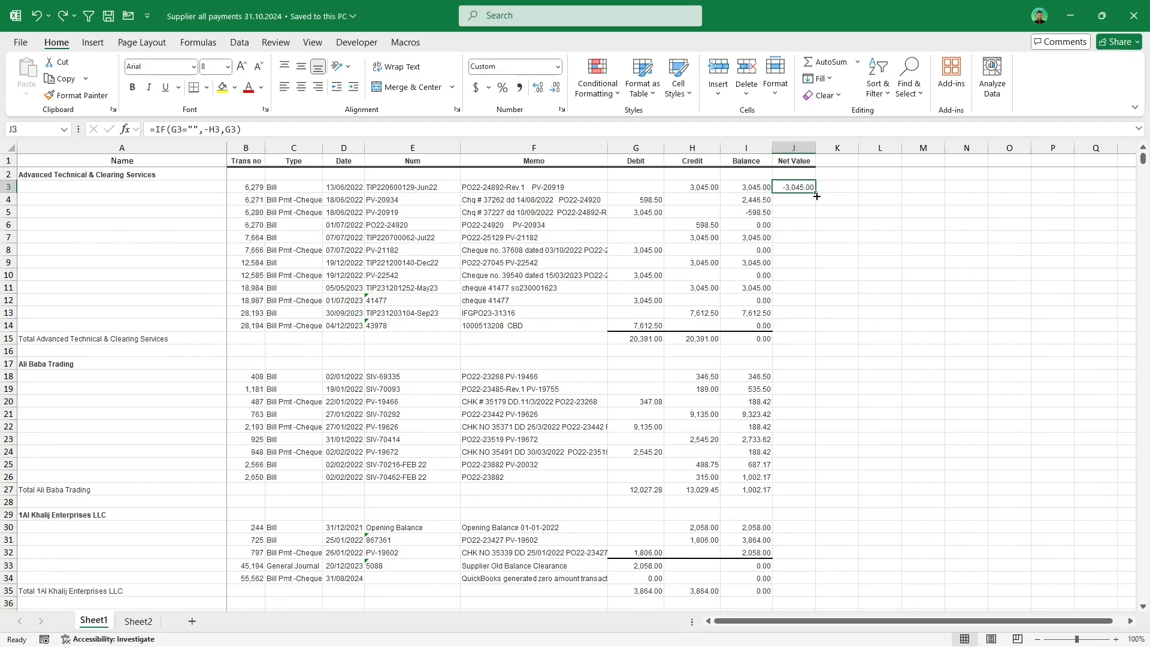
{"action": "double_click", "coordinate": [816, 193]}
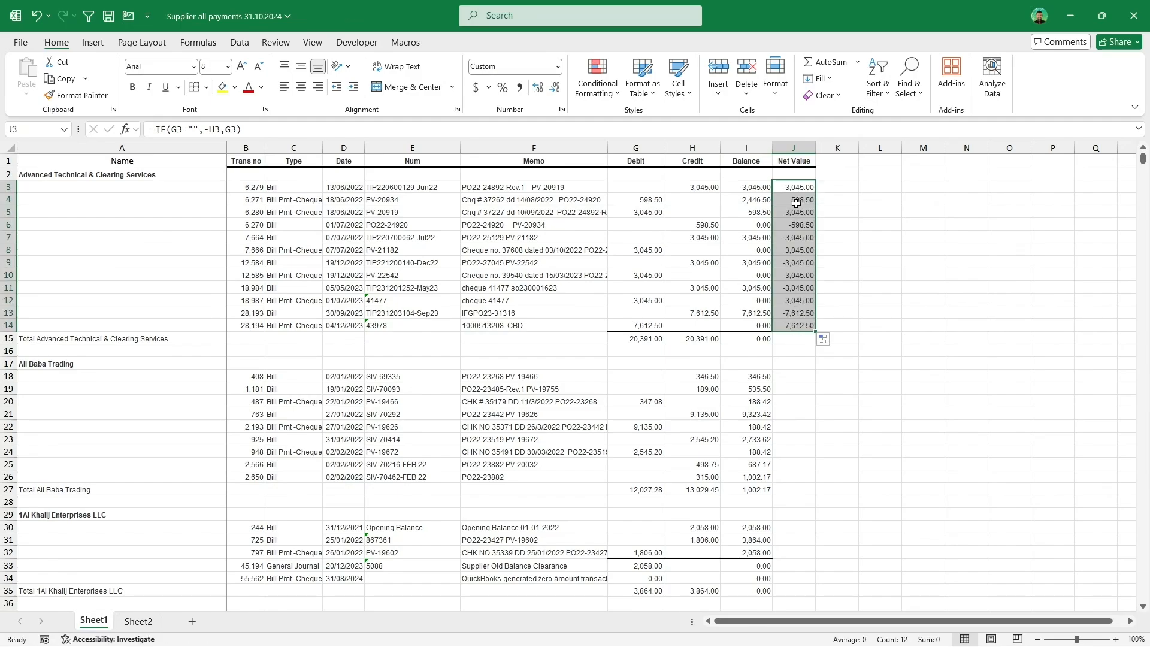
Step: Extend the Net Value formula down column J to row 664
{"action": "left_click_drag", "start_coordinate": [760, 353], "coordinate": [863, 590]}
{"action": "left_click", "coordinate": [811, 326]}
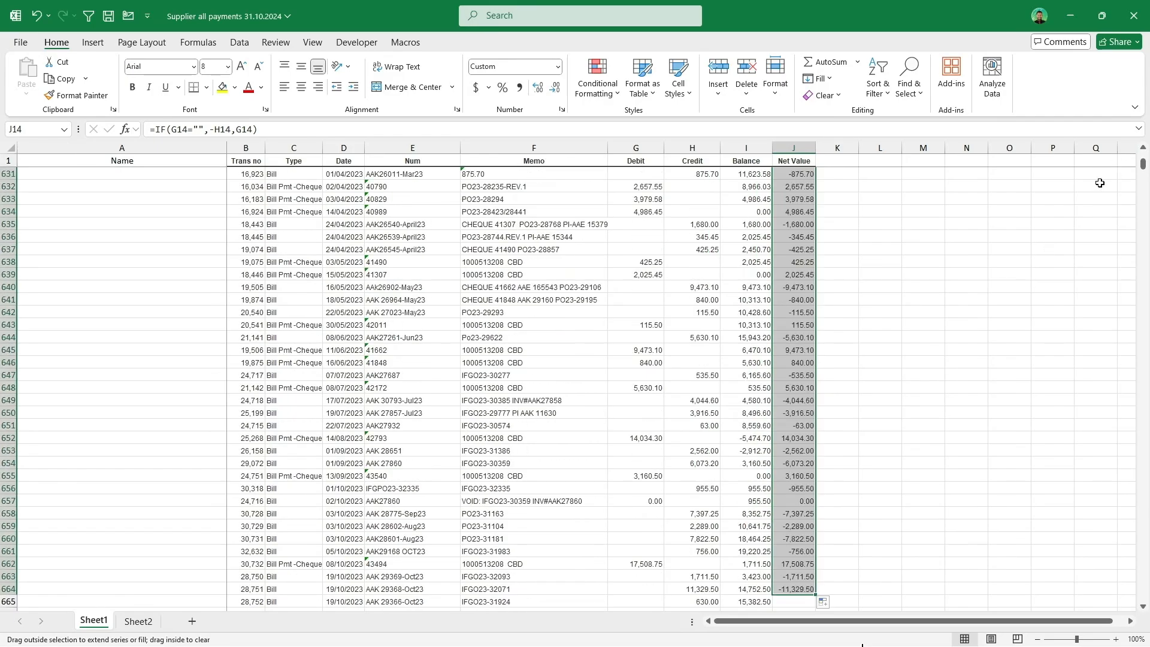
{"action": "mouse_move", "coordinate": [1143, 164]}
{"action": "left_mouse_down"}
{"action": "mouse_move", "coordinate": [1146, 180]}
{"action": "mouse_move", "coordinate": [1147, 154]}
{"action": "left_mouse_up"}
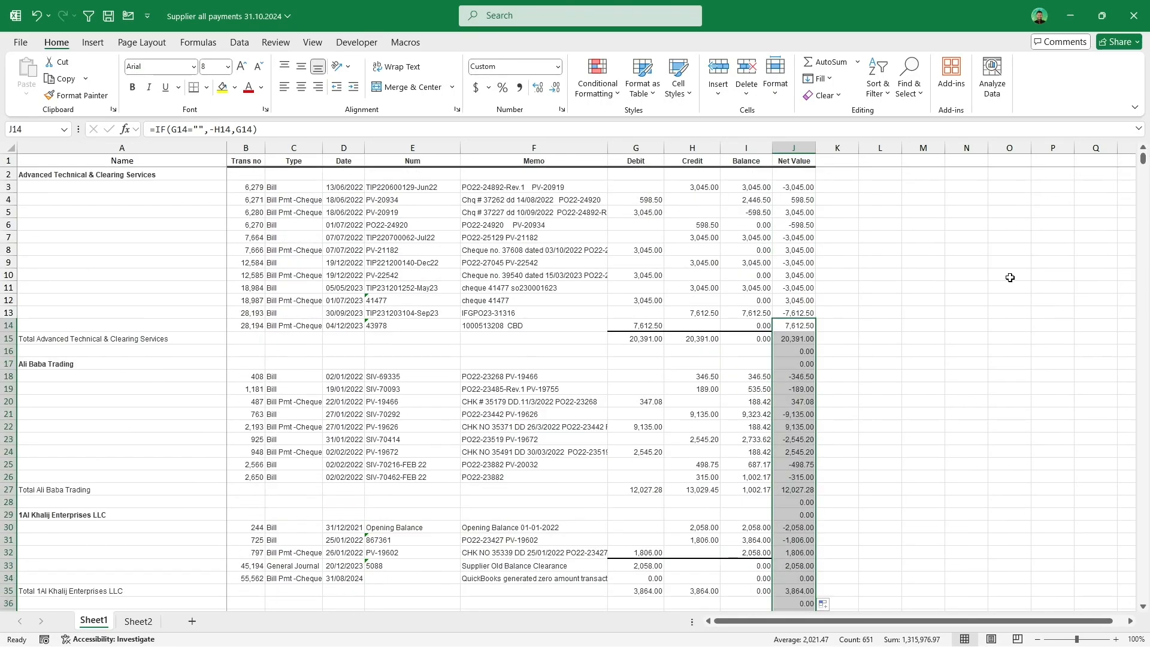
Step: Extend the Net Value formula from J664 down to J53363 with Drag Formula, then check the filled cells
{"action": "left_click", "coordinate": [795, 390]}
{"action": "double_click", "coordinate": [799, 396]}
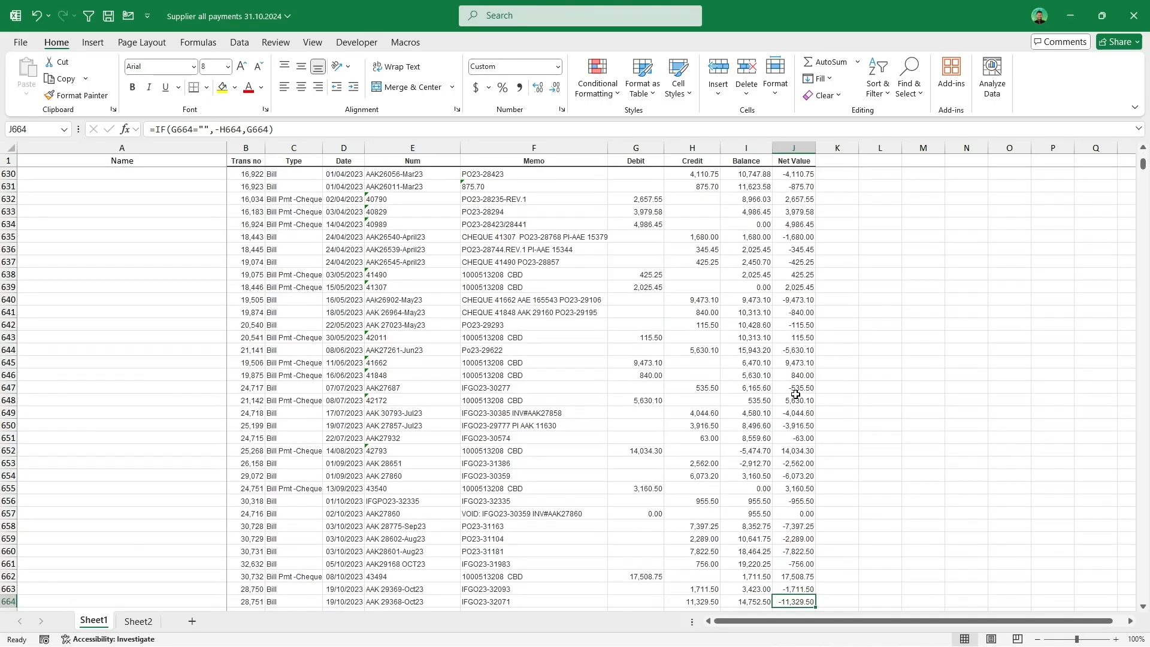
{"action": "scroll", "coordinate": [846, 356], "scroll_direction": "down", "scroll_amount": 3}
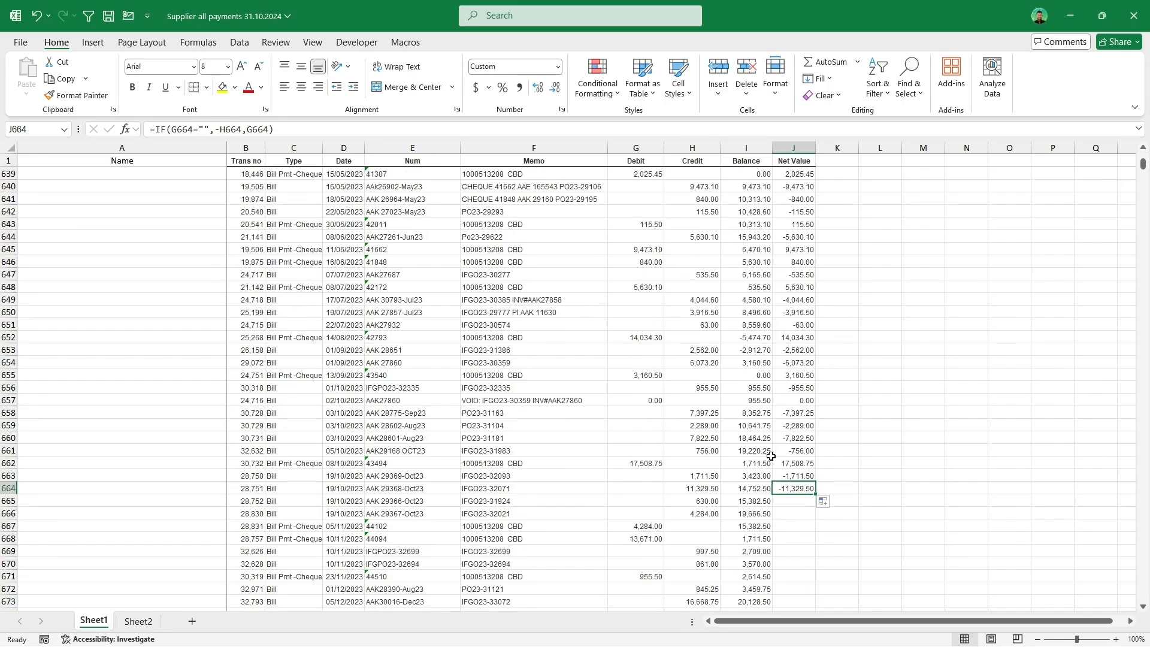
{"action": "left_click", "coordinate": [405, 40]}
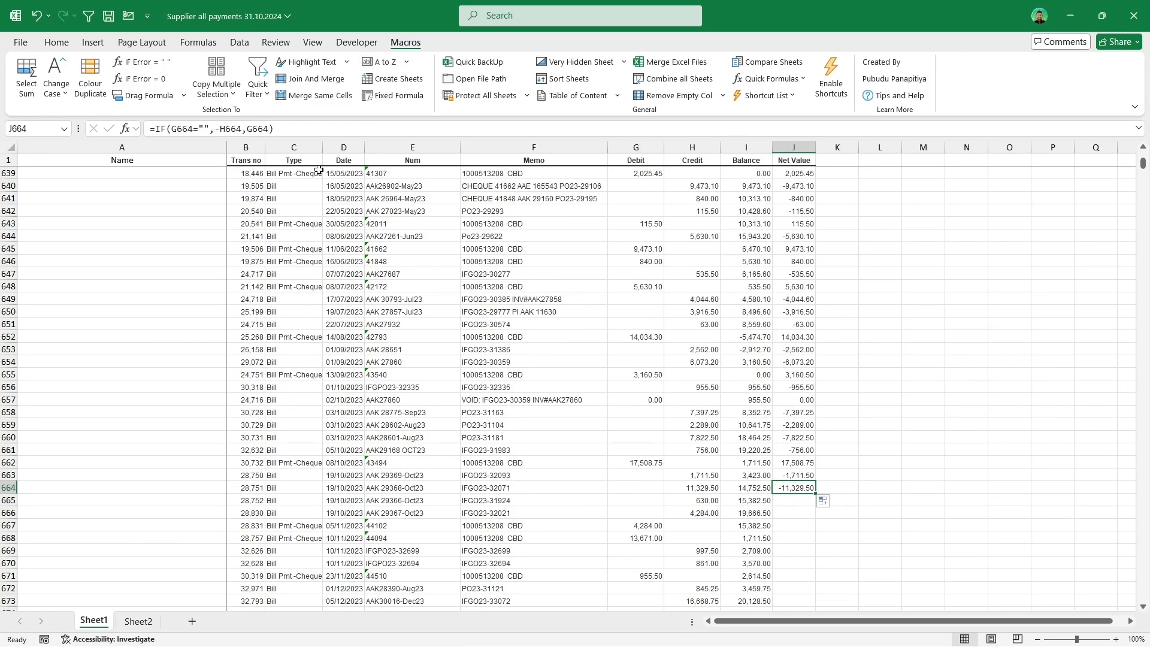
{"action": "left_click", "coordinate": [163, 96]}
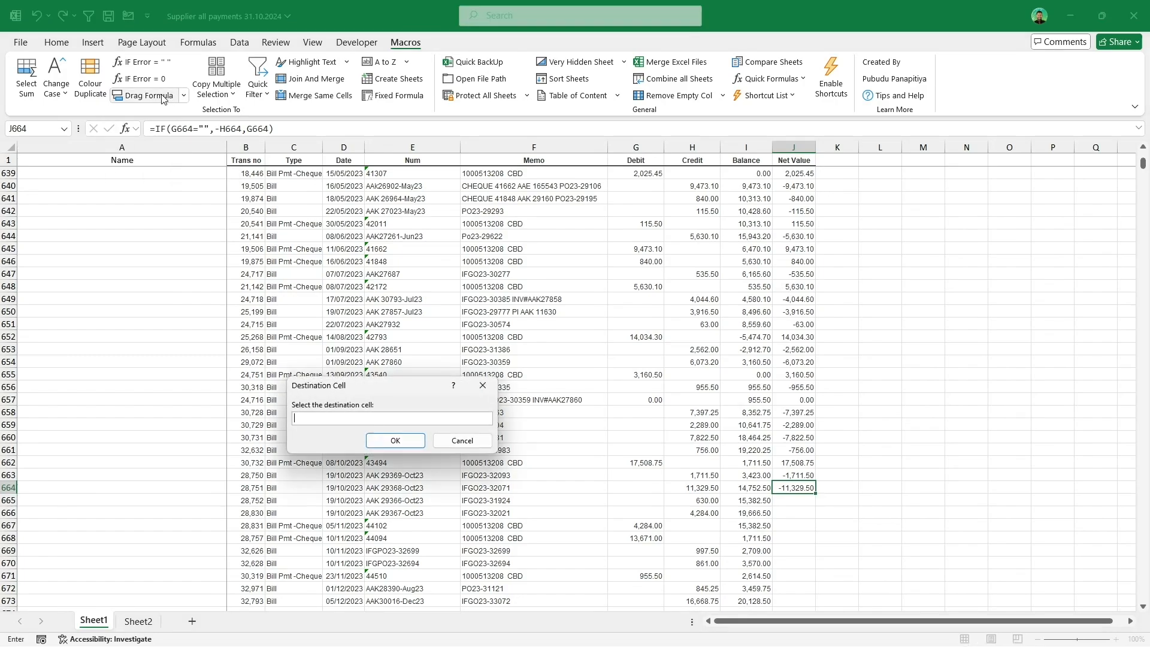
{"action": "left_click_drag", "start_coordinate": [1145, 163], "coordinate": [1143, 595]}
{"action": "left_click", "coordinate": [803, 590]}
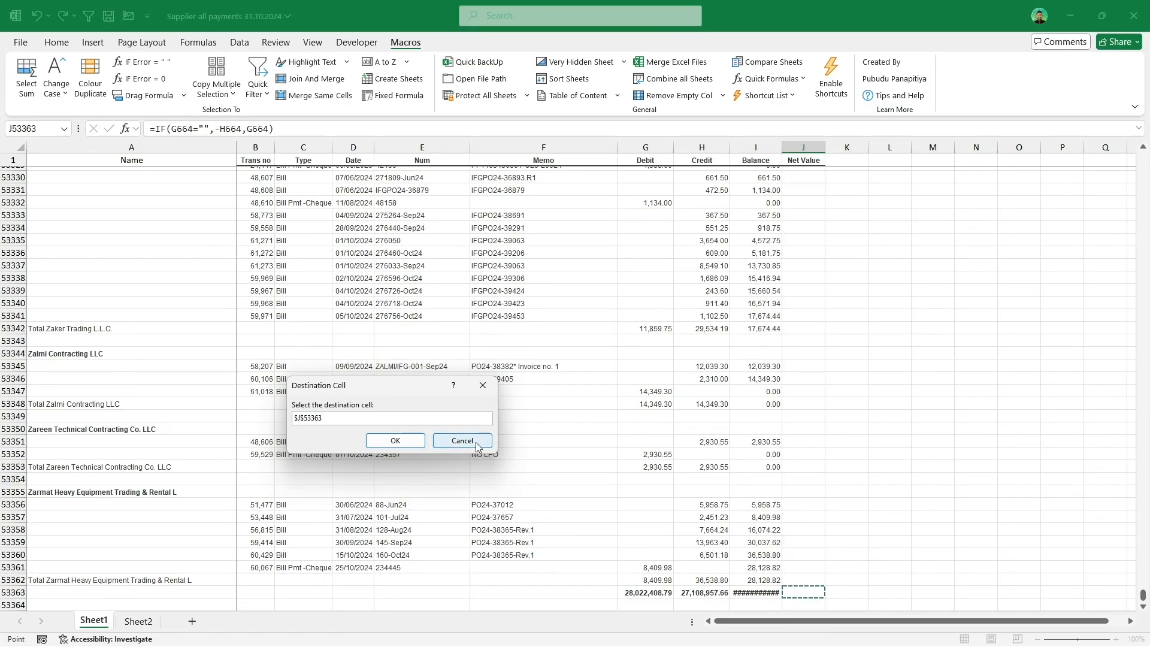
{"action": "left_click", "coordinate": [400, 441]}
{"action": "left_click", "coordinate": [801, 240]}
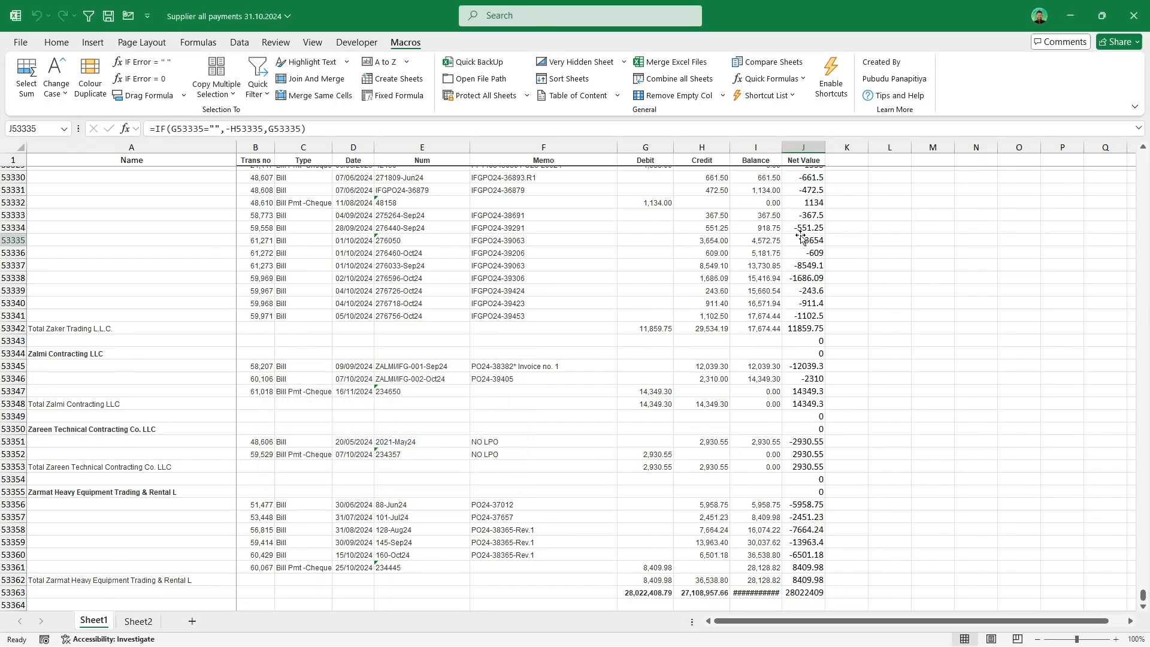
{"action": "left_click", "coordinate": [814, 290]}
{"action": "scroll", "coordinate": [814, 253], "scroll_direction": "up", "scroll_amount": 6}
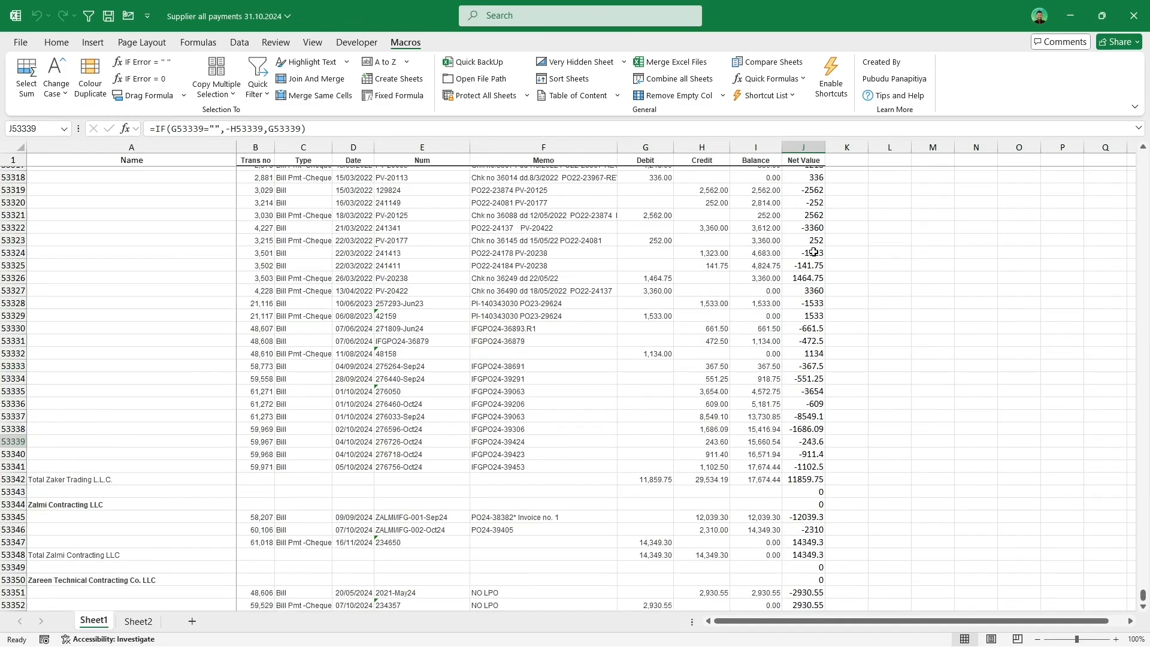
{"action": "left_click", "coordinate": [813, 252]}
{"action": "scroll", "coordinate": [813, 252], "scroll_direction": "up", "scroll_amount": 10}
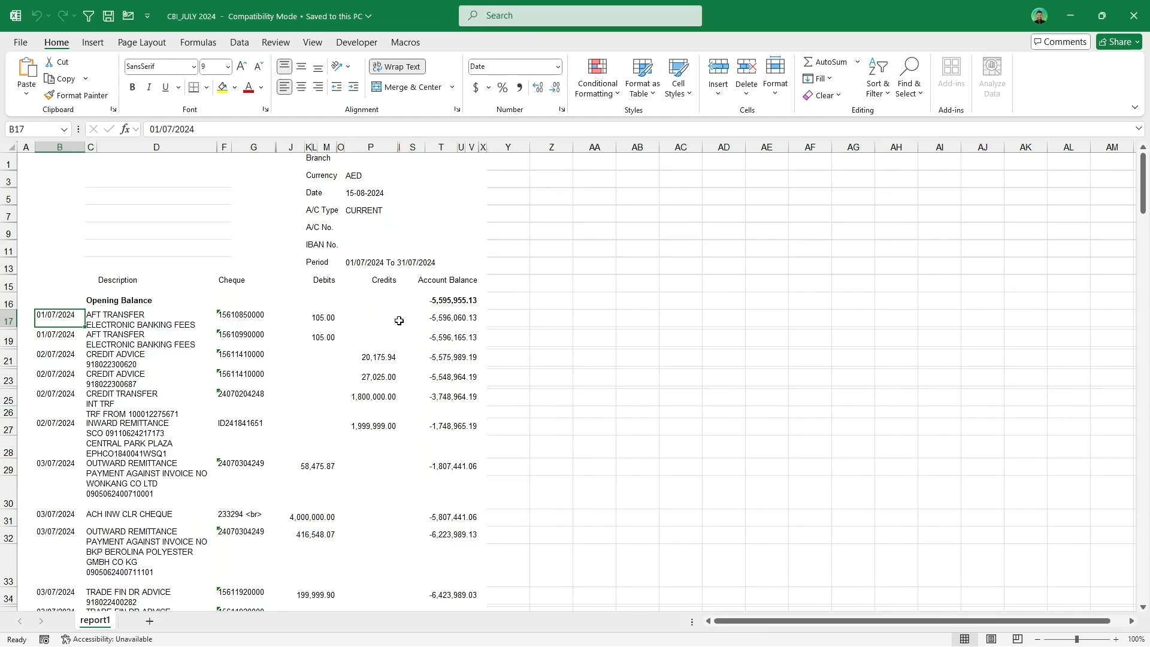
Step: Re-enter the date in B17 of the bank statement so it converts from text to a real date
{"action": "left_click_drag", "start_coordinate": [60, 321], "coordinate": [68, 581]}
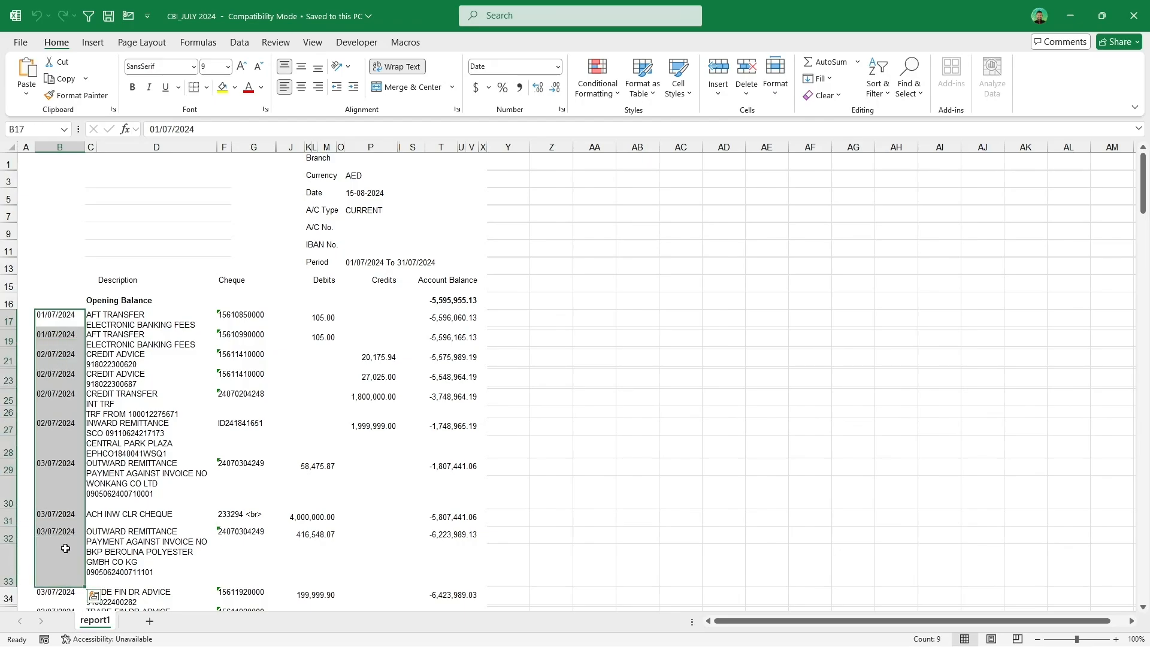
{"action": "left_click", "coordinate": [72, 352]}
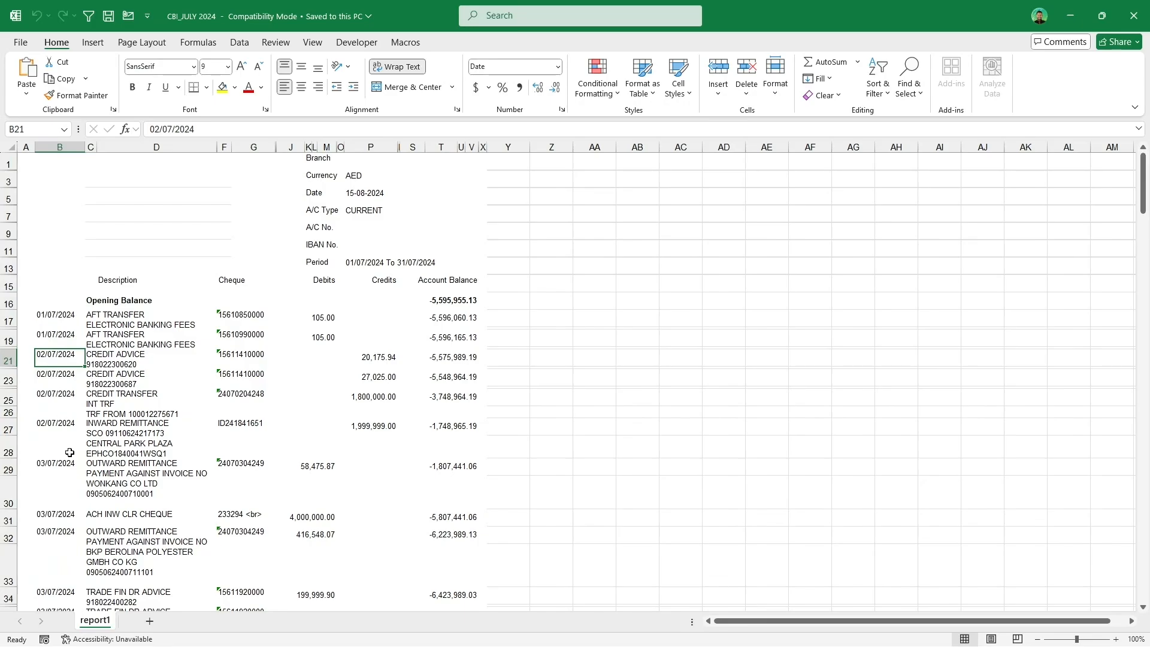
{"action": "left_click_drag", "start_coordinate": [252, 315], "coordinate": [256, 441]}
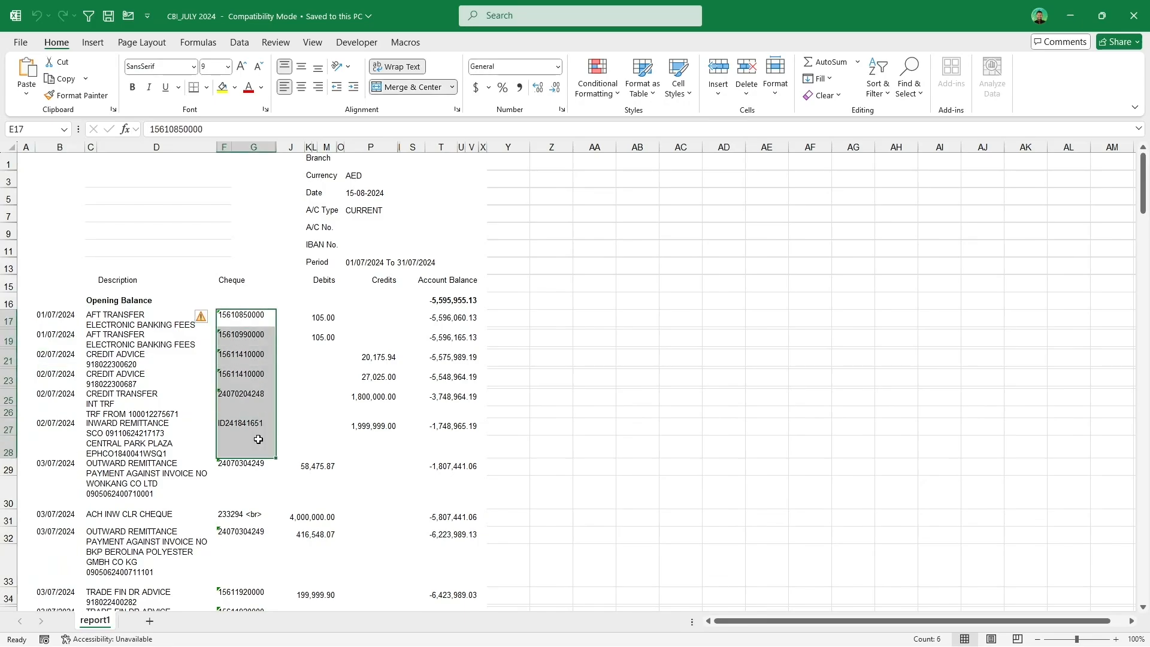
{"action": "left_click", "coordinate": [71, 317]}
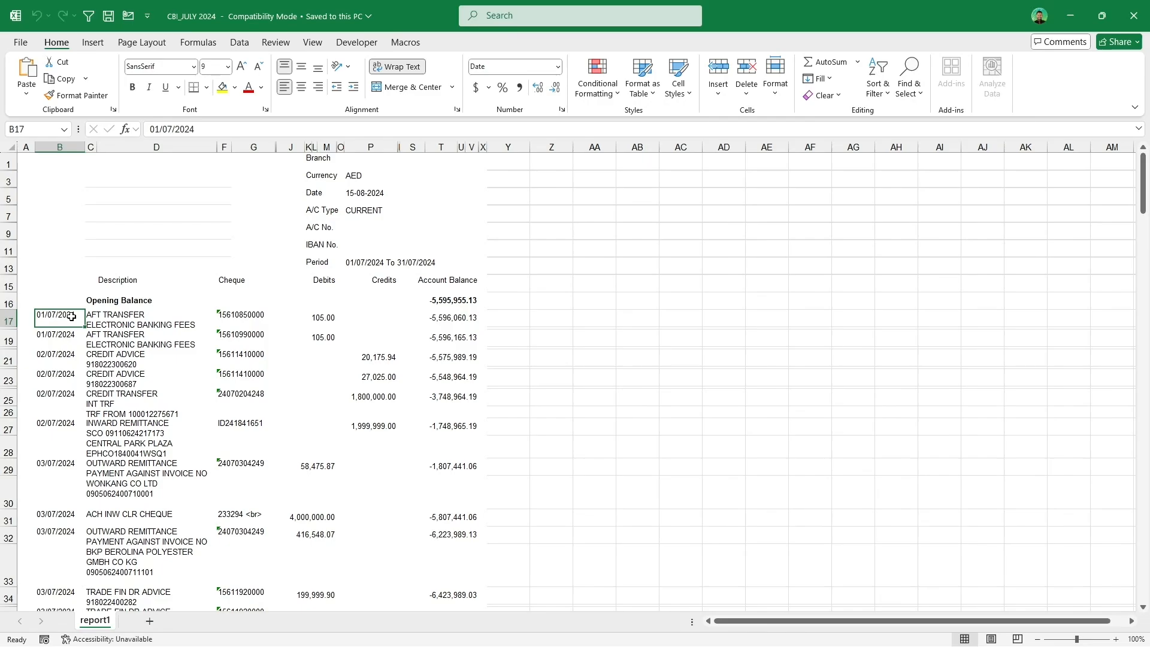
{"action": "double_click", "coordinate": [71, 317]}
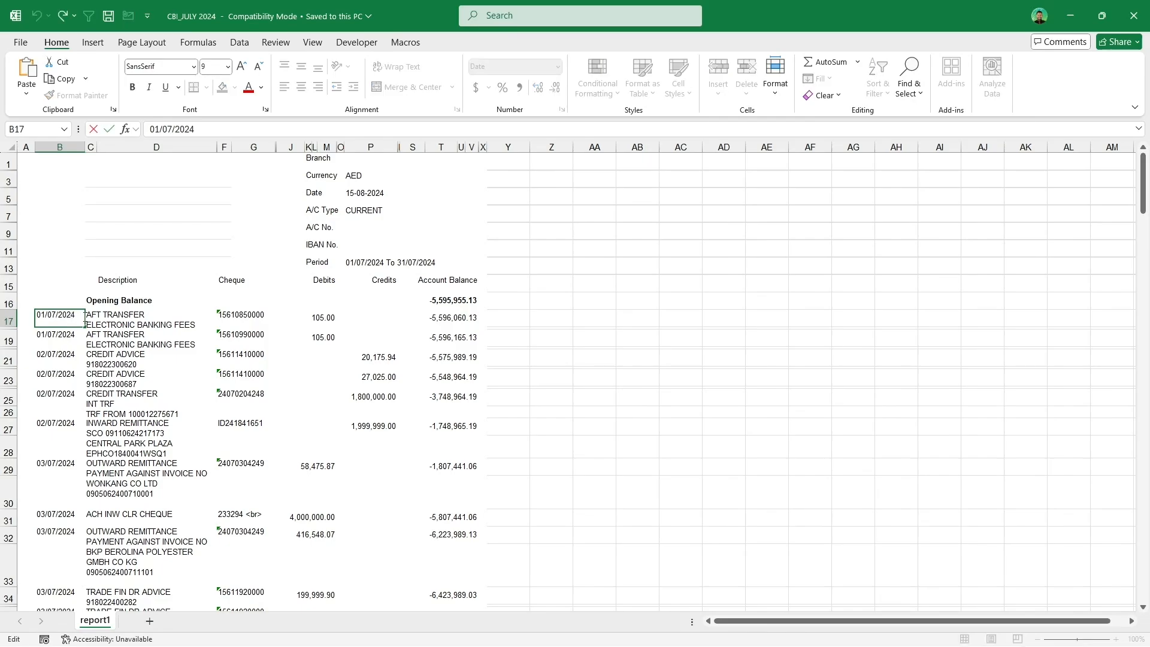
{"action": "key", "text": "Return"}
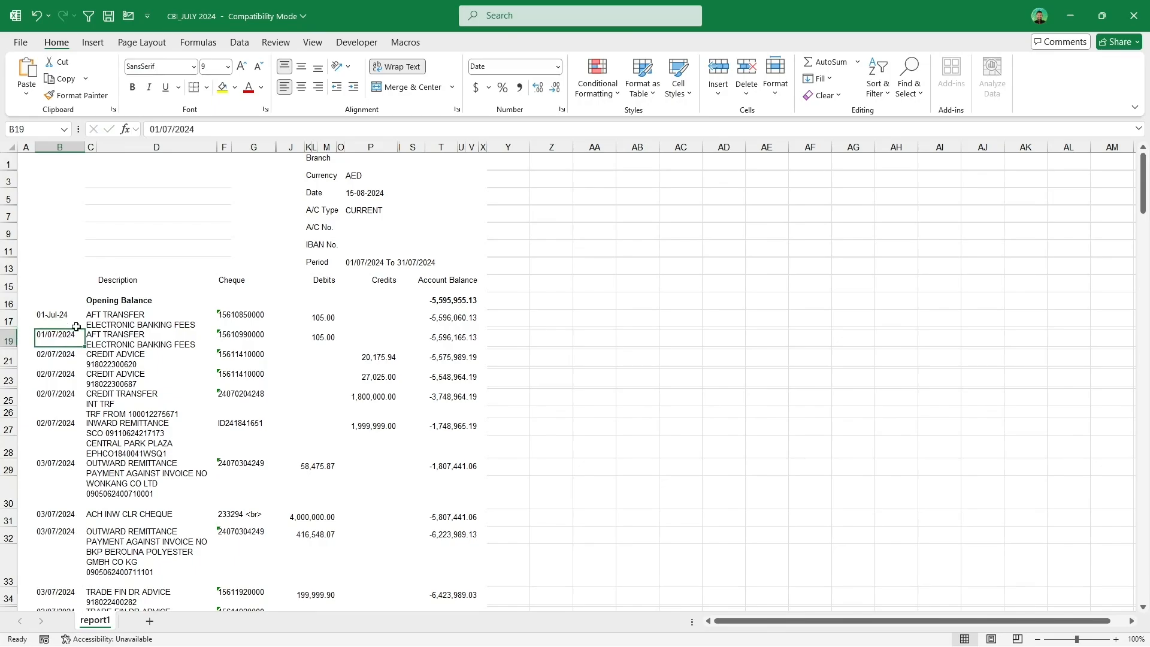
{"action": "left_click", "coordinate": [72, 318]}
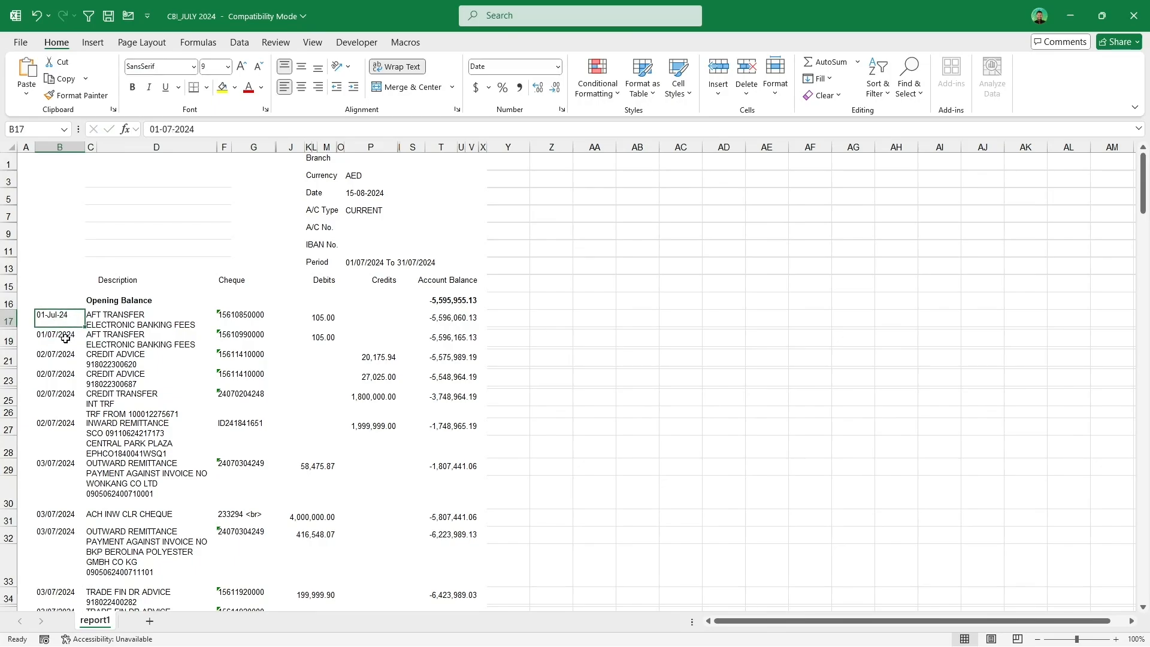
{"action": "left_click", "coordinate": [65, 338]}
{"action": "scroll", "coordinate": [130, 328], "scroll_direction": "down", "scroll_amount": 4}
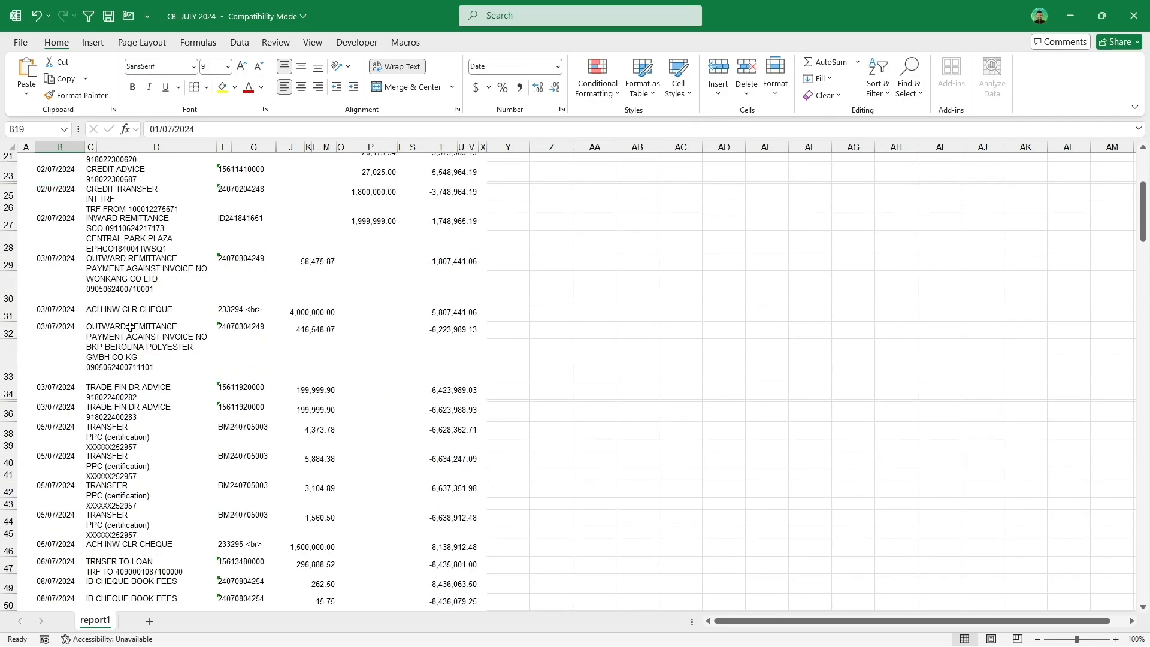
{"action": "scroll", "coordinate": [130, 328], "scroll_direction": "up", "scroll_amount": 4}
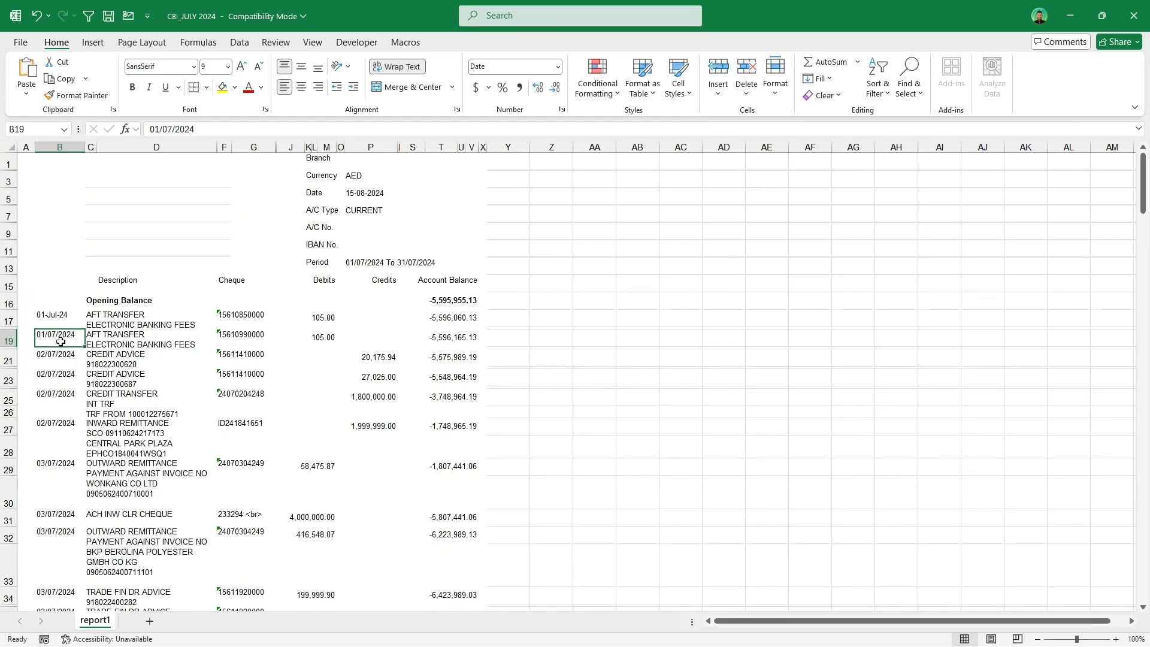
Step: Run Refresh Cells from B19, repeating it 200 times to convert the remaining dates
{"action": "left_click", "coordinate": [405, 42]}
{"action": "left_click", "coordinate": [184, 97]}
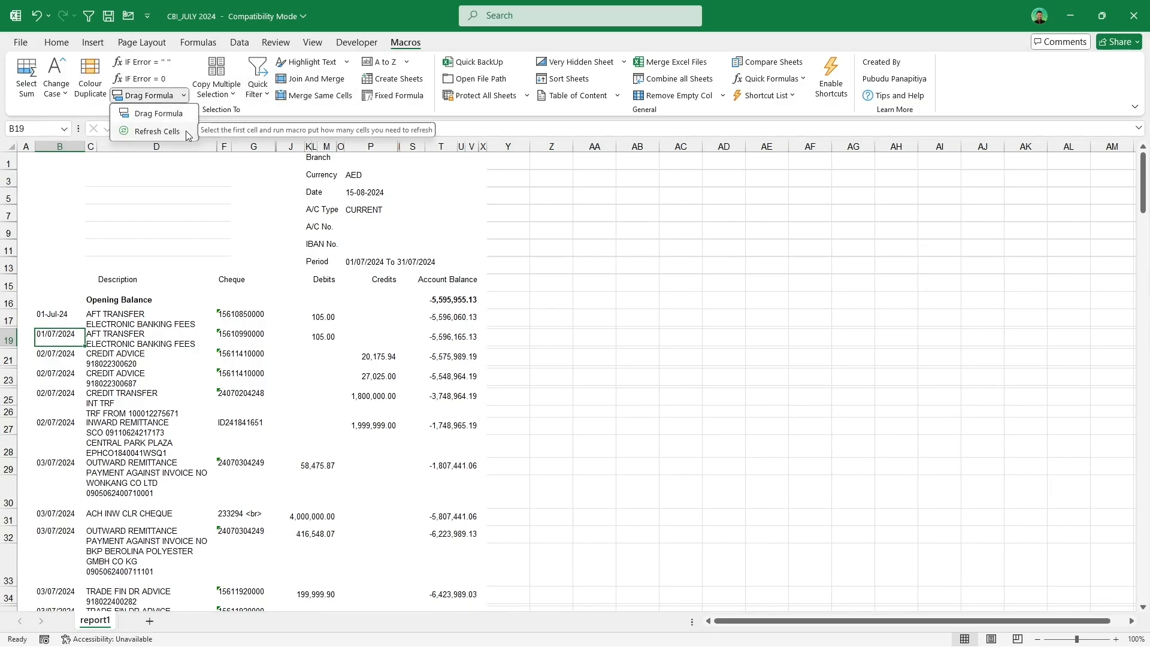
{"action": "left_click", "coordinate": [157, 131]}
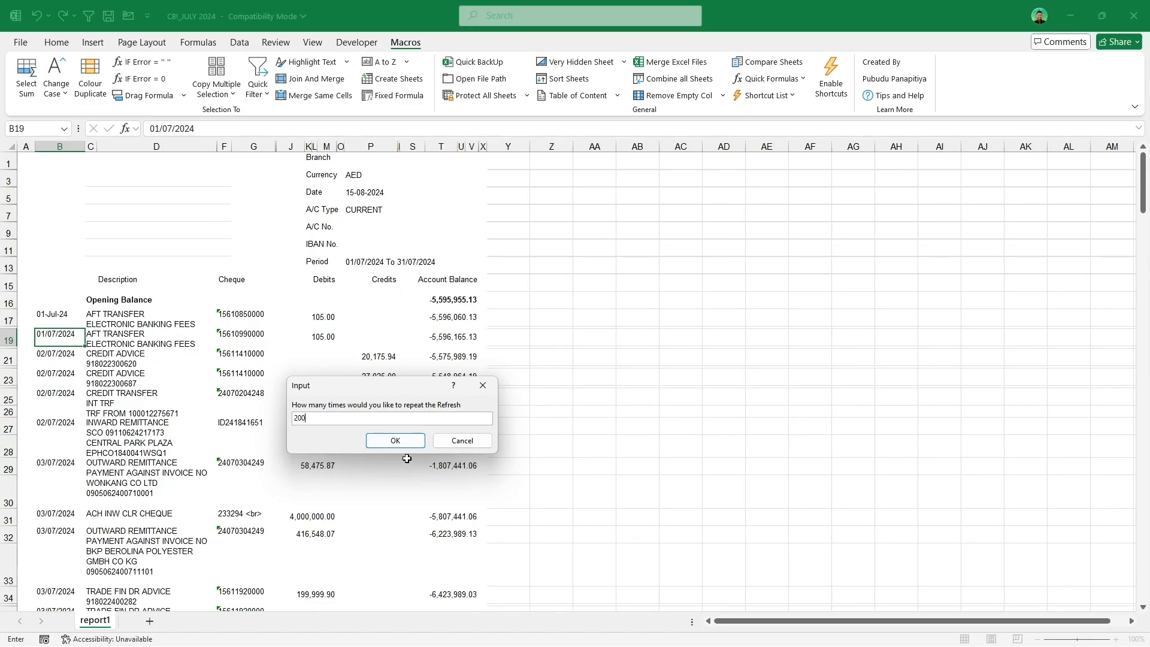
{"action": "left_click", "coordinate": [395, 441]}
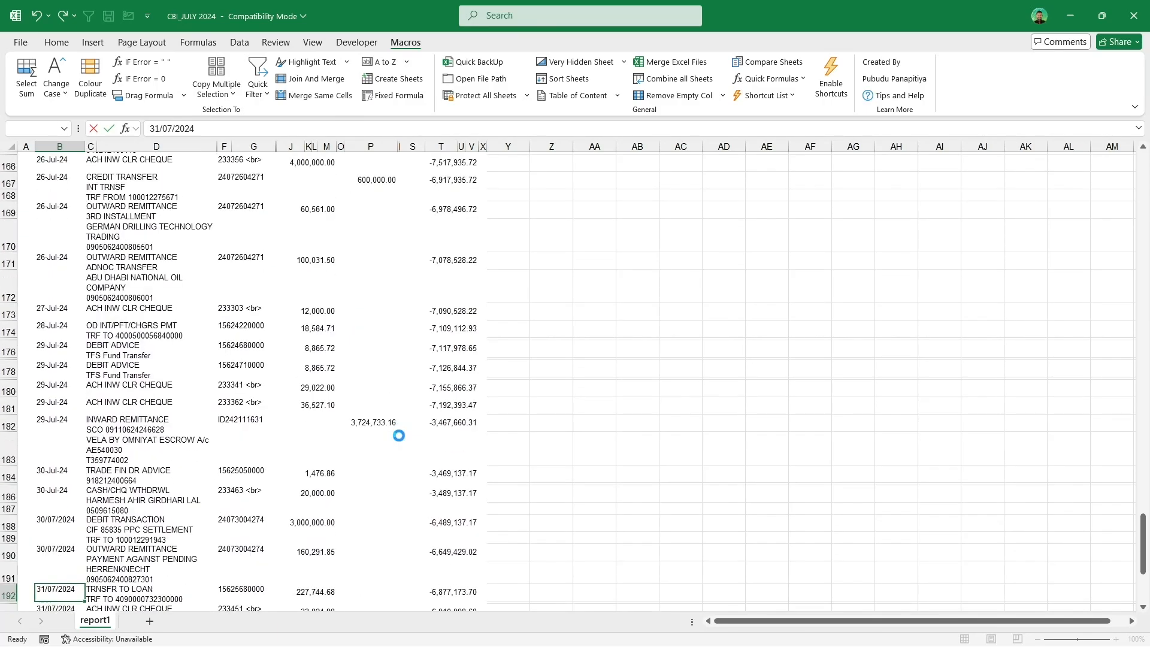
{"action": "scroll", "coordinate": [387, 429], "scroll_direction": "up", "scroll_amount": 13}
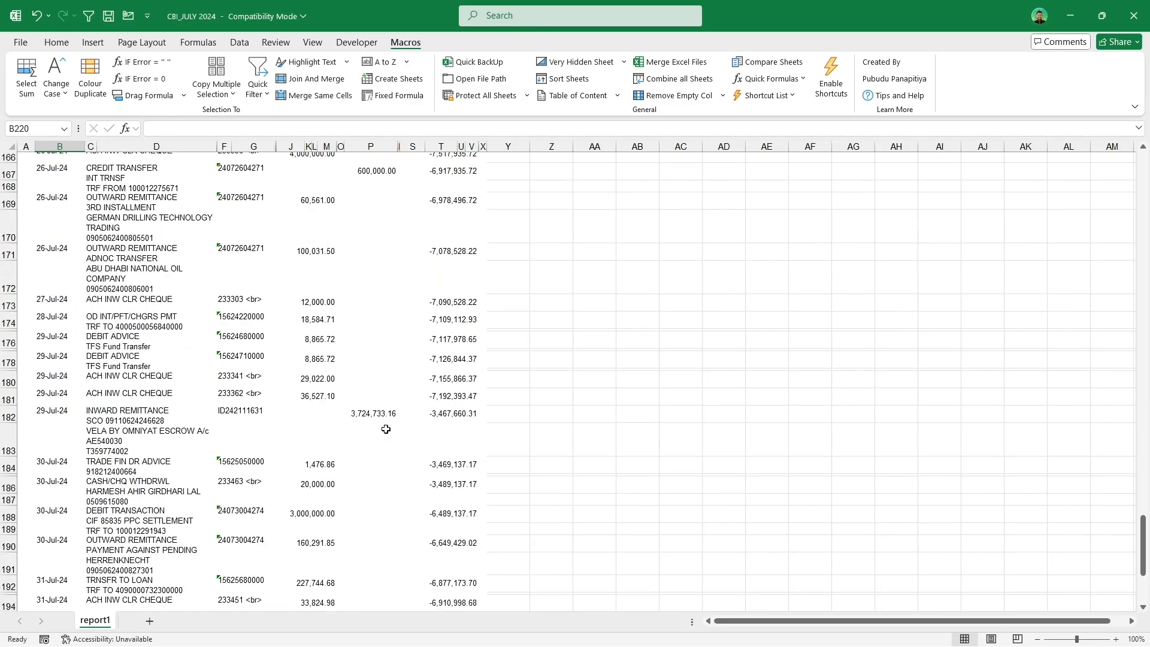
{"action": "scroll", "coordinate": [385, 429], "scroll_direction": "up", "scroll_amount": 2}
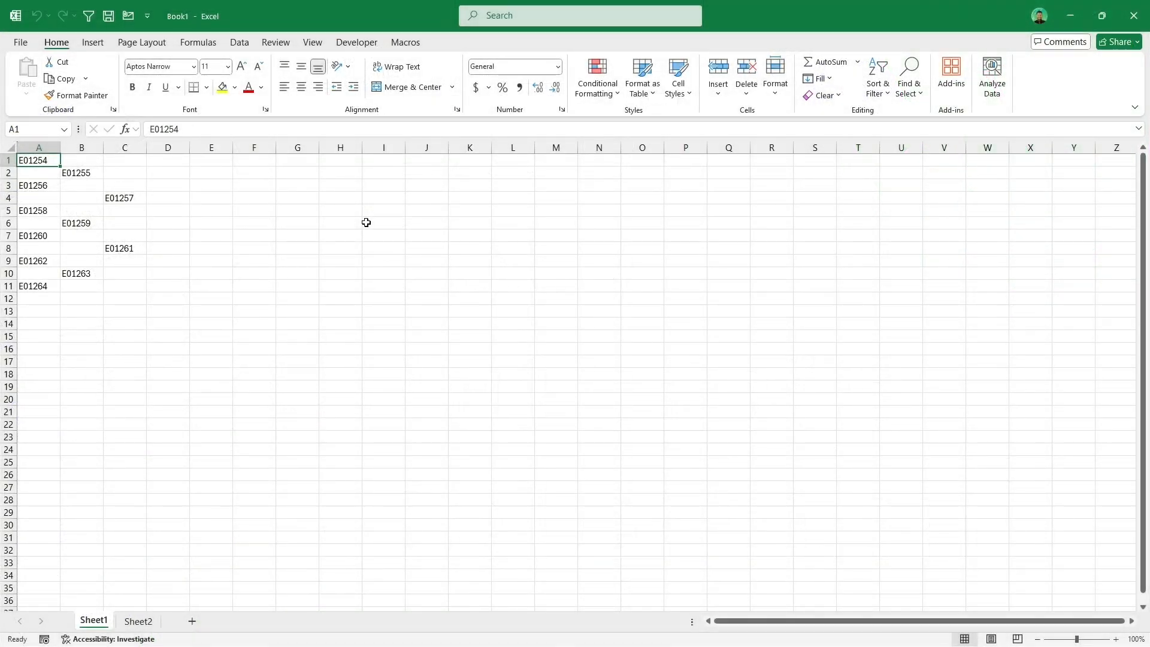
Step: Select A1, B2, A3, C4 and B6 together and try to copy the multiple selection
{"action": "left_click", "coordinate": [96, 171], "text": "ctrl"}
{"action": "left_click", "coordinate": [42, 183], "text": "ctrl"}
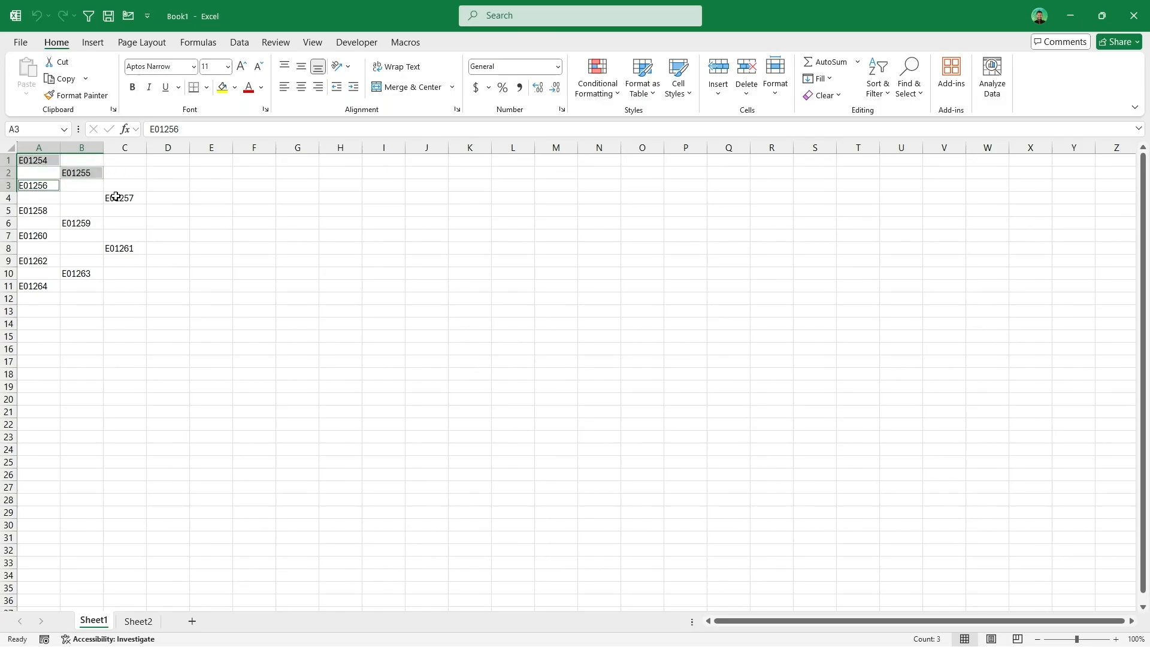
{"action": "left_click", "coordinate": [115, 196], "text": "ctrl"}
{"action": "left_click", "coordinate": [84, 224], "text": "ctrl"}
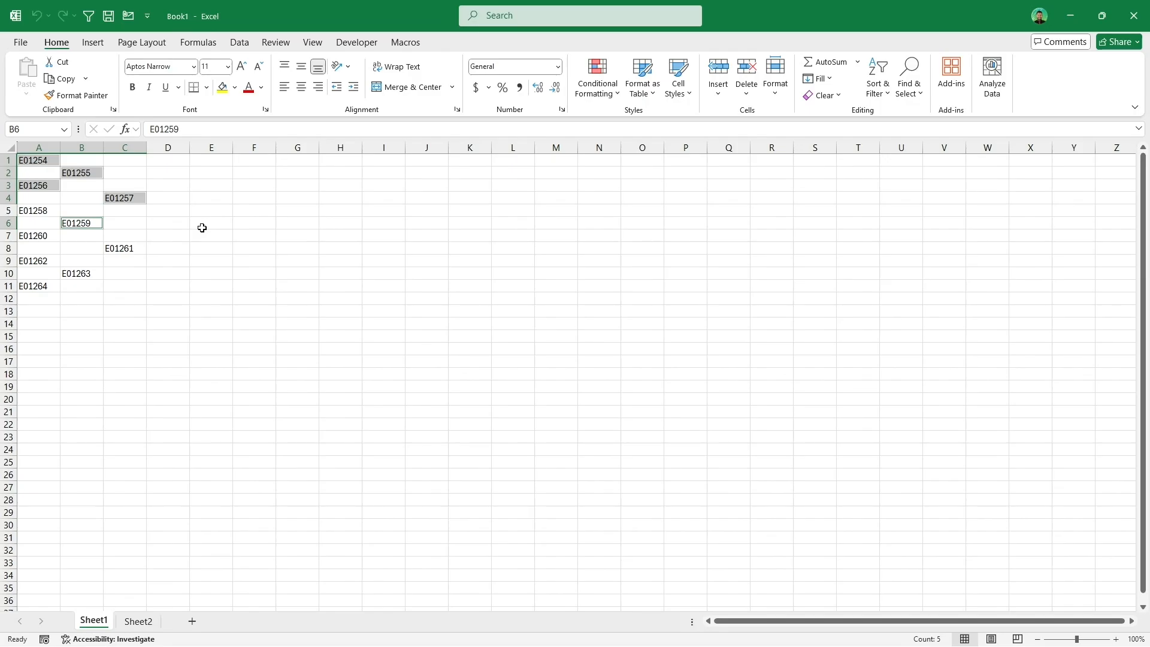
{"action": "key", "text": "ctrl+c"}
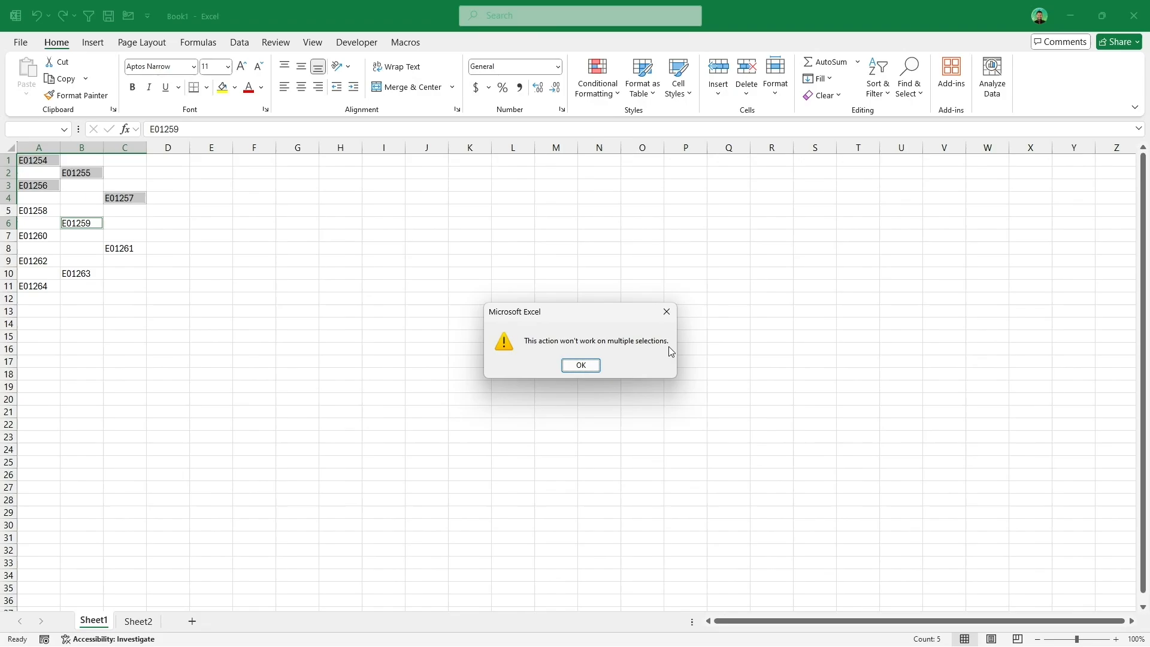
{"action": "left_click", "coordinate": [668, 313]}
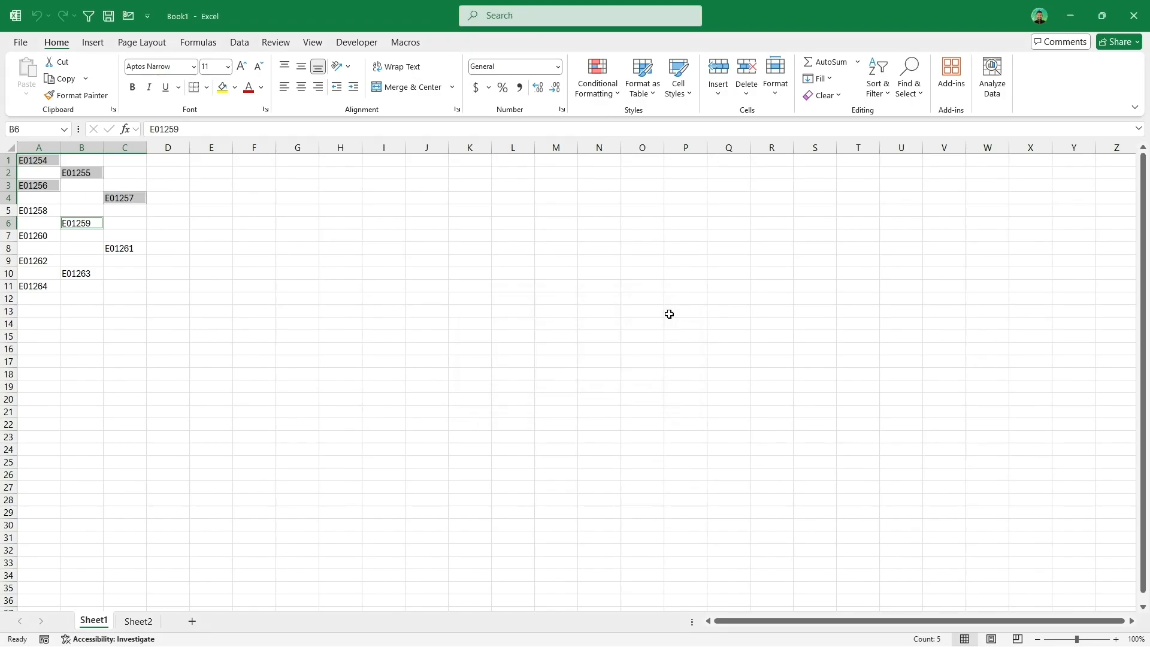
Step: Paste the selected cells in their same layout starting at G1 with Copy Multiple Selection
{"action": "left_click", "coordinate": [407, 45]}
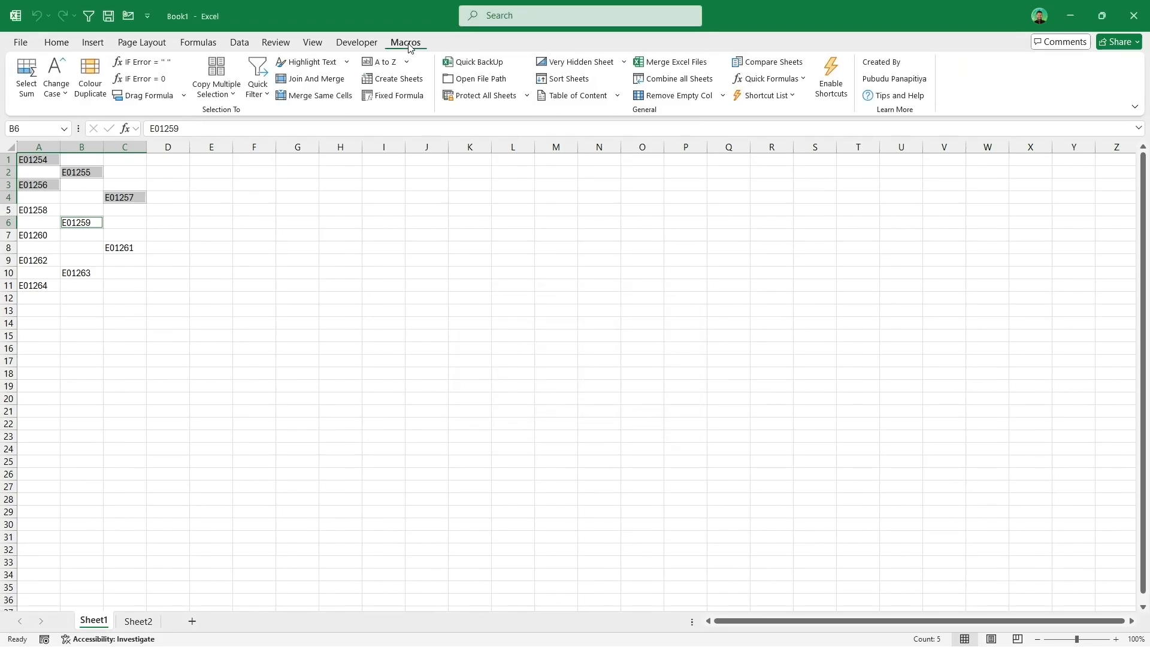
{"action": "left_click", "coordinate": [234, 72]}
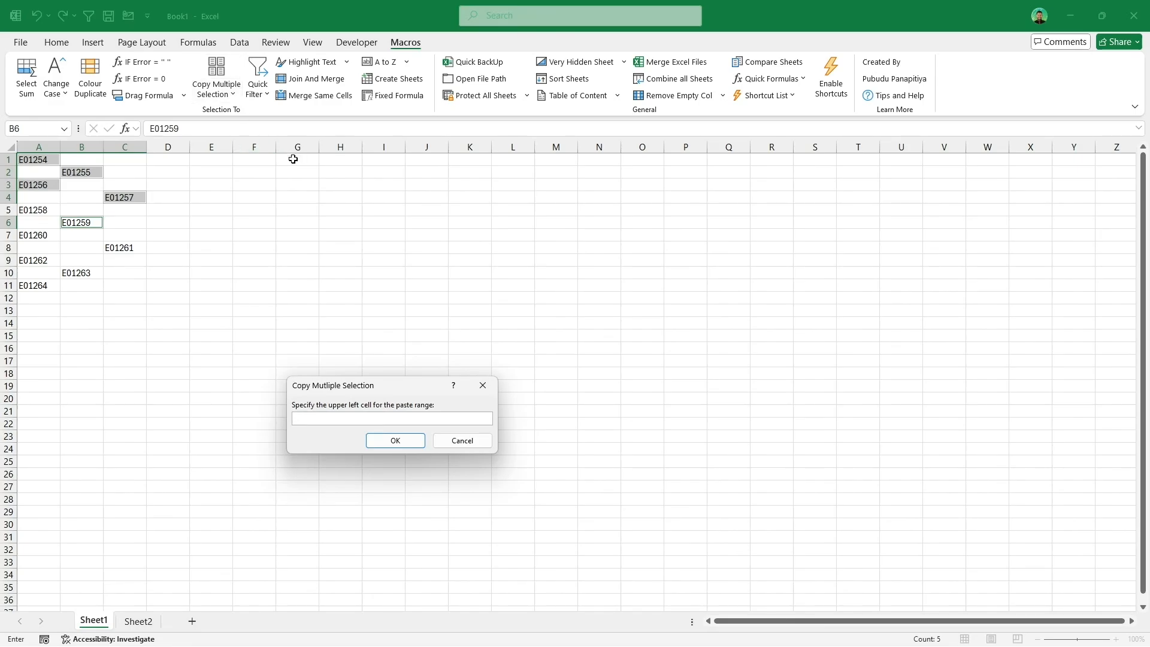
{"action": "left_click", "coordinate": [396, 444]}
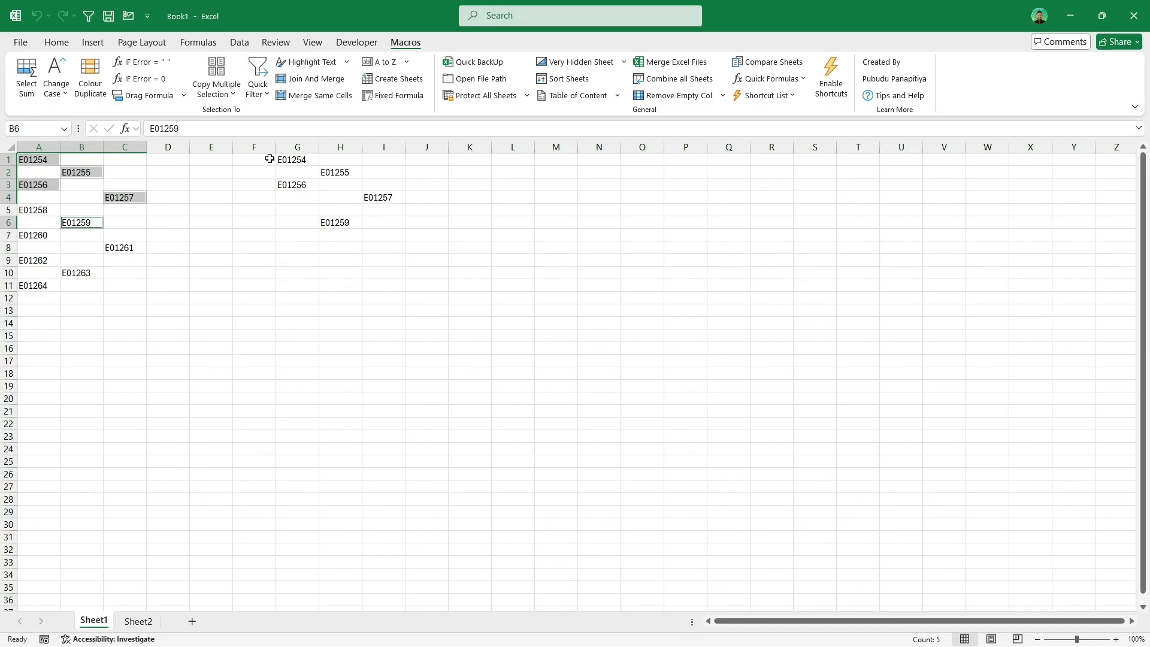
Step: Paste the selected cells as a single list starting at K1 with Copy Multiple Selection
{"action": "left_click", "coordinate": [231, 95]}
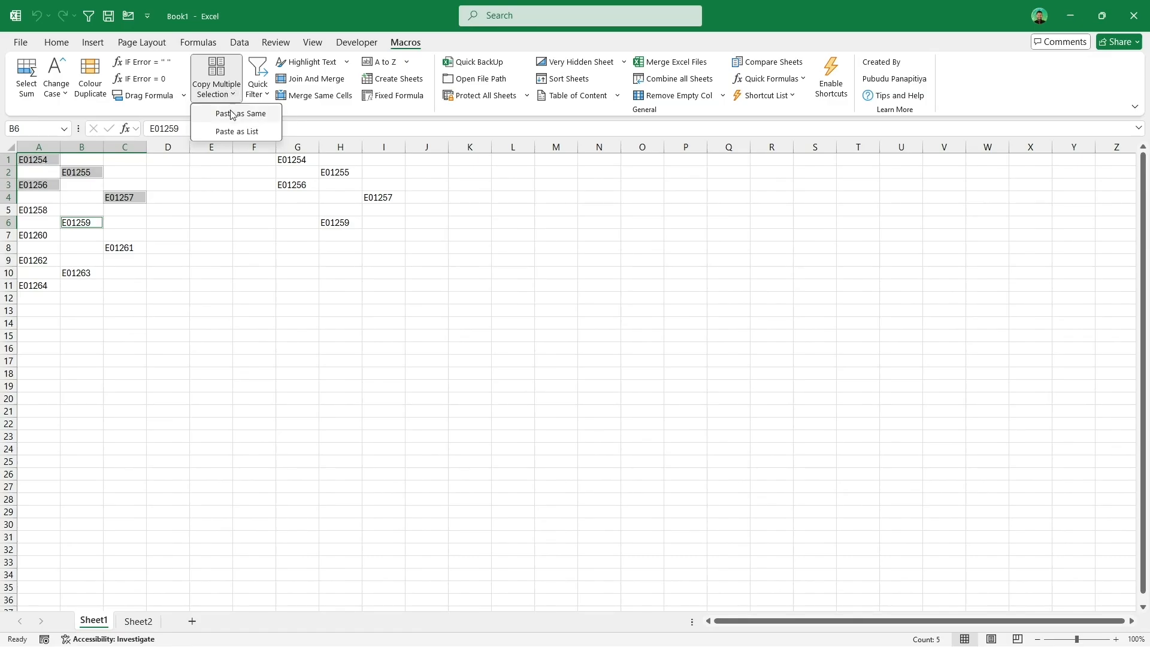
{"action": "left_click", "coordinate": [268, 133]}
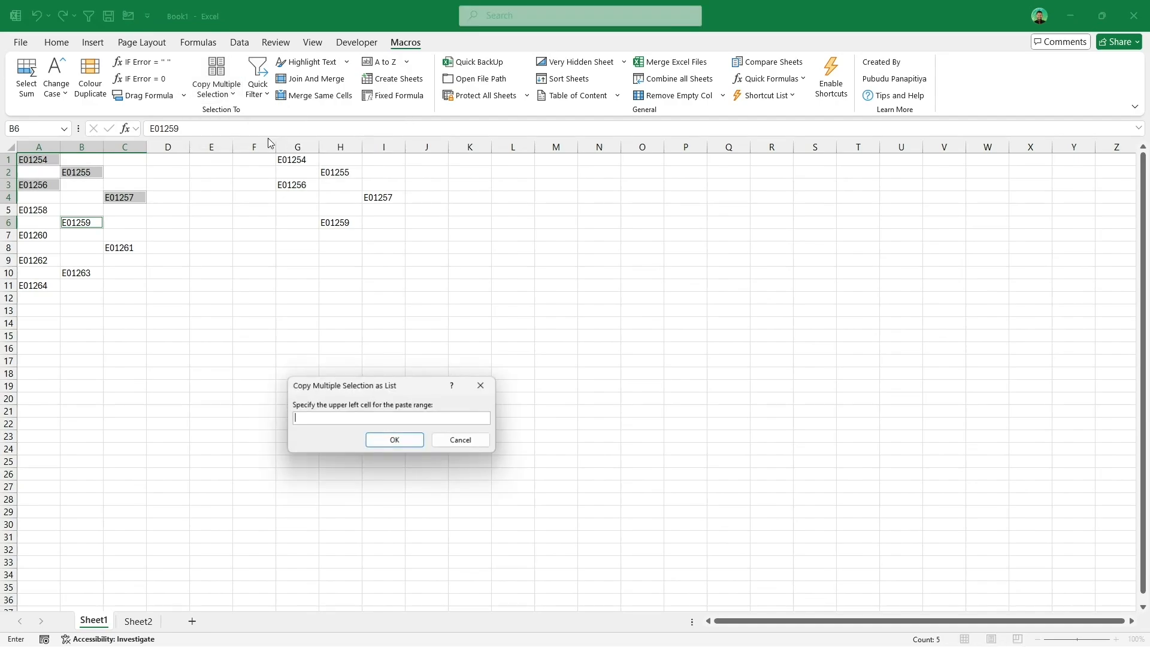
{"action": "left_click", "coordinate": [481, 161]}
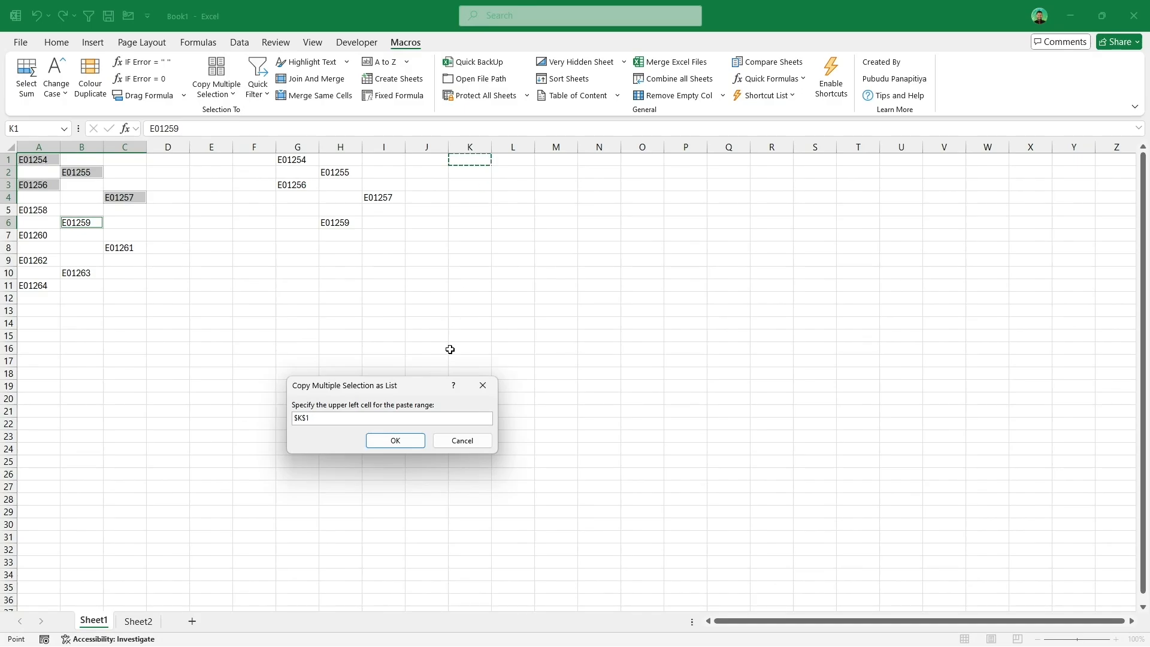
{"action": "left_click", "coordinate": [397, 440]}
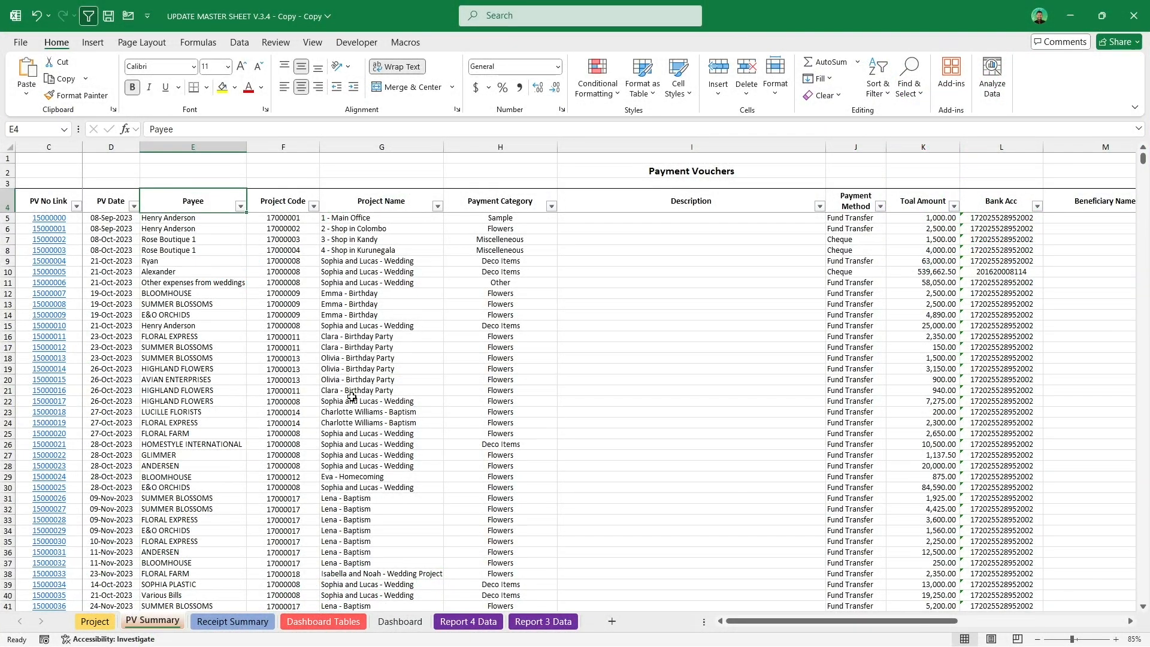
{"action": "scroll", "coordinate": [352, 398], "scroll_direction": "down", "scroll_amount": 17}
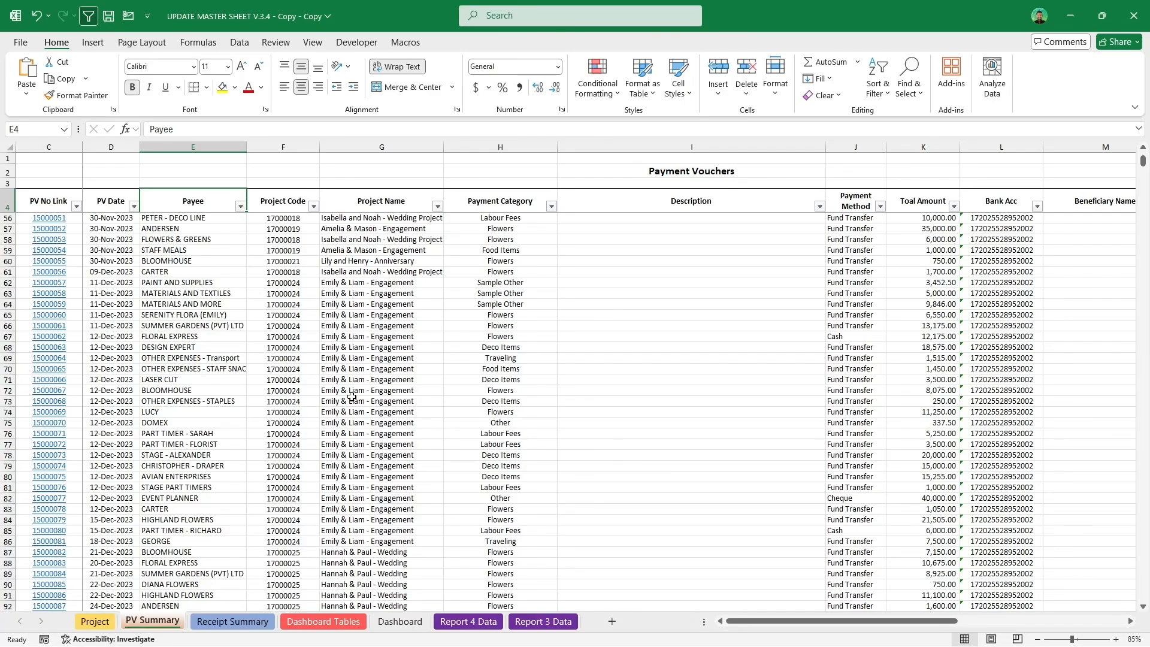
{"action": "scroll", "coordinate": [353, 397], "scroll_direction": "down", "scroll_amount": 2}
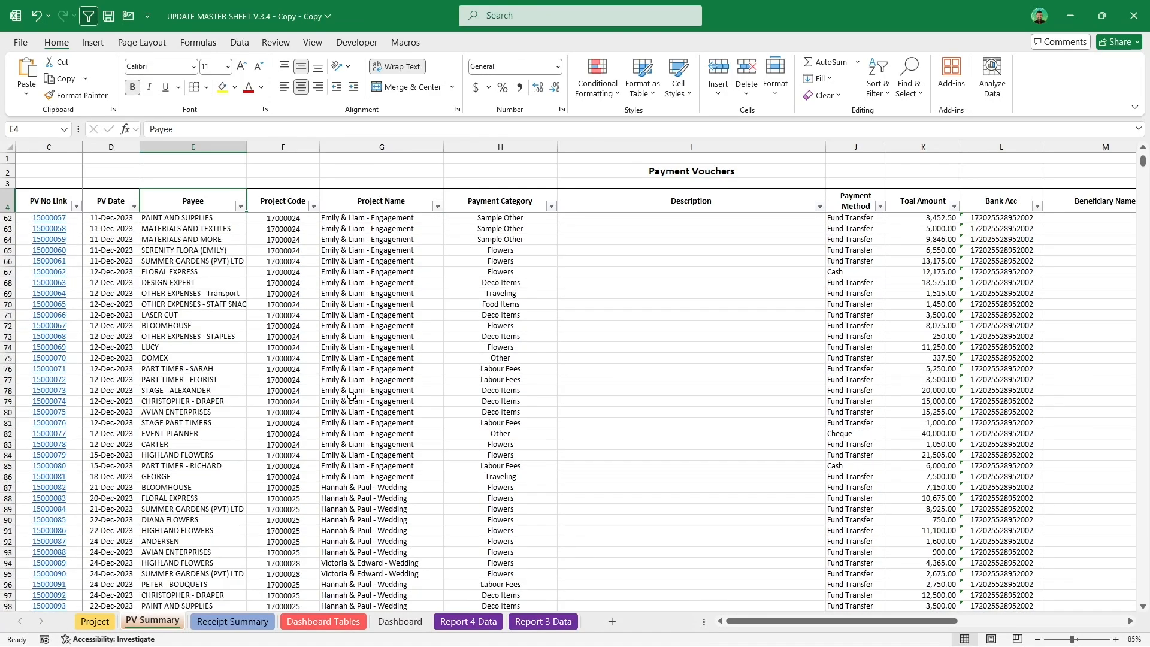
{"action": "scroll", "coordinate": [352, 398], "scroll_direction": "down", "scroll_amount": 1}
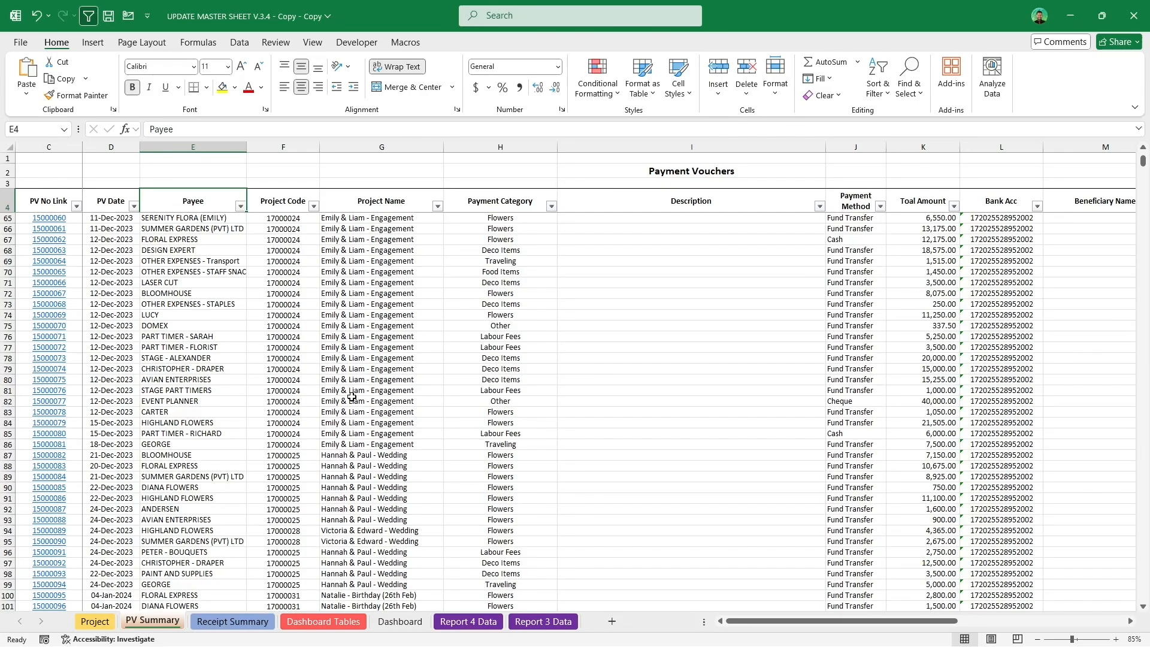
{"action": "left_click", "coordinate": [191, 539]}
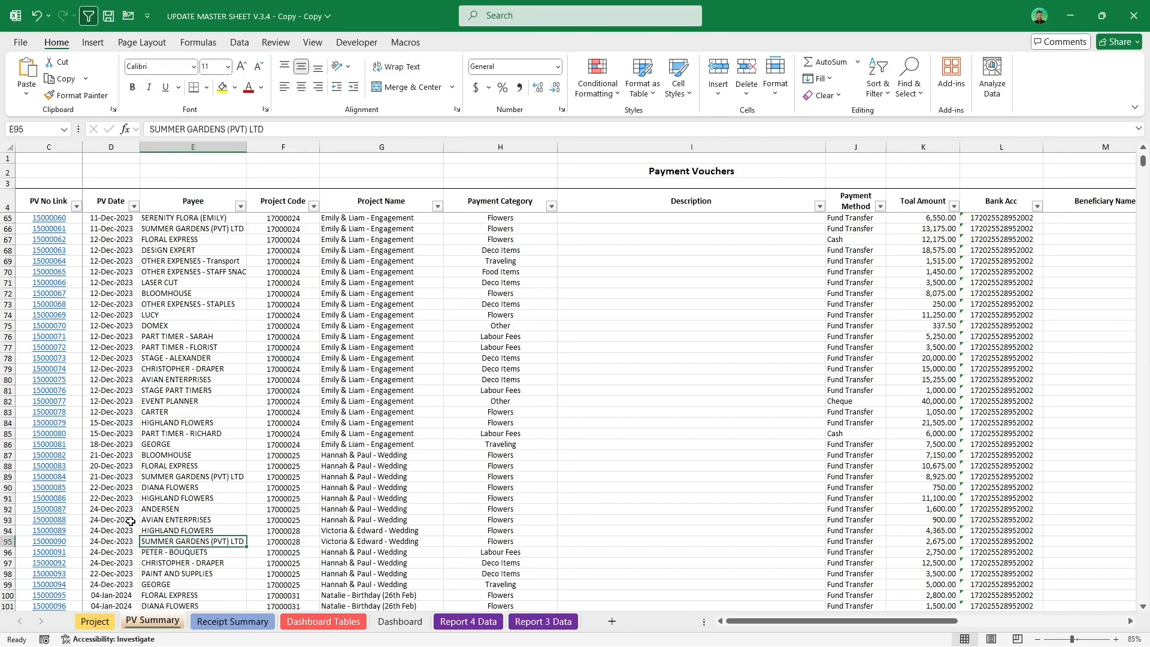
{"action": "left_click", "coordinate": [131, 521]}
{"action": "left_click", "coordinate": [285, 499]}
{"action": "left_click_drag", "start_coordinate": [324, 498], "coordinate": [664, 492]}
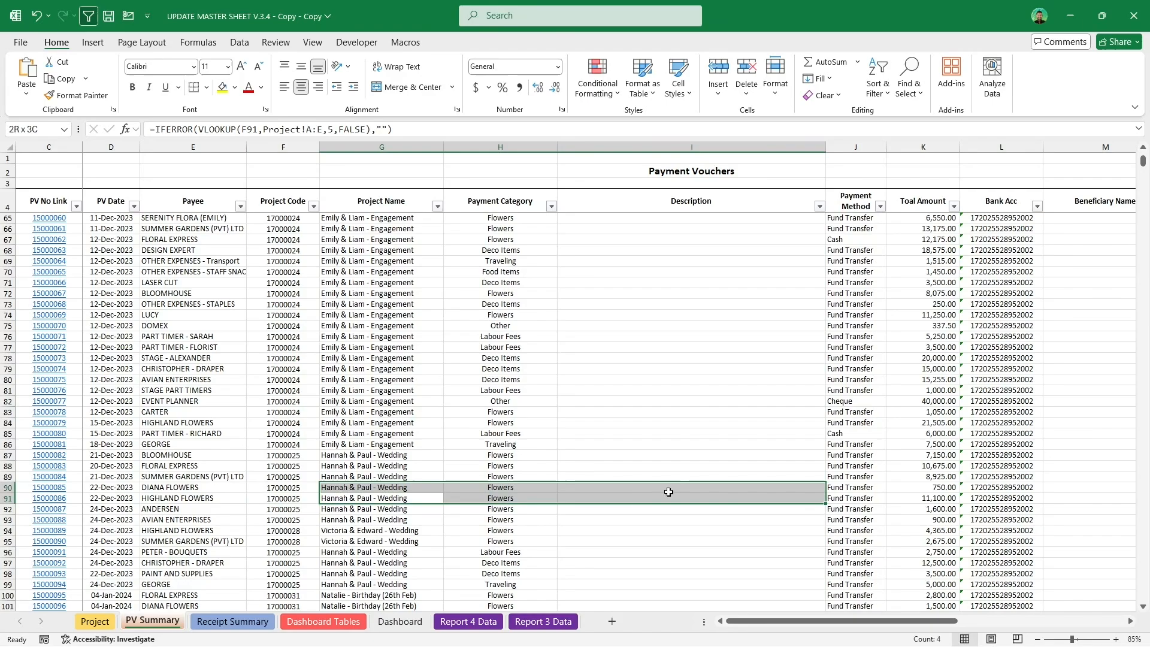
{"action": "left_click", "coordinate": [328, 508]}
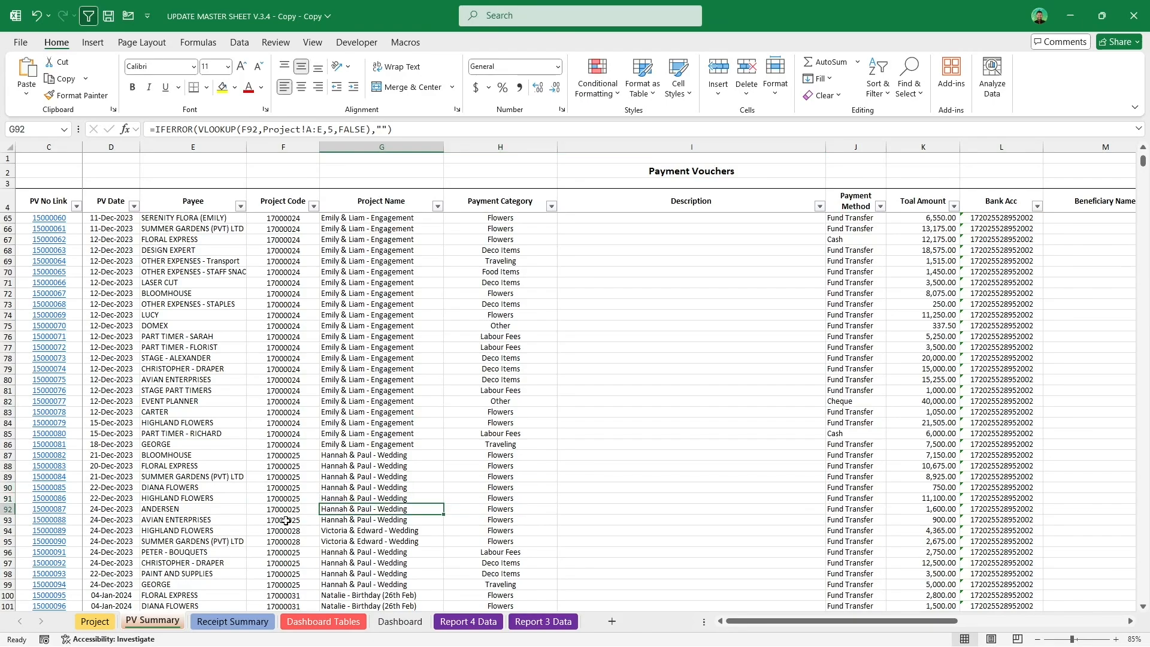
{"action": "left_click", "coordinate": [243, 530]}
{"action": "left_click_drag", "start_coordinate": [250, 131], "coordinate": [54, 145]}
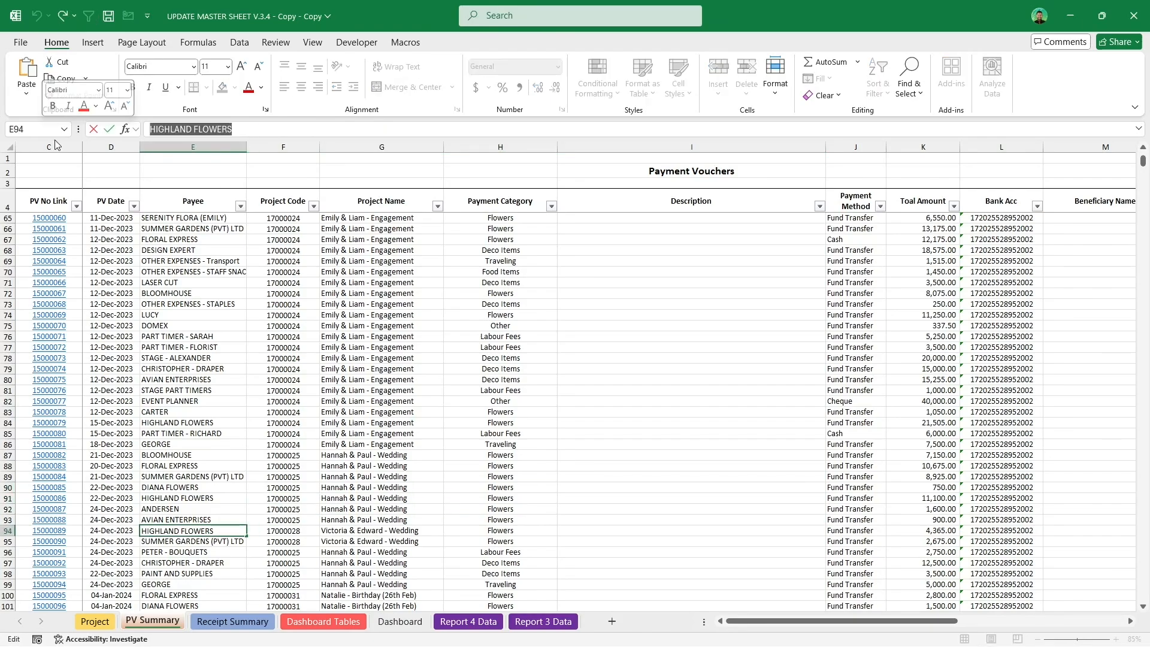
{"action": "key", "text": "Escape"}
{"action": "left_click", "coordinate": [242, 206]}
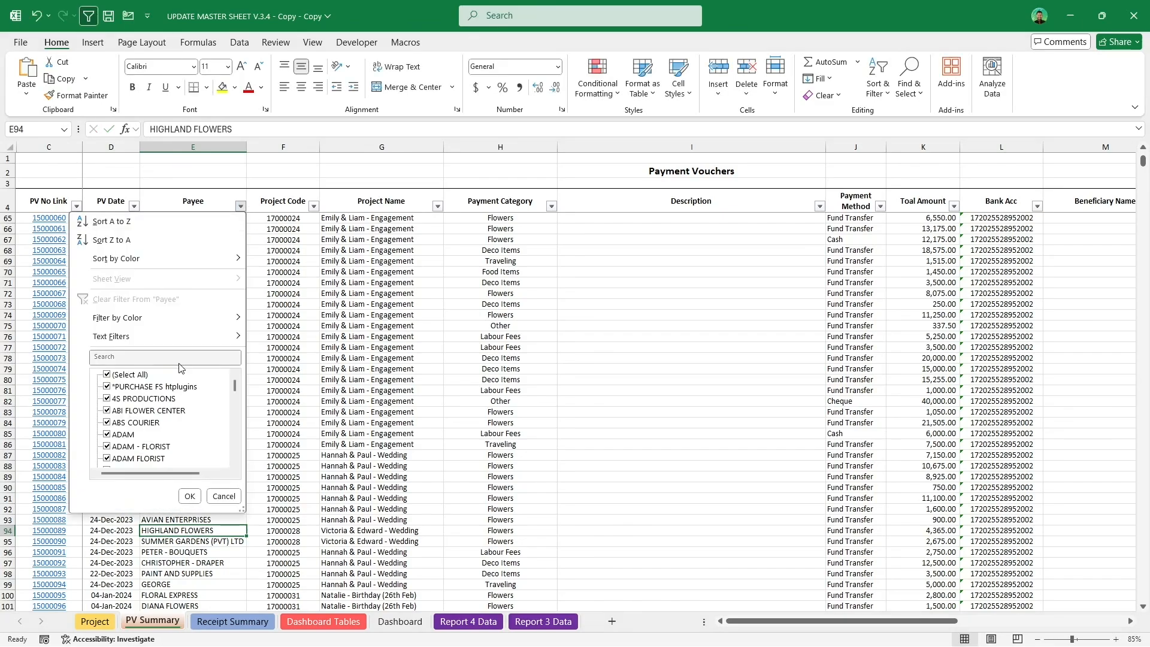
{"action": "left_click", "coordinate": [168, 360]}
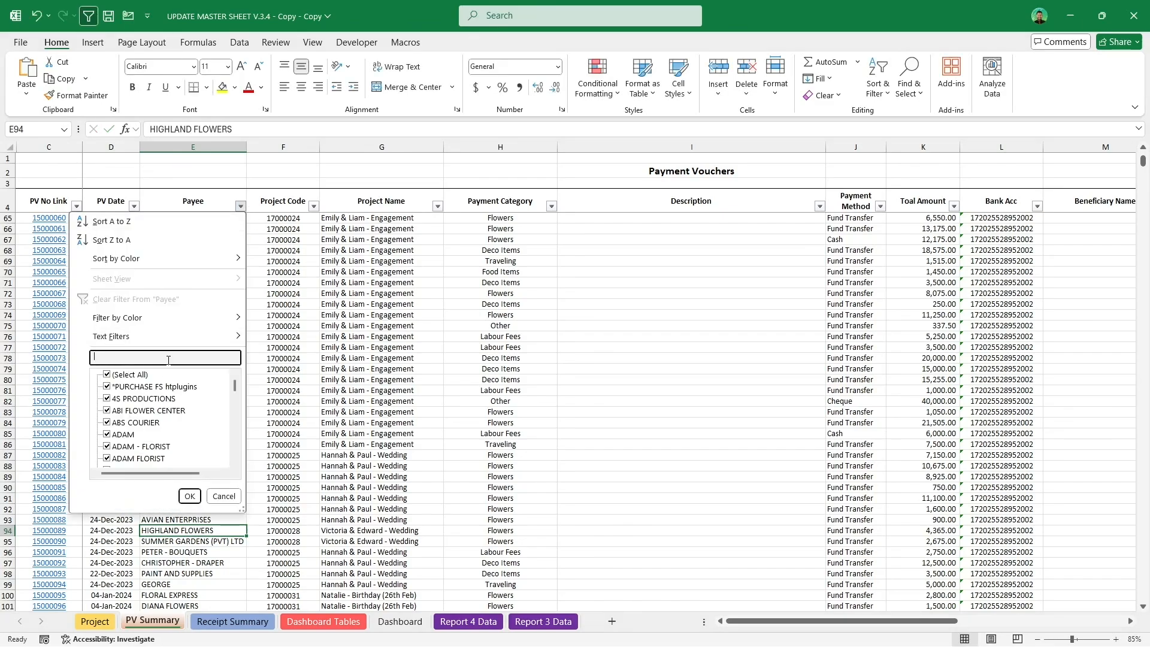
{"action": "left_click", "coordinate": [224, 496]}
Step: Filter the payment vouchers to payee HIGHLAND FLOWERS using Quick Filter on that cell
{"action": "left_click", "coordinate": [178, 519]}
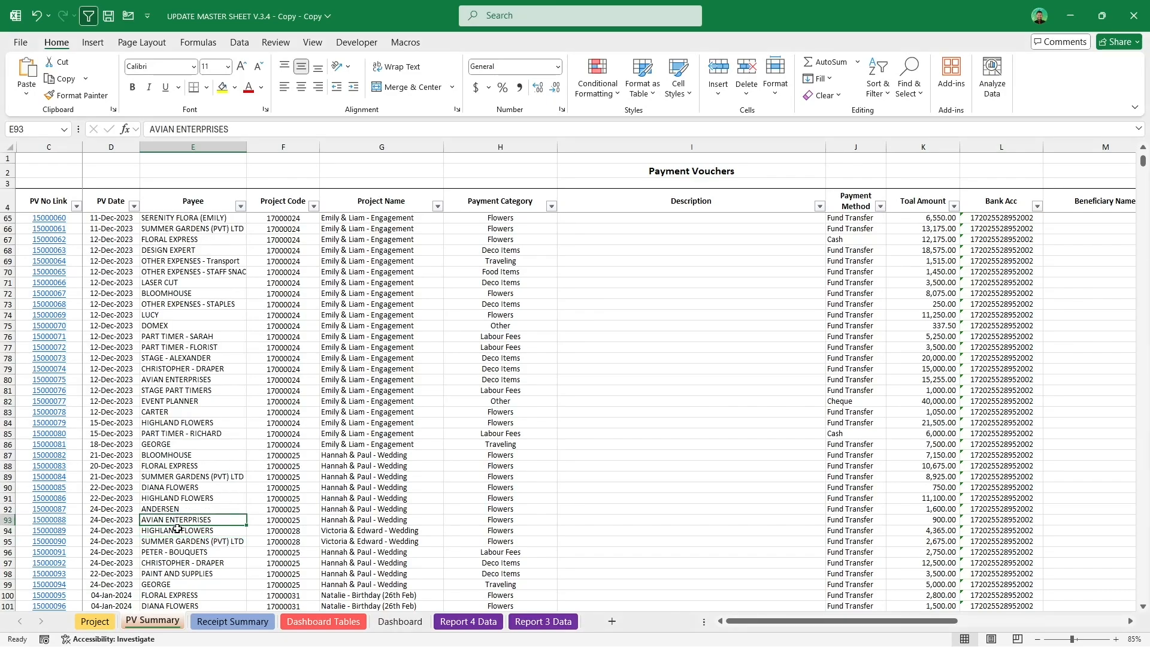
{"action": "left_click", "coordinate": [177, 530]}
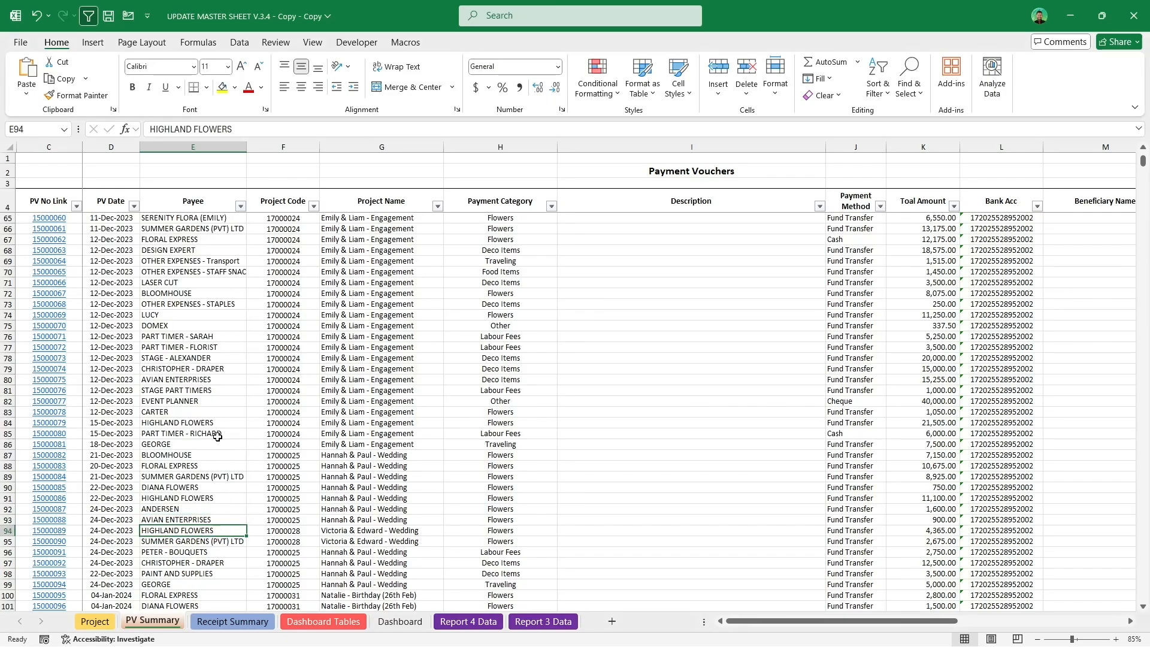
{"action": "left_click", "coordinate": [411, 44]}
{"action": "left_click", "coordinate": [258, 77]}
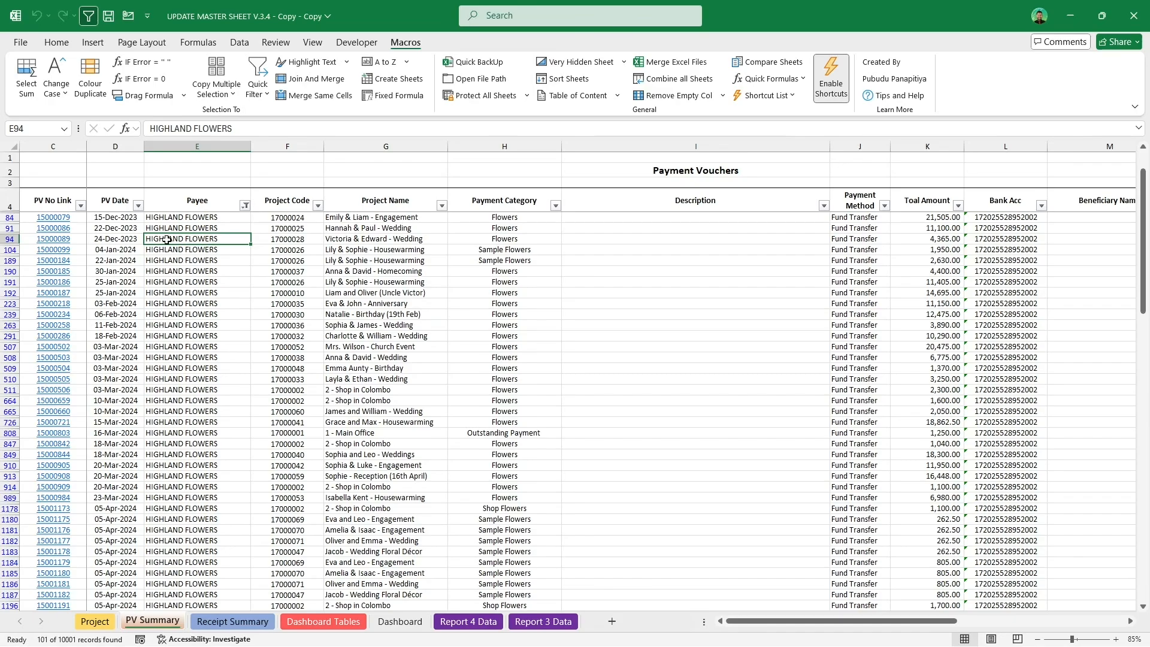
Step: Quick-filter the list to the 04-Jan-2024 date with the shortcut and switch on Enable Shortcuts
{"action": "key", "text": "ctrl+shift+a"}
{"action": "left_click", "coordinate": [124, 254]}
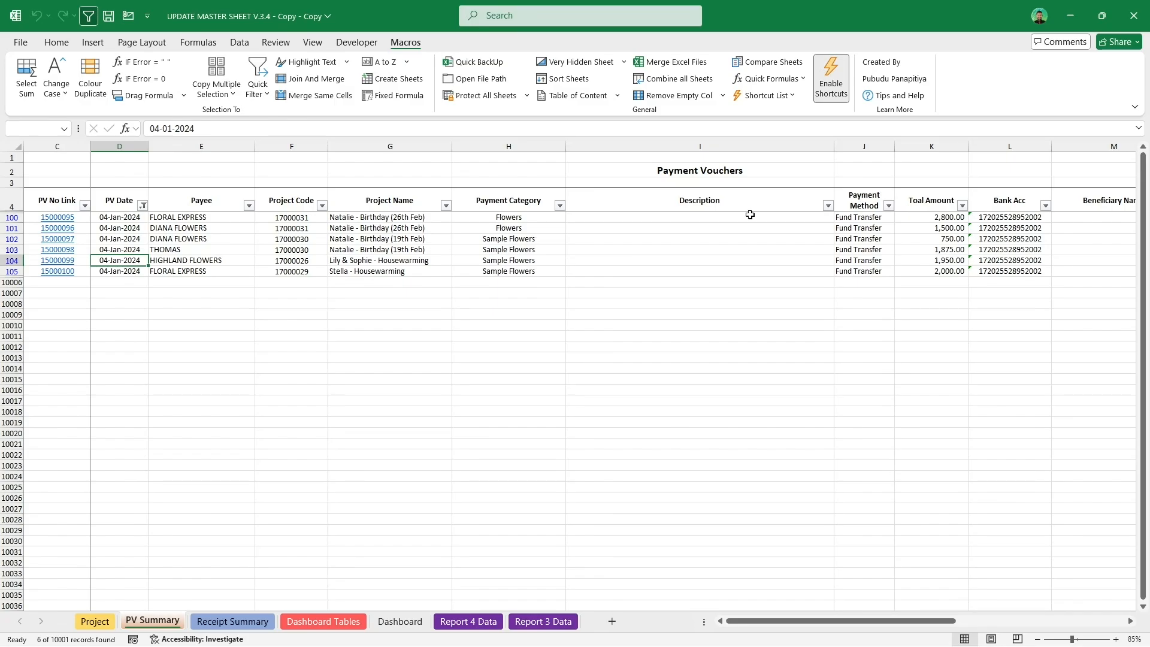
{"action": "left_click", "coordinate": [840, 80]}
{"action": "left_click", "coordinate": [205, 262]}
{"action": "left_click", "coordinate": [107, 260]}
{"action": "left_click", "coordinate": [142, 239]}
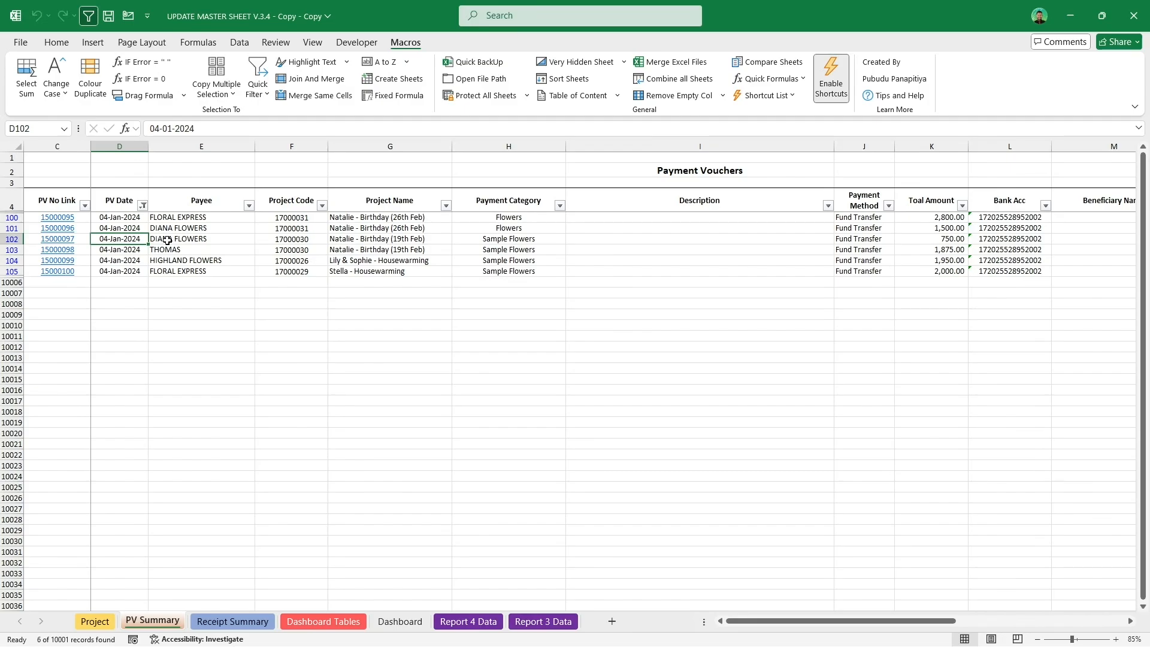
{"action": "left_click", "coordinate": [167, 240]}
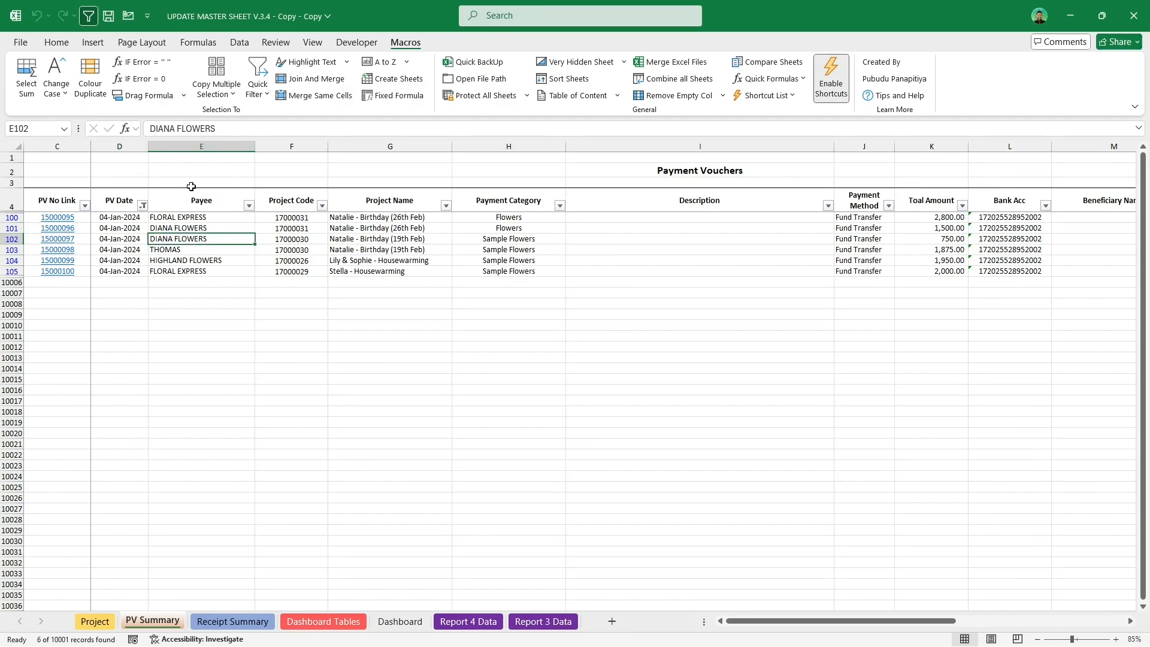
{"action": "left_click", "coordinate": [259, 96]}
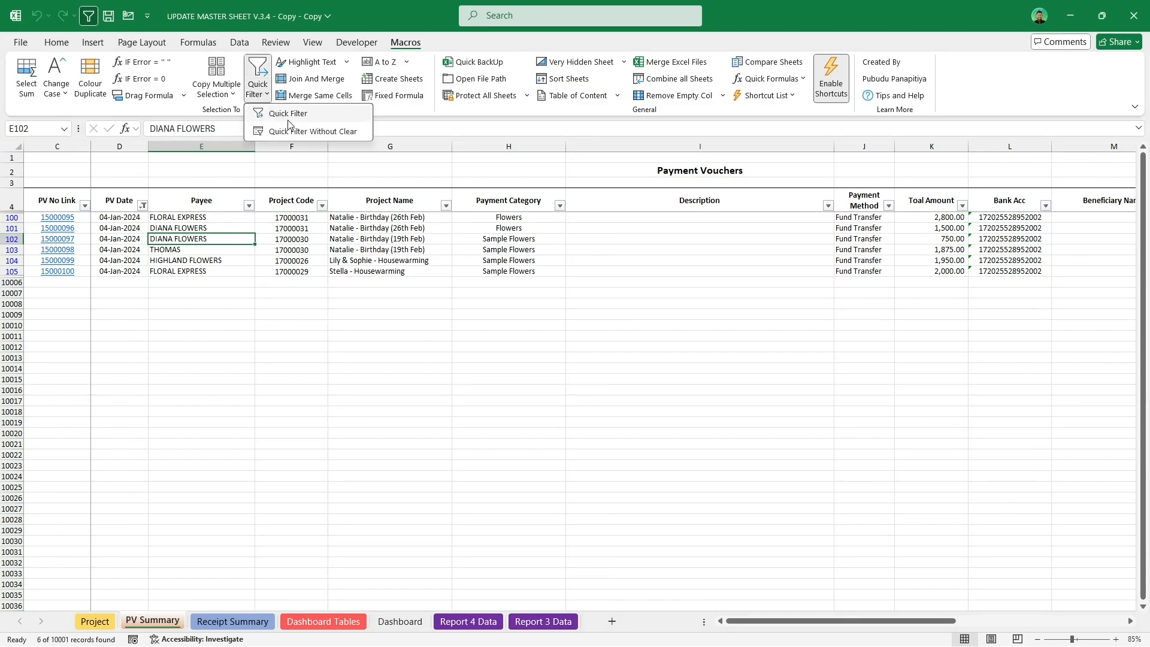
{"action": "left_click", "coordinate": [338, 132]}
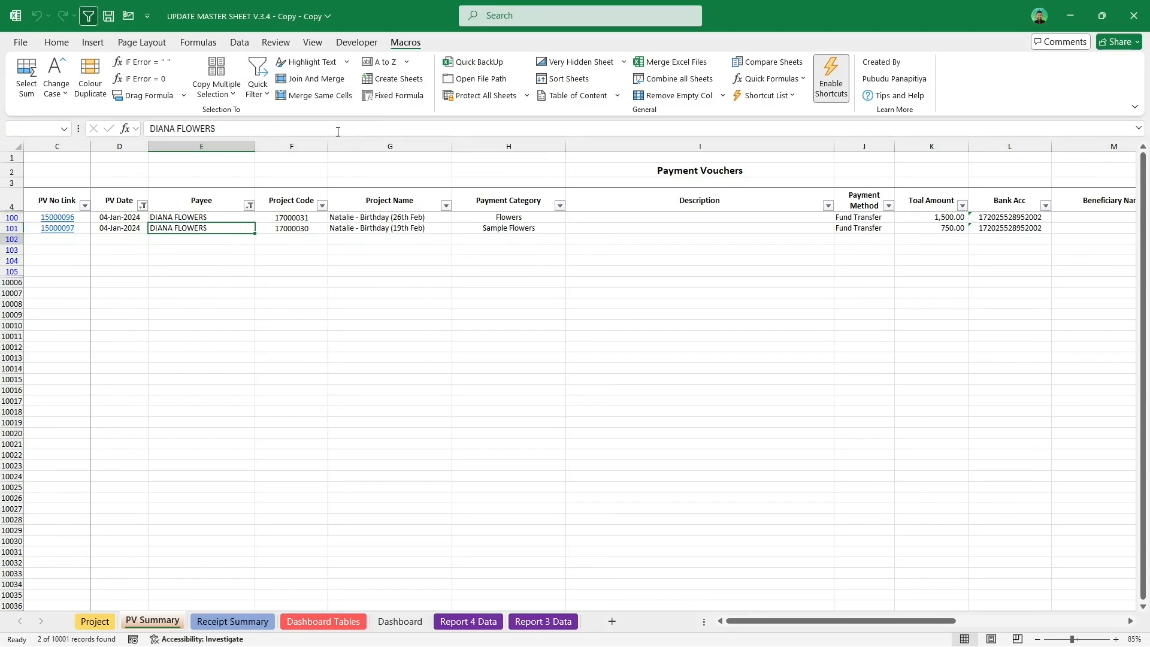
{"action": "key", "text": "ctrl+shift+q"}
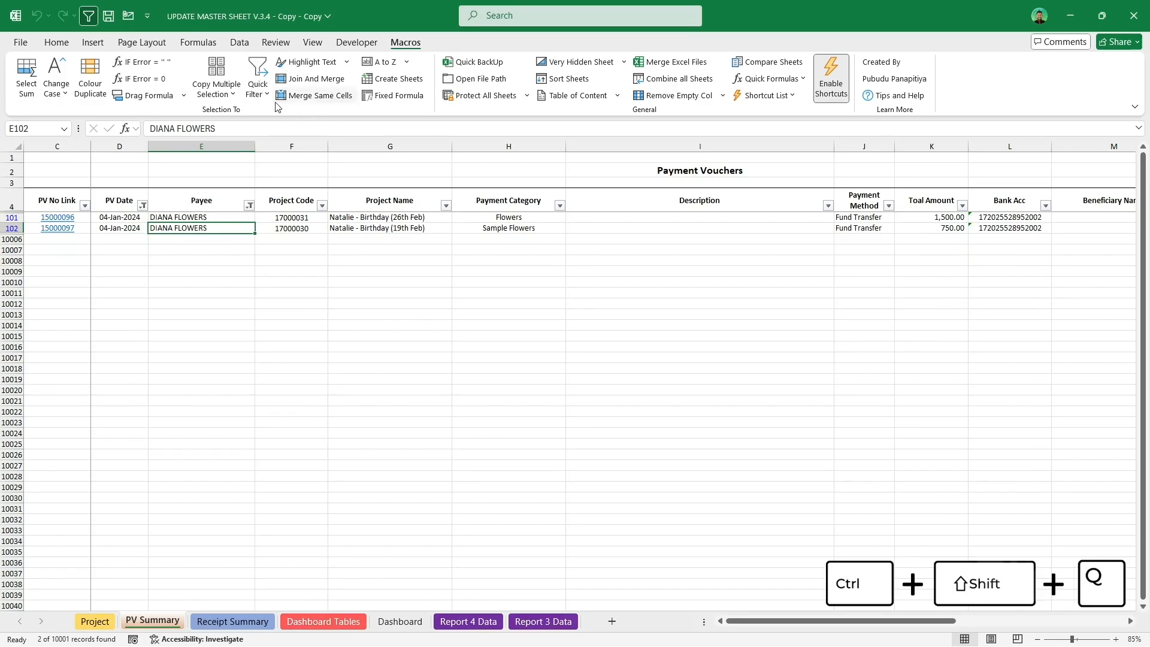
{"action": "left_click", "coordinate": [259, 89]}
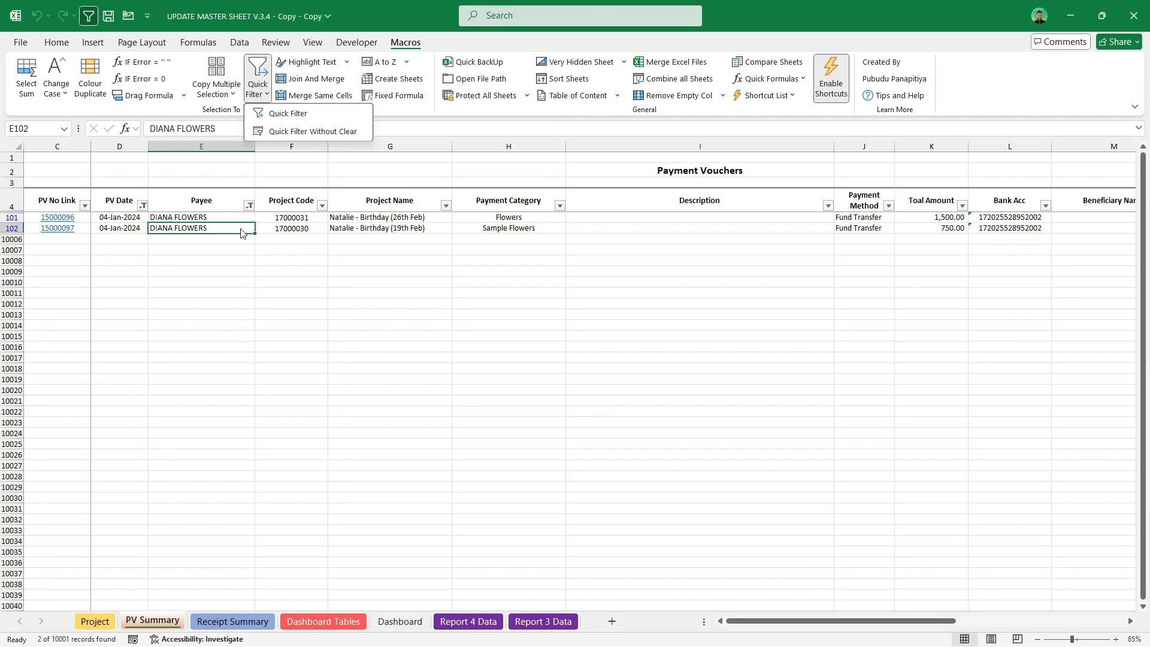
{"action": "left_click", "coordinate": [110, 227]}
{"action": "left_click", "coordinate": [117, 225]}
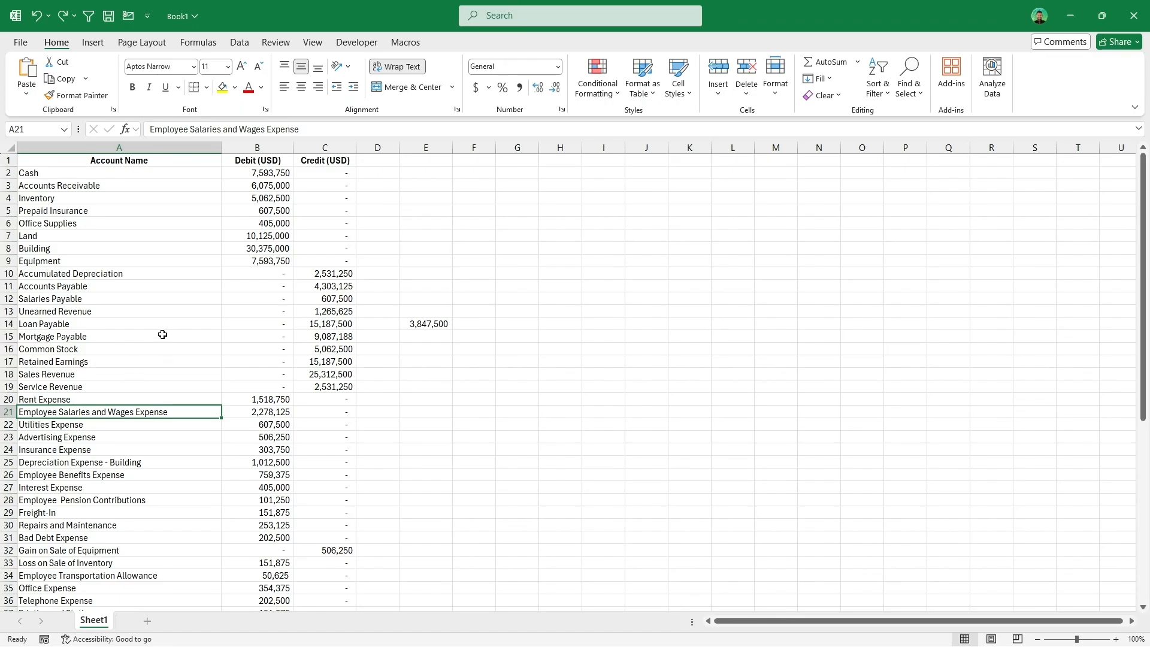
Step: Highlight the word Employee in the account names A2:A54 with the Highlight Text macro
{"action": "double_click", "coordinate": [60, 411]}
{"action": "left_click_drag", "start_coordinate": [59, 411], "coordinate": [2, 412]}
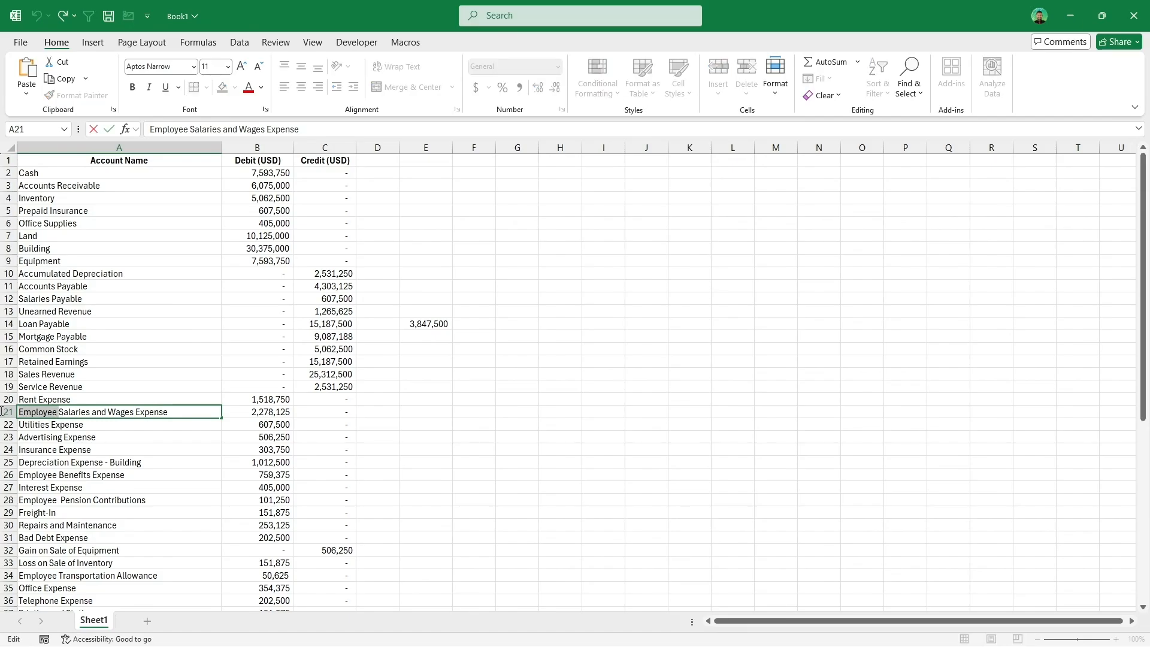
{"action": "key", "text": "Escape"}
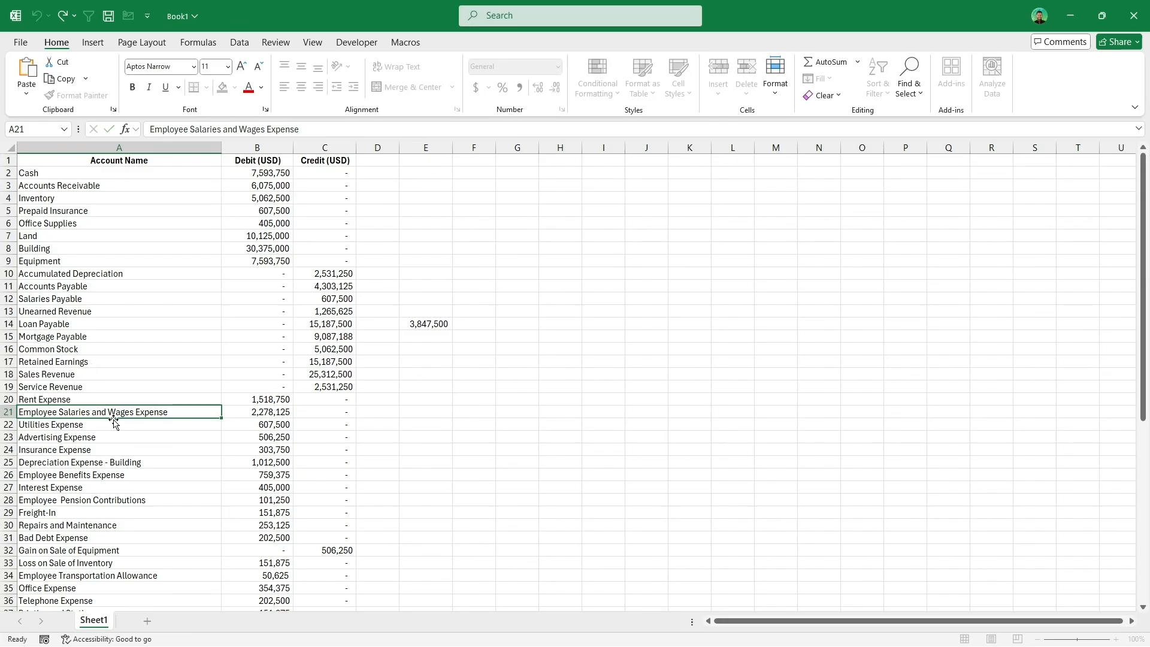
{"action": "left_click_drag", "start_coordinate": [121, 173], "coordinate": [159, 525]}
{"action": "scroll", "coordinate": [134, 426], "scroll_direction": "up", "scroll_amount": 8}
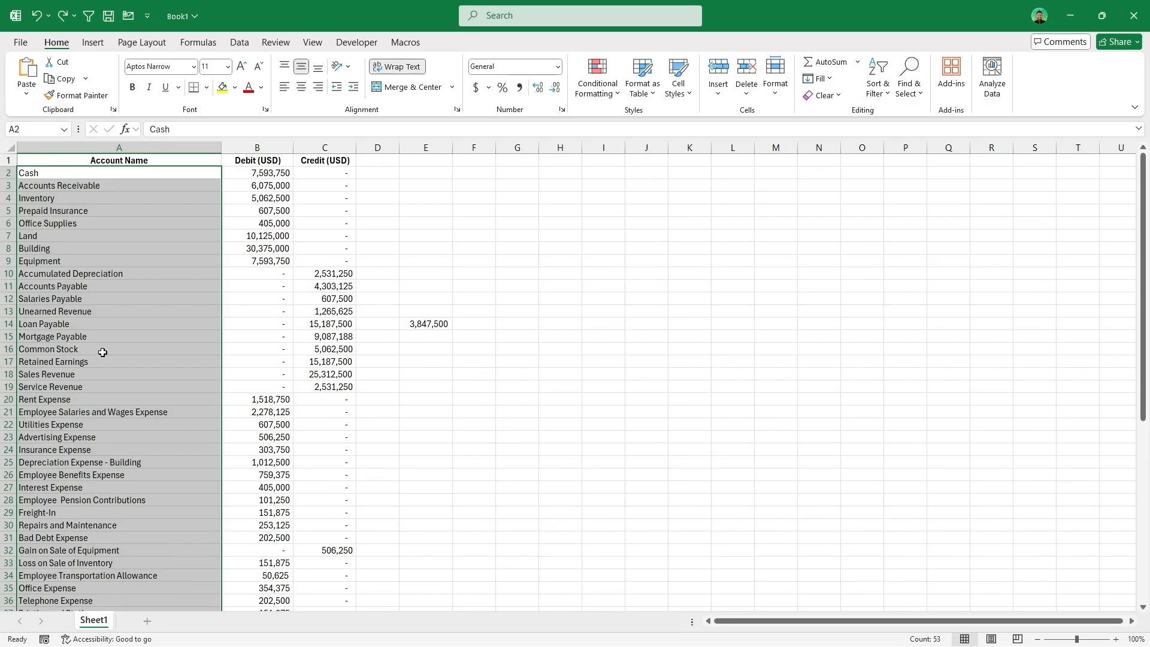
{"action": "left_click", "coordinate": [406, 43]}
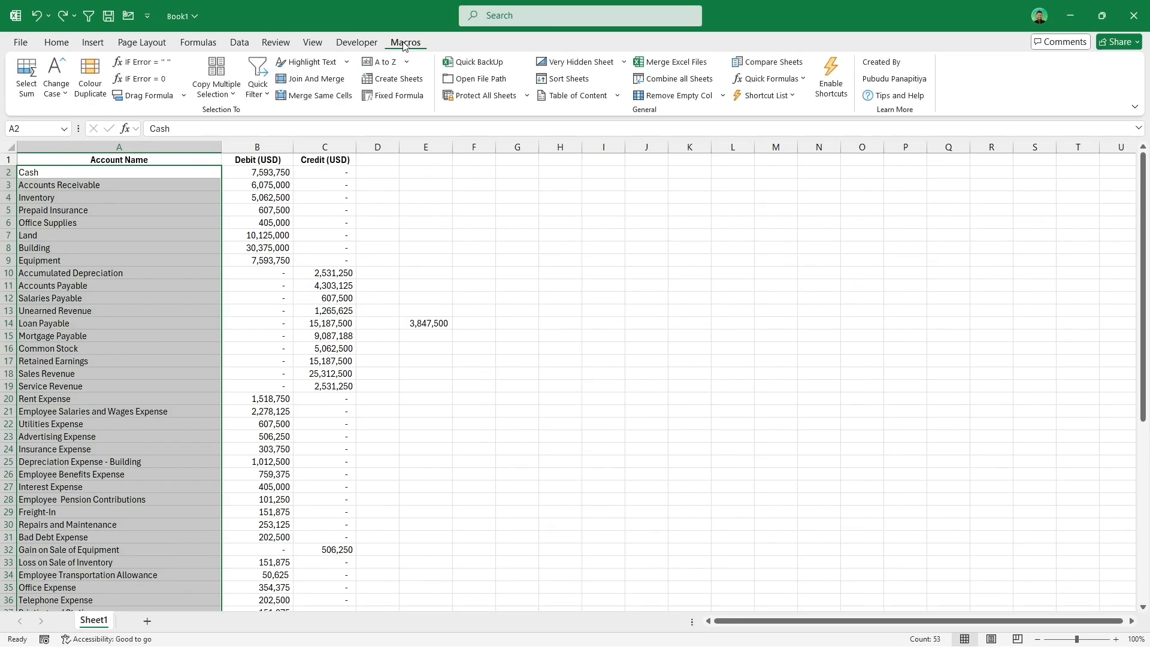
{"action": "left_click", "coordinate": [309, 61]}
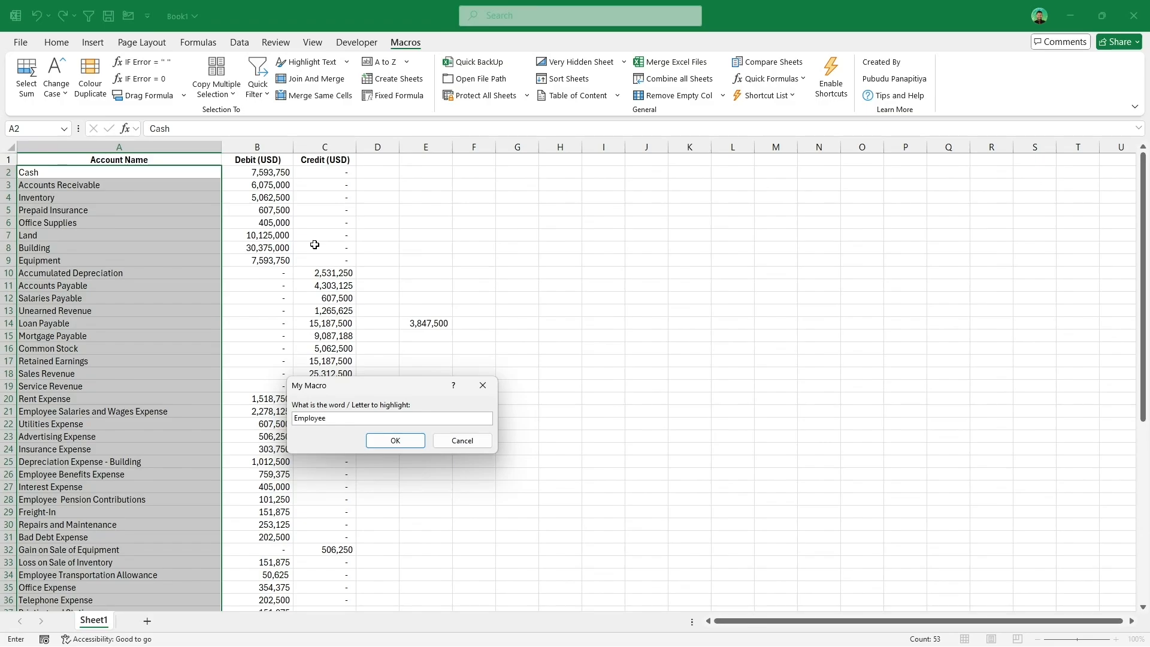
{"action": "left_click", "coordinate": [390, 440]}
Step: Review the highlighted Employee entries down the account list and the Highlight Text colour options
{"action": "left_click", "coordinate": [63, 415]}
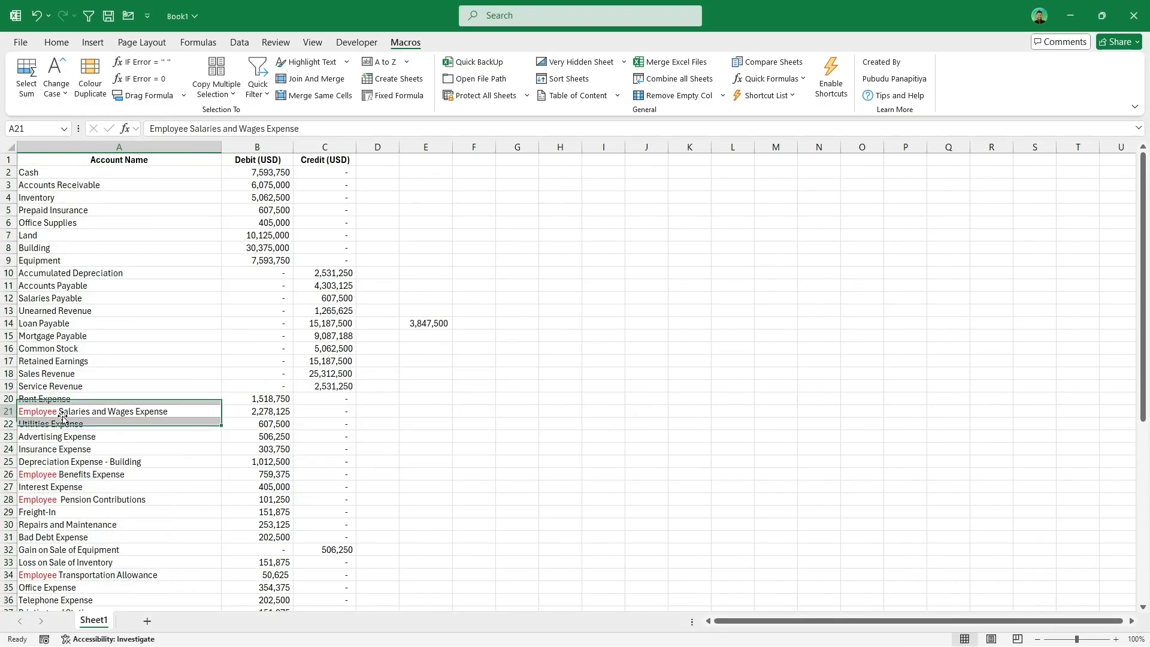
{"action": "left_click", "coordinate": [75, 473]}
{"action": "left_click", "coordinate": [66, 500]}
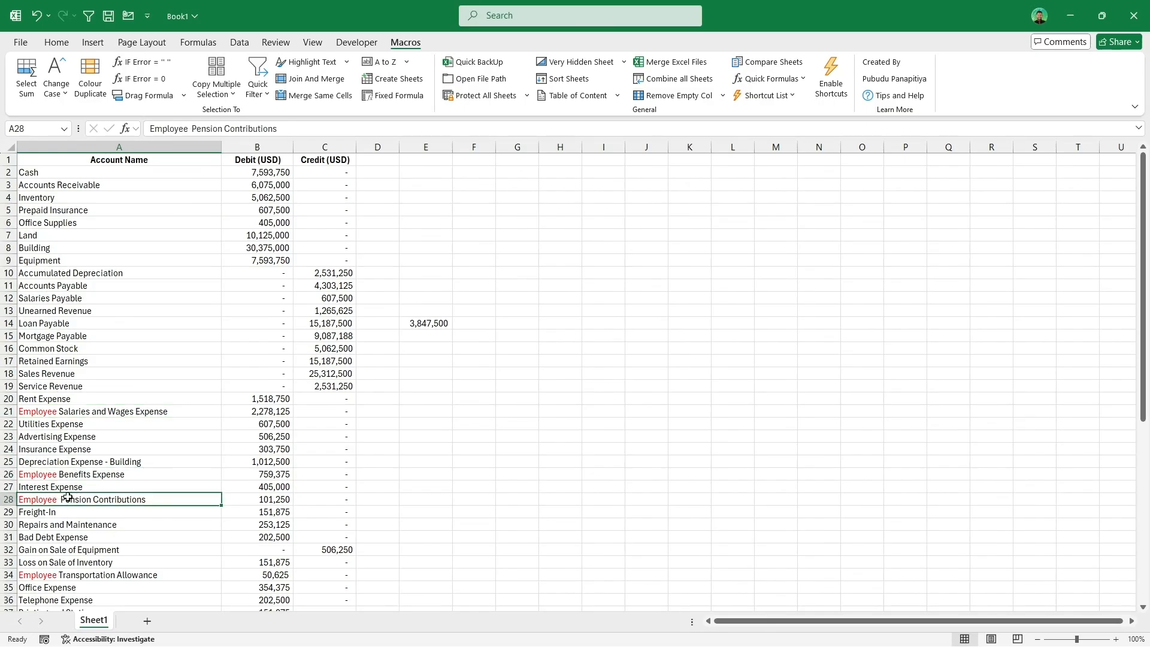
{"action": "scroll", "coordinate": [66, 499], "scroll_direction": "down", "scroll_amount": 2}
{"action": "left_click", "coordinate": [64, 498]}
{"action": "scroll", "coordinate": [72, 485], "scroll_direction": "down", "scroll_amount": 2}
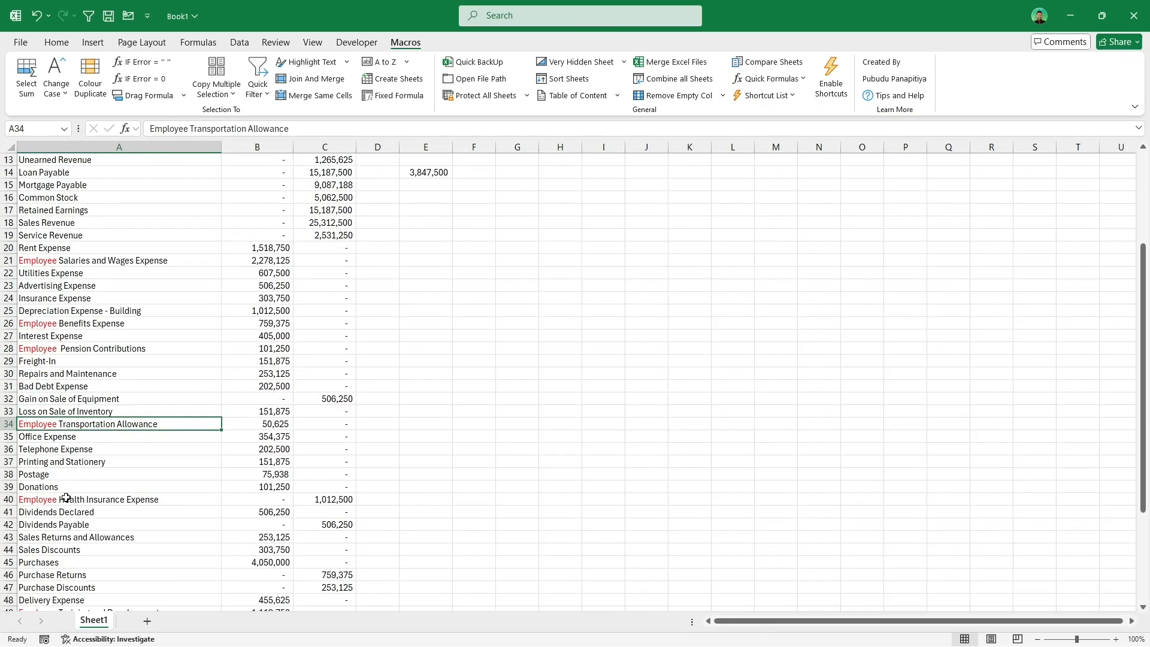
{"action": "left_click", "coordinate": [66, 498]}
{"action": "scroll", "coordinate": [66, 498], "scroll_direction": "down", "scroll_amount": 5}
{"action": "left_click", "coordinate": [96, 425]}
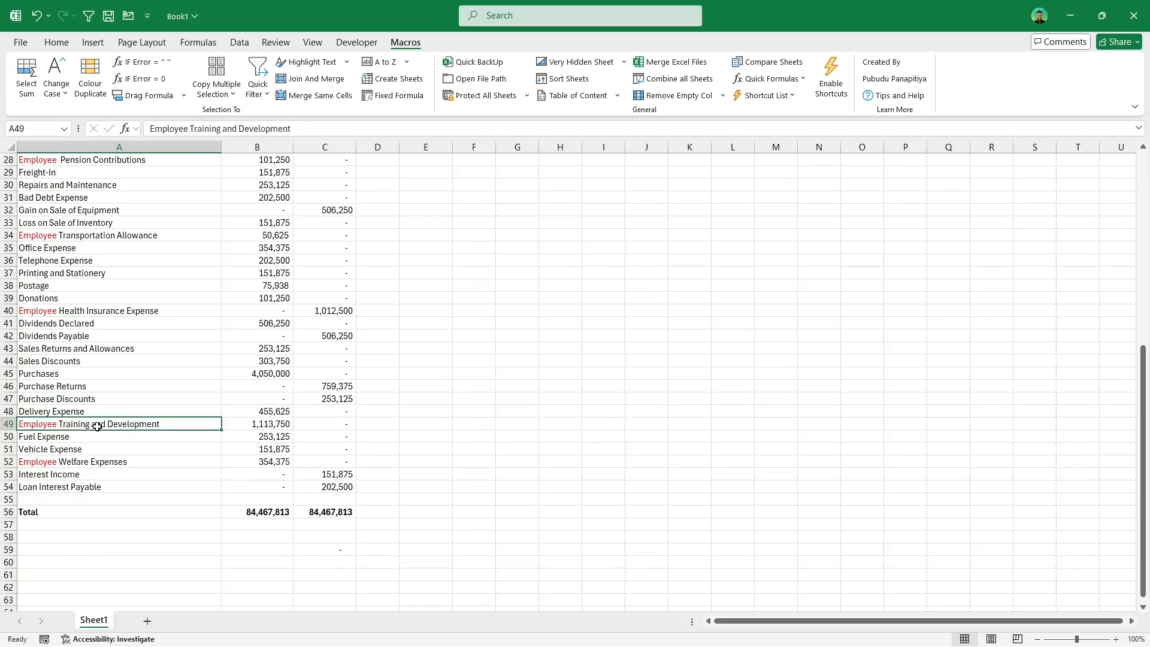
{"action": "left_click", "coordinate": [90, 462]}
{"action": "scroll", "coordinate": [84, 456], "scroll_direction": "up", "scroll_amount": 3}
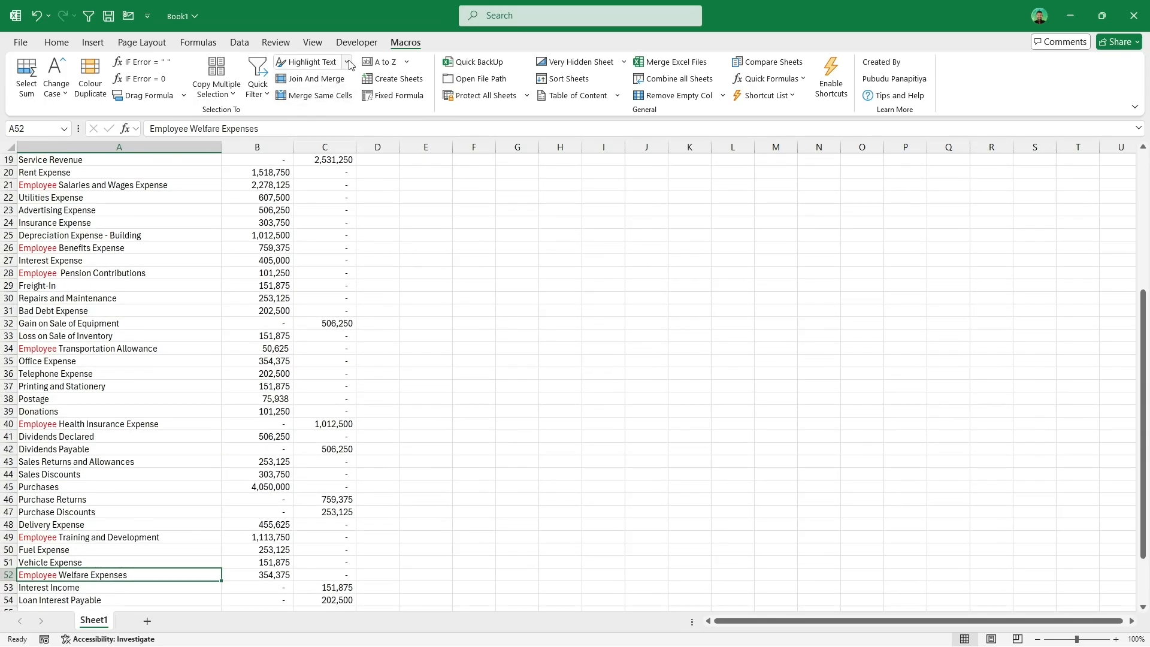
{"action": "left_click", "coordinate": [318, 62]}
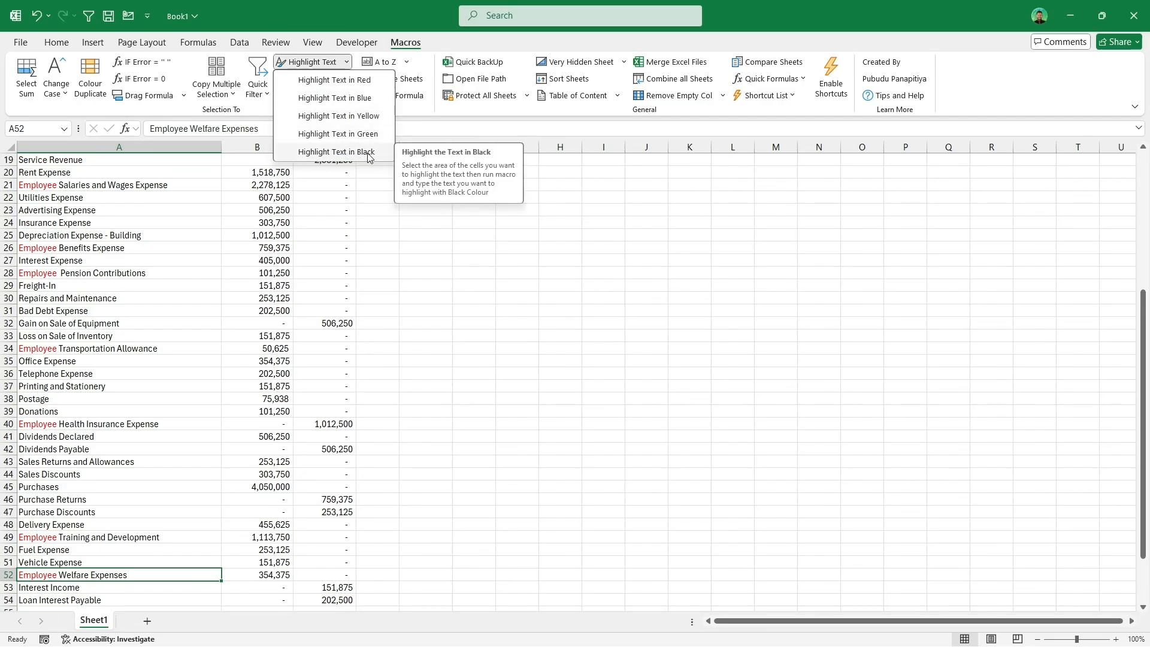
{"action": "left_click", "coordinate": [326, 213]}
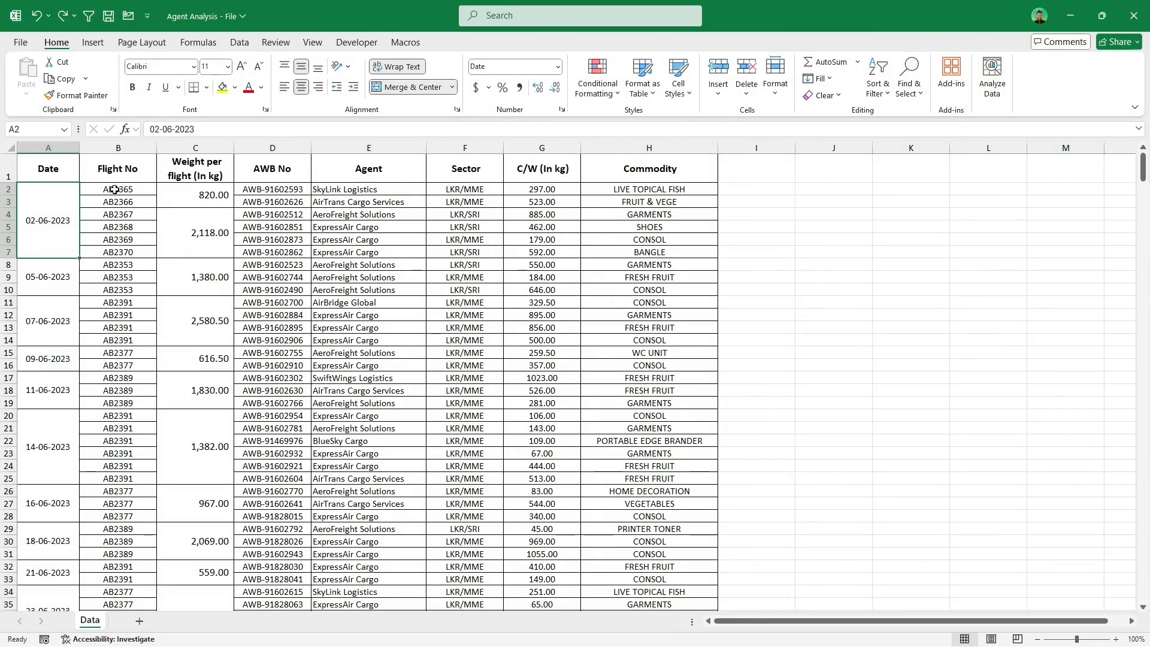
Step: Join and merge the flight numbers in B2:B7 with the Join And Merge macro
{"action": "left_click_drag", "start_coordinate": [113, 190], "coordinate": [110, 248]}
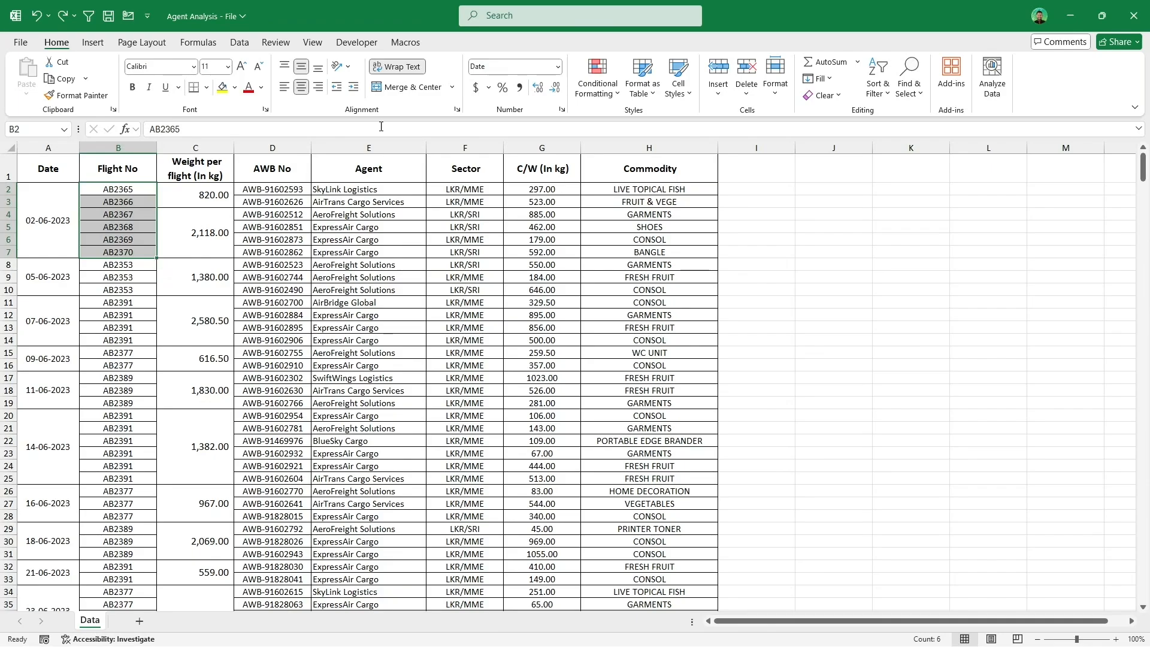
{"action": "left_click", "coordinate": [406, 42]}
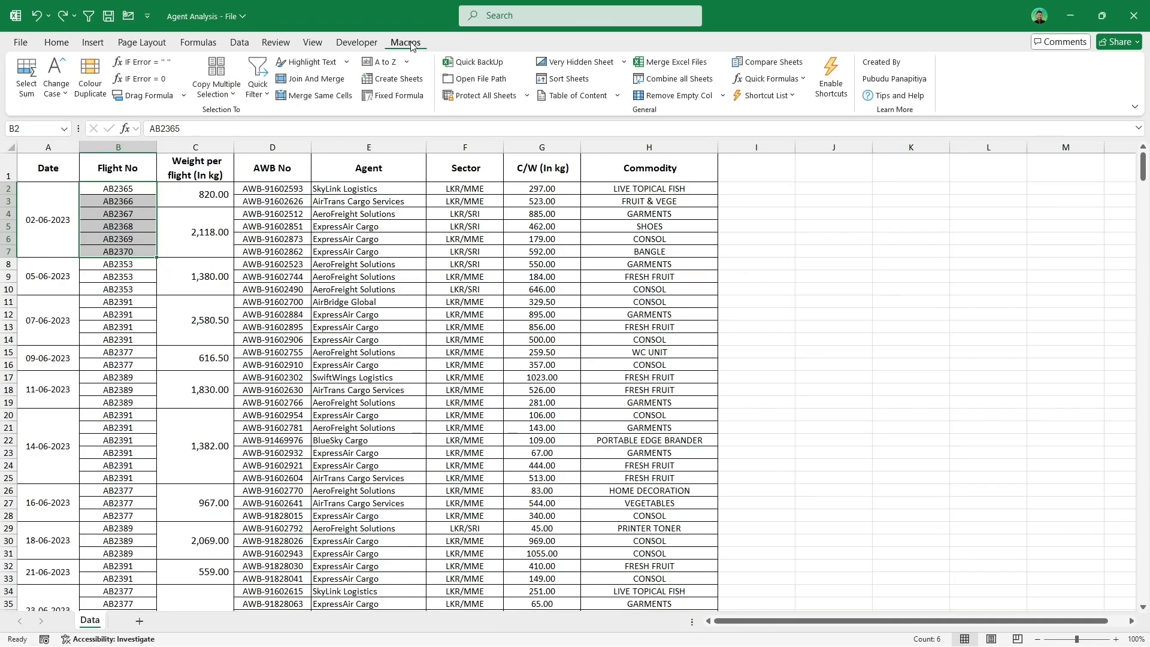
{"action": "left_click", "coordinate": [331, 85]}
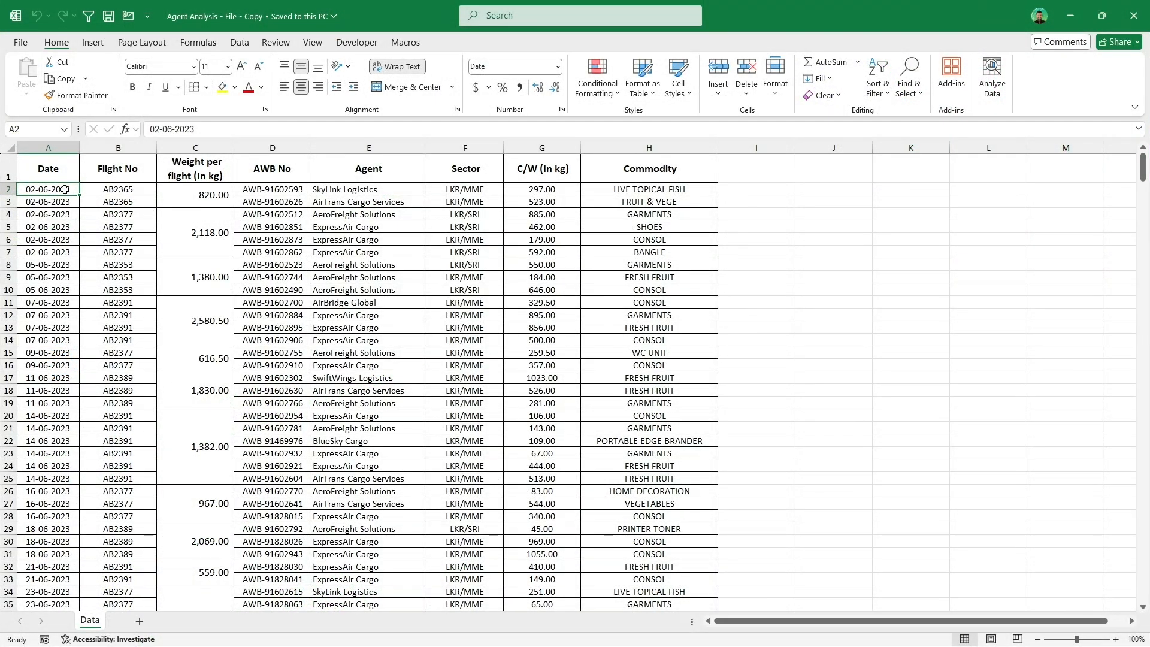
Step: Merge the repeated consecutive dates in the Date column A2:A539 with the Merge Same Cells macro
{"action": "left_click_drag", "start_coordinate": [65, 190], "coordinate": [57, 340]}
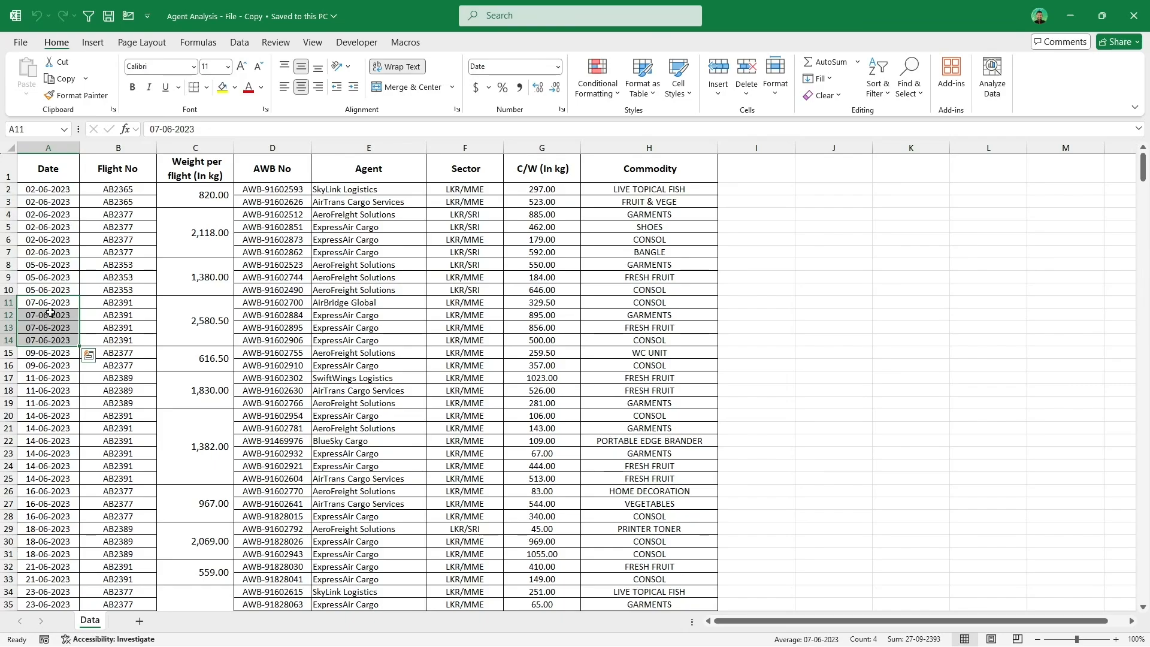
{"action": "left_click", "coordinate": [62, 187]}
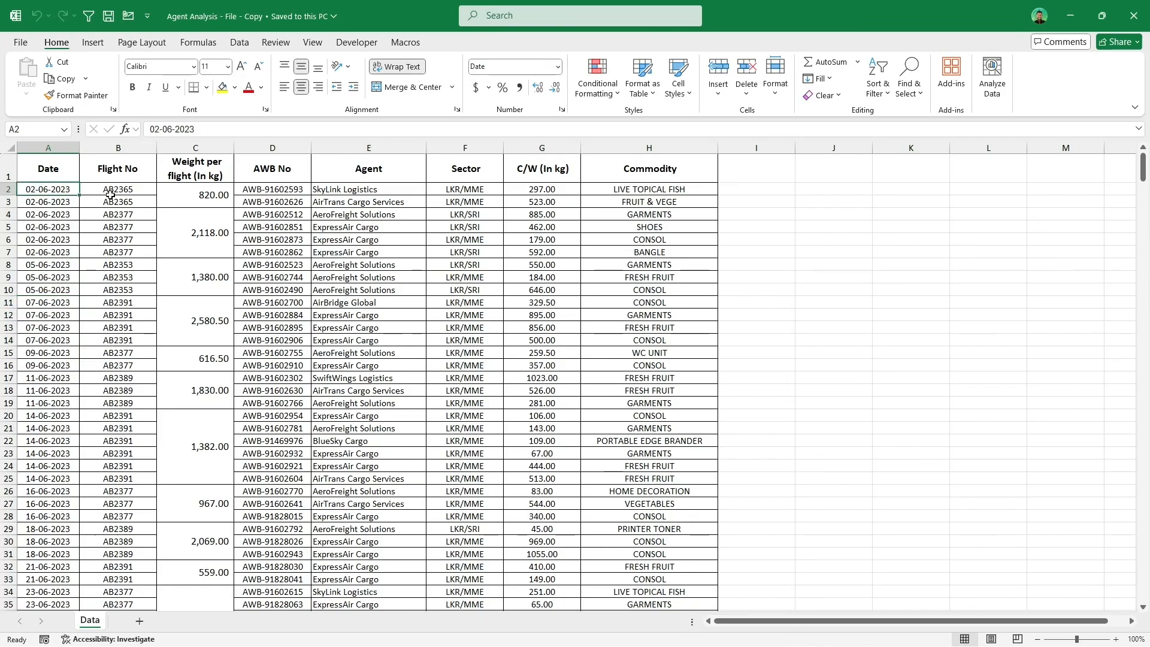
{"action": "key", "text": "ctrl+shift+Down"}
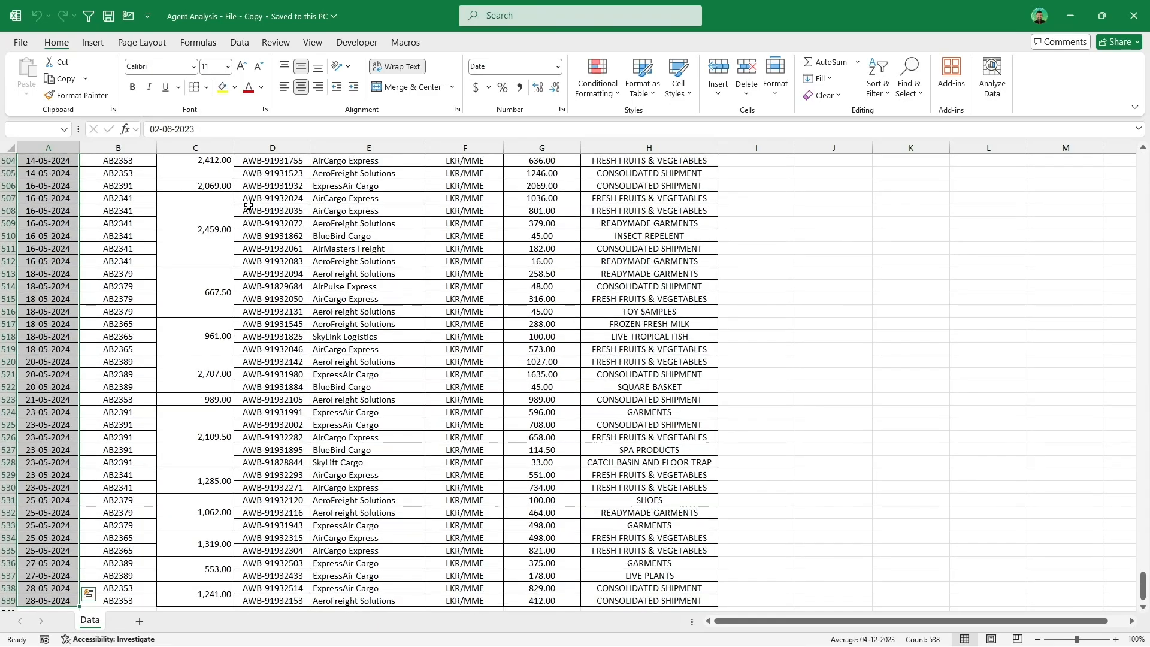
{"action": "left_click_drag", "start_coordinate": [1144, 586], "coordinate": [1143, 168]}
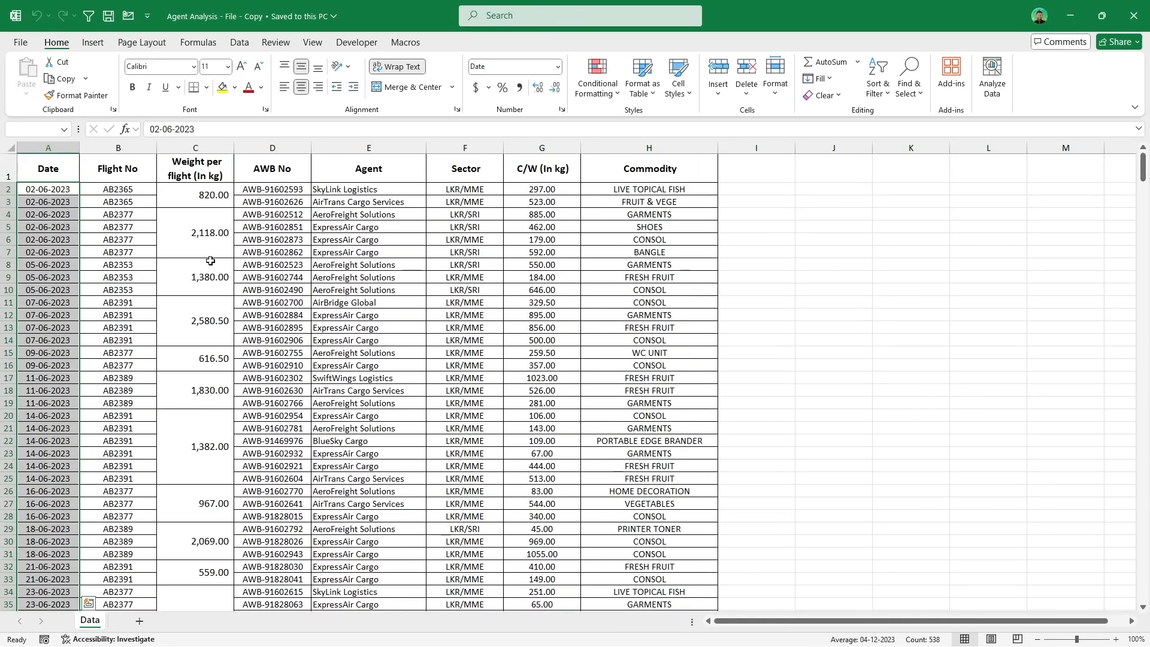
{"action": "left_click", "coordinate": [406, 42]}
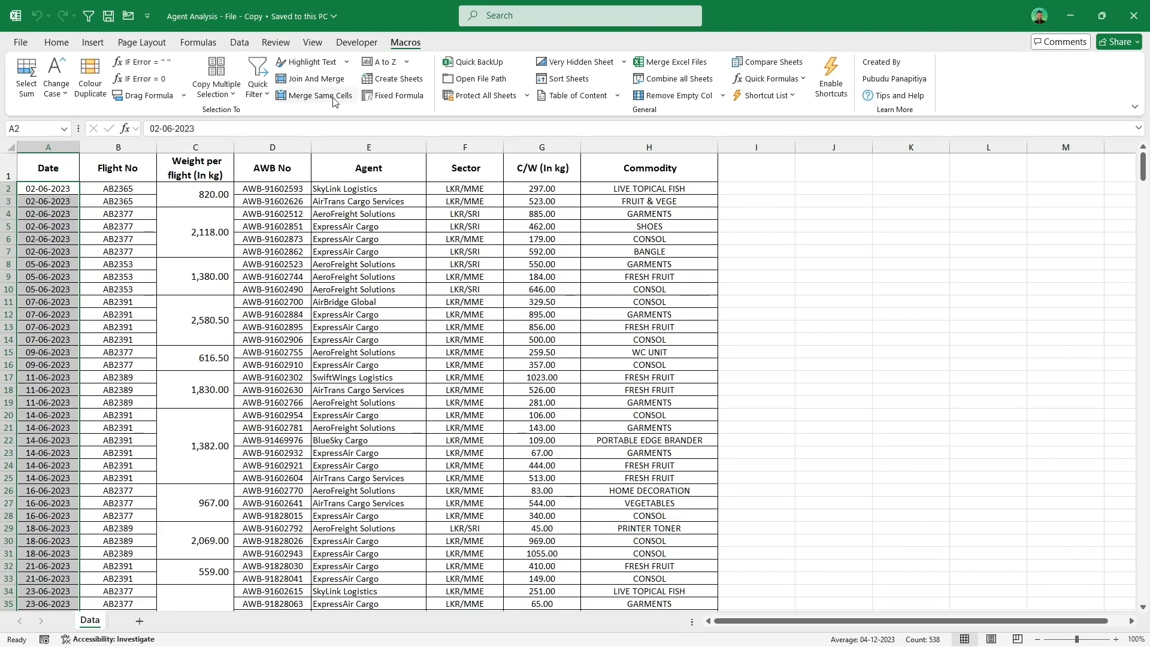
{"action": "left_click", "coordinate": [314, 96]}
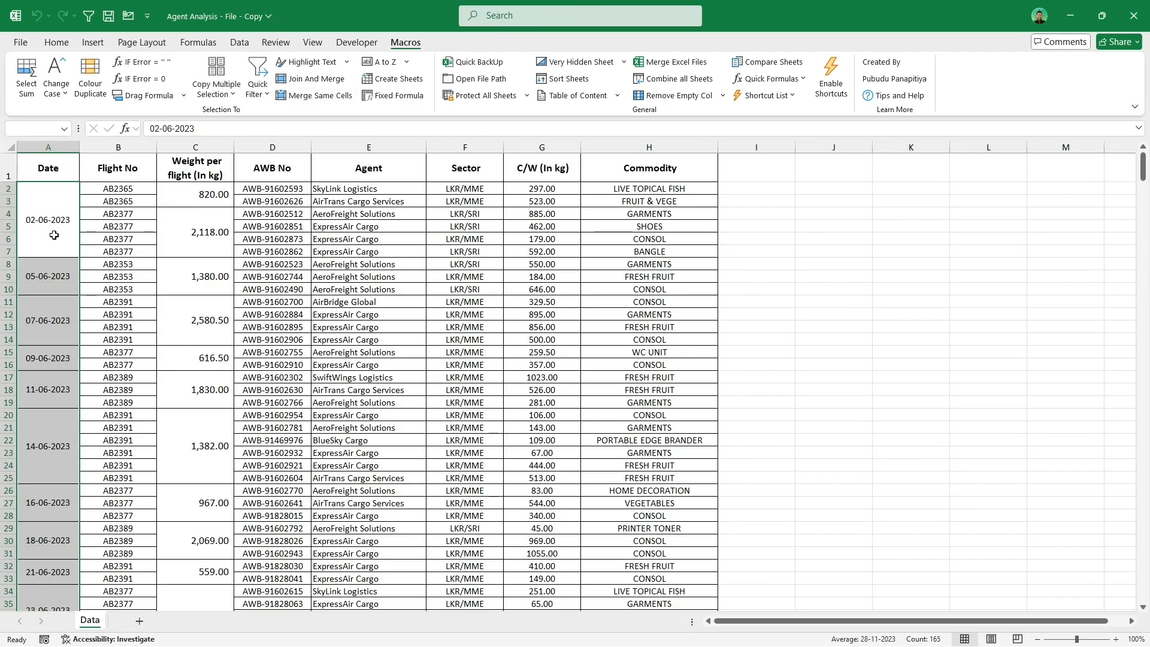
{"action": "scroll", "coordinate": [64, 481], "scroll_direction": "down", "scroll_amount": 4}
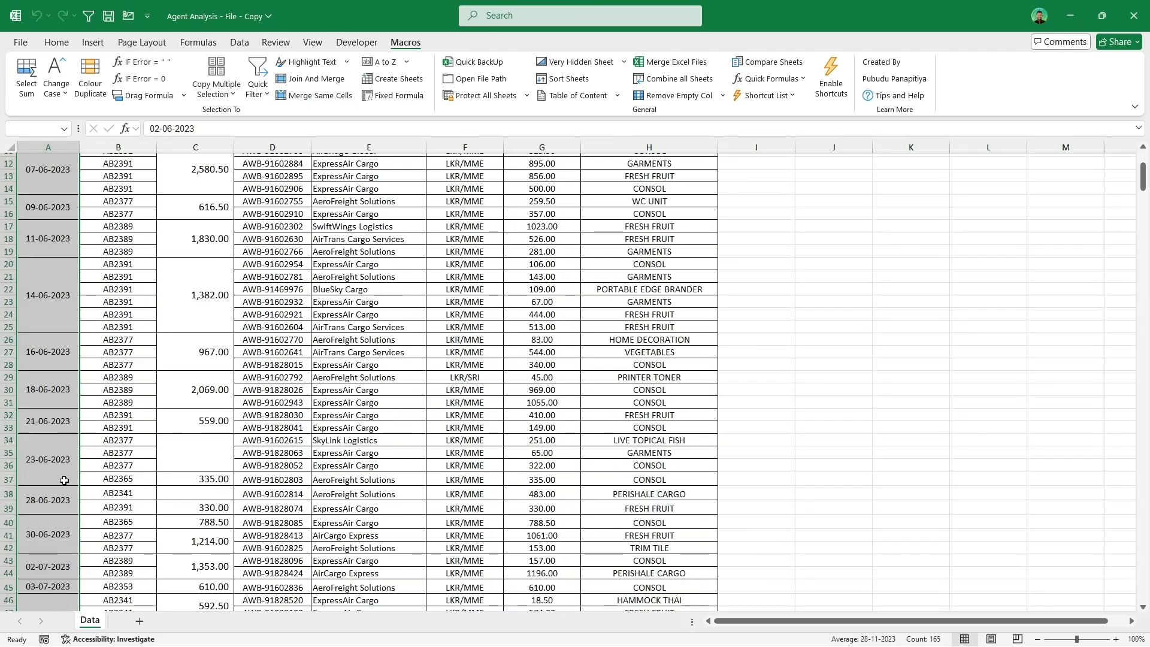
{"action": "scroll", "coordinate": [64, 481], "scroll_direction": "up", "scroll_amount": 4}
{"action": "left_click", "coordinate": [119, 266]}
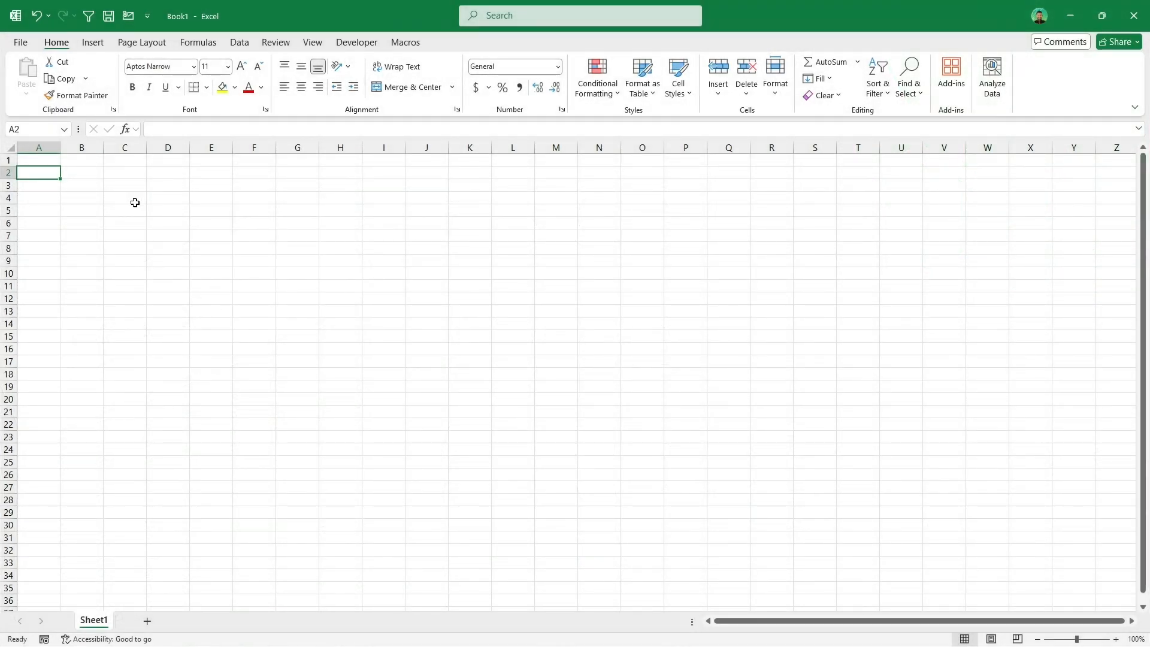
Step: In a new workbook, fill the letters A to Z down column A from A2 with the A to Z macro
{"action": "left_click", "coordinate": [400, 45]}
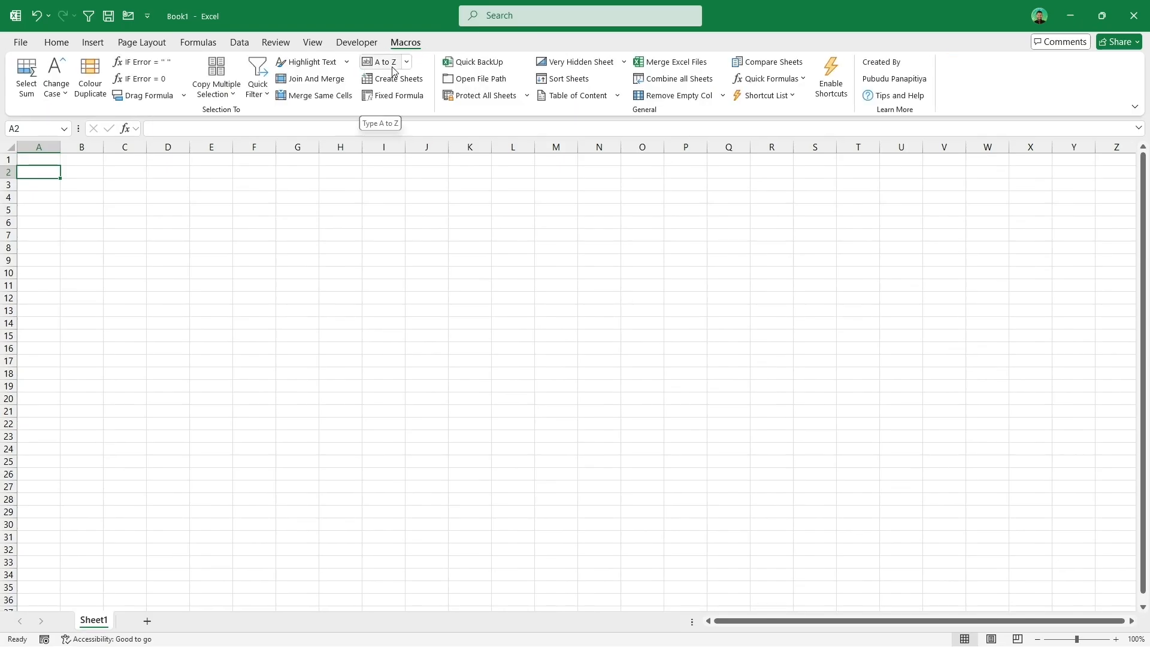
{"action": "left_click", "coordinate": [387, 64]}
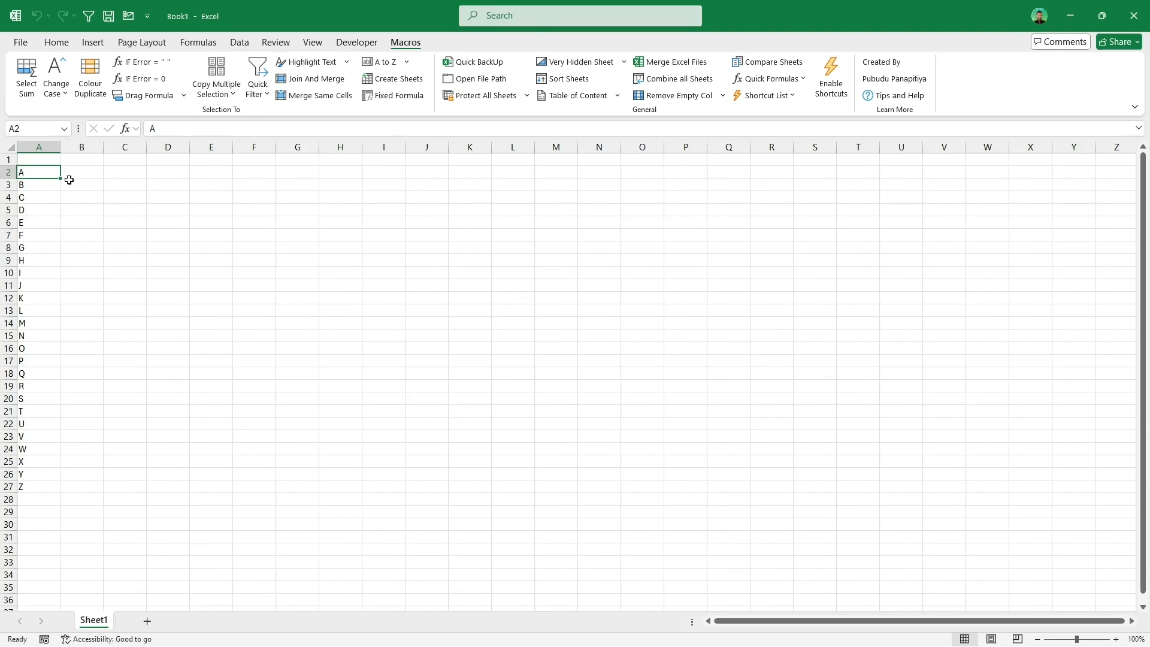
Step: Fill column B from B2 with 50 alphabet codes using A to Z More - Rows
{"action": "left_click", "coordinate": [94, 169]}
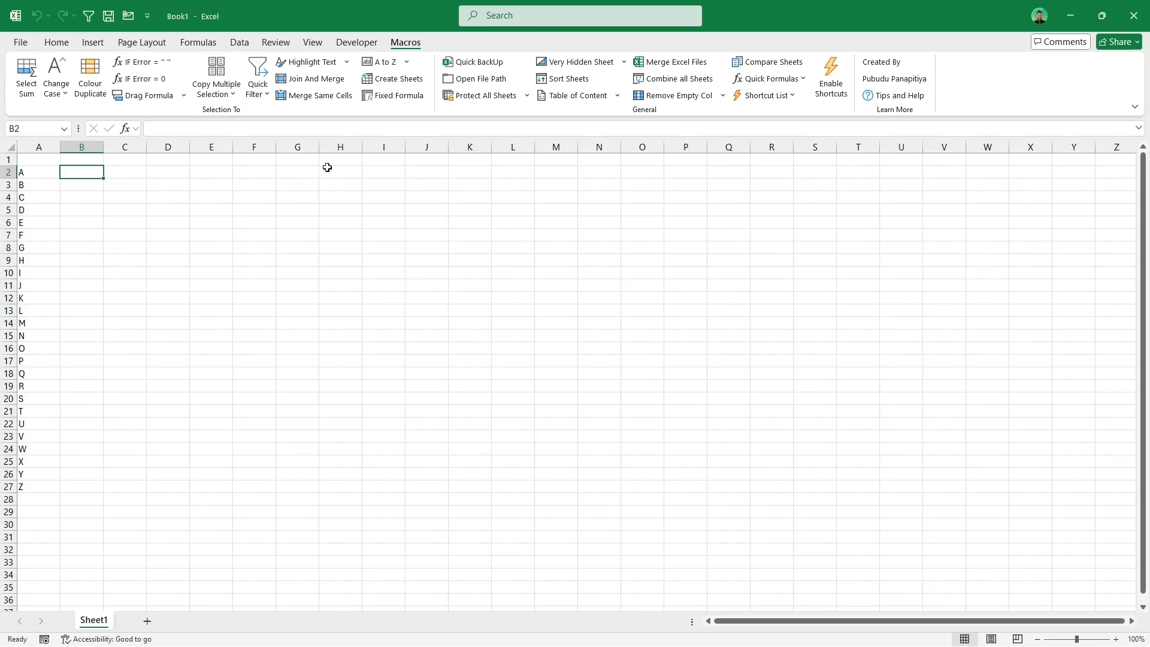
{"action": "left_click", "coordinate": [409, 62]}
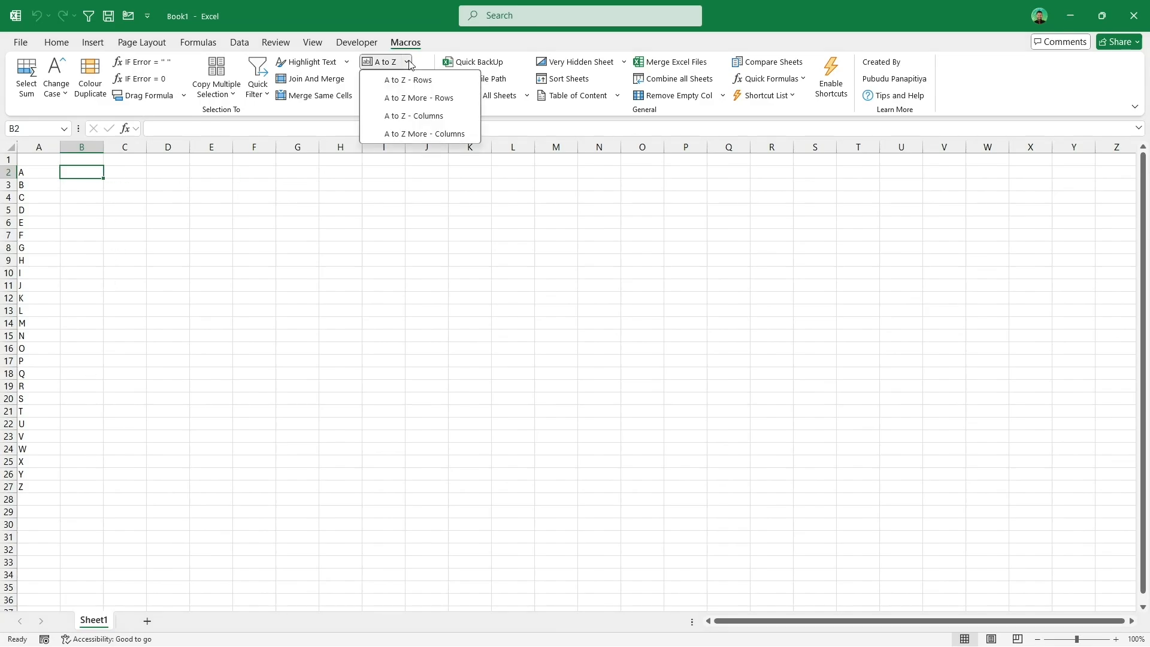
{"action": "left_click", "coordinate": [463, 100]}
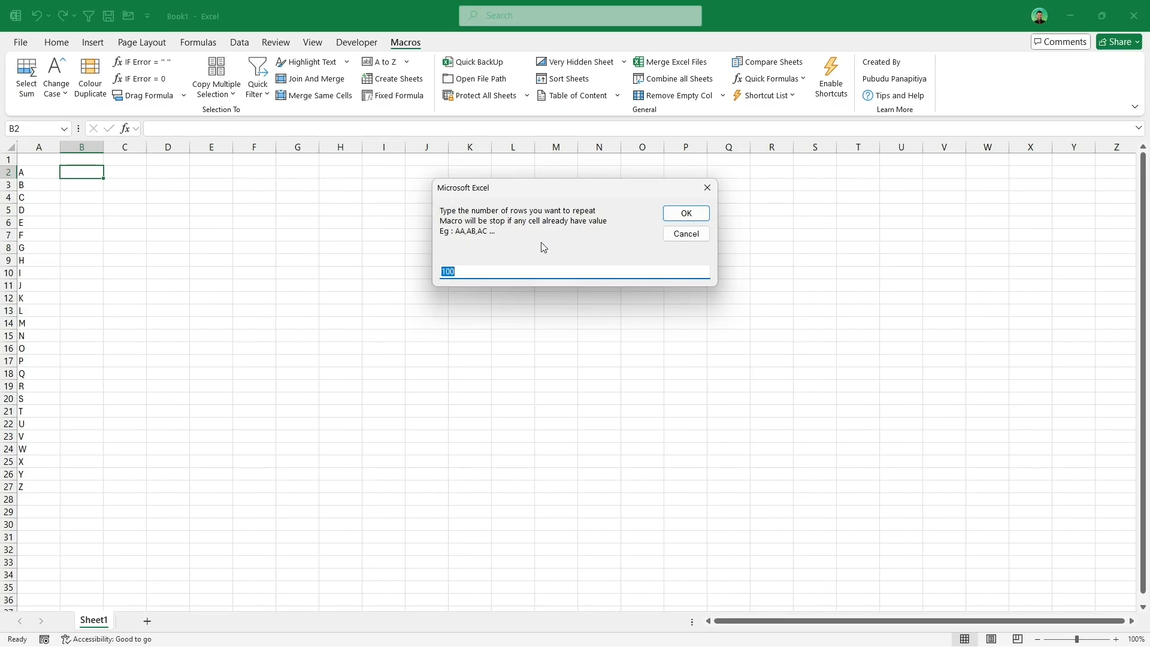
{"action": "type", "text": "50"}
{"action": "left_click", "coordinate": [683, 214]}
{"action": "scroll", "coordinate": [200, 340], "scroll_direction": "down", "scroll_amount": 3}
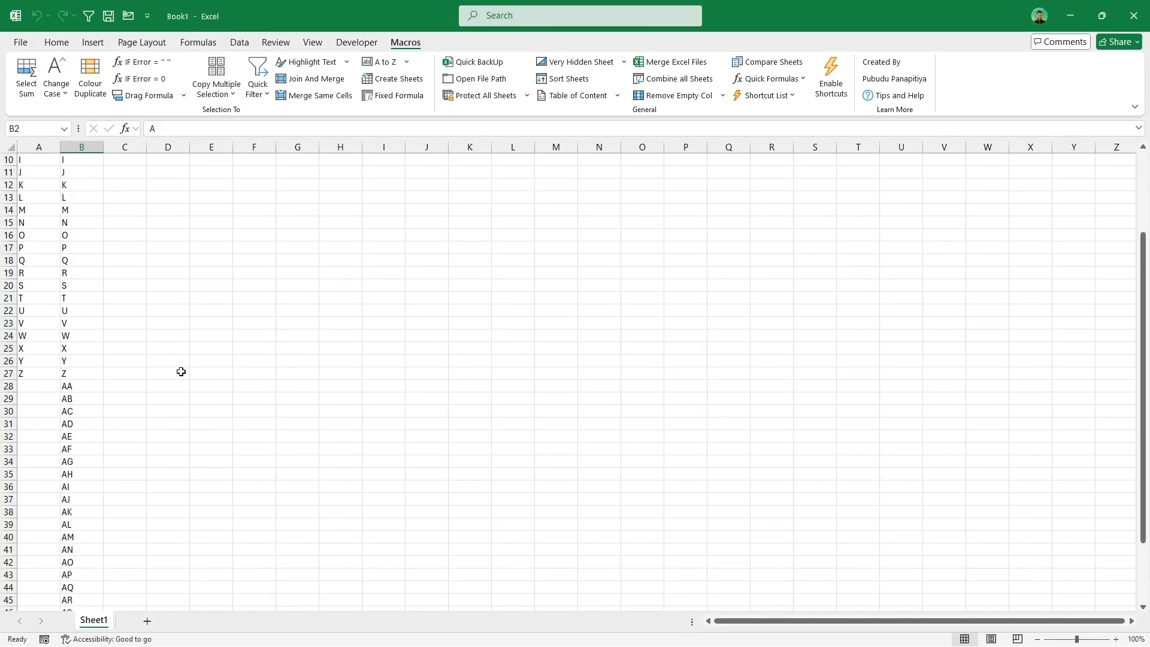
{"action": "left_click_drag", "start_coordinate": [96, 377], "coordinate": [90, 564]}
{"action": "scroll", "coordinate": [139, 463], "scroll_direction": "down", "scroll_amount": 3}
{"action": "scroll", "coordinate": [139, 463], "scroll_direction": "down", "scroll_amount": 3}
{"action": "scroll", "coordinate": [140, 462], "scroll_direction": "up", "scroll_amount": 6}
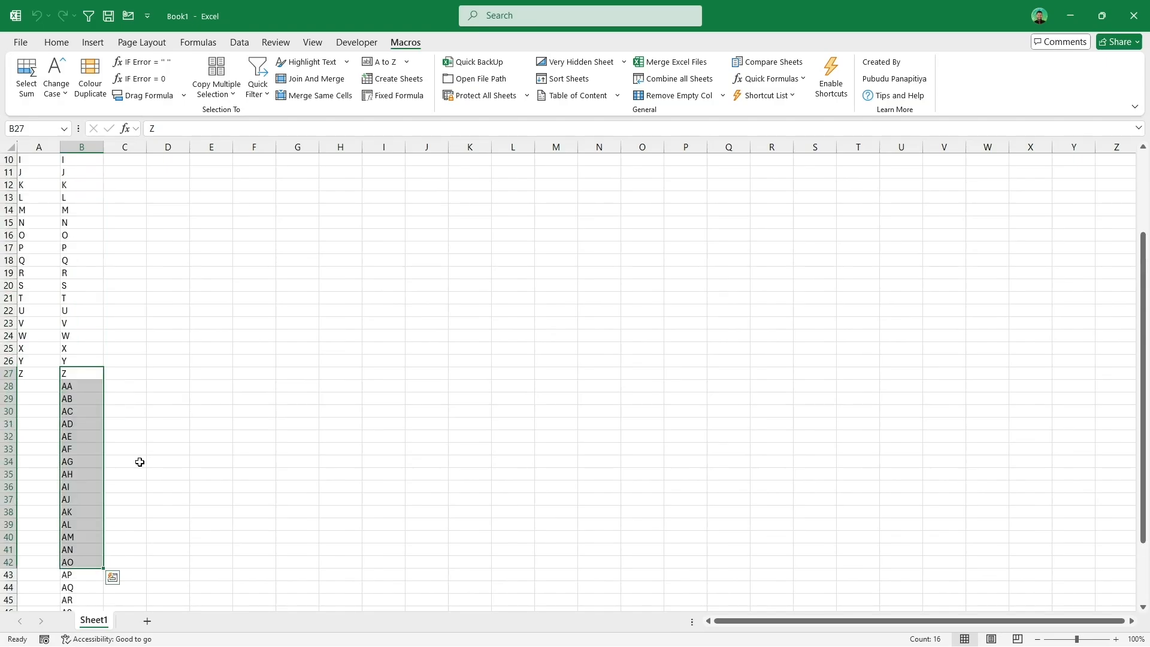
{"action": "scroll", "coordinate": [139, 462], "scroll_direction": "up", "scroll_amount": 3}
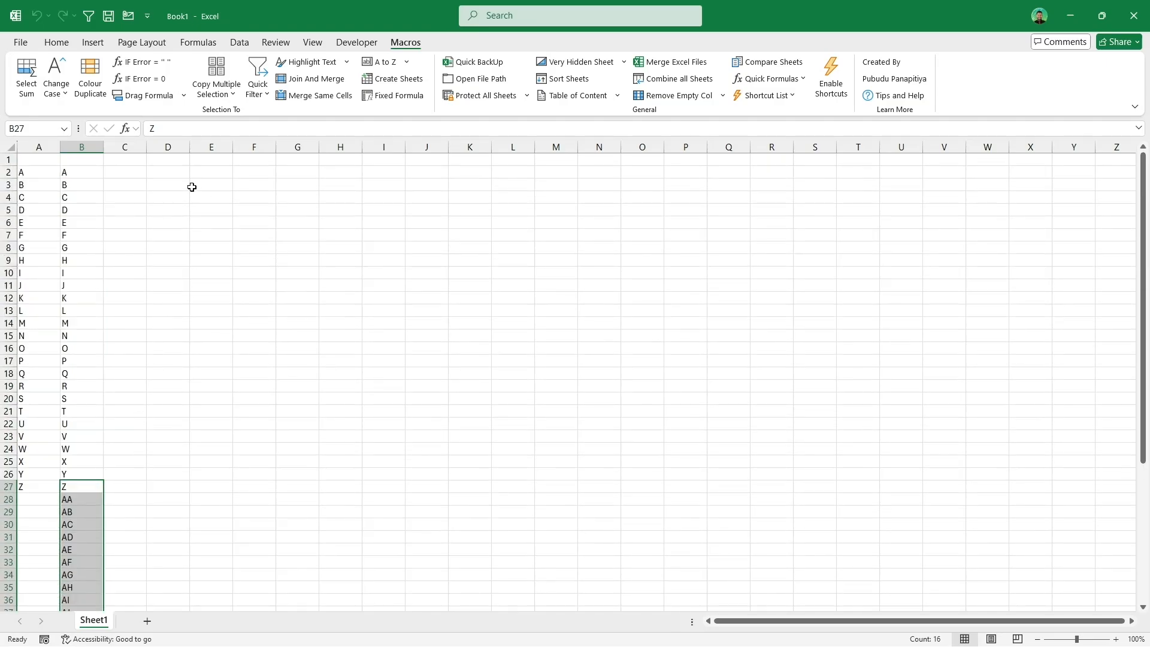
Step: Fill row 2 across from D2 with the letters A to Z using A to Z - Columns
{"action": "left_click", "coordinate": [170, 174]}
{"action": "left_click", "coordinate": [400, 62]}
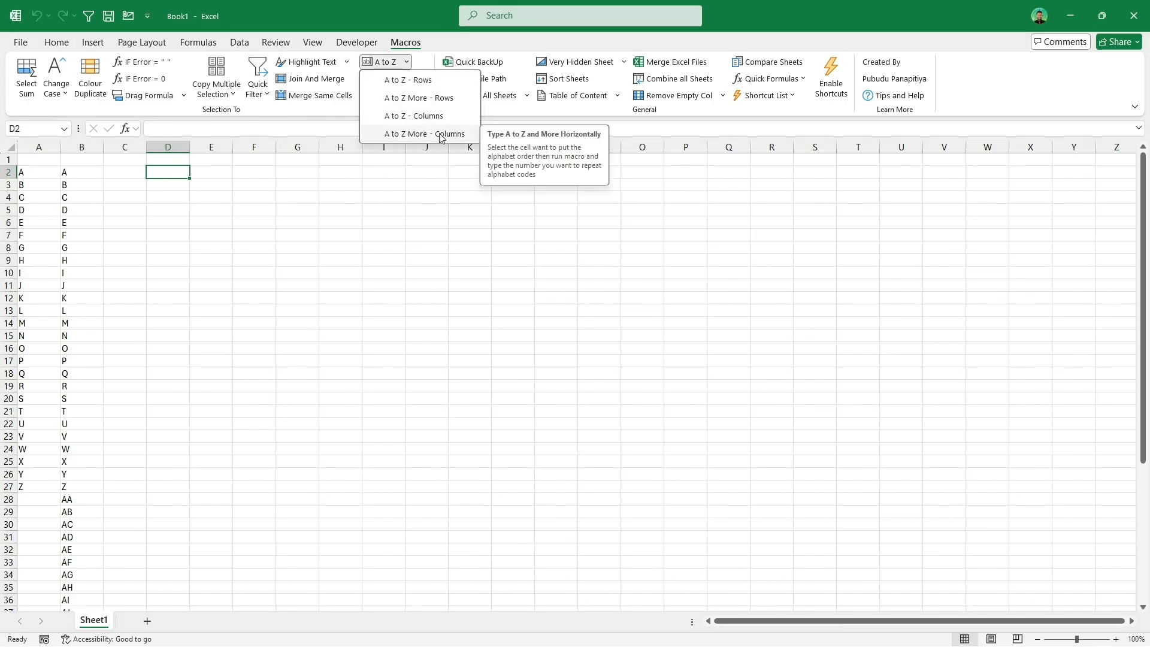
{"action": "left_click", "coordinate": [441, 116]}
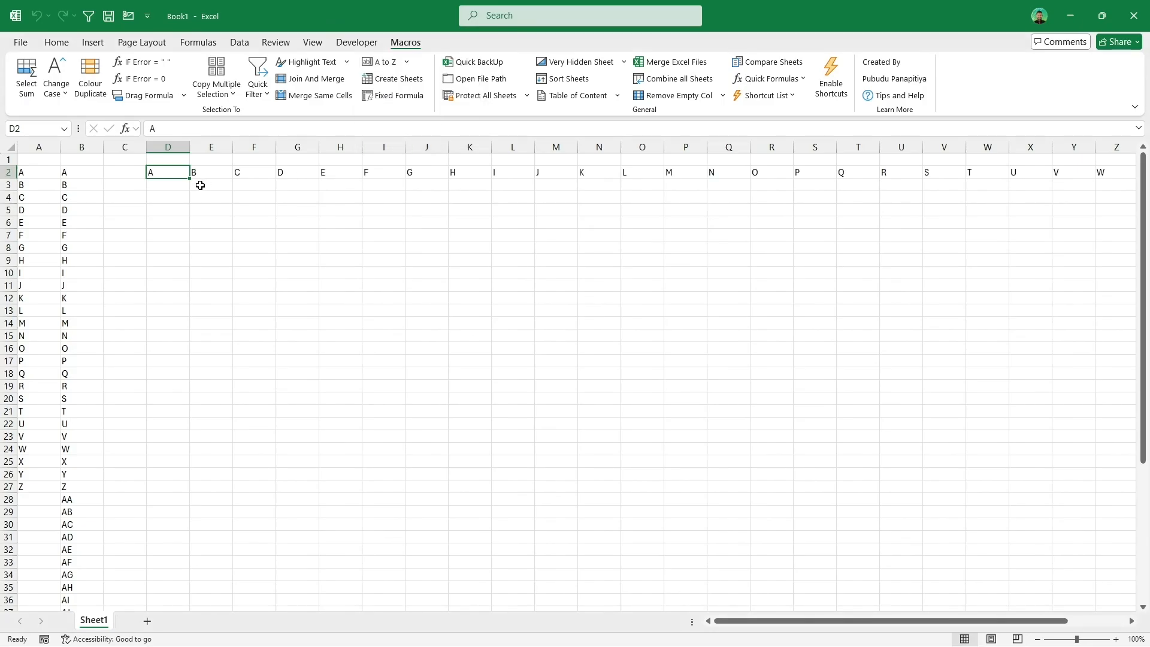
{"action": "left_click", "coordinate": [174, 209]}
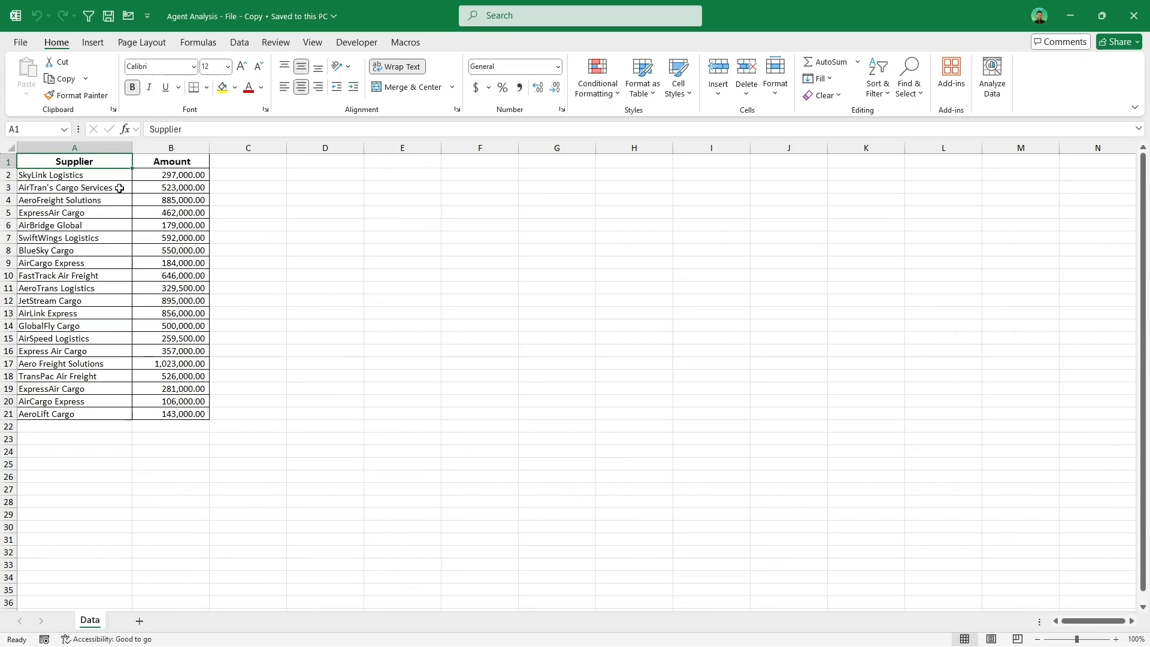
Step: Create sheets from the supplier names in A2:A21 with the Create Sheets macro
{"action": "left_click_drag", "start_coordinate": [111, 174], "coordinate": [105, 417]}
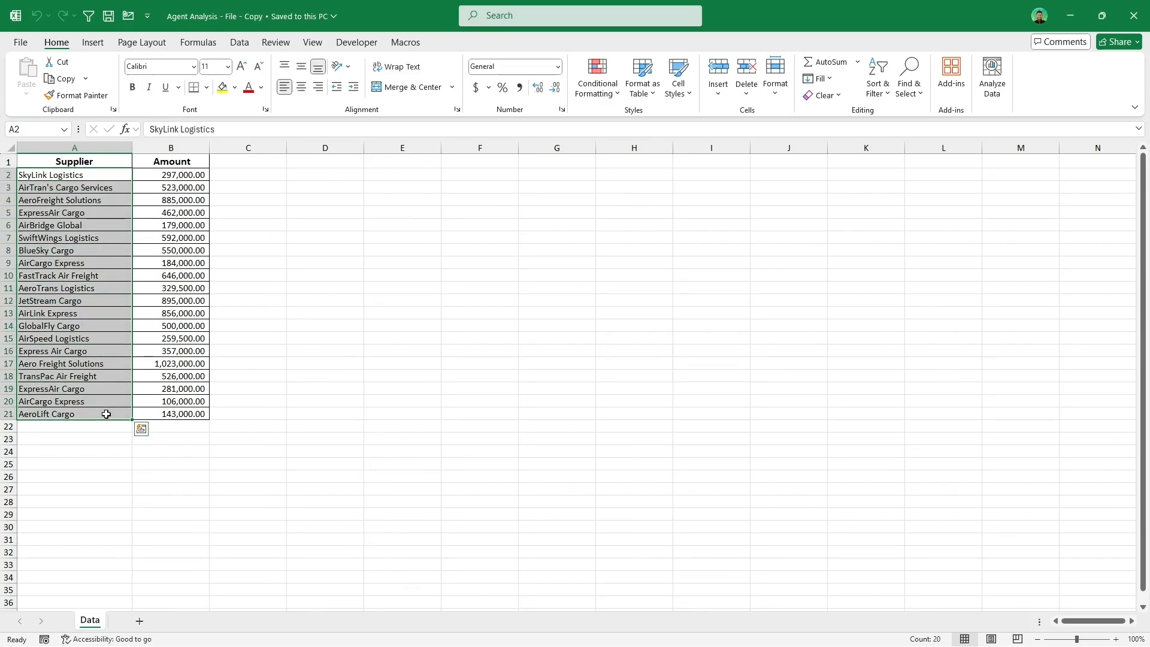
{"action": "left_click", "coordinate": [411, 48]}
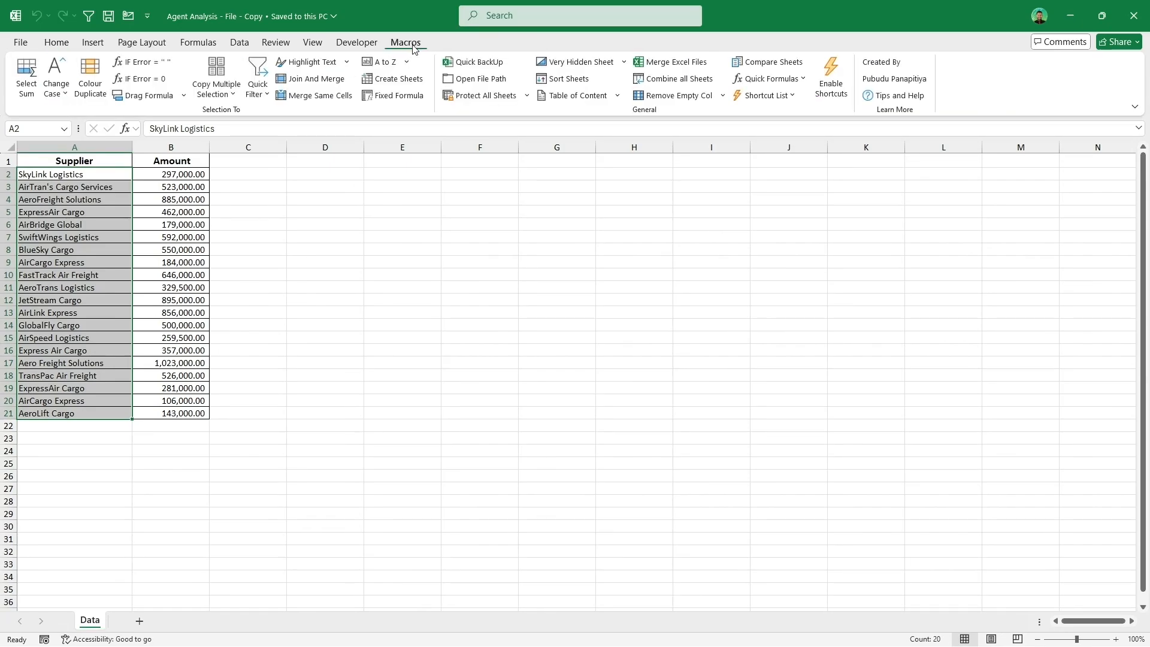
{"action": "left_click", "coordinate": [410, 80]}
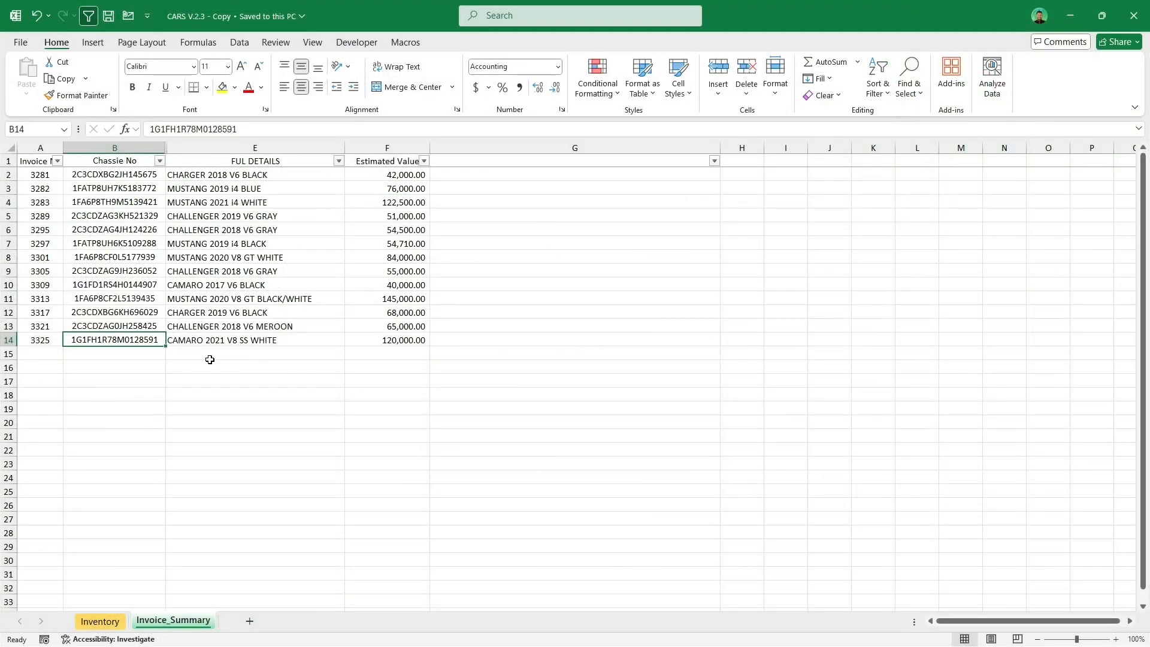
Step: Inspect the chassis numbers and the VLOOKUP formulas in the FUL DETAILS and Estimated Value columns
{"action": "left_click", "coordinate": [264, 339]}
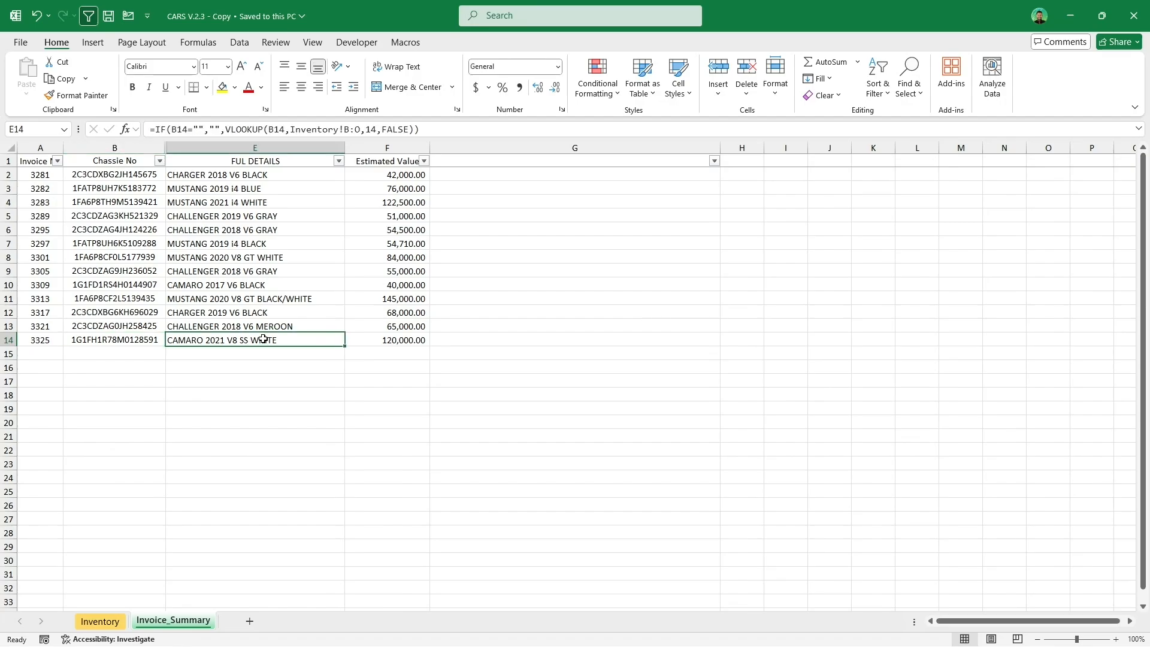
{"action": "left_click", "coordinate": [397, 350]}
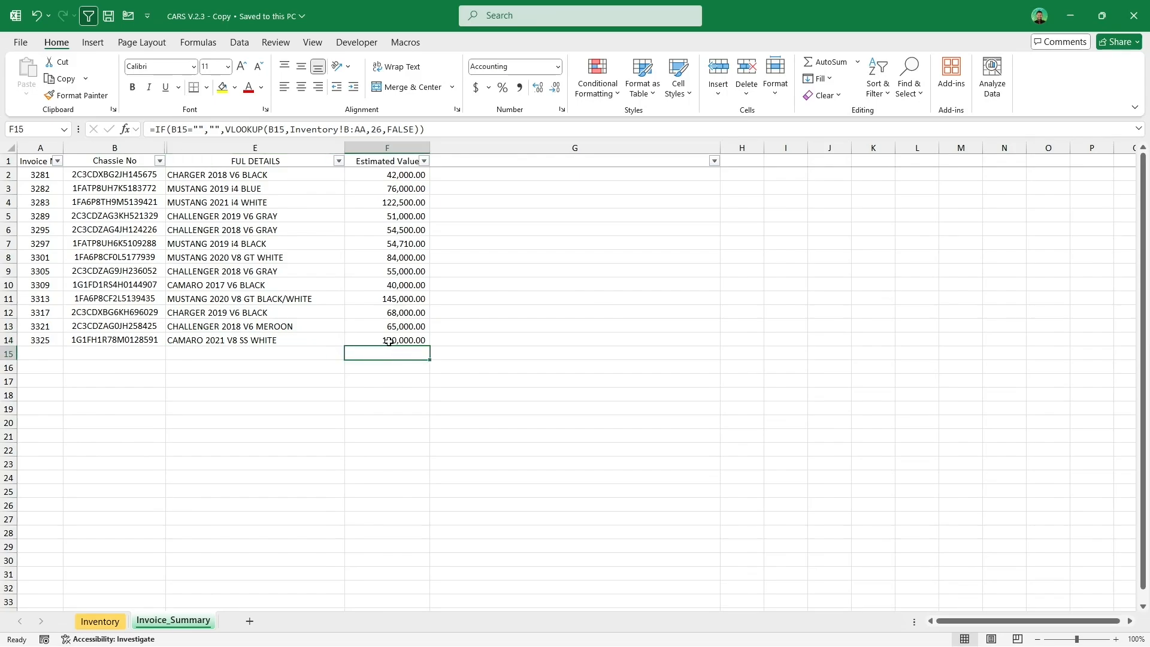
{"action": "left_click", "coordinate": [242, 341]}
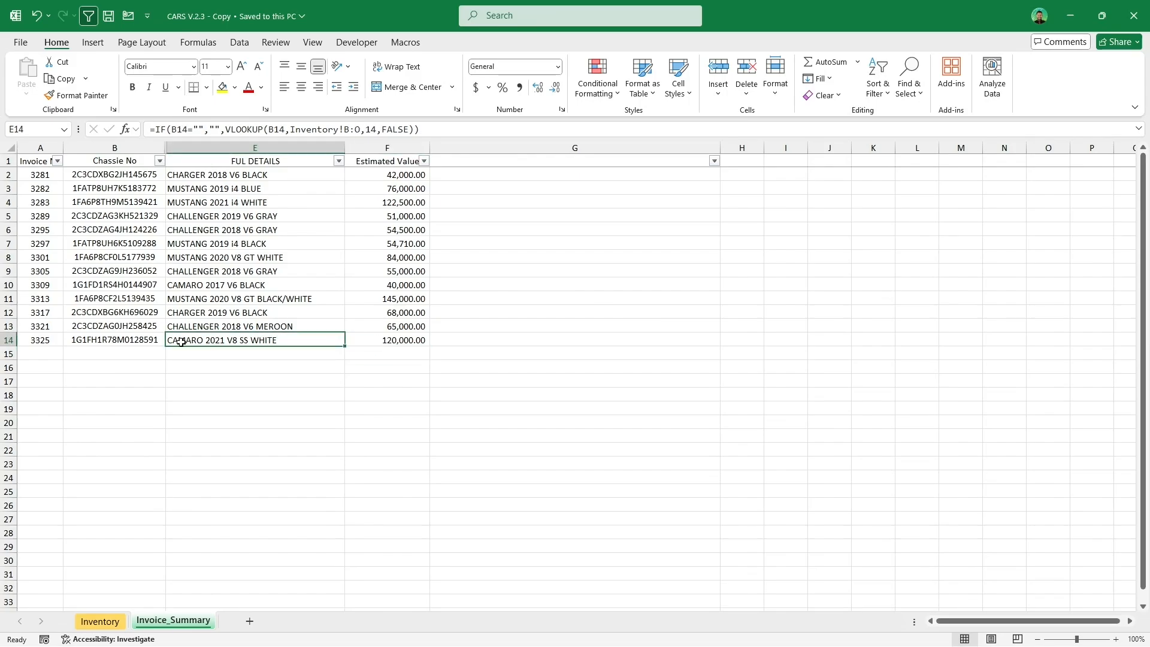
{"action": "left_click", "coordinate": [132, 341]}
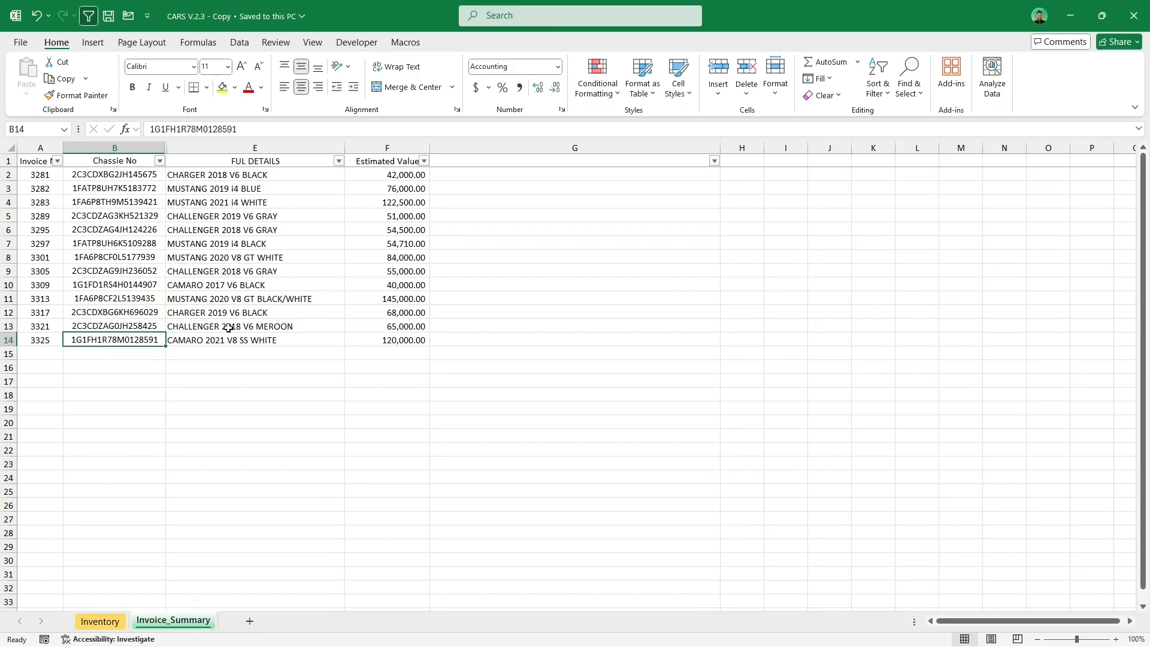
{"action": "left_click", "coordinate": [136, 283]}
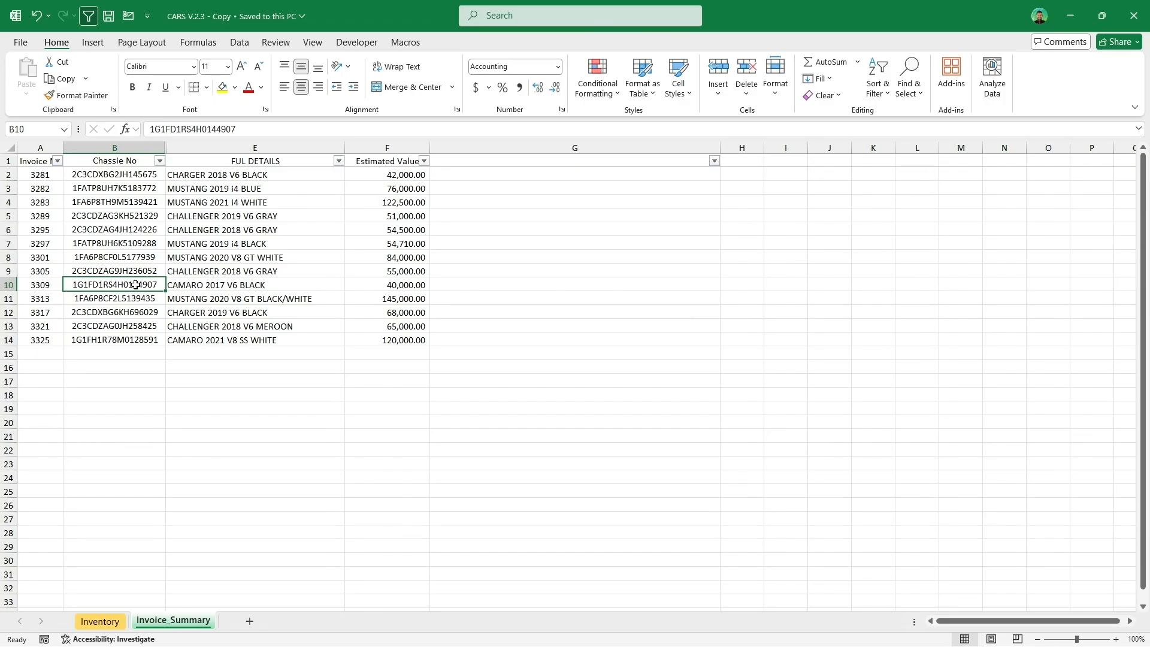
{"action": "left_click", "coordinate": [224, 286]}
{"action": "left_click", "coordinate": [119, 281]}
{"action": "left_click", "coordinate": [188, 284]}
{"action": "left_click", "coordinate": [222, 175]}
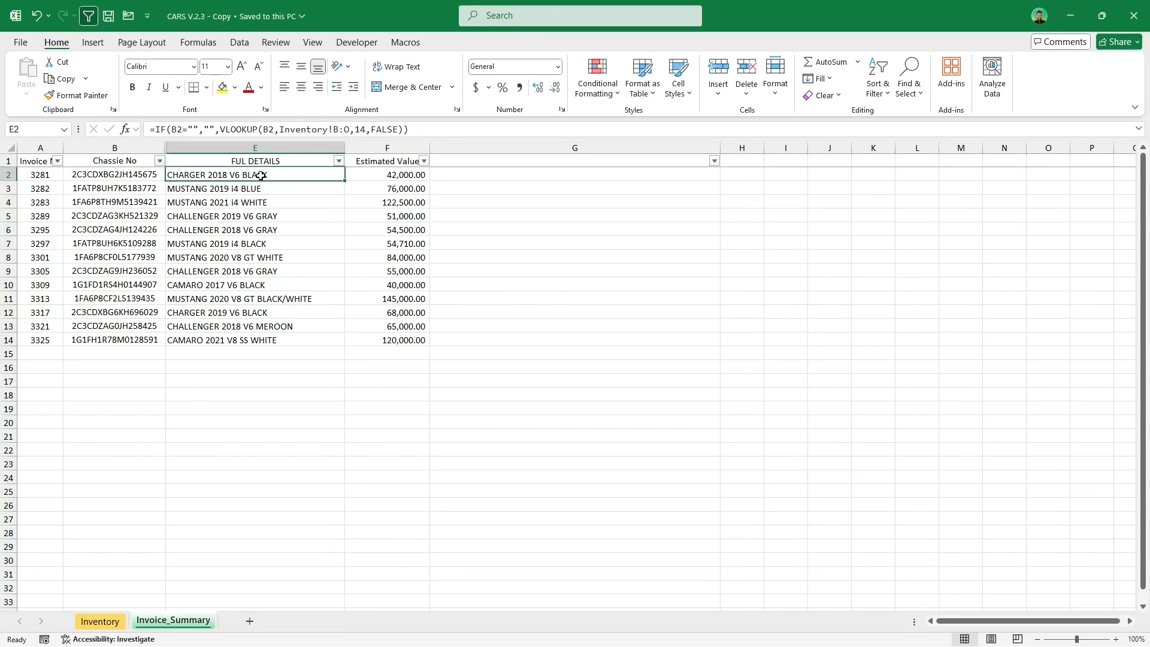
{"action": "left_click", "coordinate": [135, 188]}
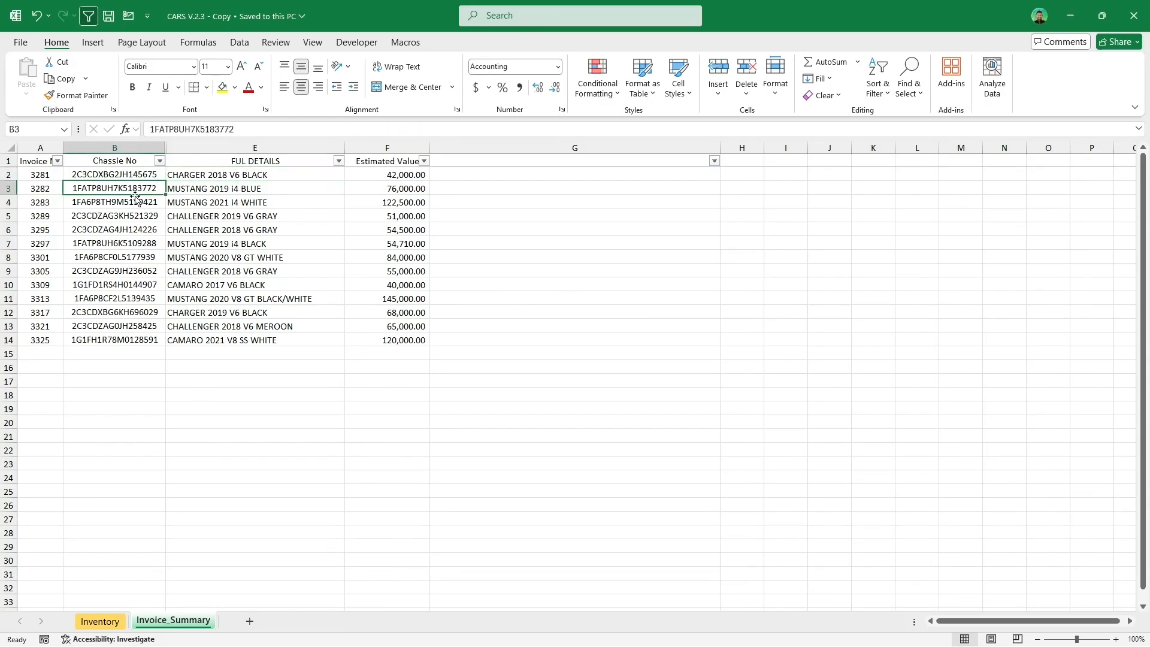
Step: Move the chassis number from B3 down to B18 and check the row 3 lookup formulas referencing it
{"action": "left_click_drag", "start_coordinate": [135, 198], "coordinate": [122, 394]}
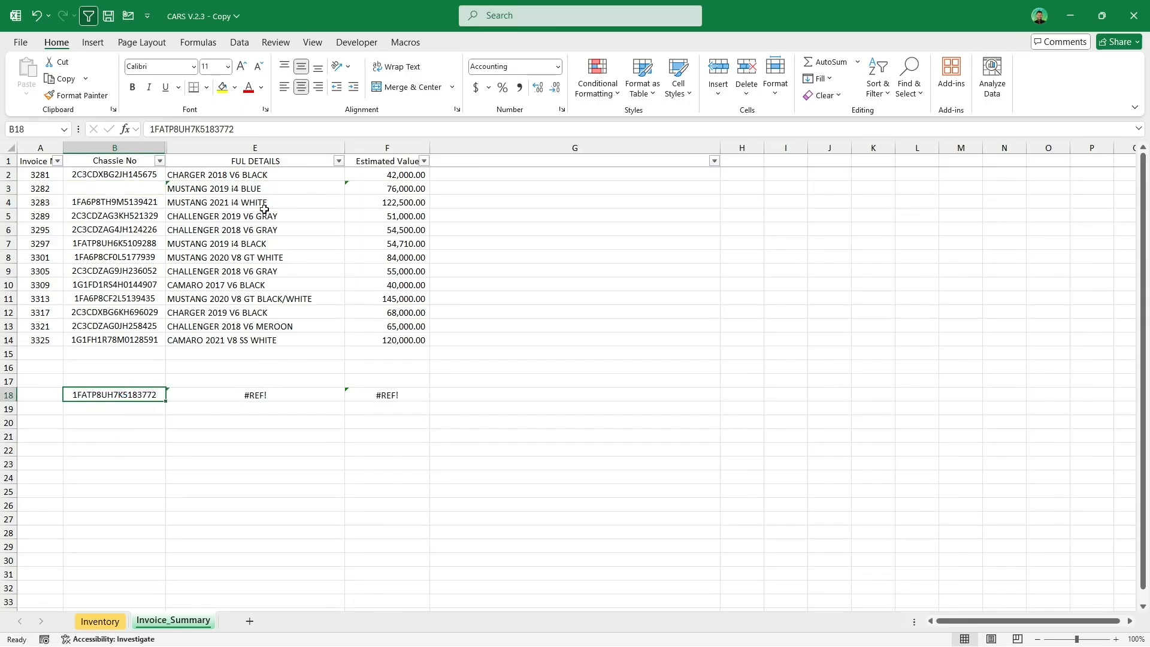
{"action": "double_click", "coordinate": [267, 189]}
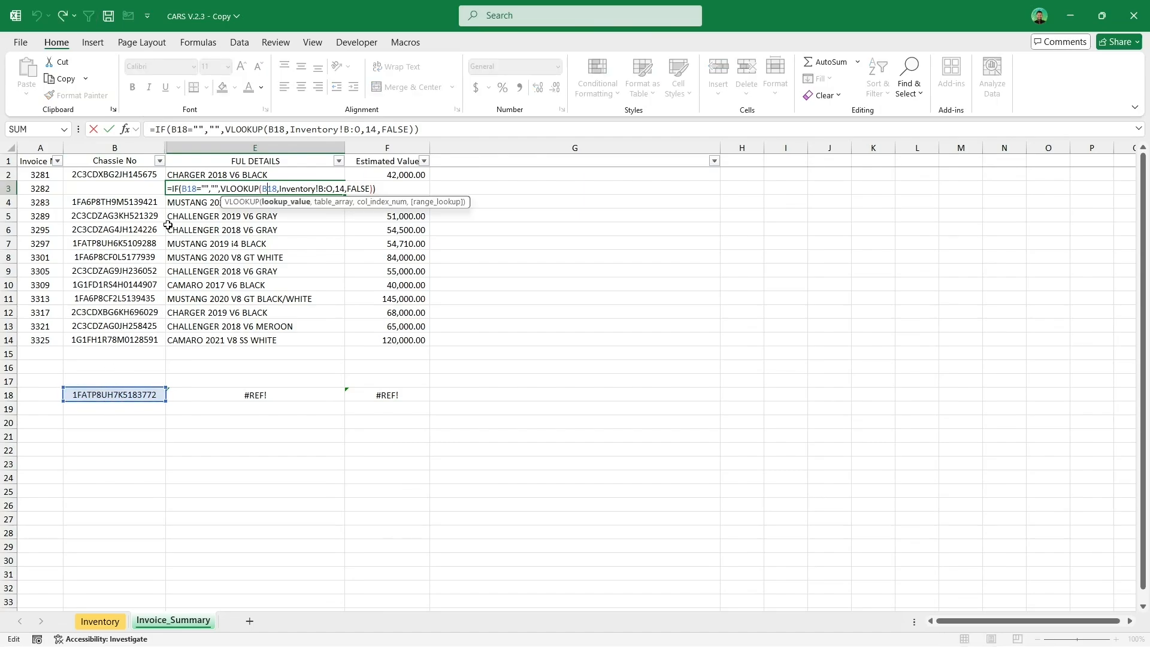
{"action": "key", "text": "Escape"}
{"action": "left_click", "coordinate": [376, 188]}
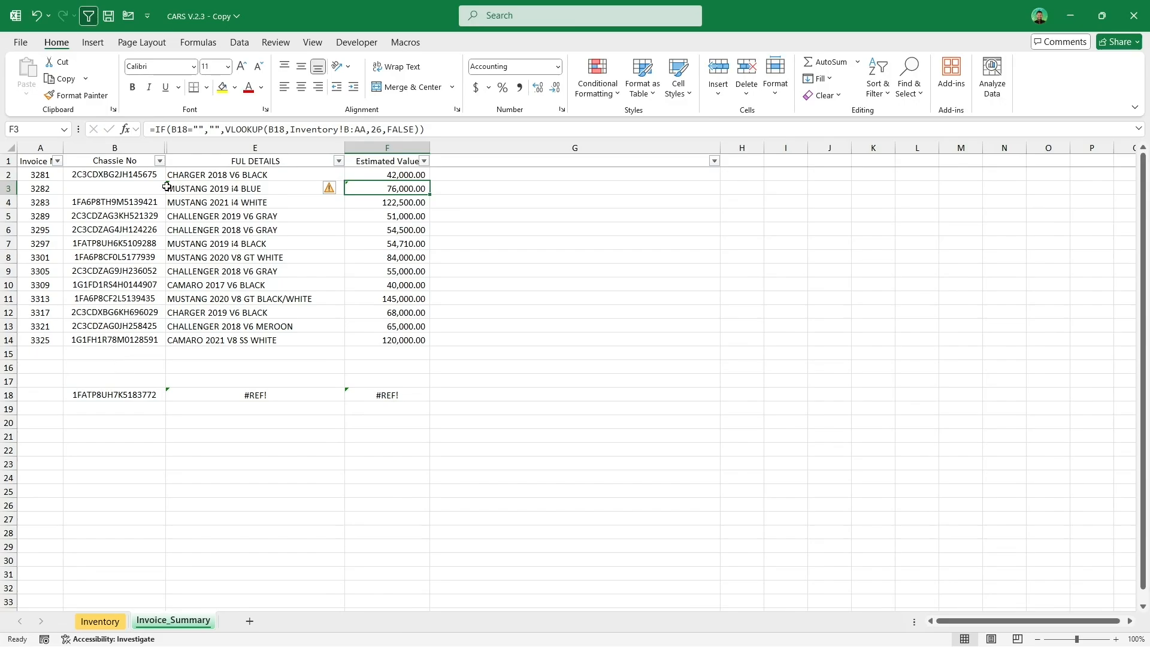
Step: Convert the lookup formulas in the FUL DETAILS and Estimated Value columns with the Fixed Formula macro
{"action": "left_click", "coordinate": [147, 191]}
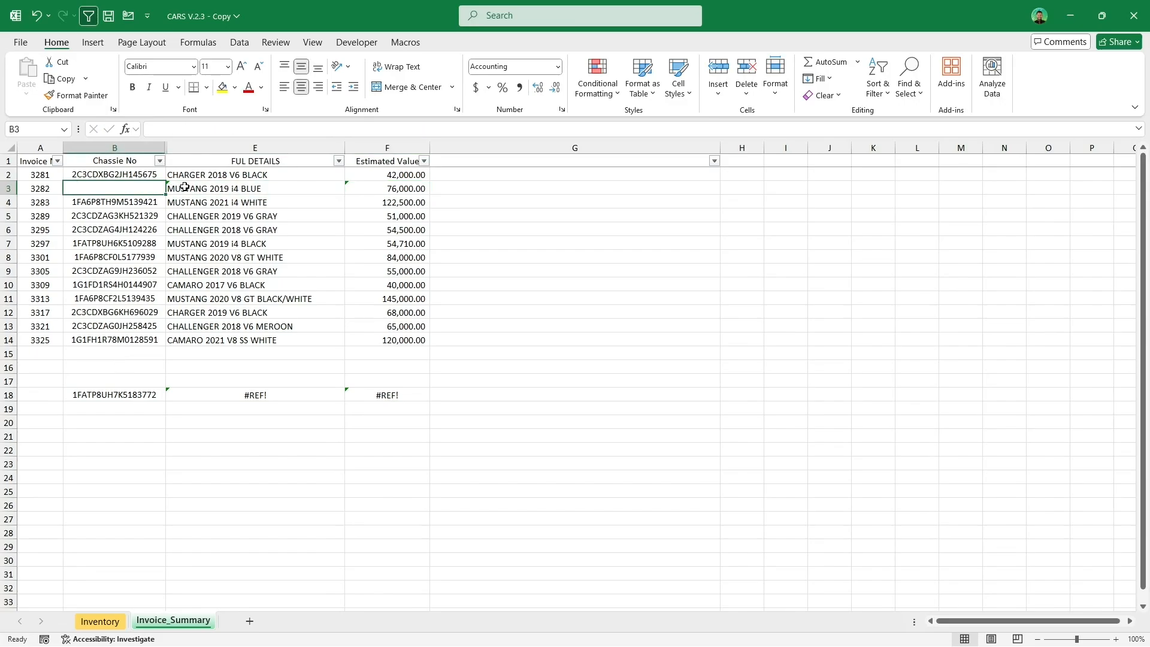
{"action": "left_click", "coordinate": [200, 172]}
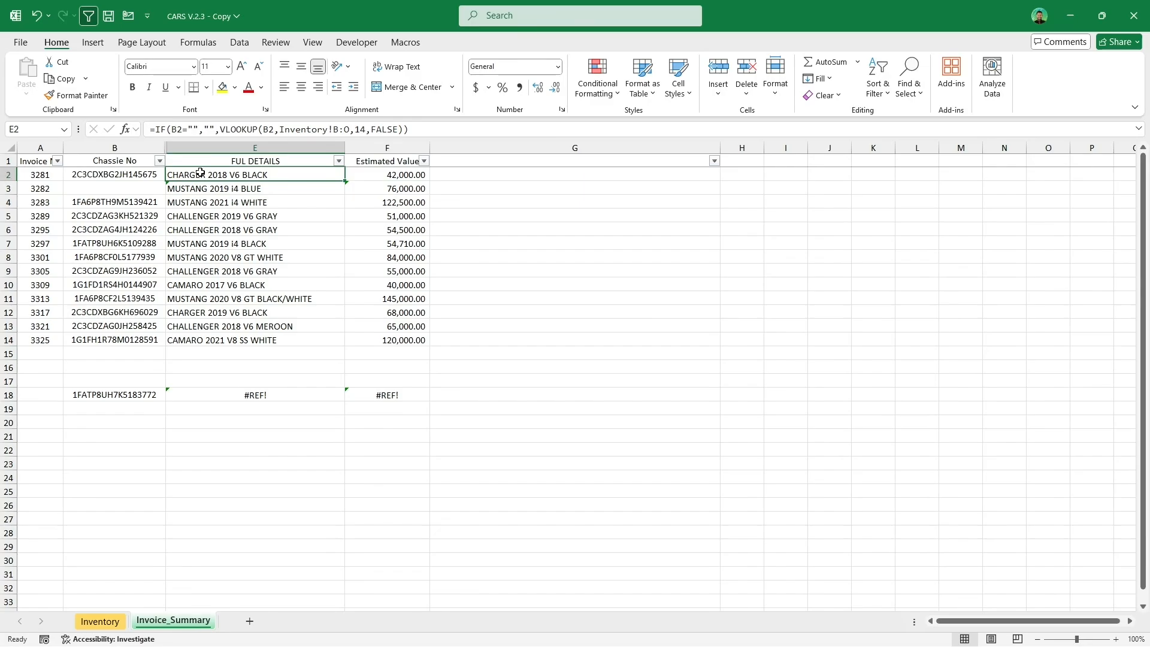
{"action": "left_click", "coordinate": [406, 43]}
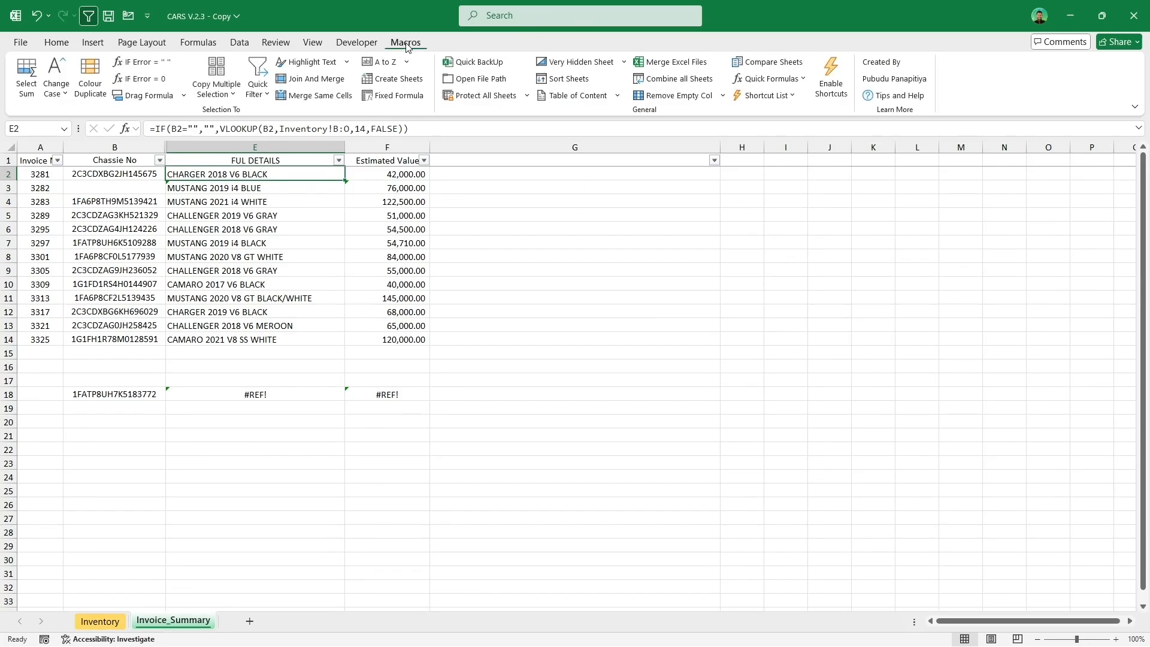
{"action": "left_click", "coordinate": [399, 96]}
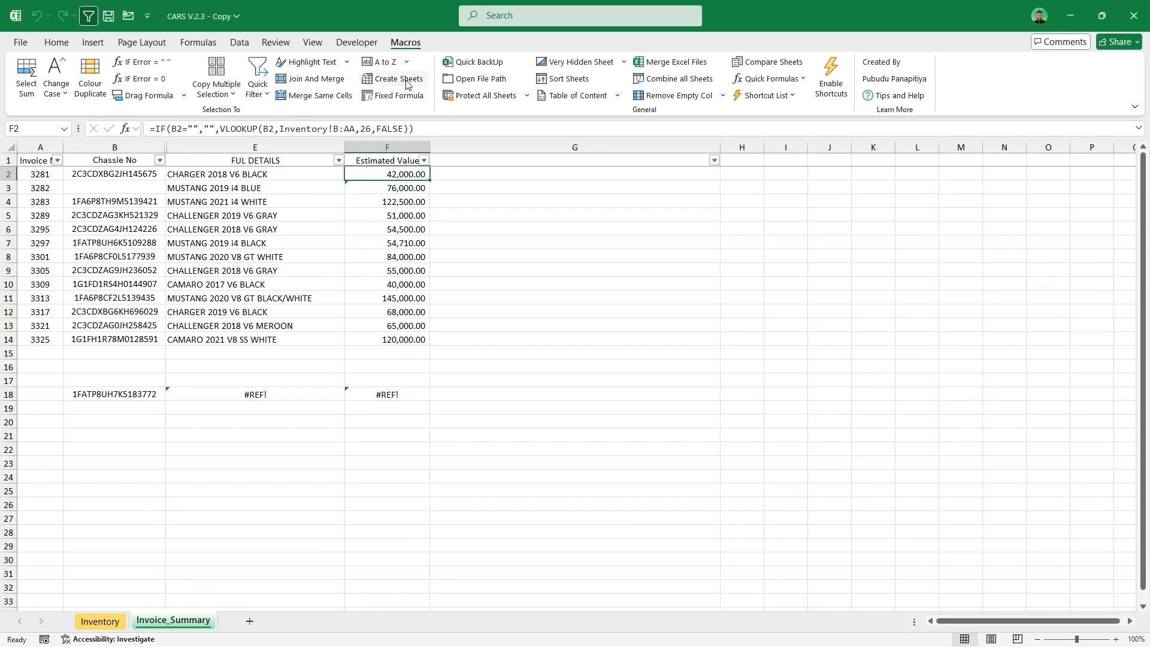
Step: Fill the fixed formulas down the FUL DETAILS and Estimated Value columns so row 18 picks up its chassis number
{"action": "left_click", "coordinate": [327, 175]}
{"action": "double_click", "coordinate": [339, 178]}
{"action": "left_click", "coordinate": [413, 174]}
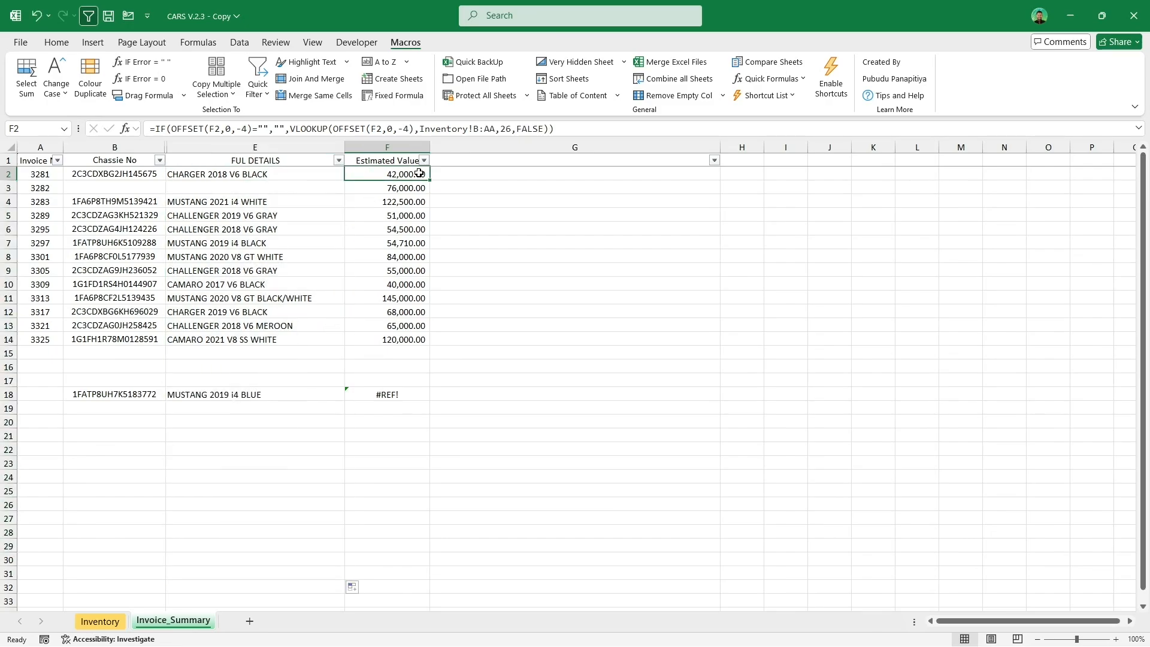
{"action": "double_click", "coordinate": [430, 179]}
Step: Move the chassis number from B6 down to B20 and the one from B9 up to B6 to test the fixed formulas
{"action": "left_click", "coordinate": [126, 229]}
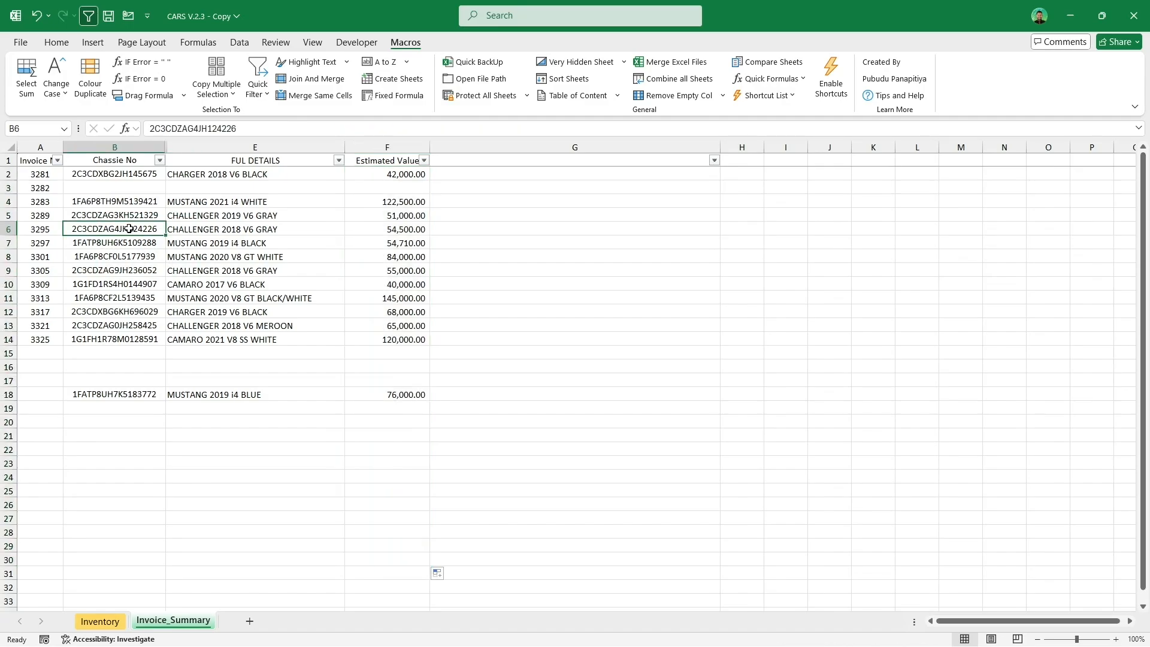
{"action": "left_click_drag", "start_coordinate": [137, 237], "coordinate": [123, 421]}
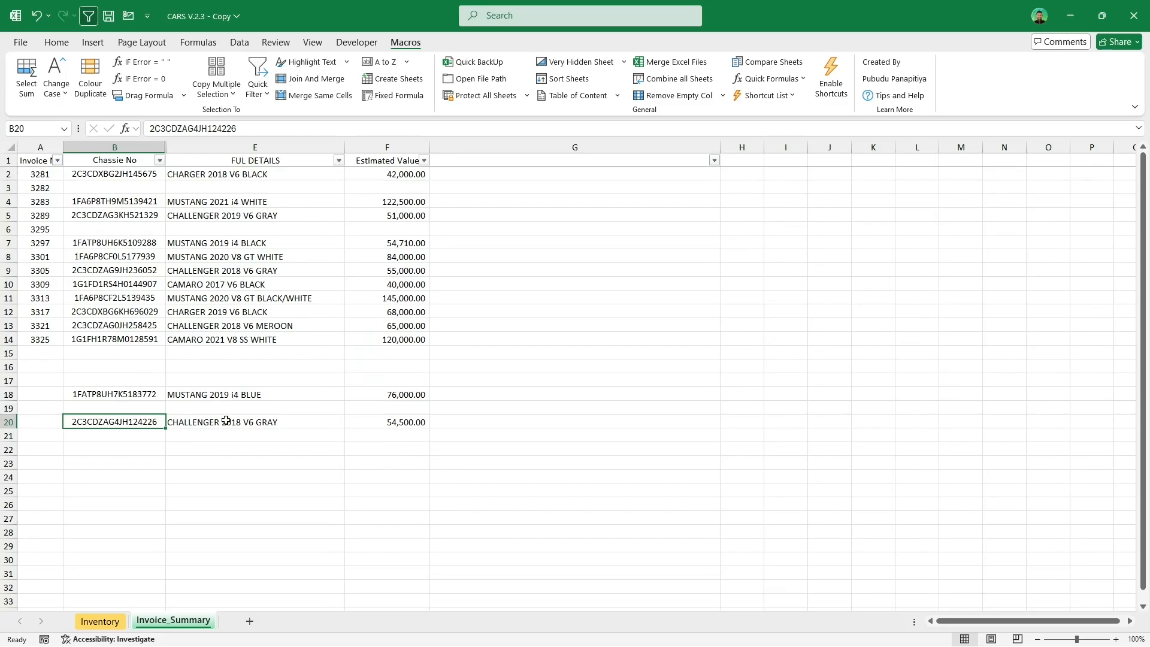
{"action": "left_click", "coordinate": [214, 233]}
{"action": "left_click", "coordinate": [113, 271]}
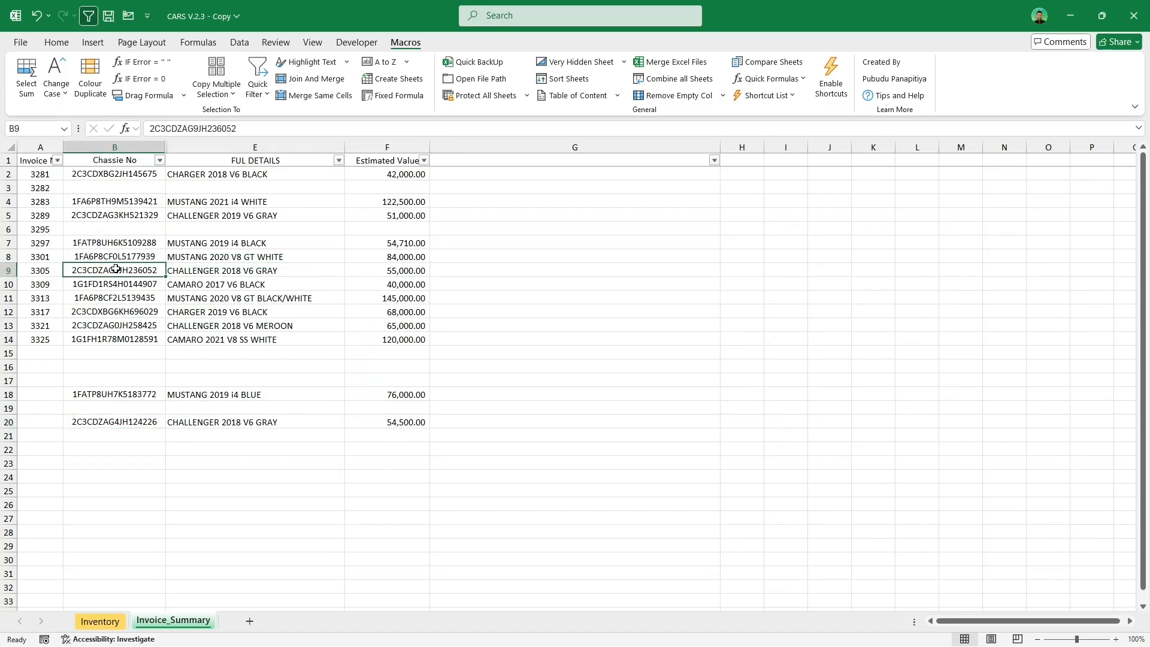
{"action": "left_click_drag", "start_coordinate": [121, 267], "coordinate": [120, 231]}
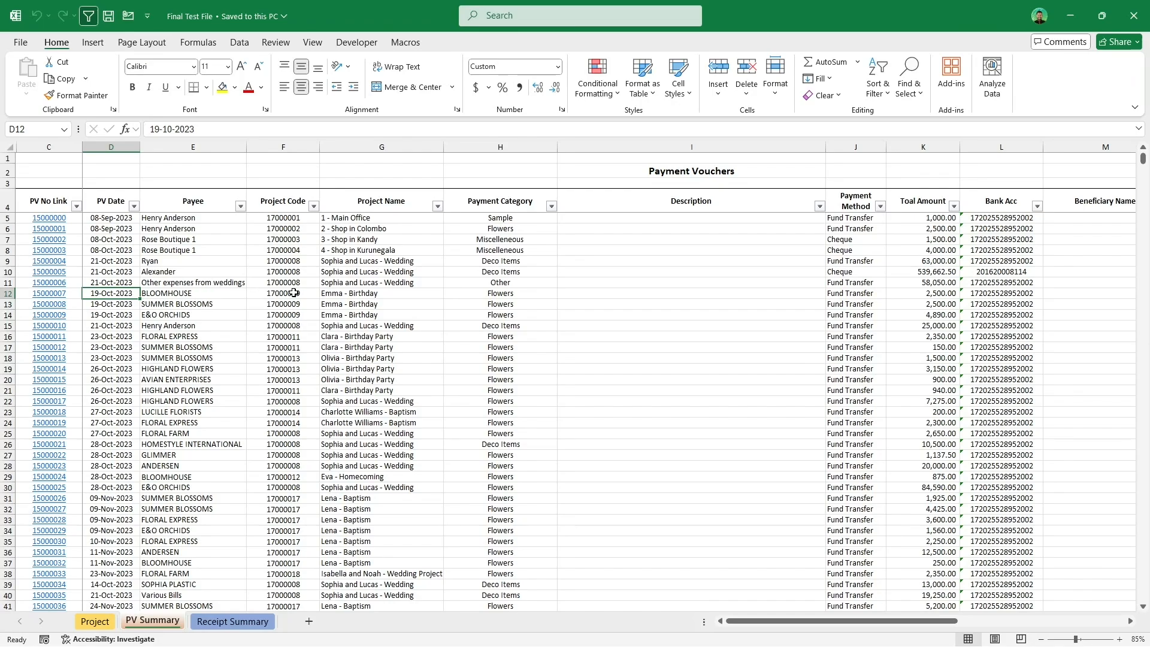
Step: Back up the Final Test File workbook with Quick BackUp and acknowledge the saved-copy message
{"action": "left_click", "coordinate": [405, 43]}
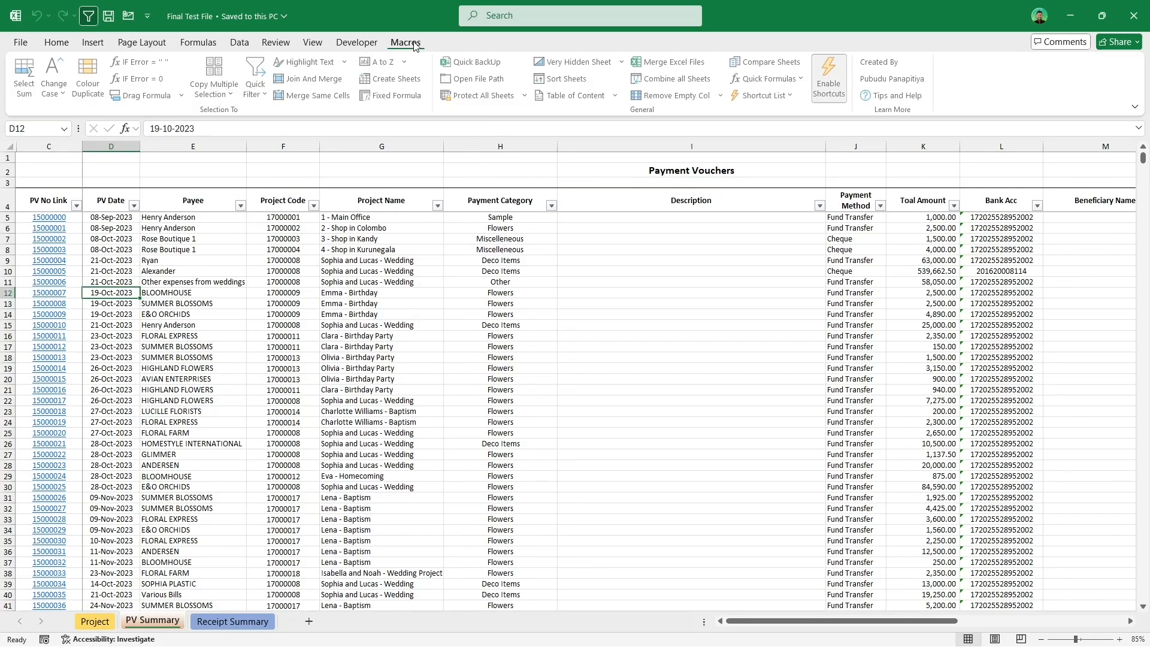
{"action": "left_click", "coordinate": [480, 62]}
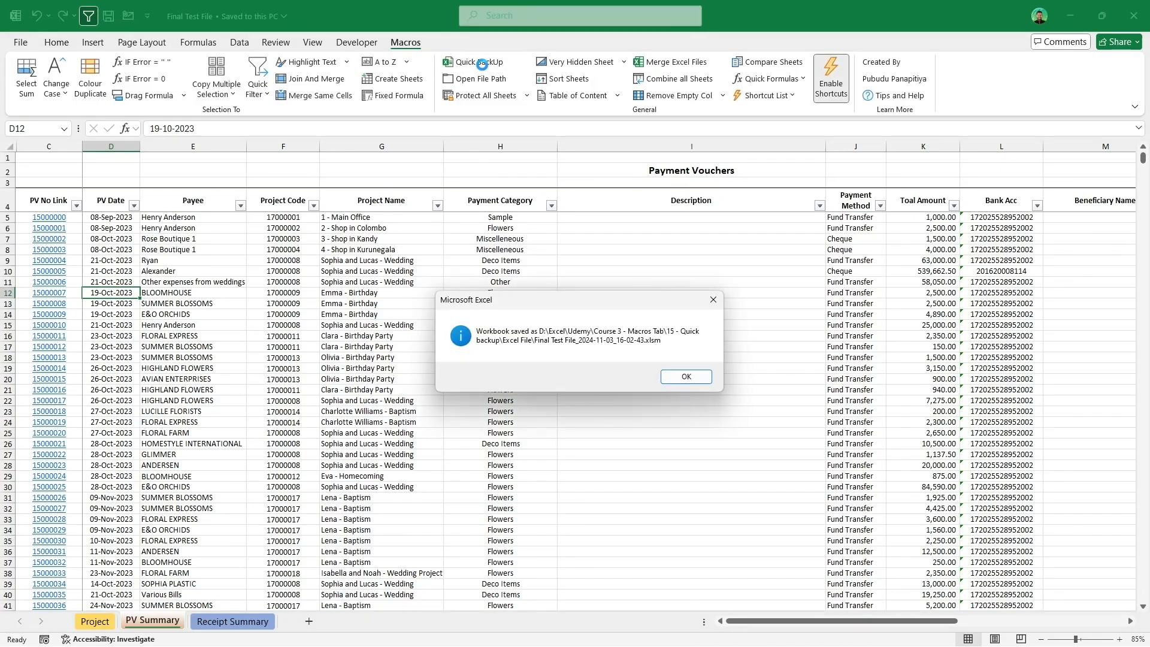
{"action": "left_click", "coordinate": [677, 377]}
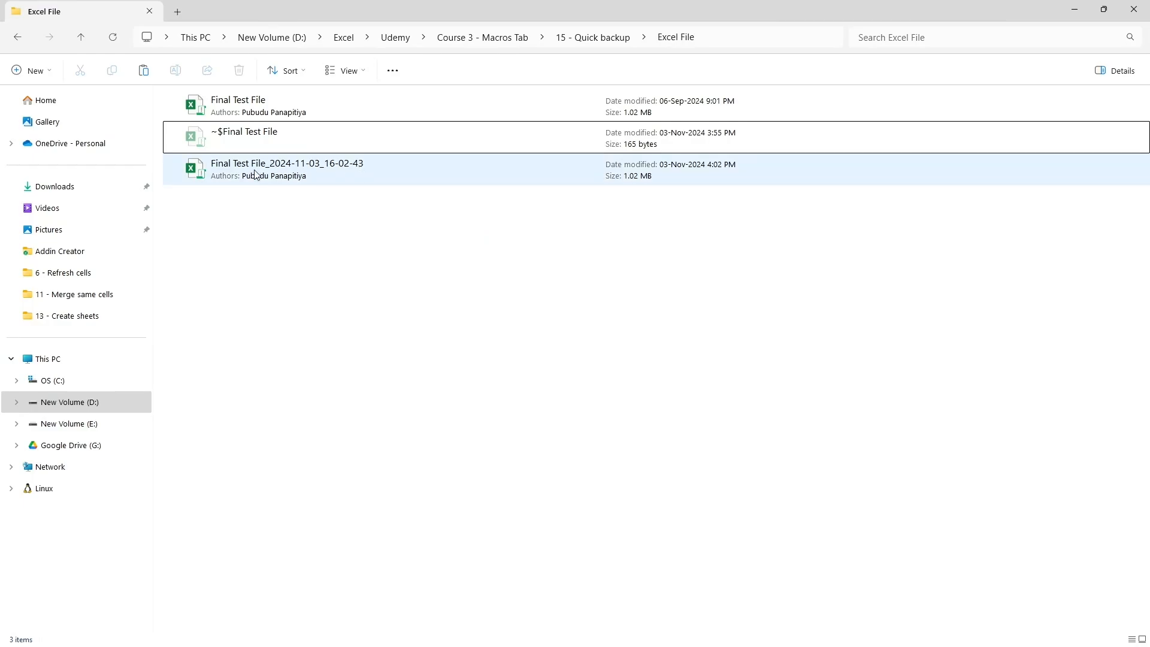
Step: Return to the workbook and run Quick BackUp again through its shortcut, acknowledging the message
{"action": "key", "text": "alt+Tab"}
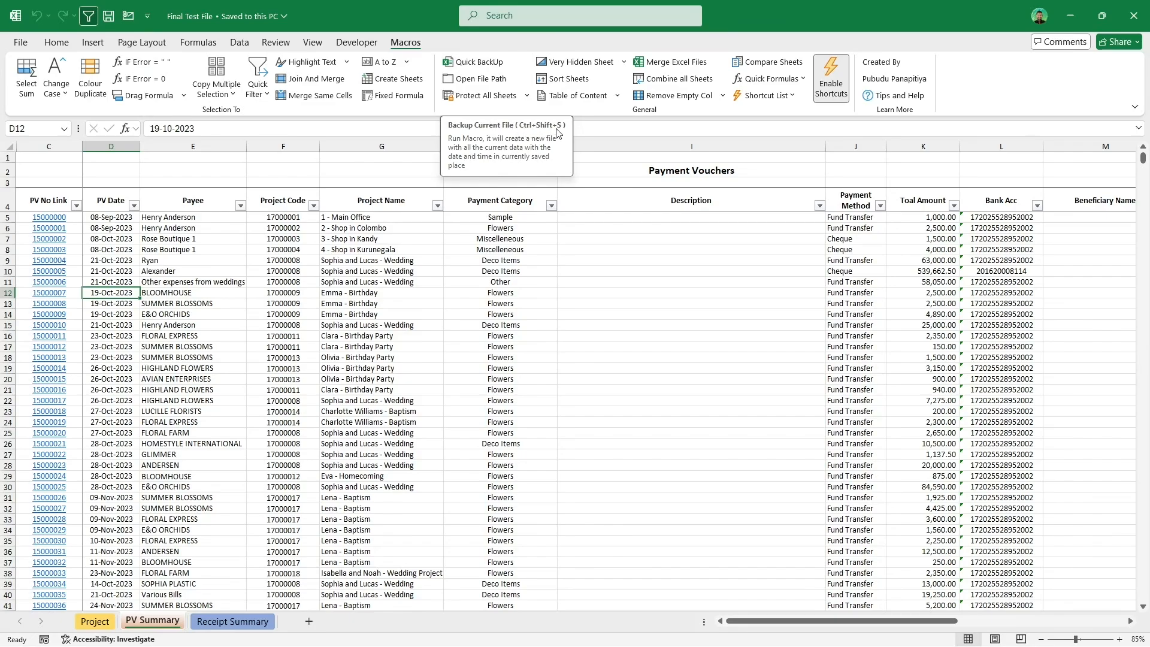
{"action": "key", "text": "ctrl+shift+s"}
{"action": "left_click", "coordinate": [460, 282]}
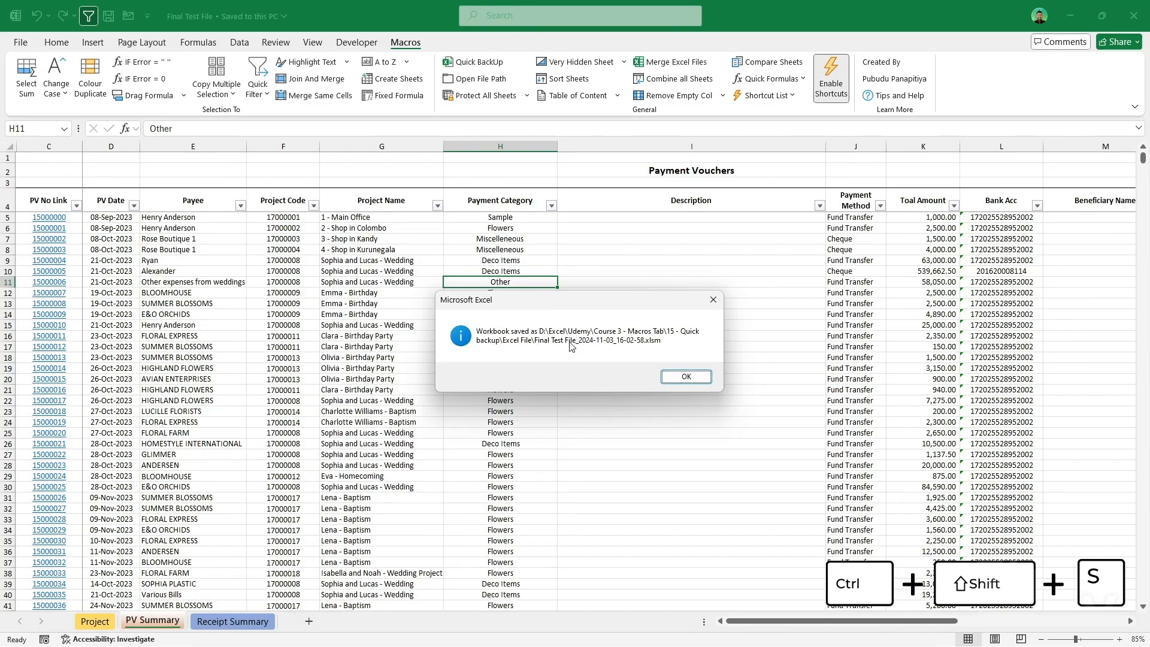
{"action": "left_click", "coordinate": [679, 377]}
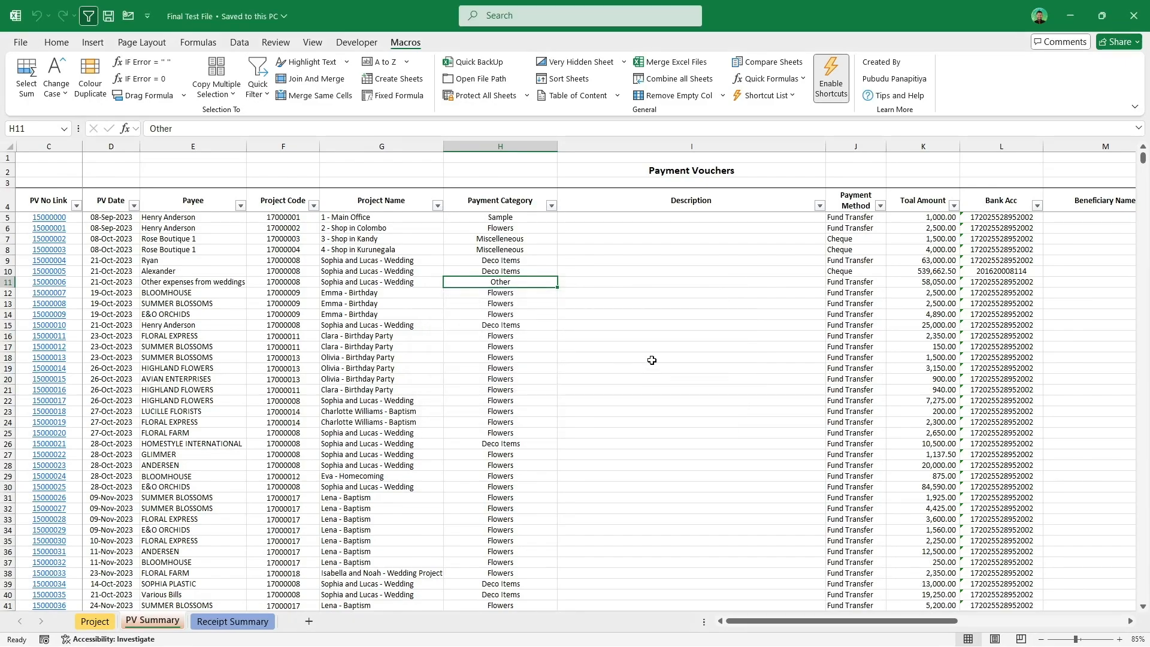
Step: Open the workbook's folder with Open File Path, close it, and open the location again with its shortcut
{"action": "left_click", "coordinate": [480, 264]}
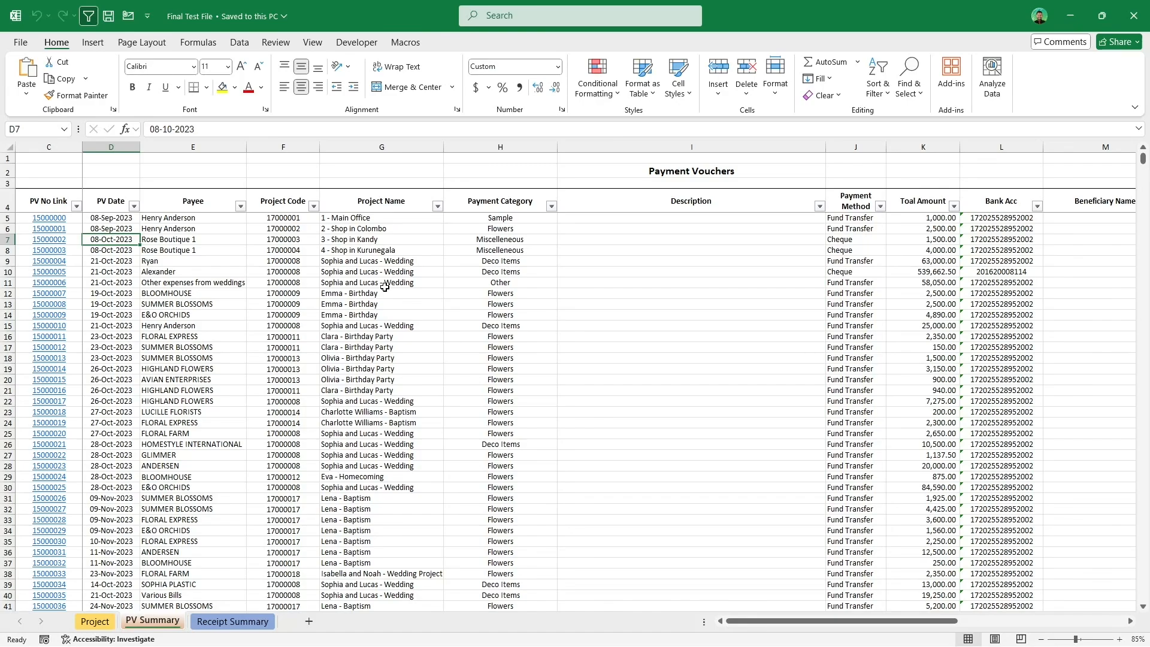
{"action": "left_click", "coordinate": [406, 42]}
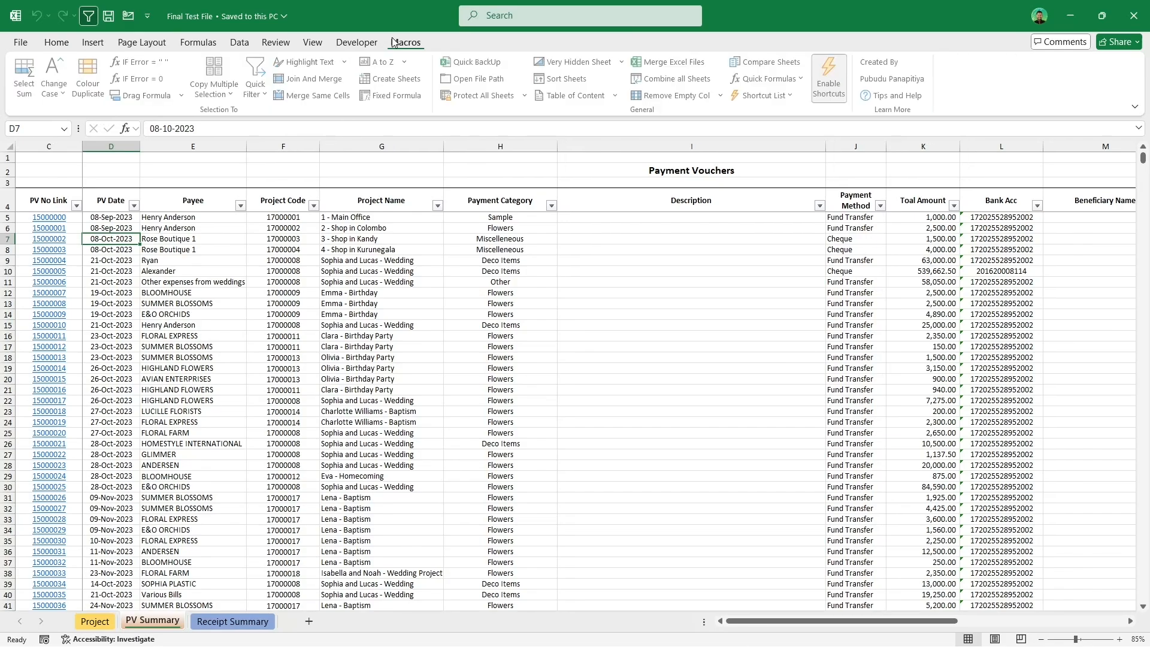
{"action": "left_click", "coordinate": [482, 80]}
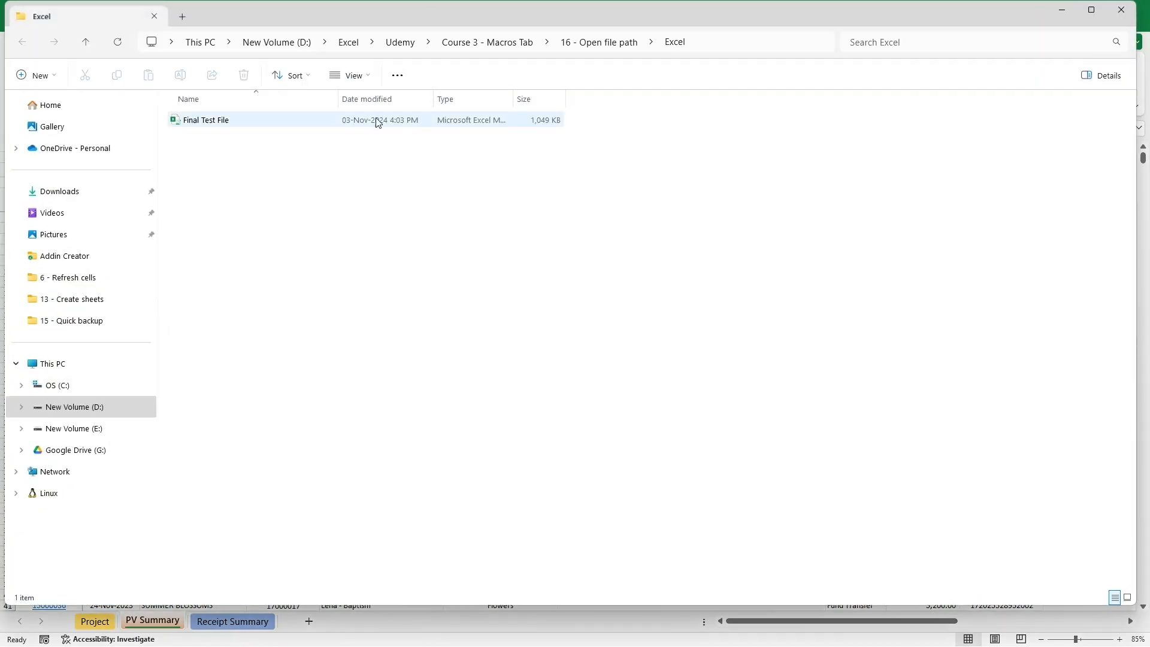
{"action": "left_click", "coordinate": [1122, 9]}
{"action": "key", "text": "ctrl+shift+o"}
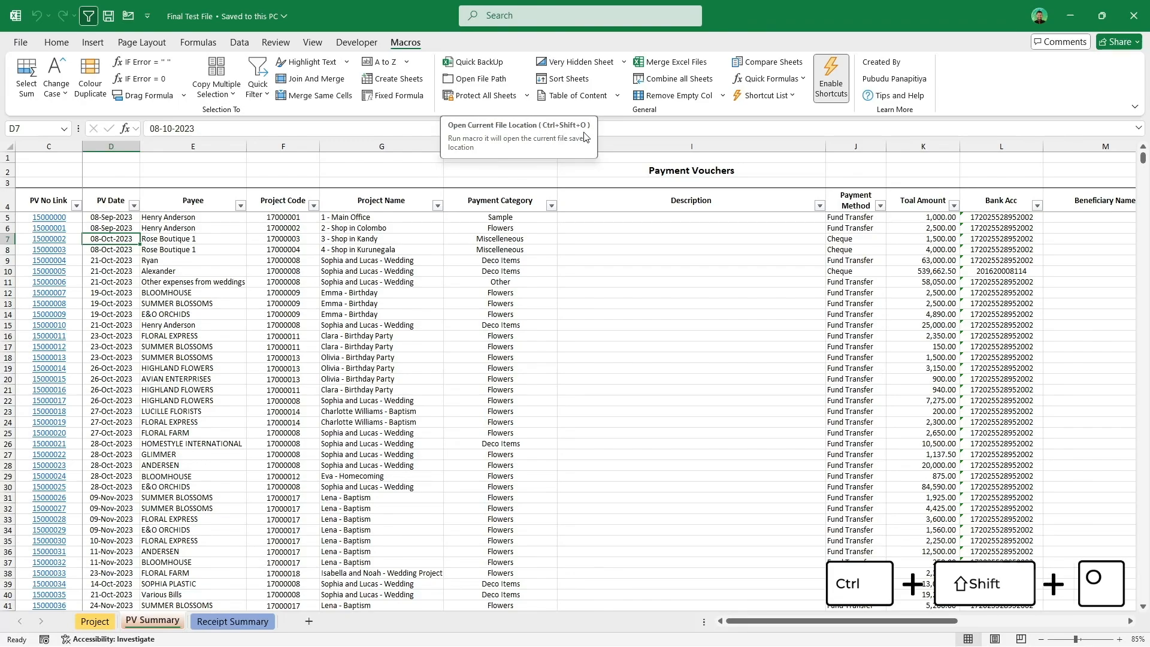
{"action": "left_click", "coordinate": [528, 259]}
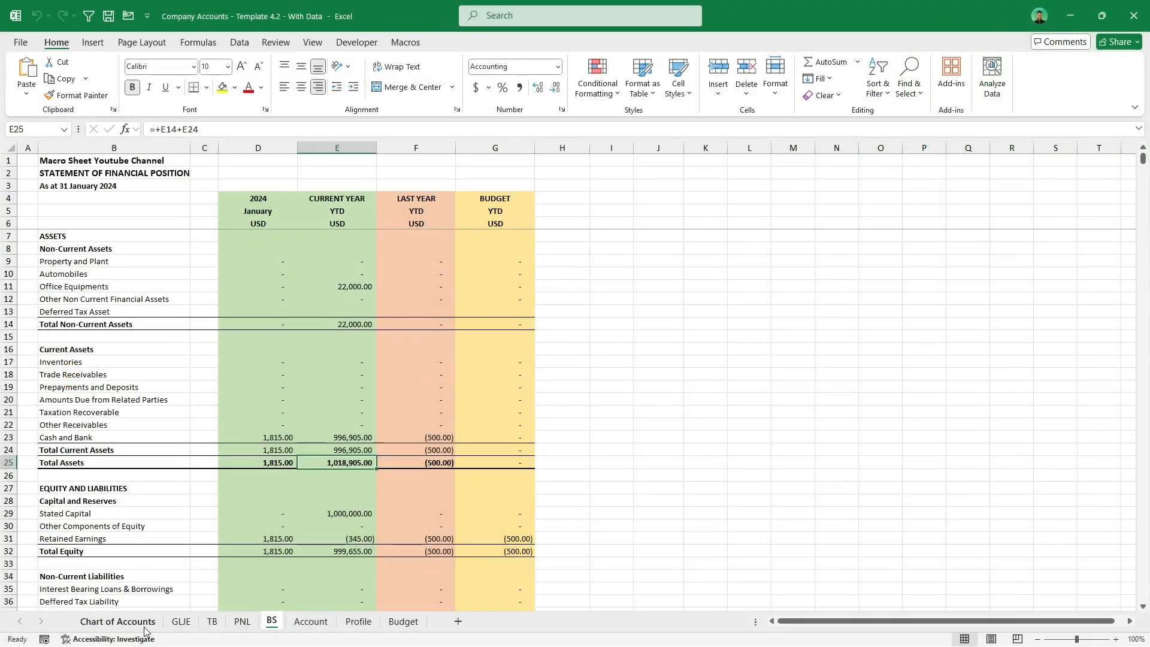
Step: Browse the Chart of Accounts, GLJE, TB and PNL sheets of the Company Accounts workbook
{"action": "left_click", "coordinate": [145, 628]}
{"action": "left_click", "coordinate": [181, 622]}
{"action": "left_click", "coordinate": [213, 622]}
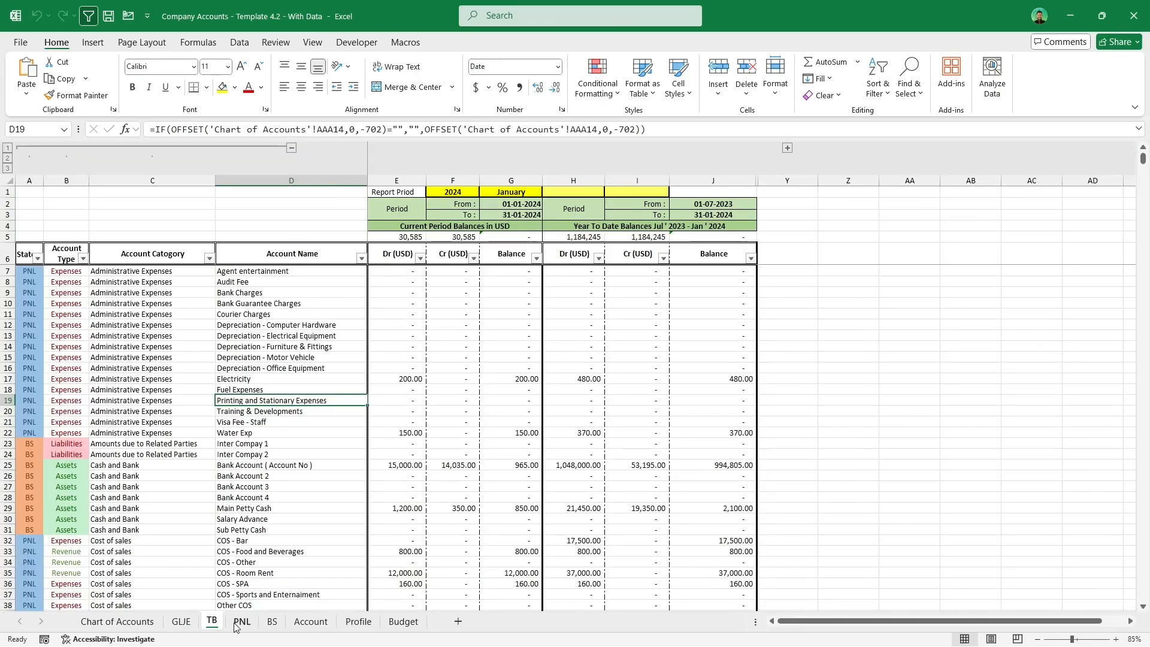
{"action": "left_click", "coordinate": [242, 623]}
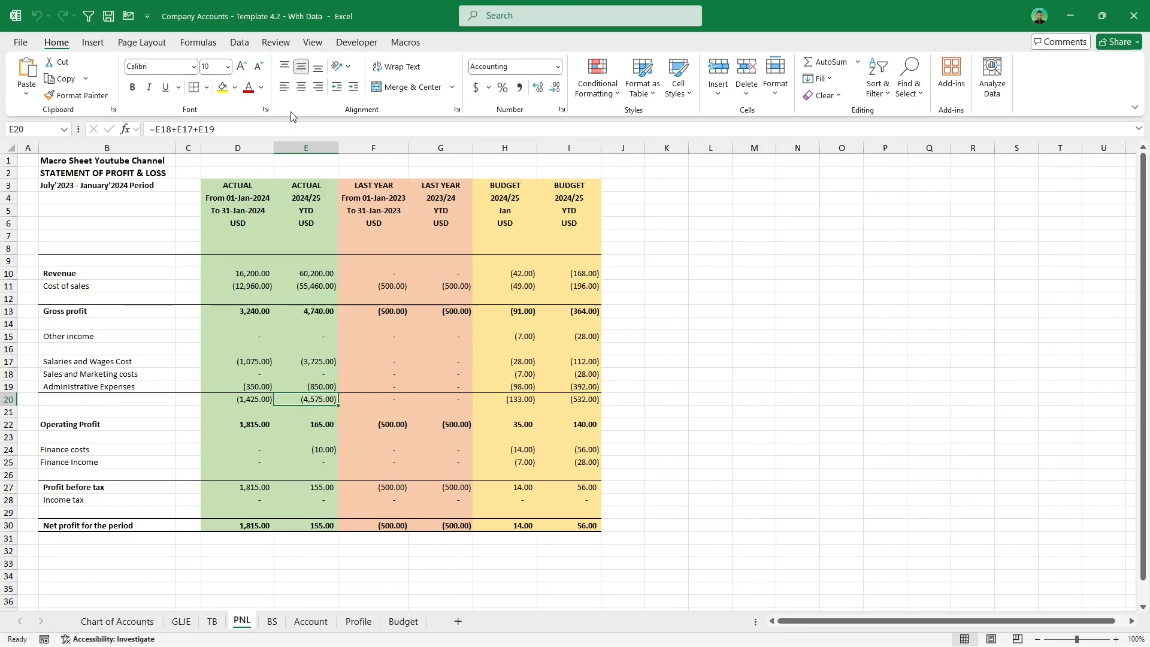
Step: Inspect the formula in PNL cell E20 and its Locked protection setting in Format Cells without changes
{"action": "left_click", "coordinate": [277, 43]}
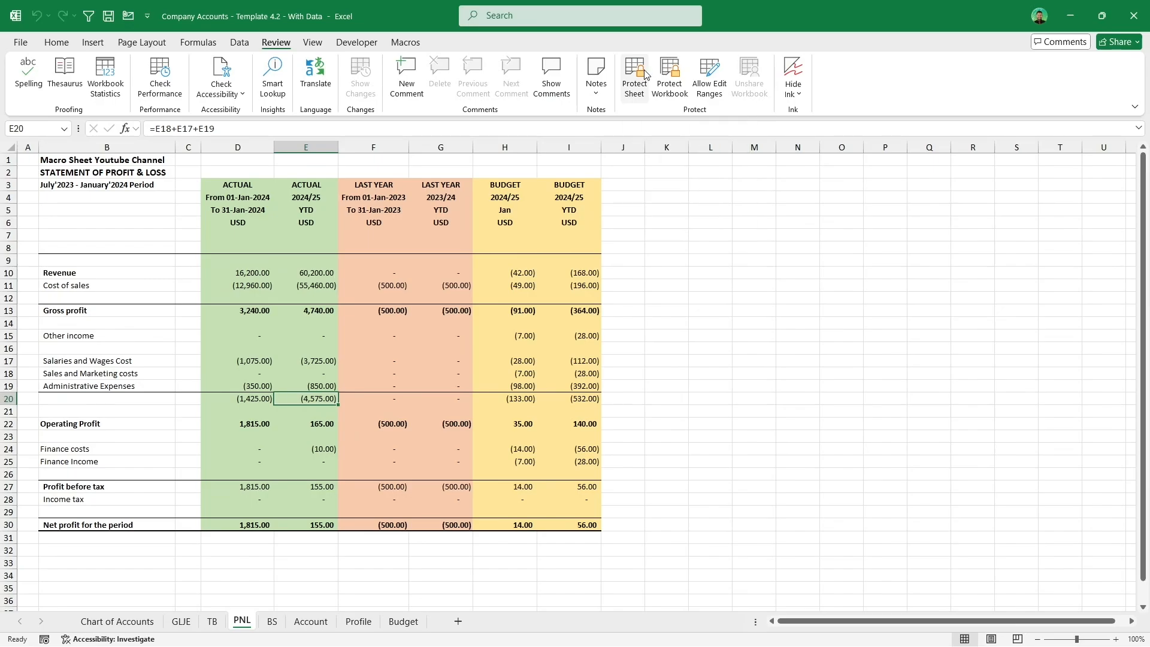
{"action": "double_click", "coordinate": [313, 399]}
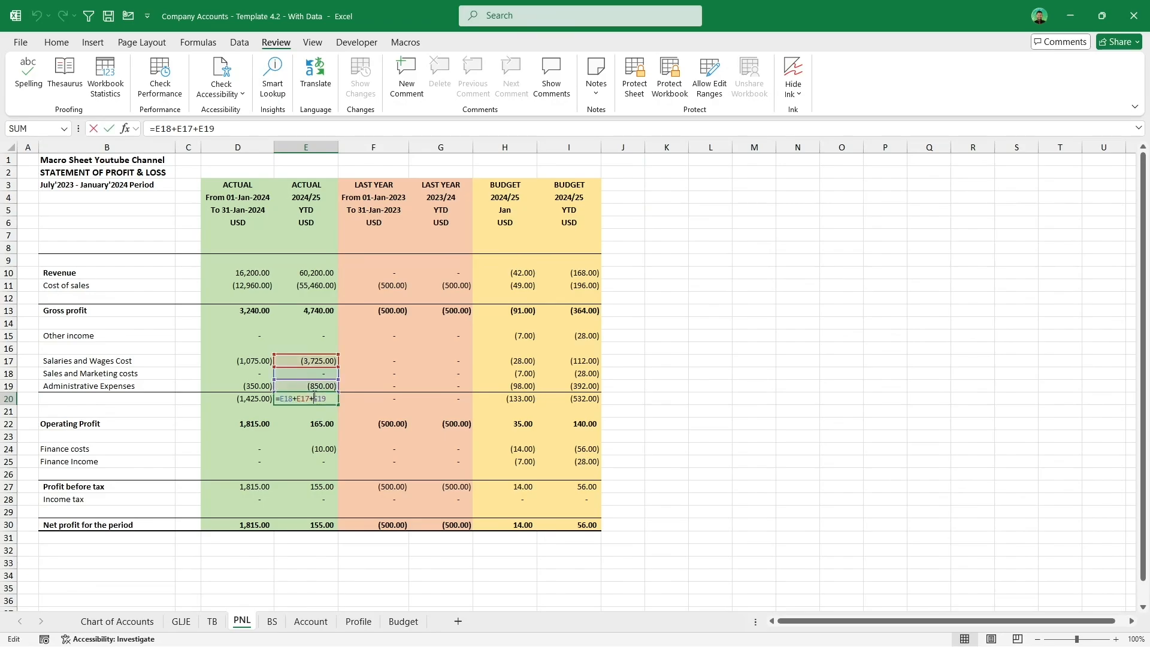
{"action": "key", "text": "Escape"}
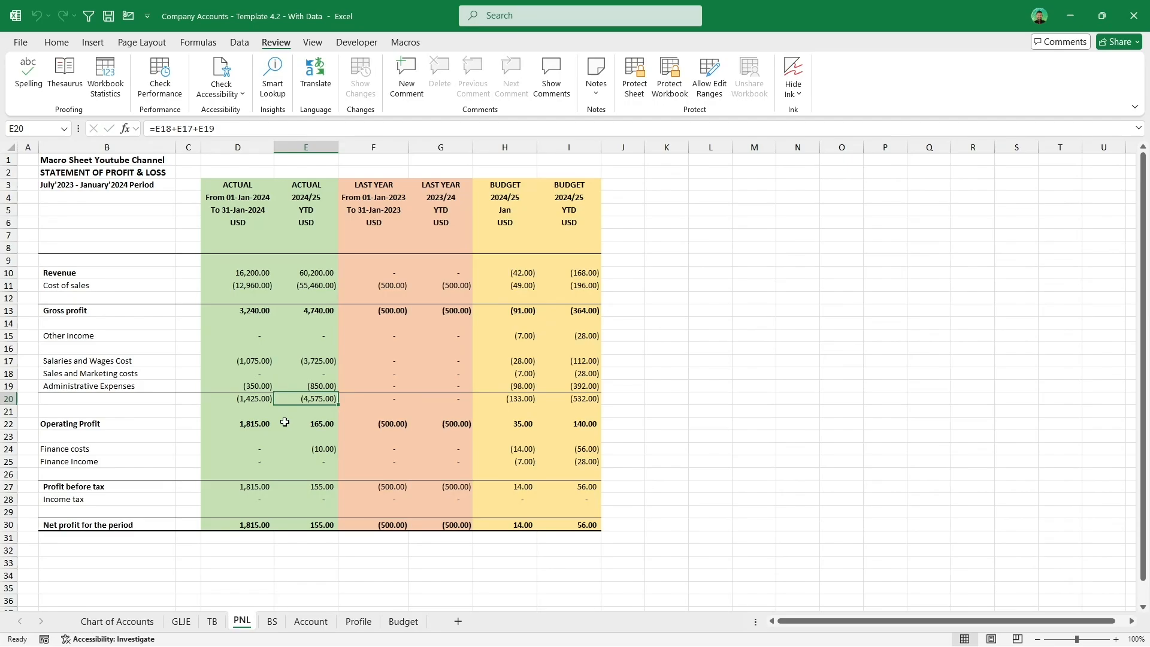
{"action": "right_click", "coordinate": [314, 398]}
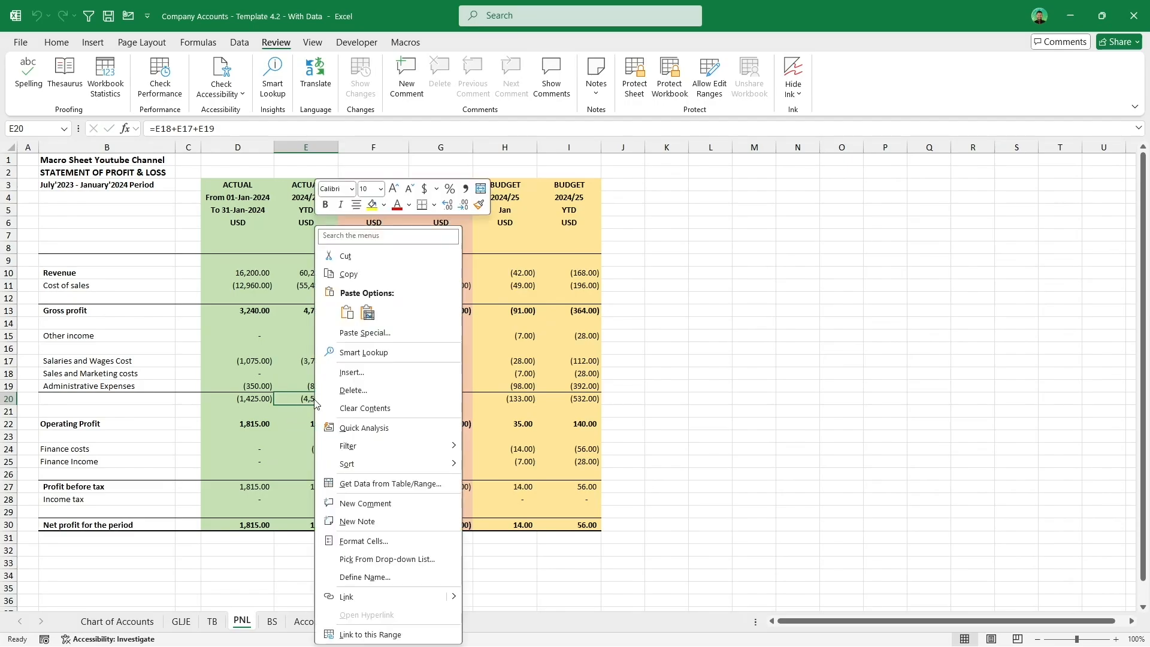
{"action": "left_click", "coordinate": [363, 541]}
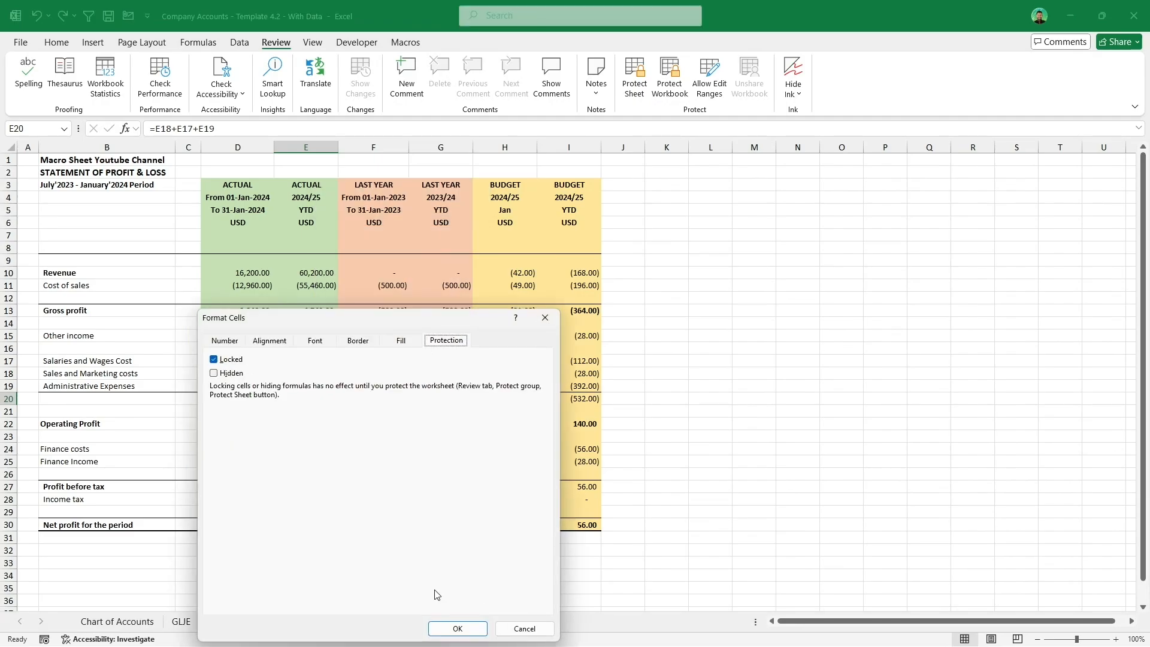
{"action": "left_click", "coordinate": [522, 627]}
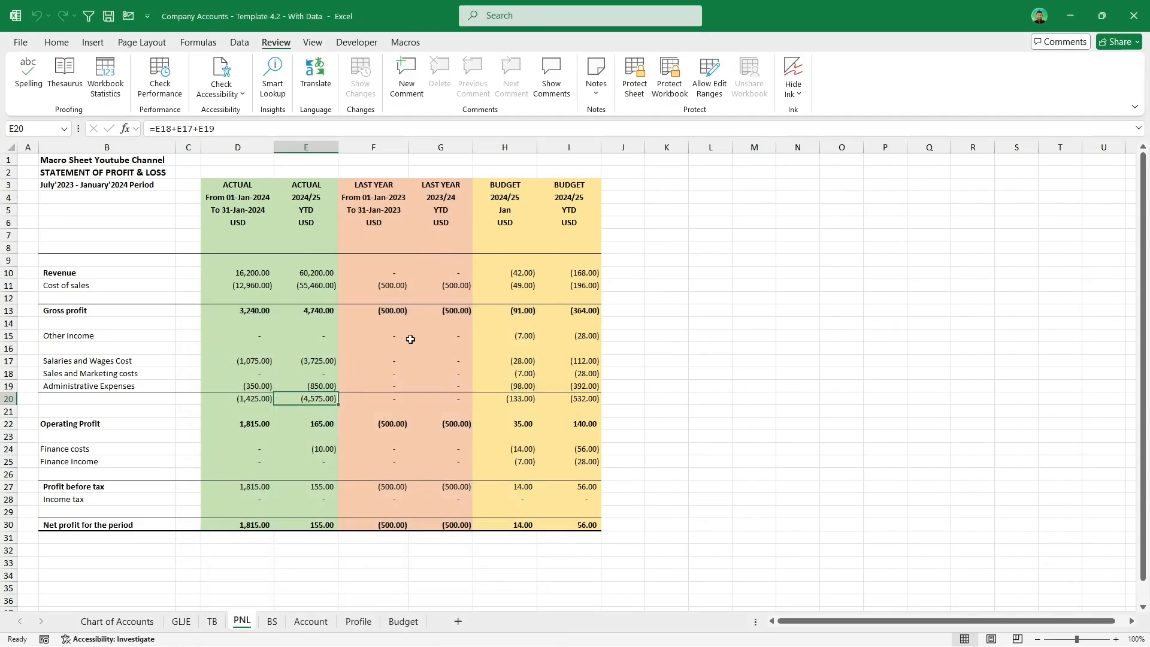
Step: Protect all sheets with the Protect All Sheets macro, entering a sheet password
{"action": "left_click", "coordinate": [406, 42]}
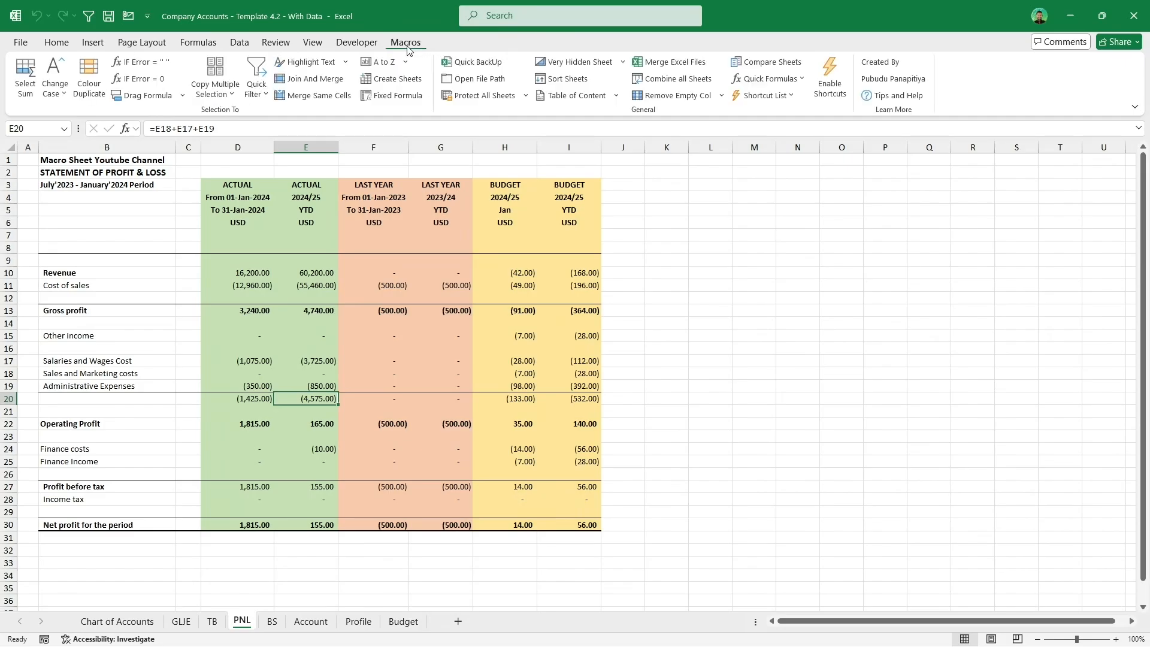
{"action": "left_click", "coordinate": [483, 95]}
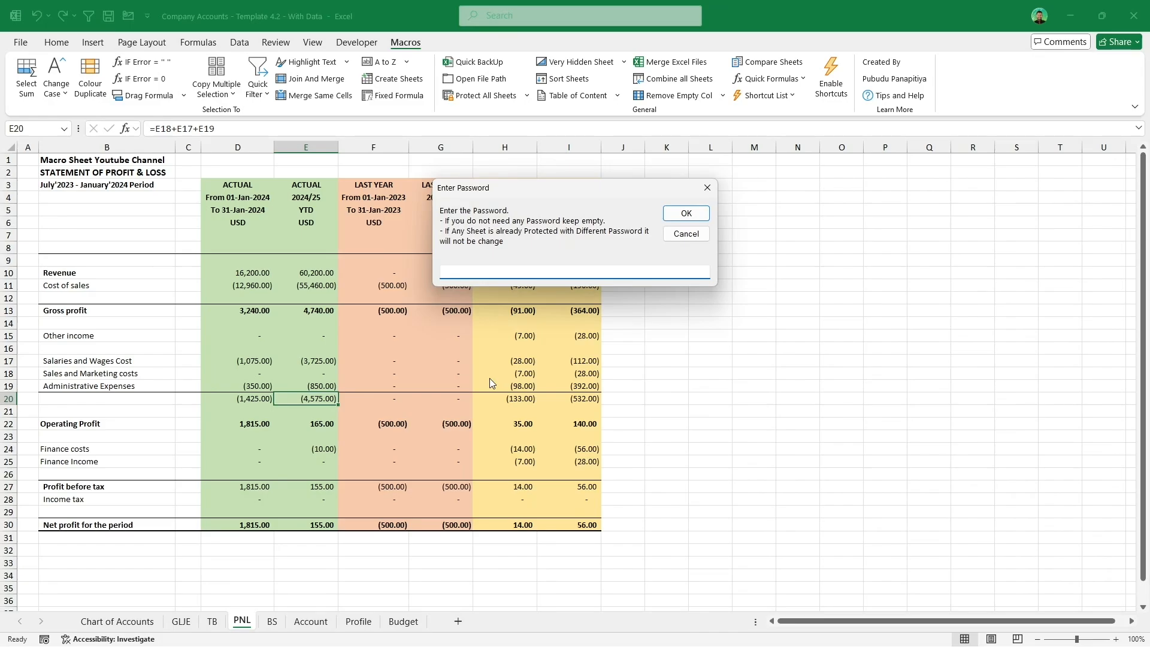
{"action": "type", "text": "123"}
{"action": "left_click", "coordinate": [702, 214]}
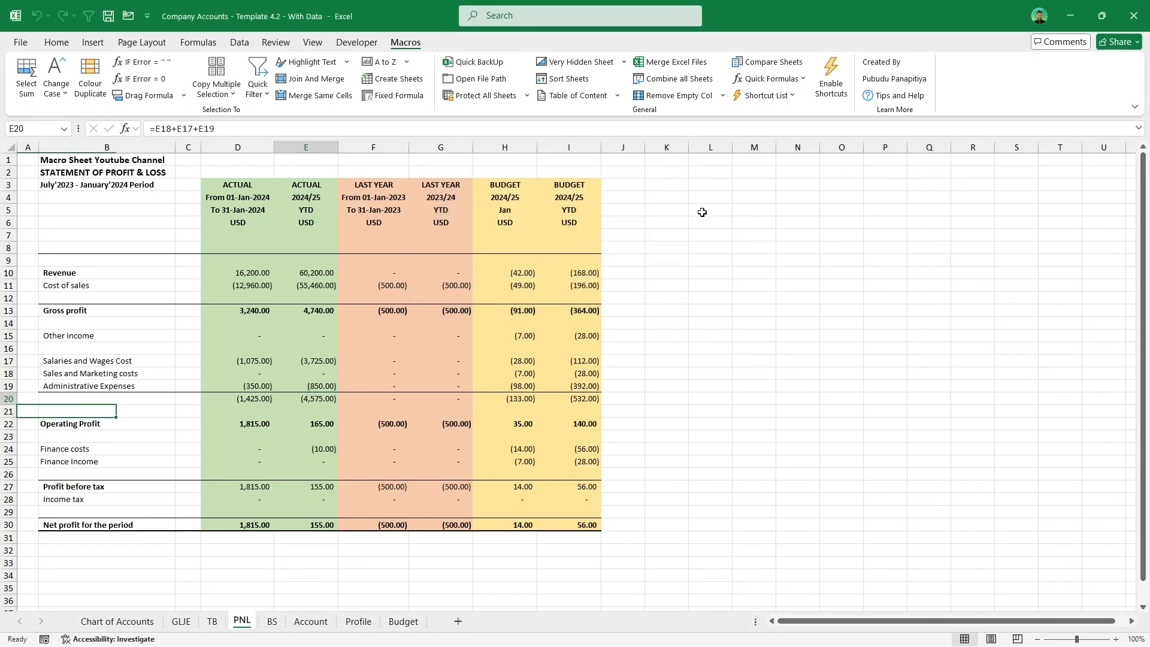
Step: Try editing the formulas in PNL cell E20 and BS cell F25 to test the sheet protection
{"action": "double_click", "coordinate": [327, 397]}
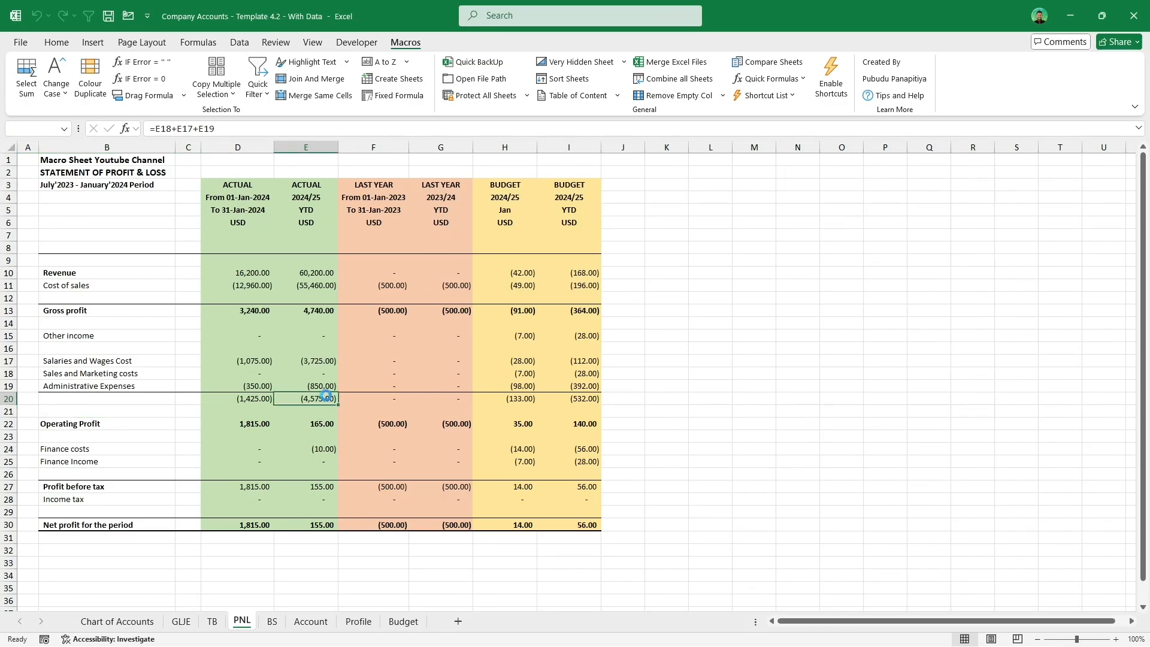
{"action": "key", "text": "Return"}
{"action": "left_click", "coordinate": [261, 626]}
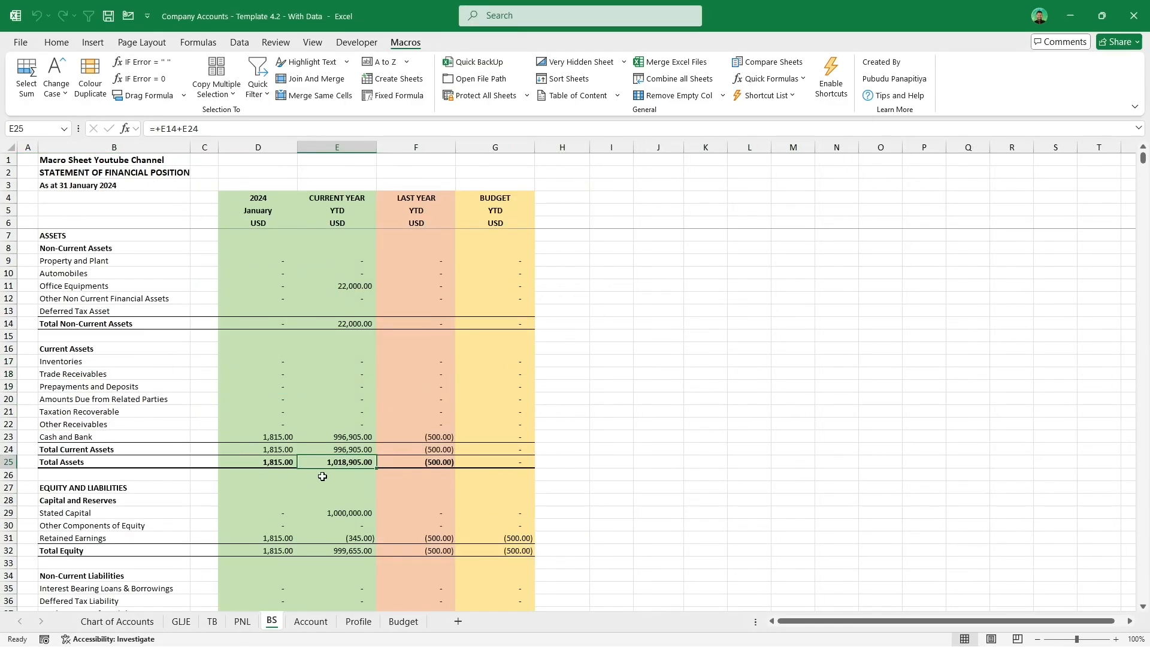
{"action": "double_click", "coordinate": [441, 462]}
{"action": "key", "text": "Return"}
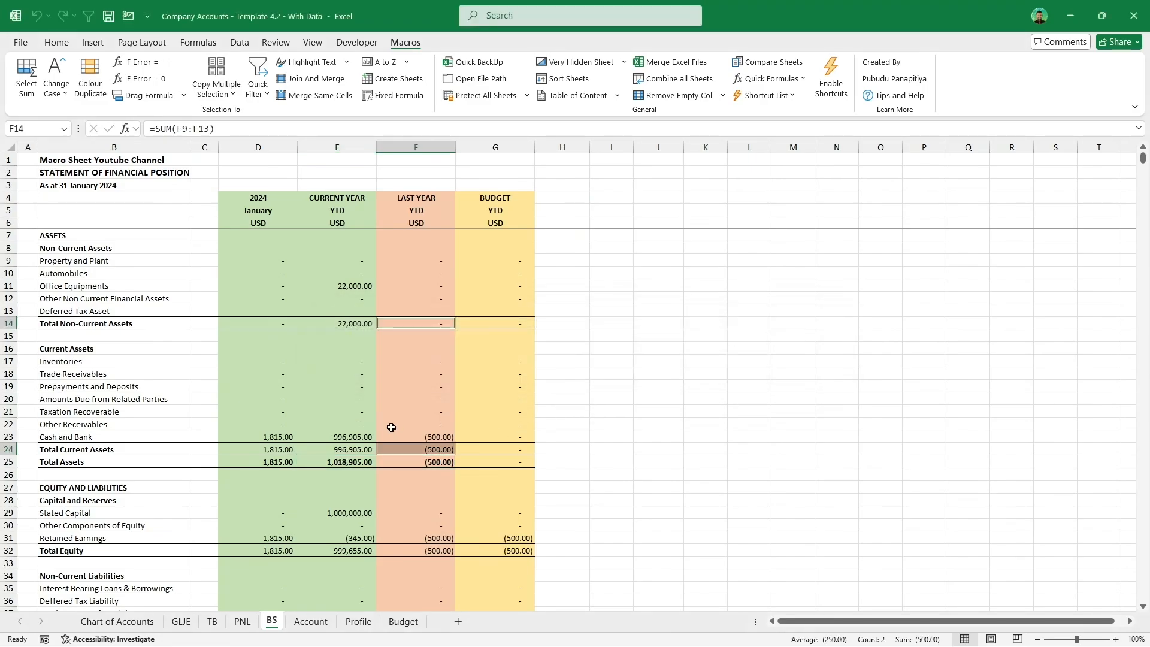
{"action": "left_click", "coordinate": [361, 451]}
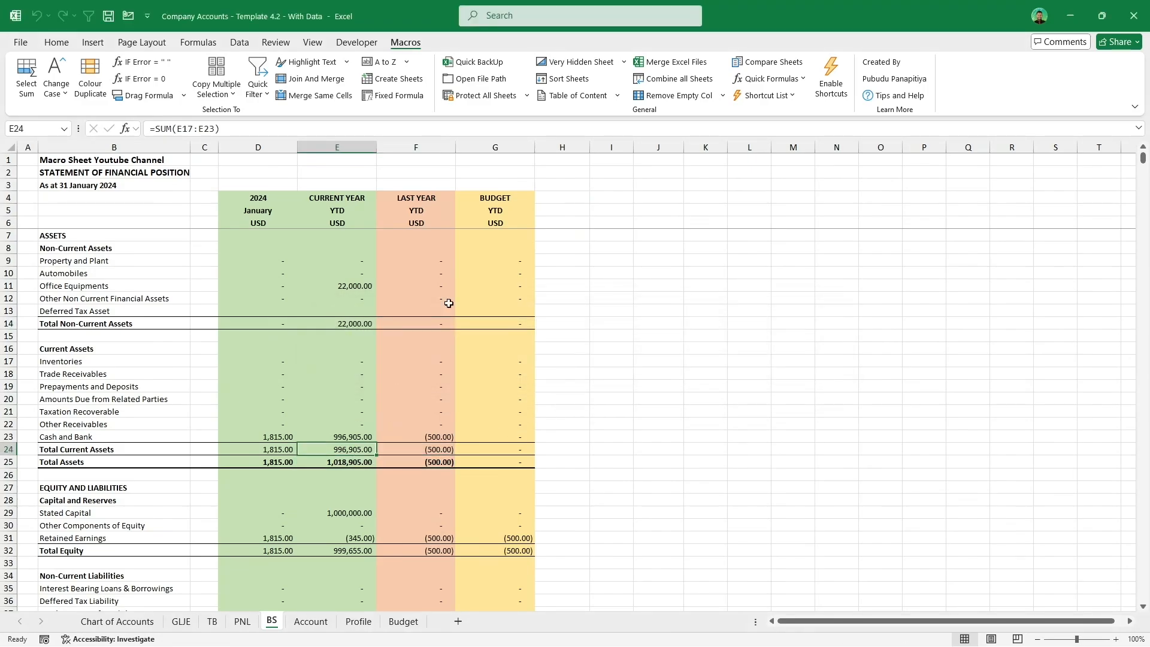
Step: Unprotect all sheets with the Unprotect All Sheets macro, entering the sheet password
{"action": "left_click", "coordinate": [531, 99]}
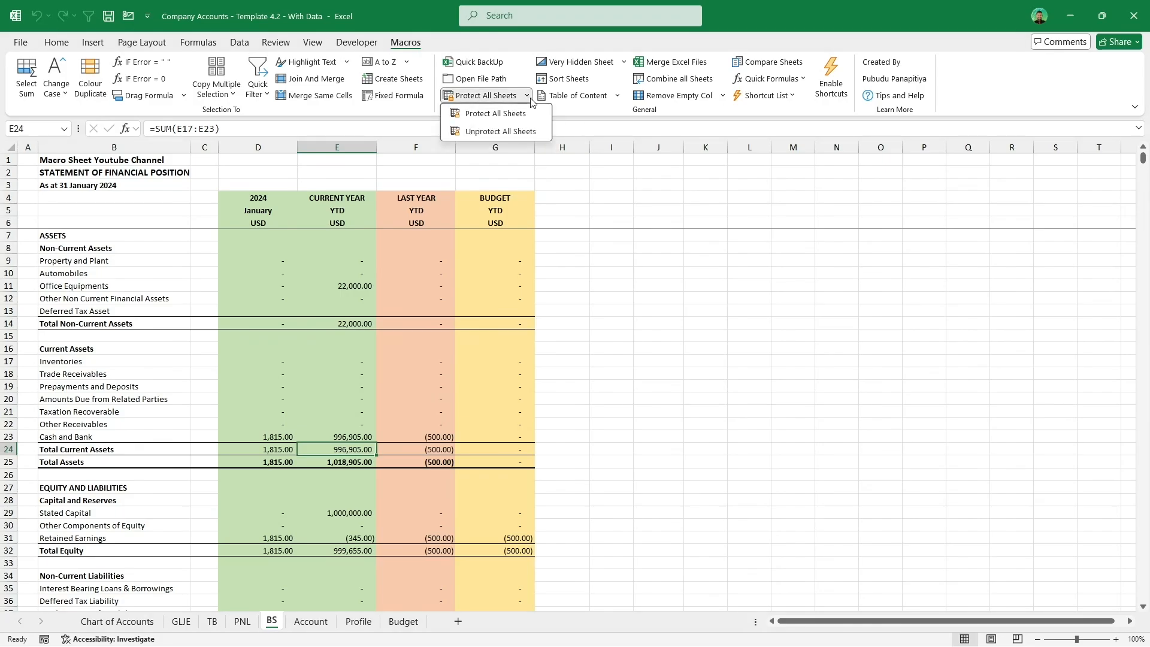
{"action": "left_click", "coordinate": [532, 132]}
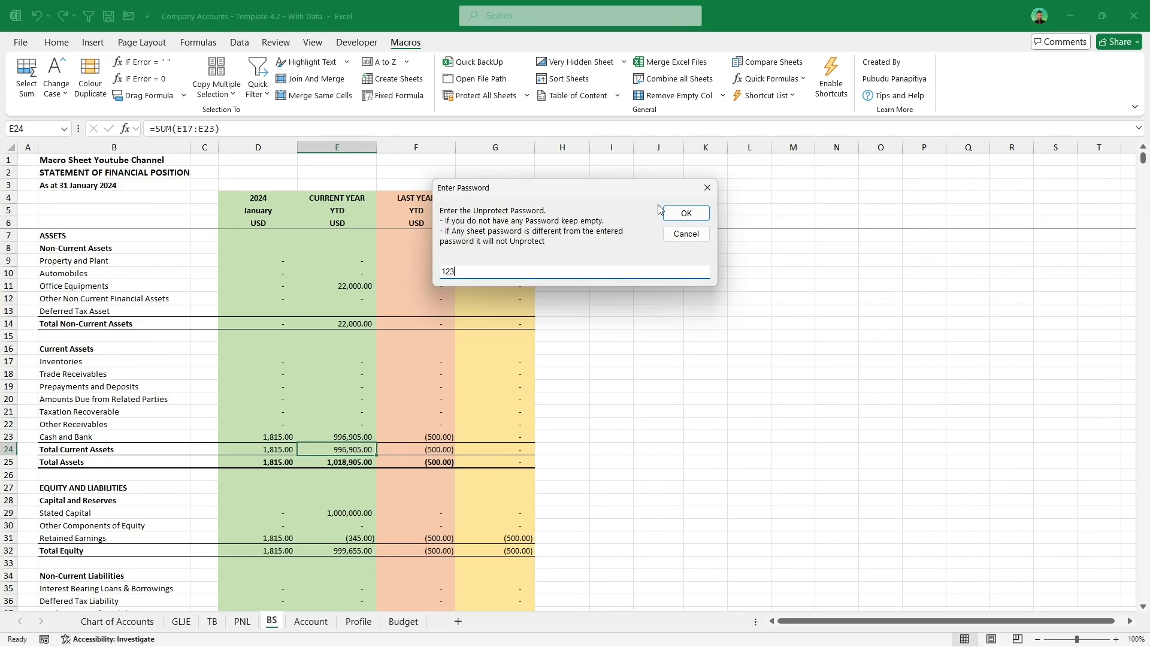
{"action": "left_click", "coordinate": [683, 213]}
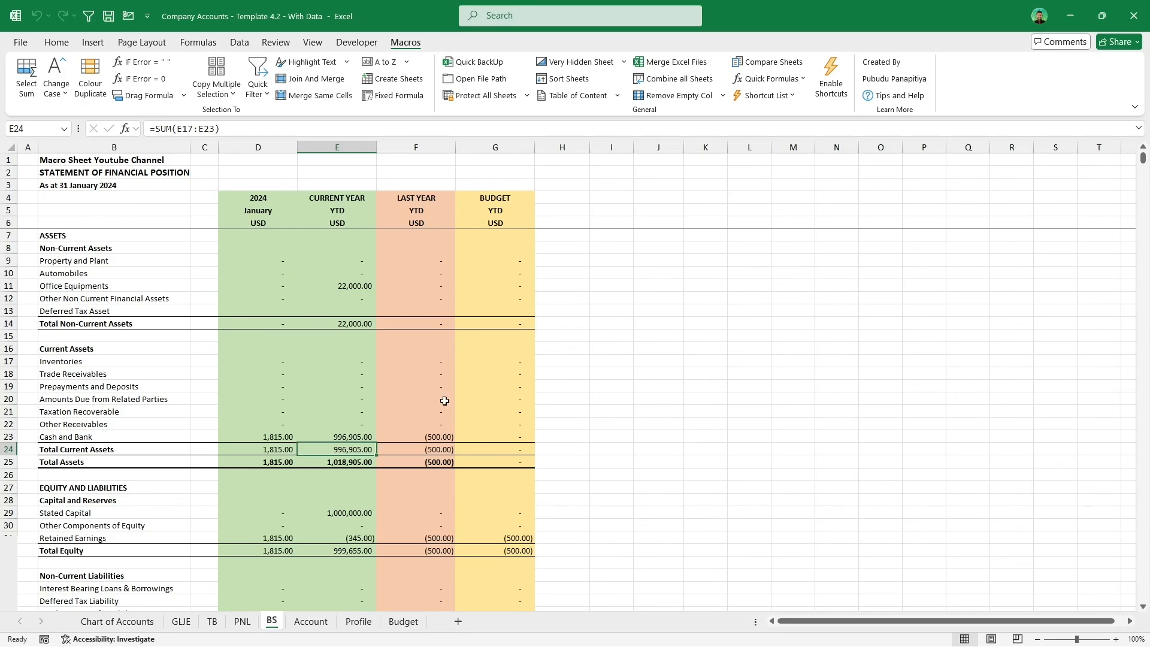
Step: Select PNL cells E20 and D20 to check that their formulas are accessible again
{"action": "left_click", "coordinate": [242, 622]}
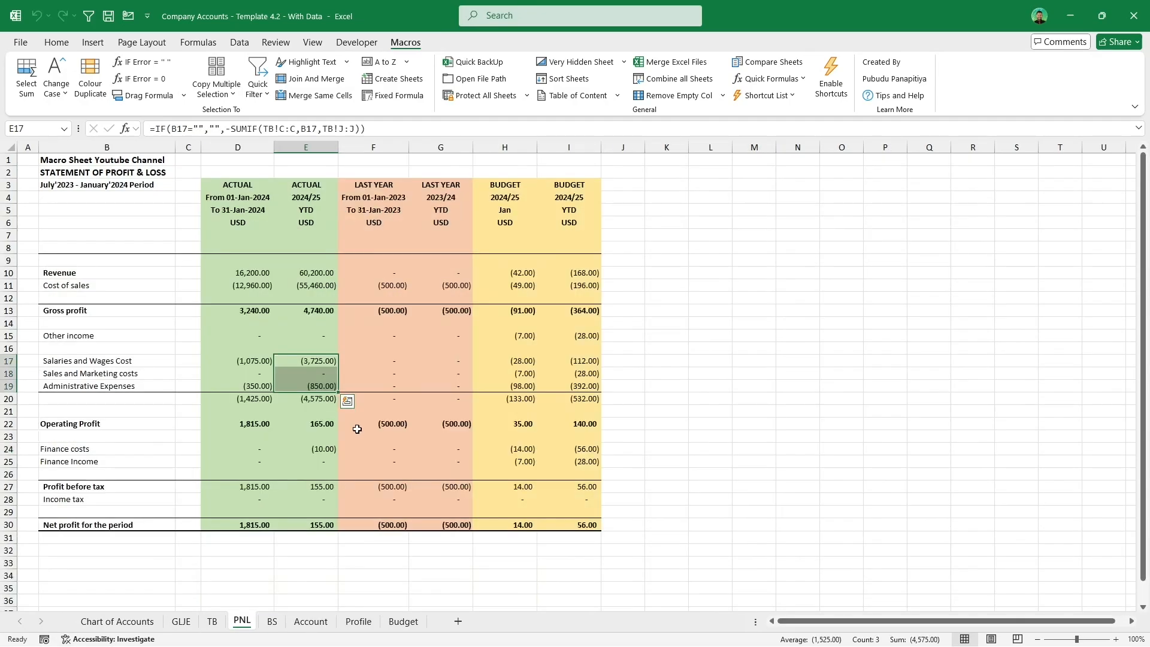
{"action": "left_click", "coordinate": [322, 399]}
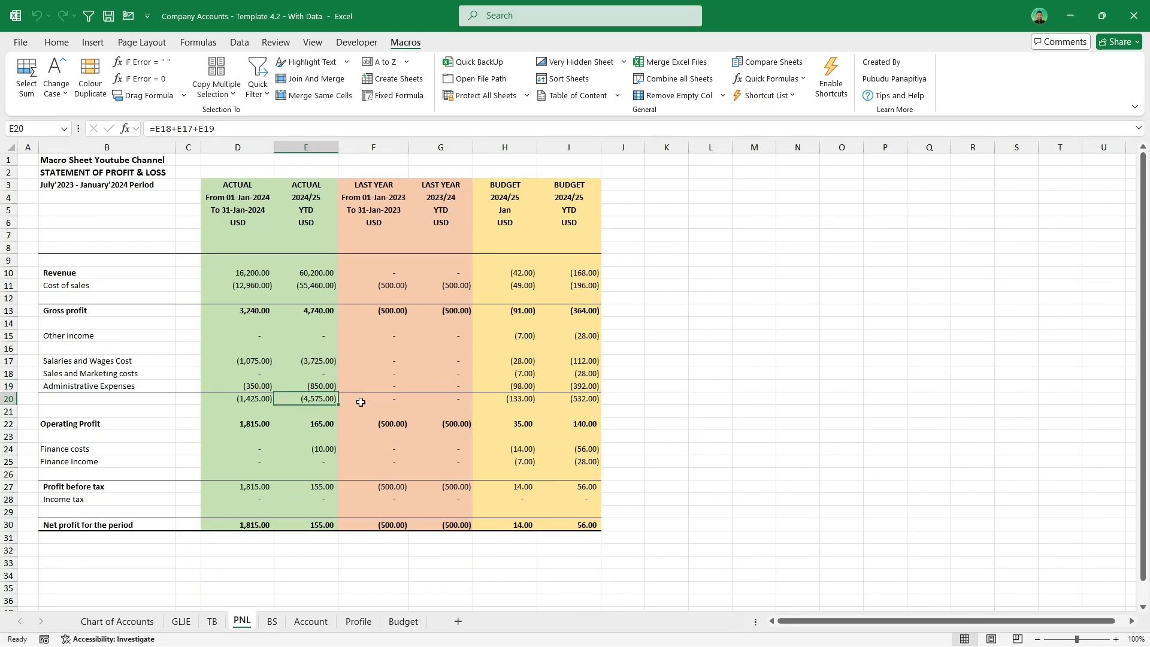
{"action": "left_click", "coordinate": [252, 398]}
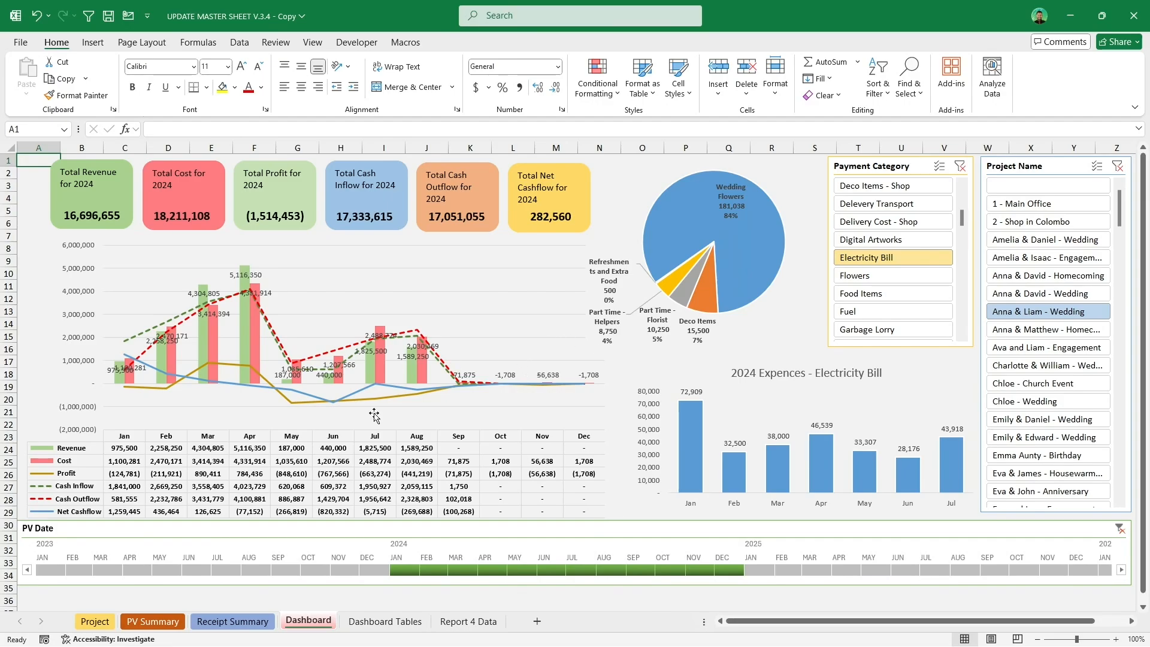
Step: Browse the UPDATE MASTER SHEET tabs and unhide the hidden Report 3 Data sheet
{"action": "left_click", "coordinate": [377, 625]}
{"action": "left_click", "coordinate": [462, 627]}
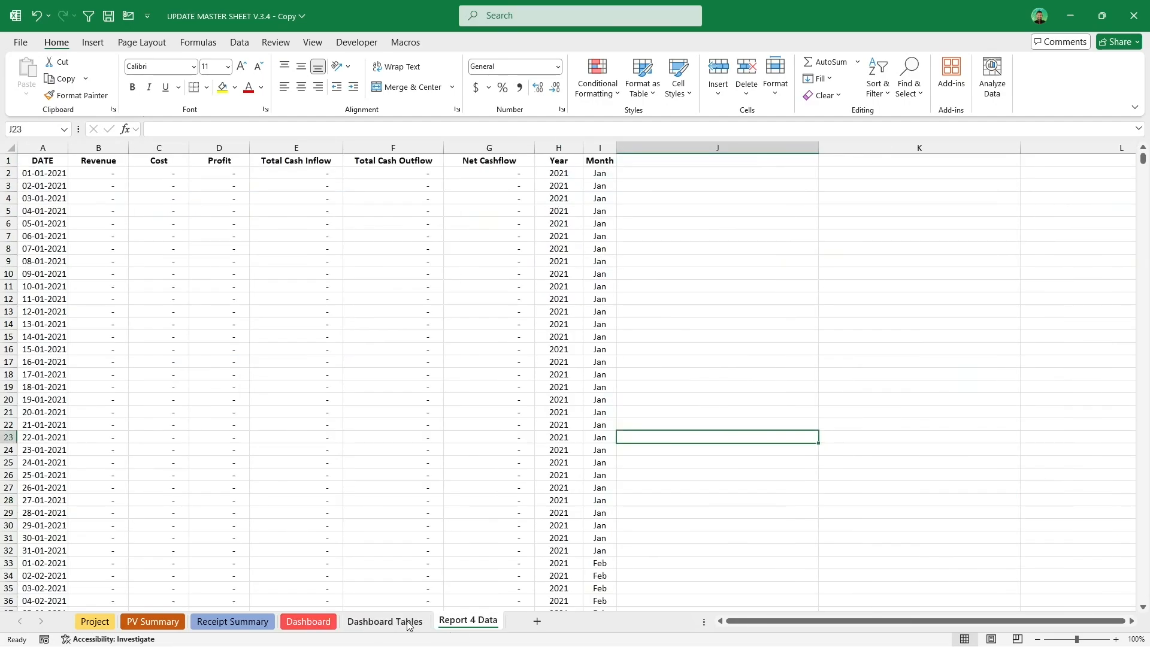
{"action": "left_click", "coordinate": [405, 626]}
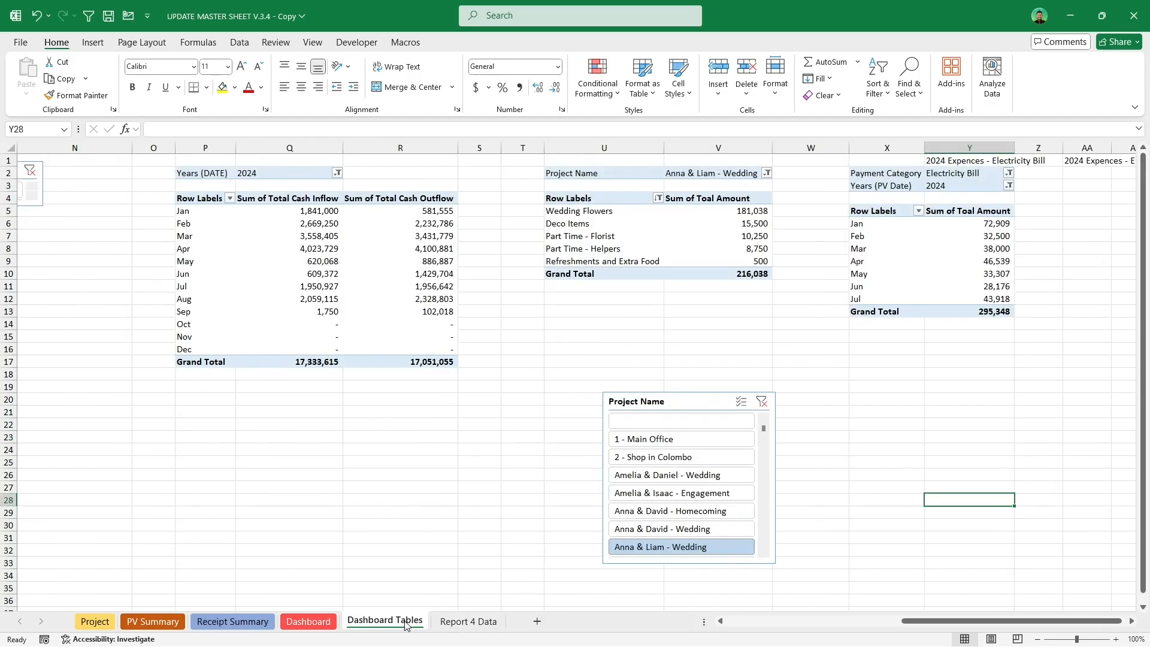
{"action": "right_click", "coordinate": [406, 625]}
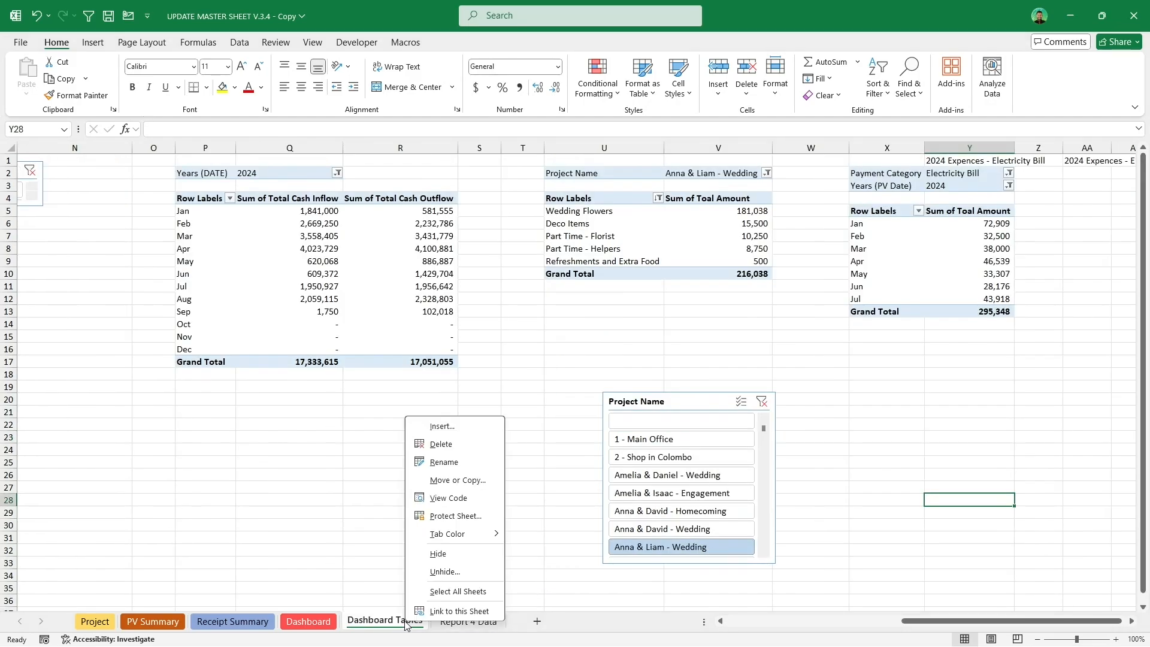
{"action": "left_click", "coordinate": [444, 572]}
{"action": "left_click", "coordinate": [466, 615]}
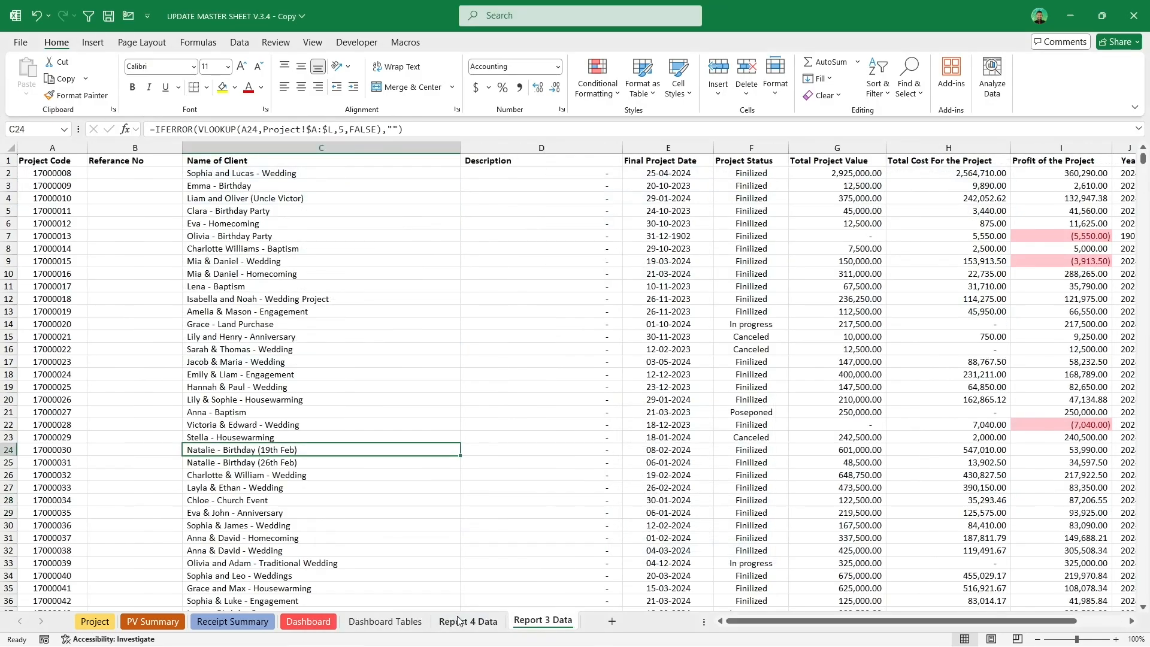
Step: Make the Dashboard Tables, Report 4 Data and Report 3 Data sheets very hidden with the Very Hidden Sheet macro
{"action": "left_click", "coordinate": [406, 620]}
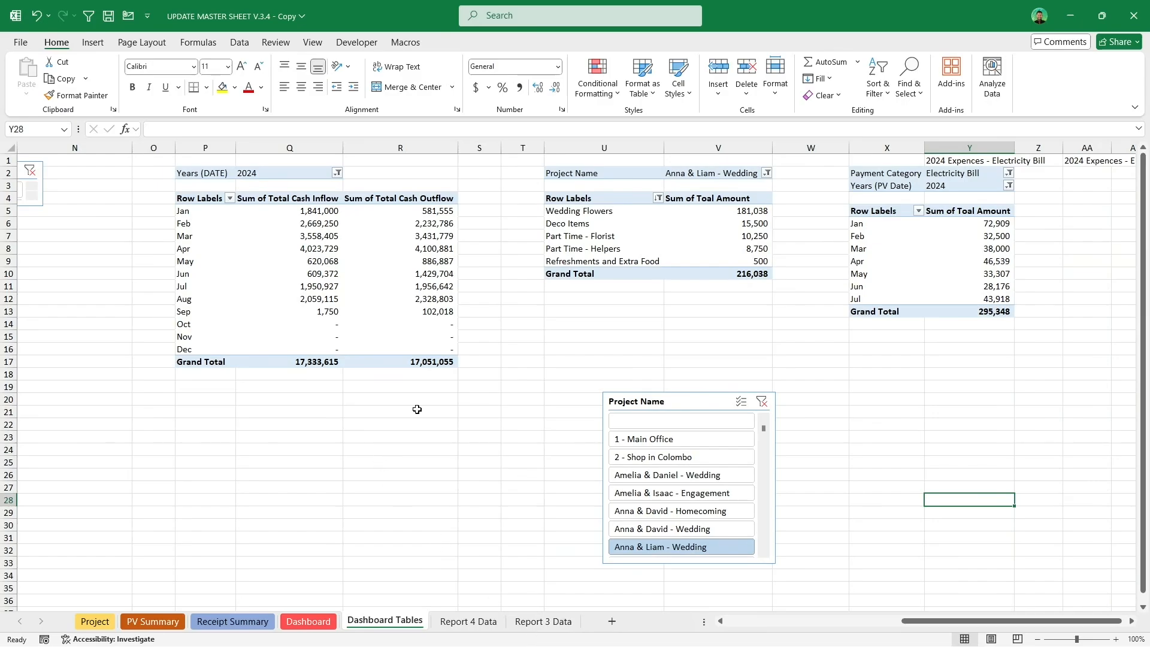
{"action": "left_click", "coordinate": [401, 42]}
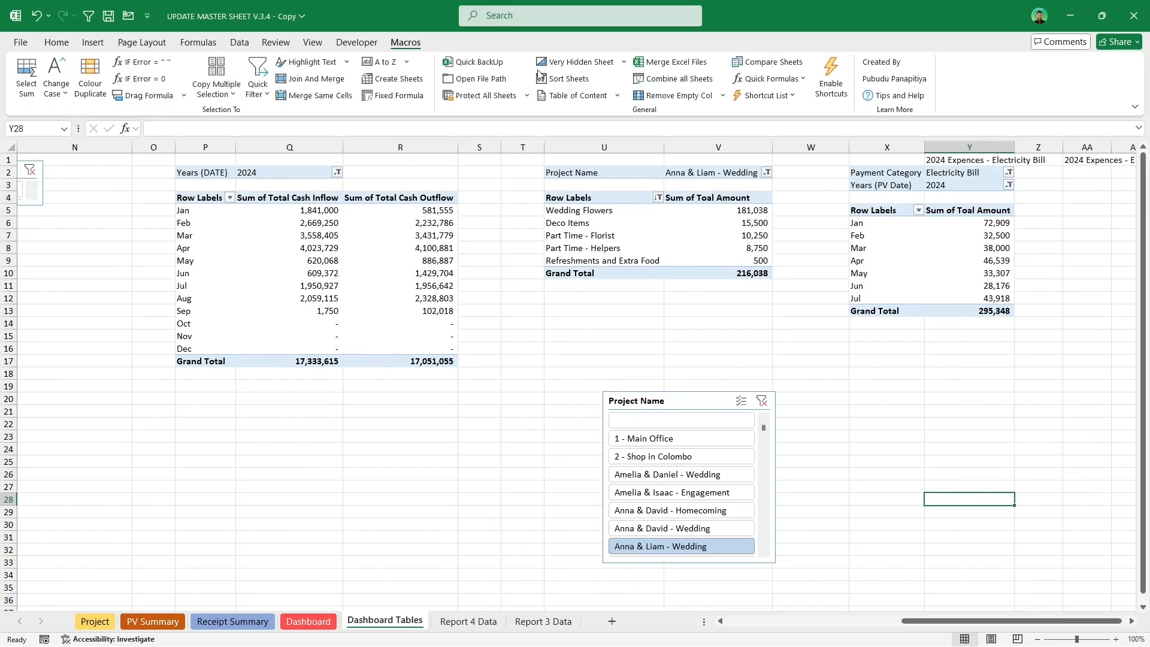
{"action": "left_click", "coordinate": [574, 63]}
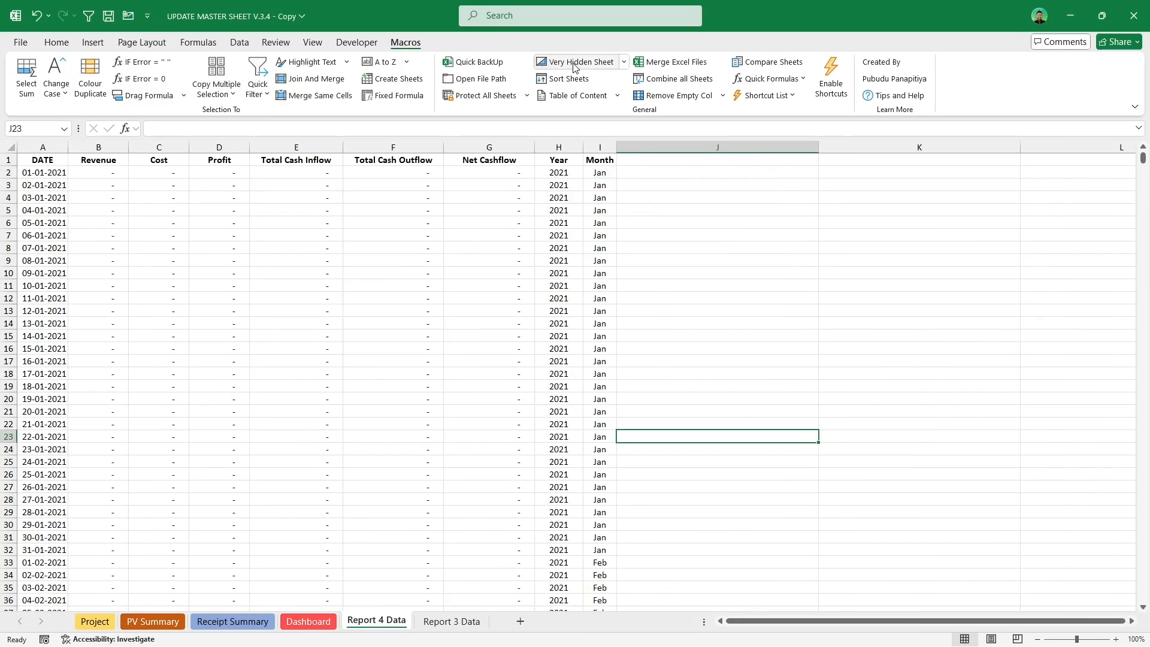
{"action": "left_click", "coordinate": [574, 65]}
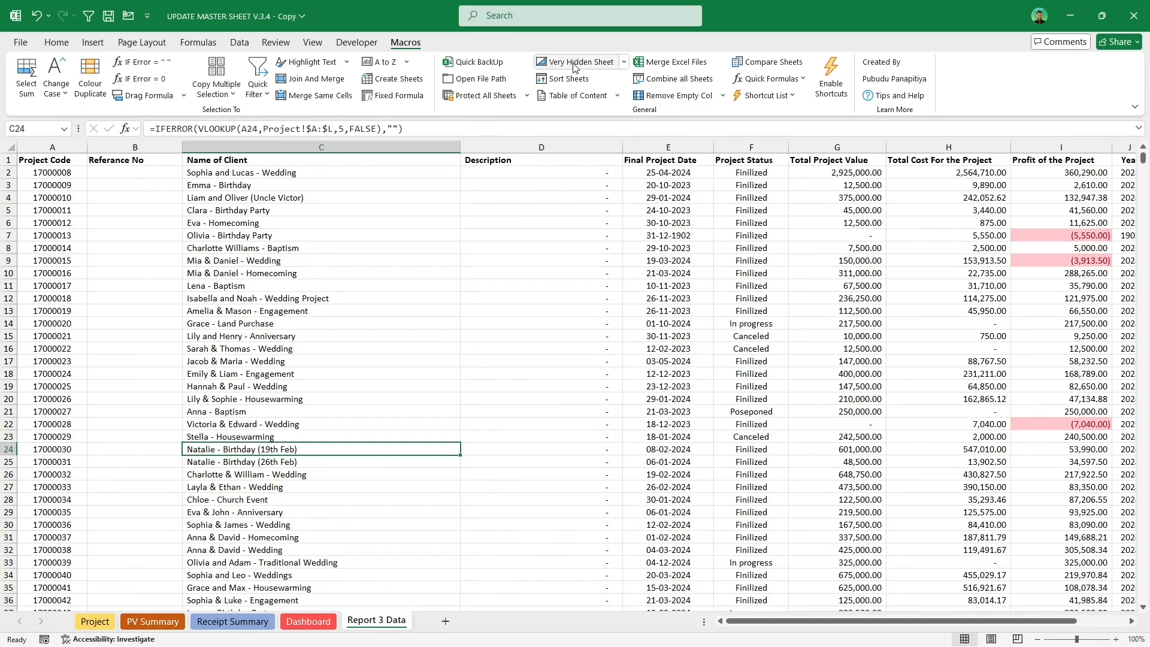
{"action": "left_click", "coordinate": [574, 64]}
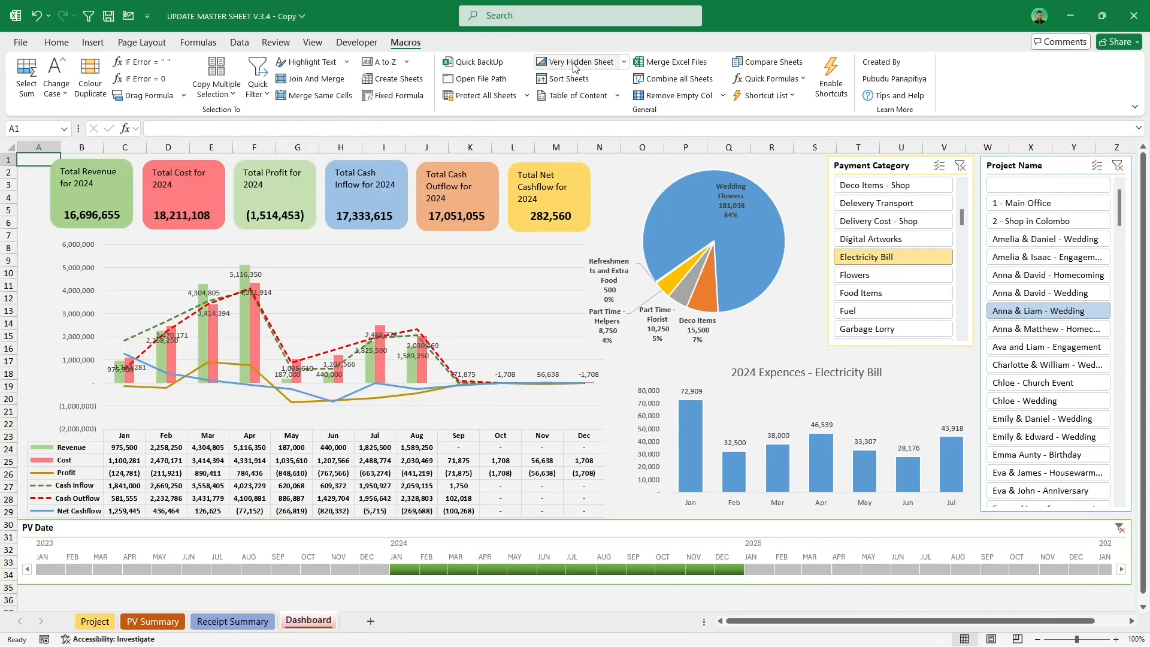
{"action": "right_click", "coordinate": [296, 624]}
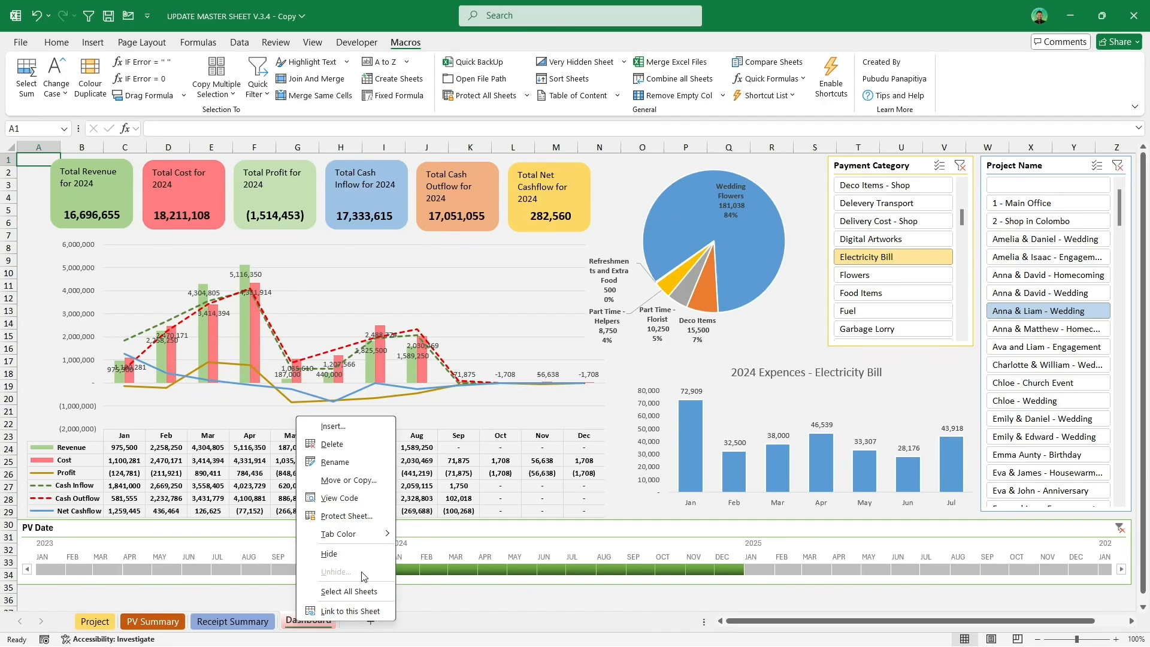
{"action": "left_click", "coordinate": [603, 411]}
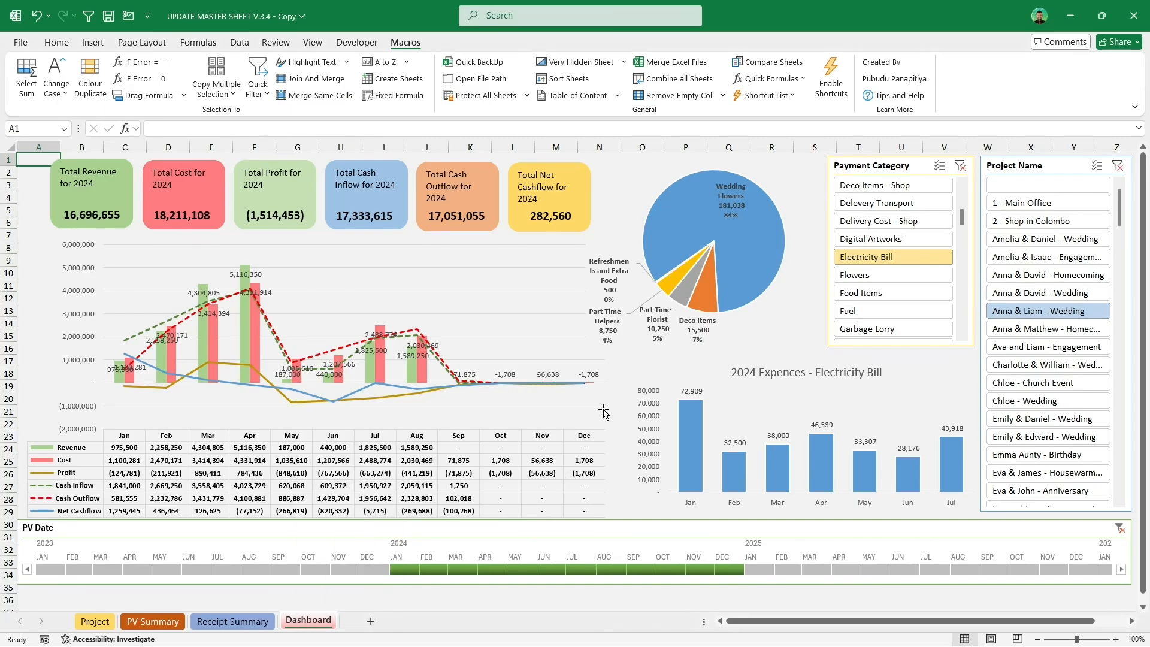
Step: Restore the very hidden sheets with Appear Very Hidden Sheets and open the Dashboard Tables, Report 4 Data and Report 3 Data tabs
{"action": "left_click", "coordinate": [625, 62]}
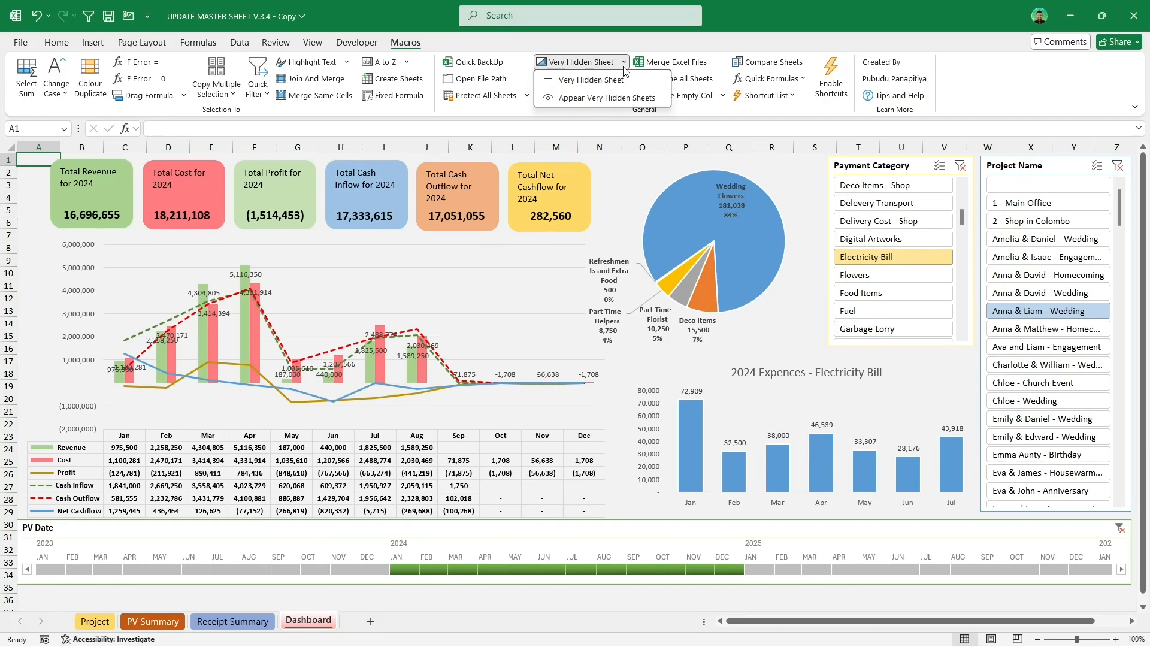
{"action": "left_click", "coordinate": [603, 99]}
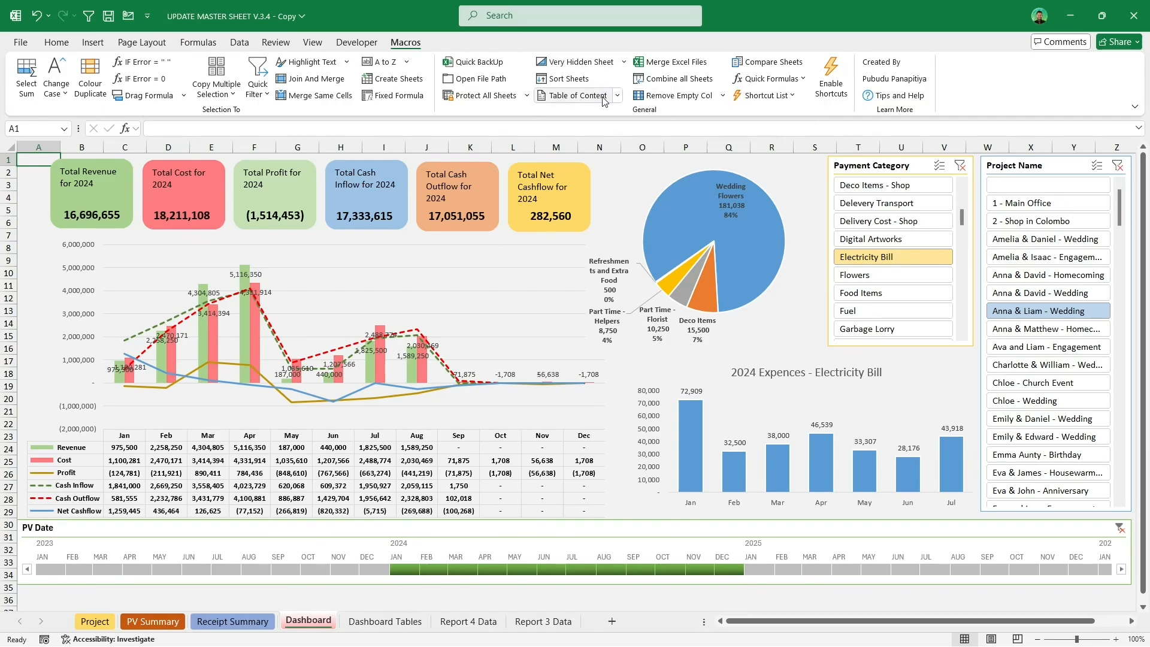
{"action": "left_click", "coordinate": [384, 622]}
{"action": "left_click", "coordinate": [451, 629]}
{"action": "left_click", "coordinate": [537, 626]}
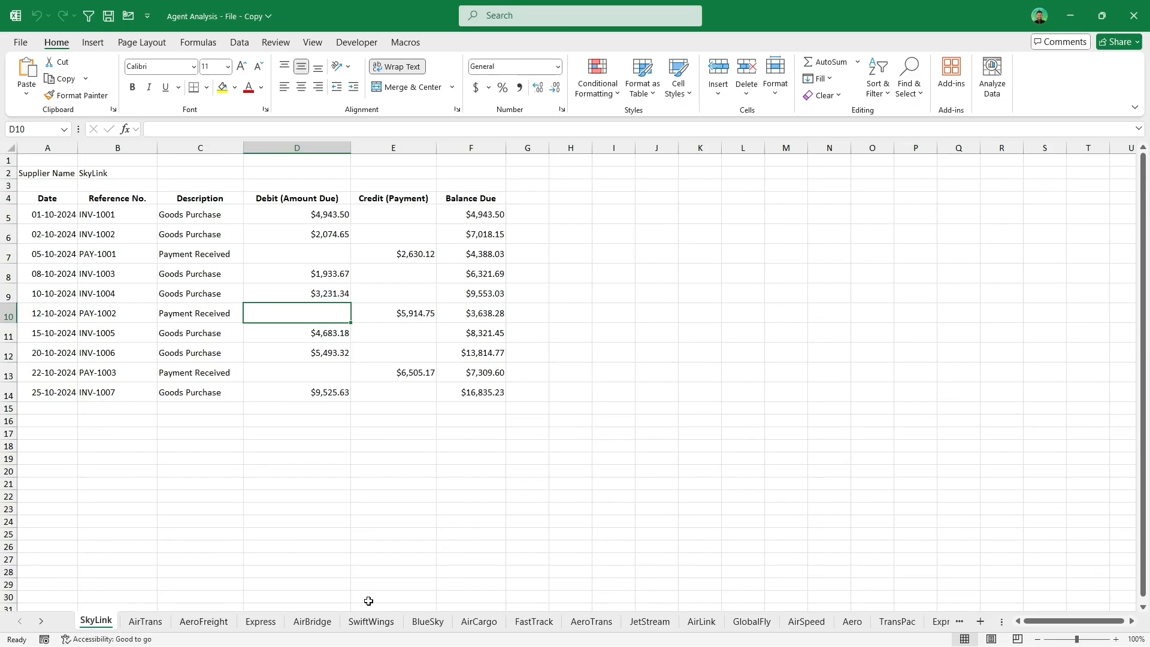
Step: Sort all sheets of the Agent Analysis workbook in ascending A to Z order with the Sort Sheets macro
{"action": "right_click", "coordinate": [31, 620]}
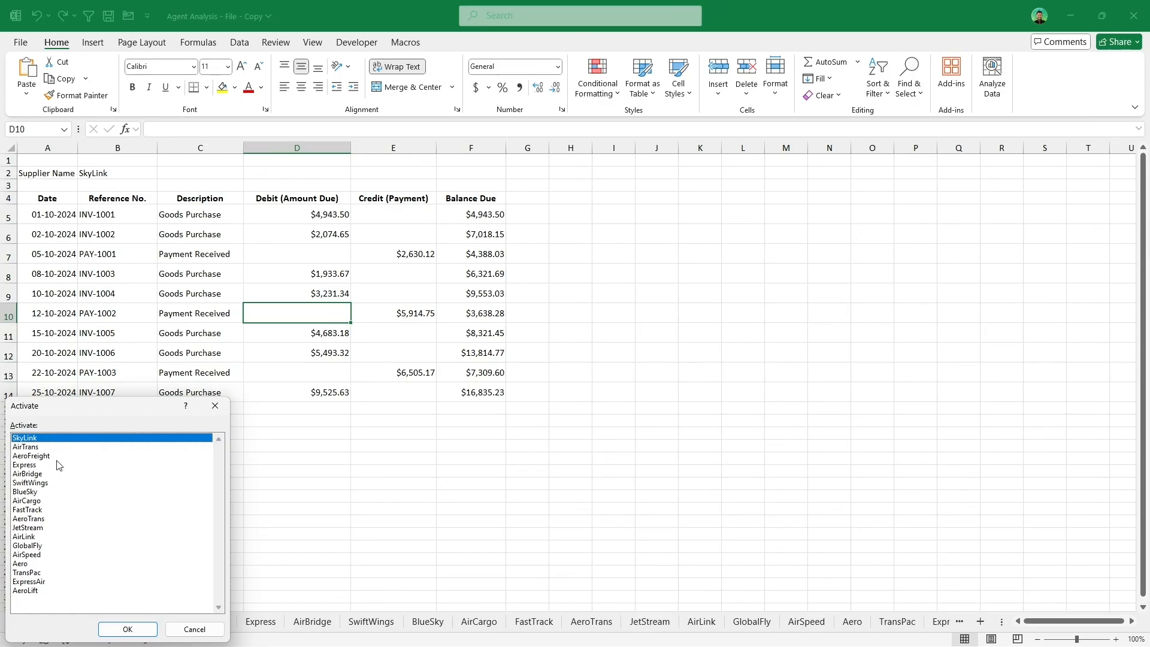
{"action": "left_click", "coordinate": [193, 628]}
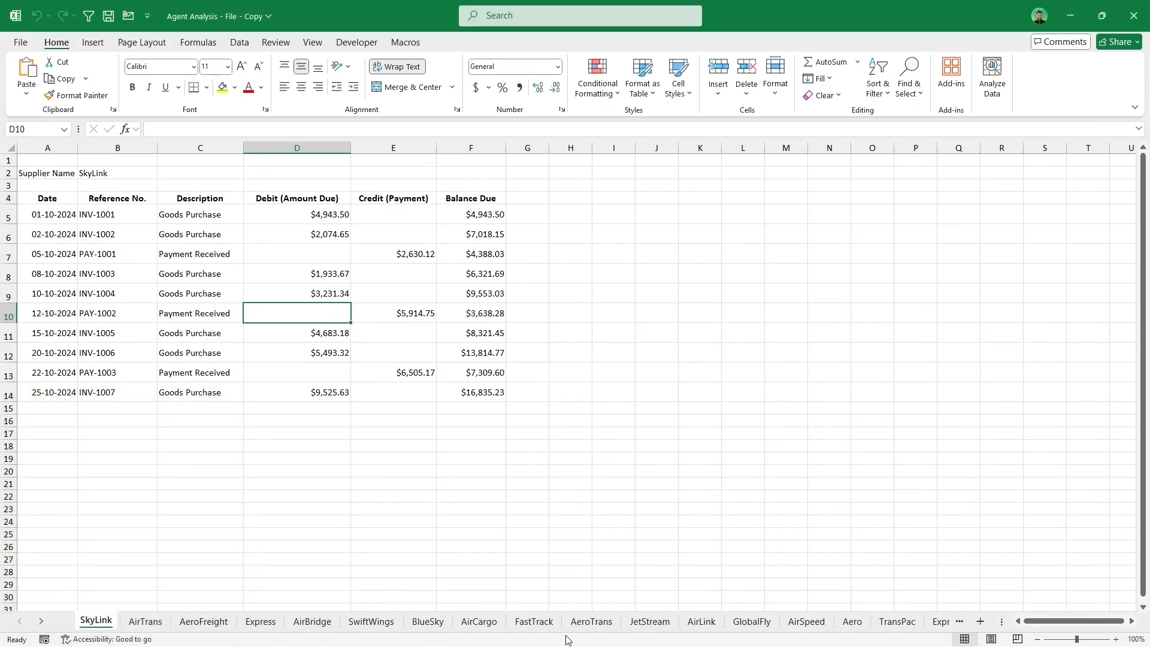
{"action": "left_click", "coordinate": [204, 317]}
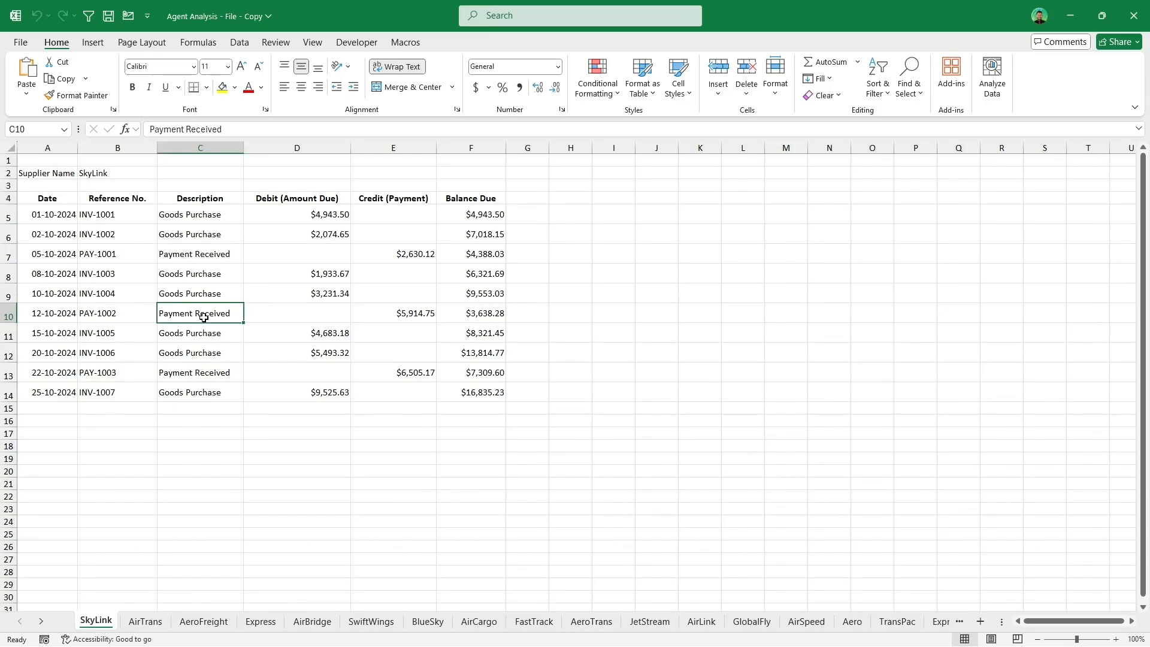
{"action": "left_click", "coordinate": [407, 43]}
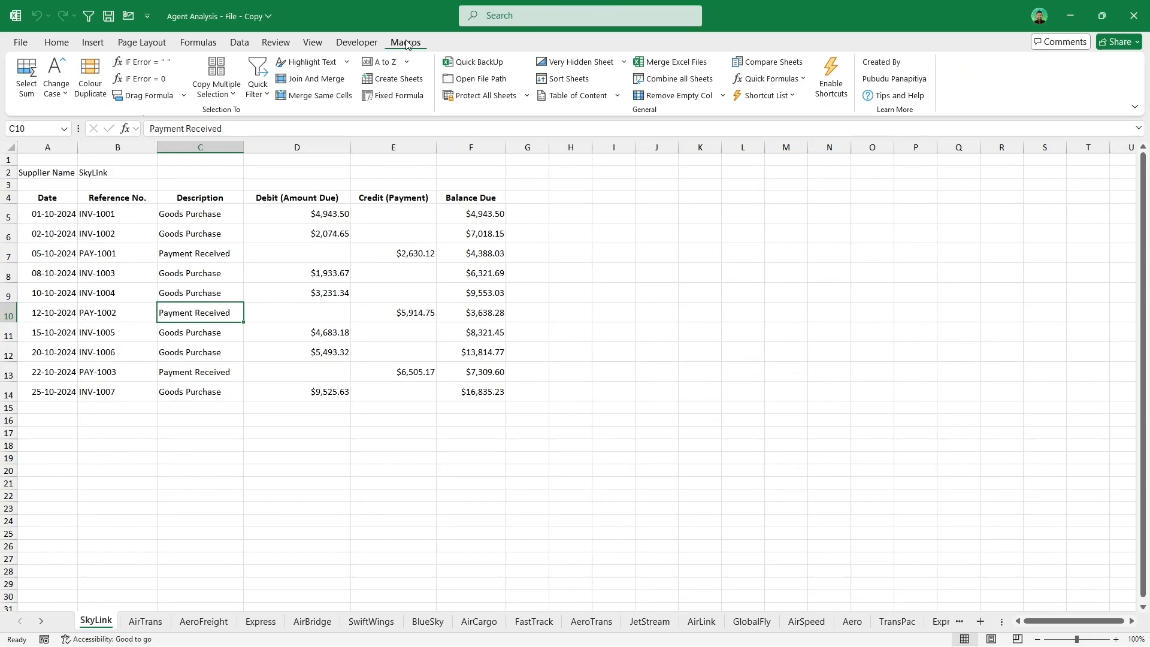
{"action": "left_click", "coordinate": [552, 79]}
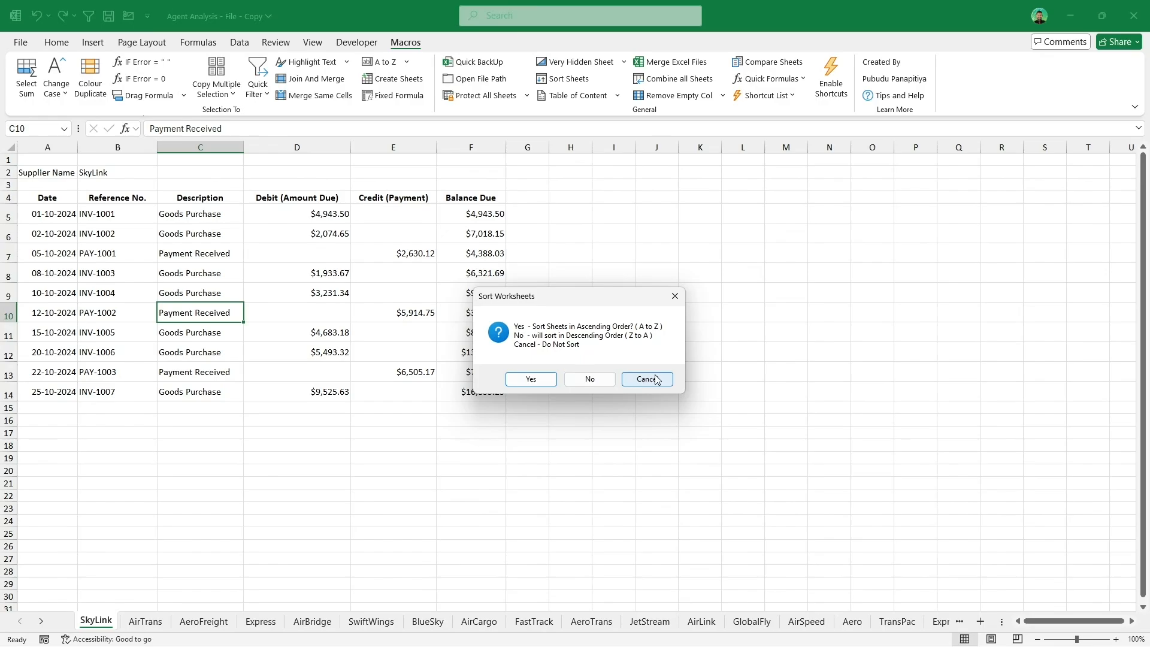
{"action": "left_click", "coordinate": [530, 380]}
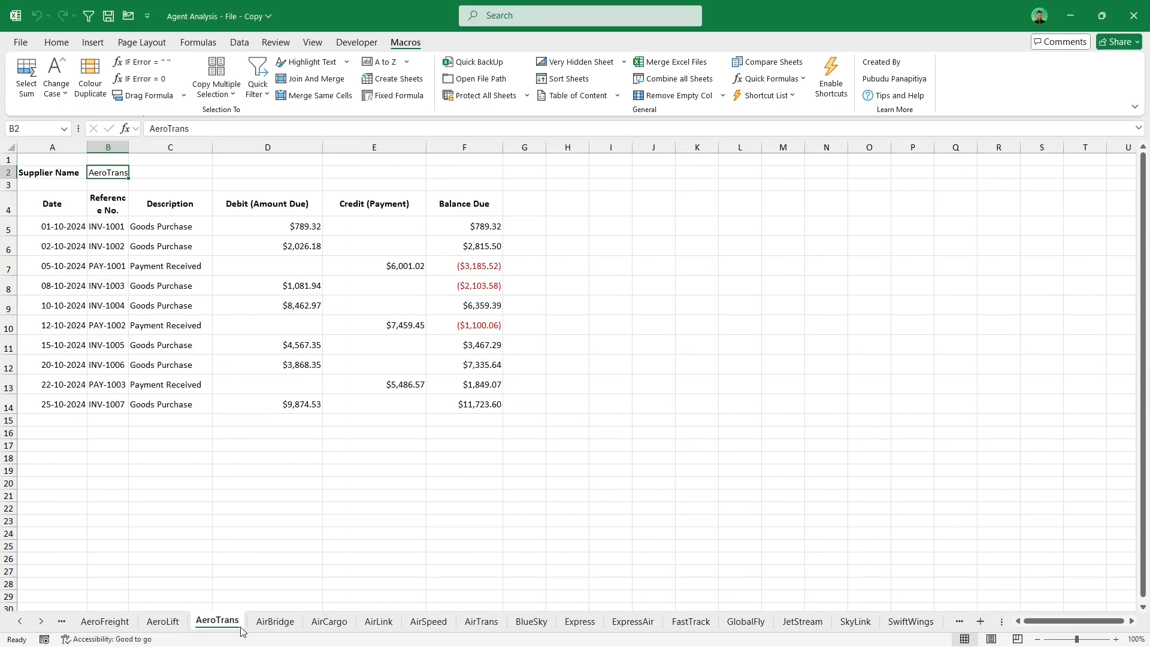
Step: Review the sorted sheet list and browse the first supplier sheets
{"action": "right_click", "coordinate": [35, 622]}
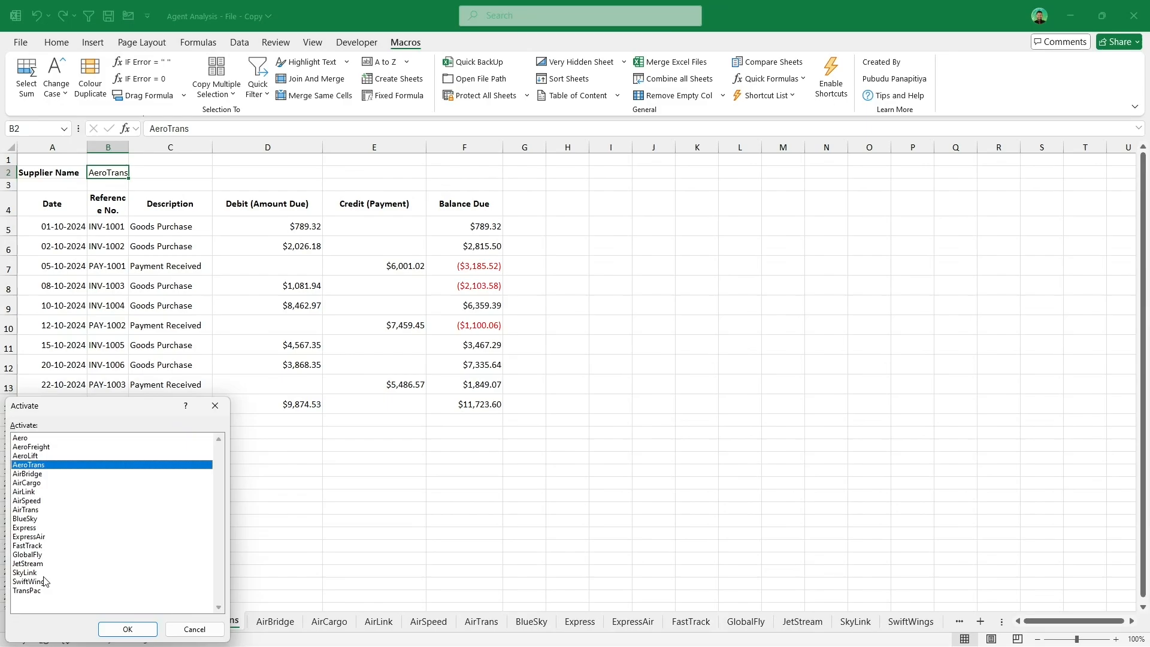
{"action": "left_click", "coordinate": [195, 631]}
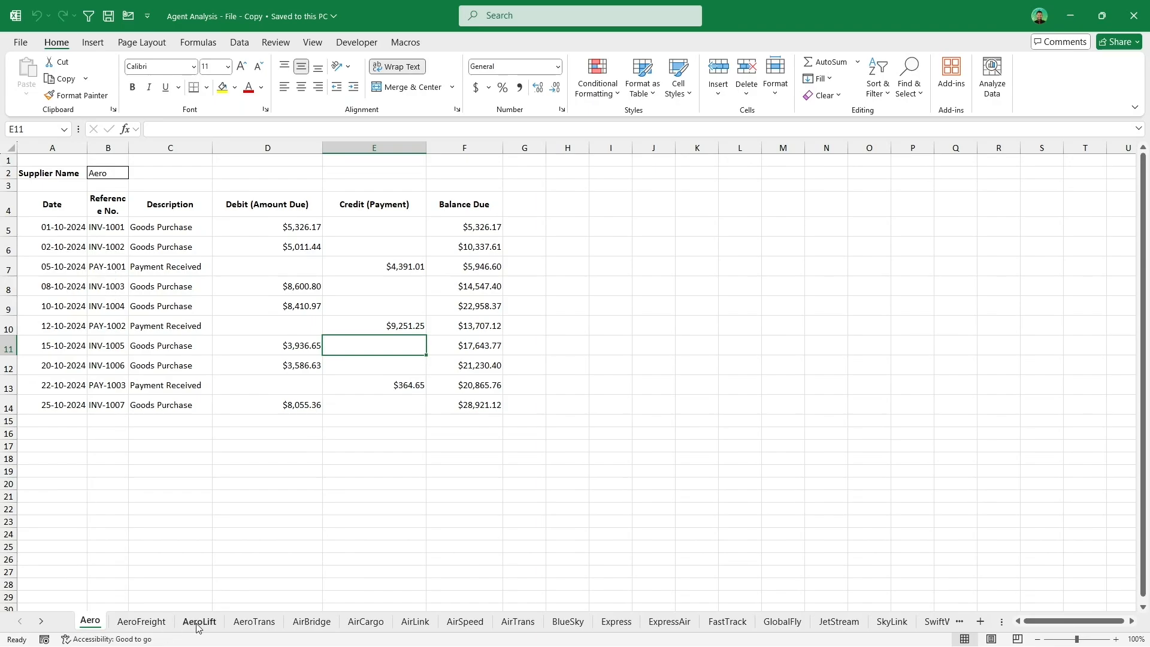
{"action": "left_click", "coordinate": [235, 626]}
{"action": "key", "text": "ctrl+Page_Down"}
{"action": "left_click", "coordinate": [91, 624]}
{"action": "left_click", "coordinate": [144, 273]}
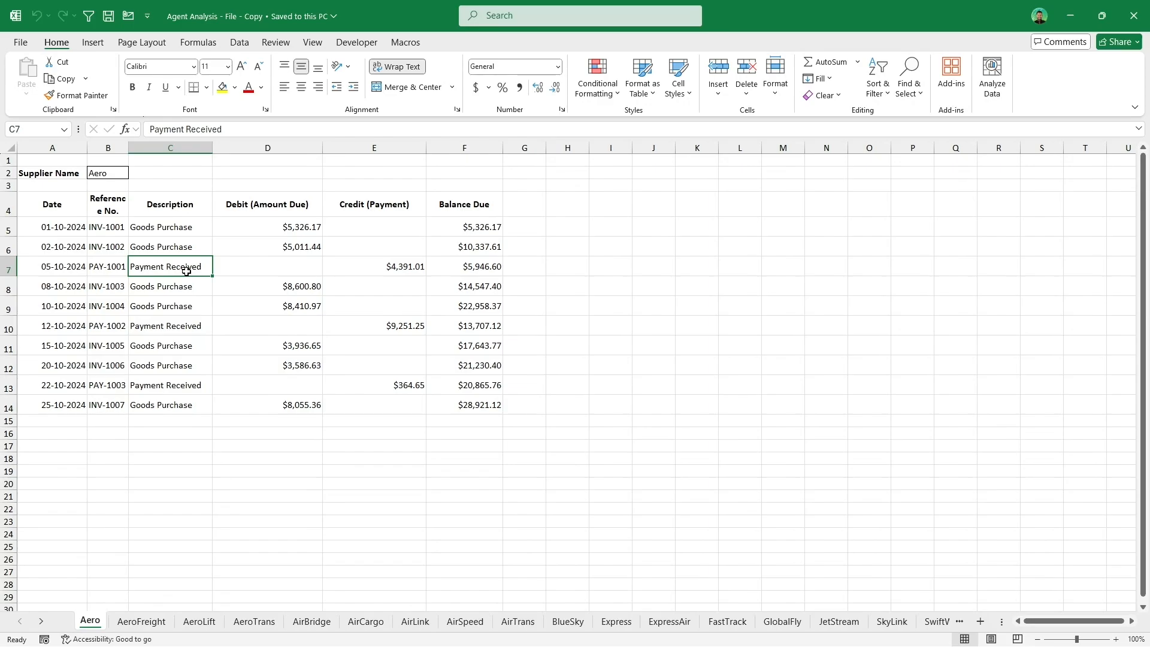
Step: Create a table of contents sheet listing all supplier sheets with the Table of Content macro
{"action": "left_click", "coordinate": [408, 43]}
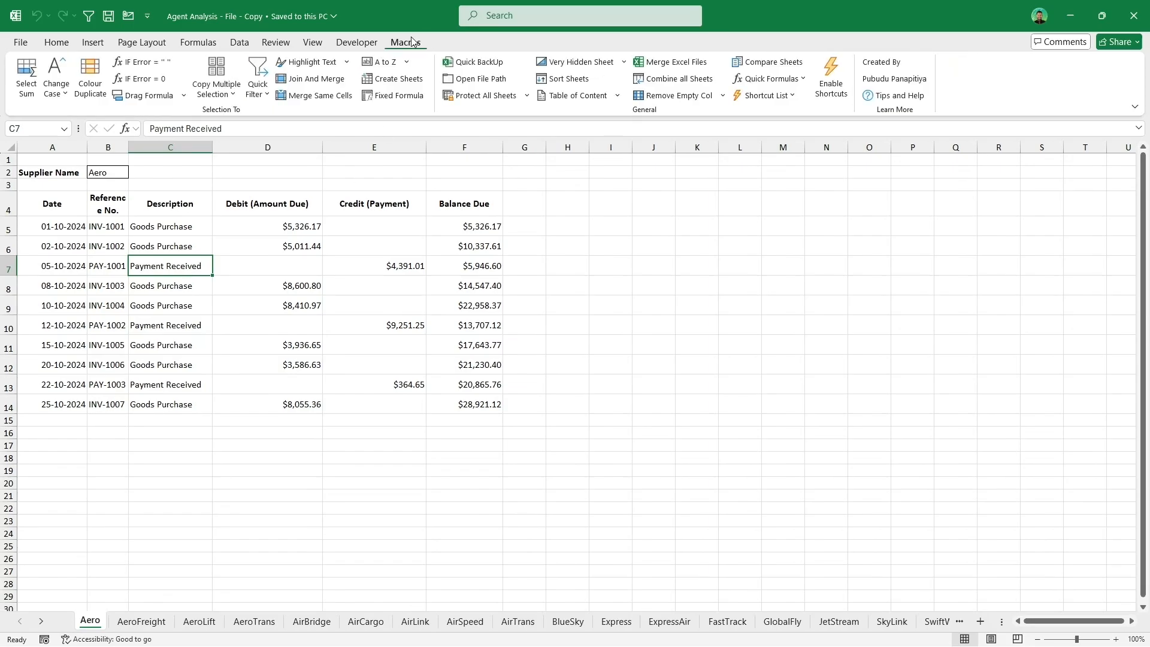
{"action": "left_click", "coordinate": [579, 95]}
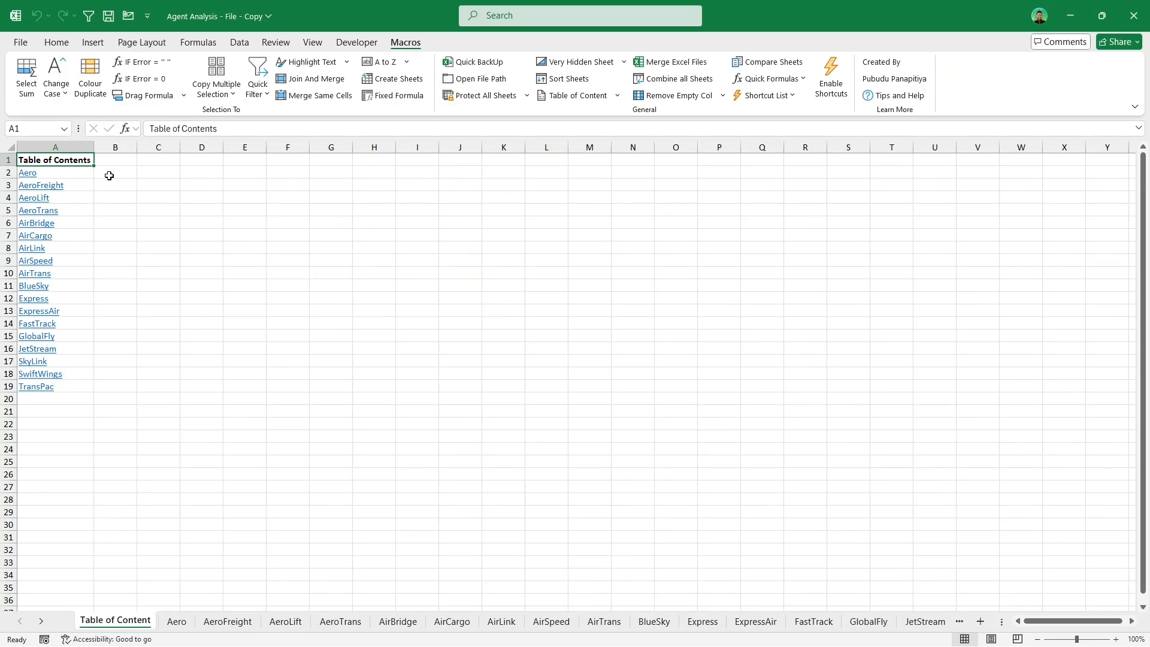
{"action": "left_click_drag", "start_coordinate": [84, 173], "coordinate": [59, 387]}
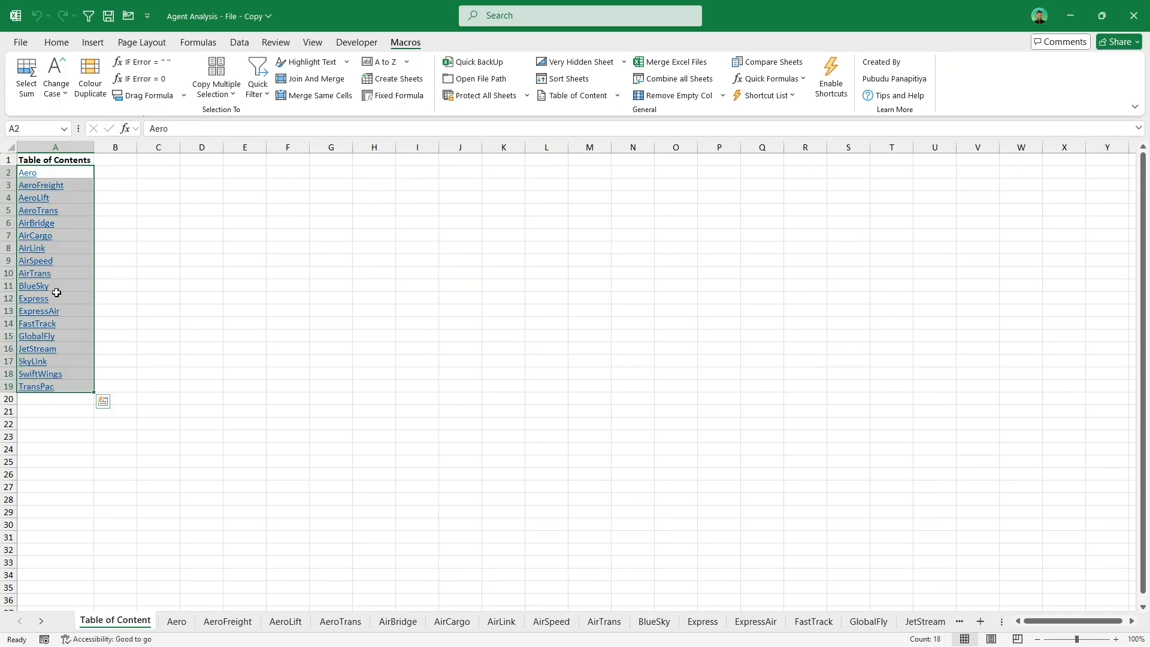
Step: Test the table of contents links by jumping to the AirLink and Express sheets
{"action": "left_click", "coordinate": [38, 250]}
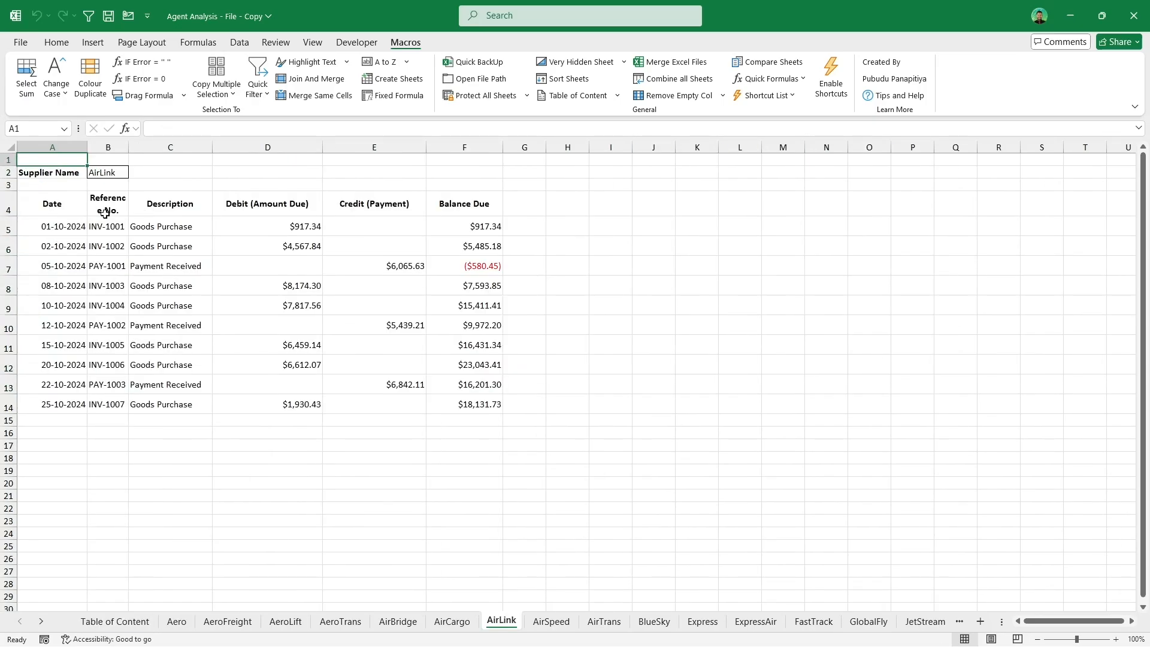
{"action": "left_click", "coordinate": [118, 622]}
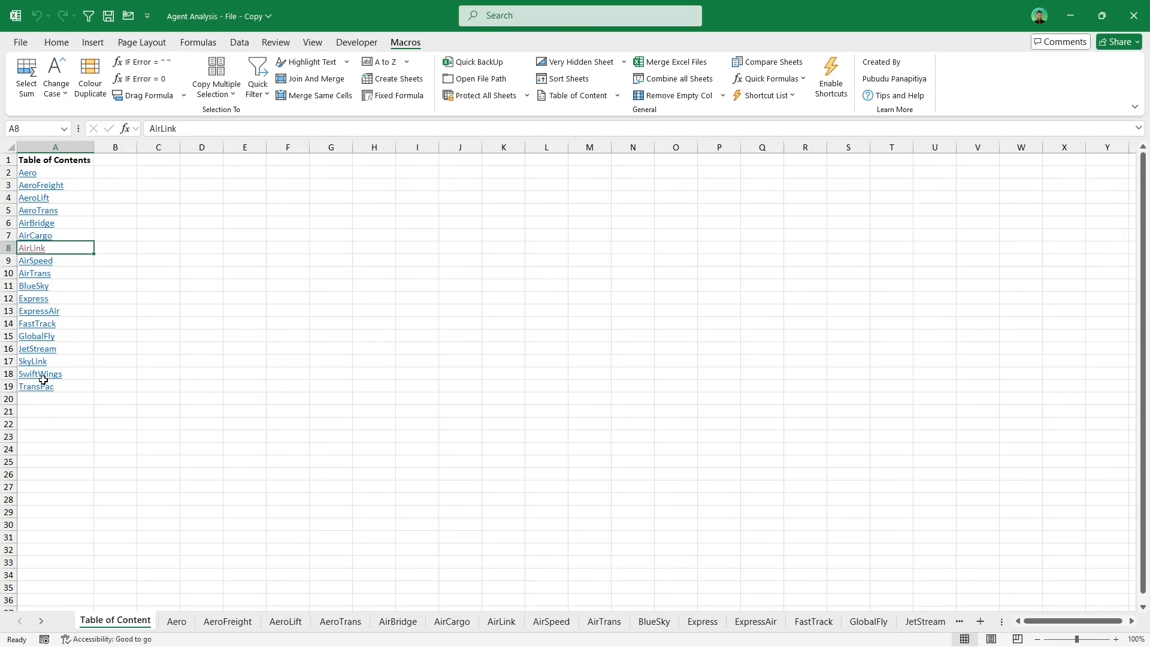
{"action": "left_click", "coordinate": [43, 303]}
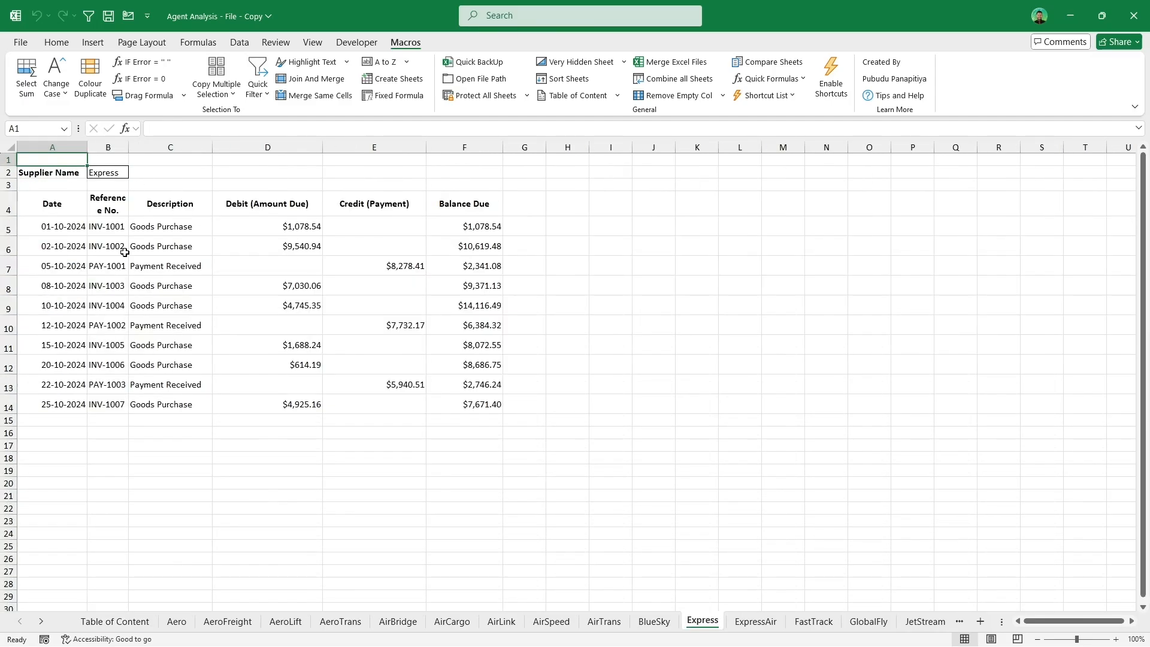
Step: Open the JetStream sheet and add a Back To TOC link in cell A1 named "Back to Table of Content"
{"action": "left_click", "coordinate": [39, 349]}
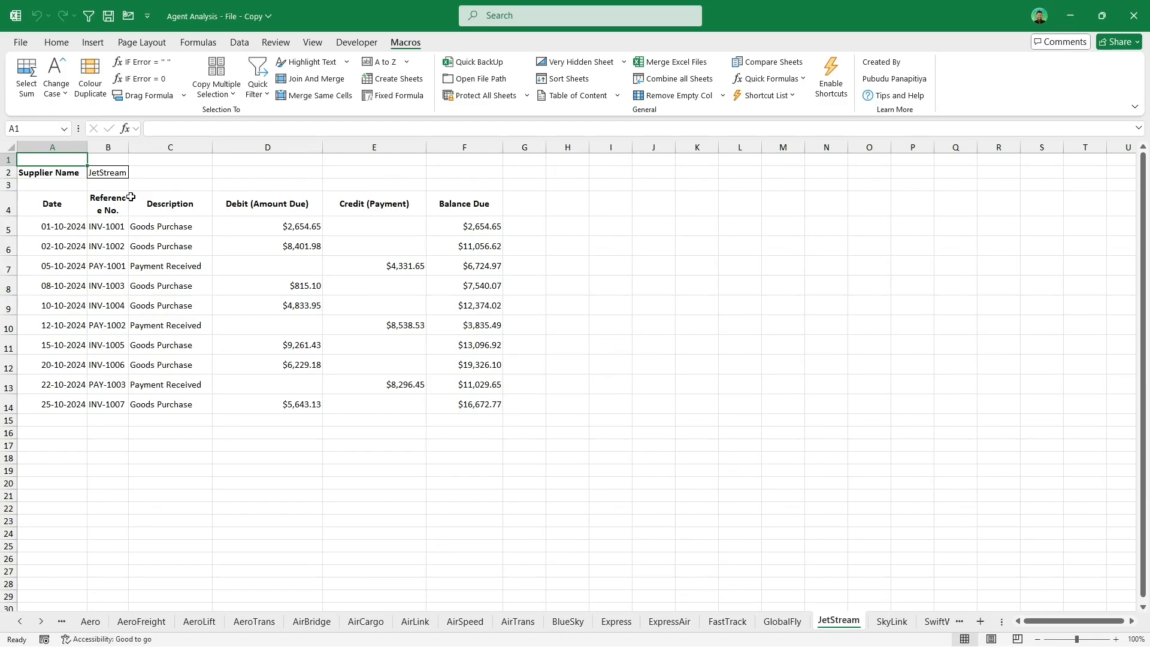
{"action": "left_click", "coordinate": [617, 96]}
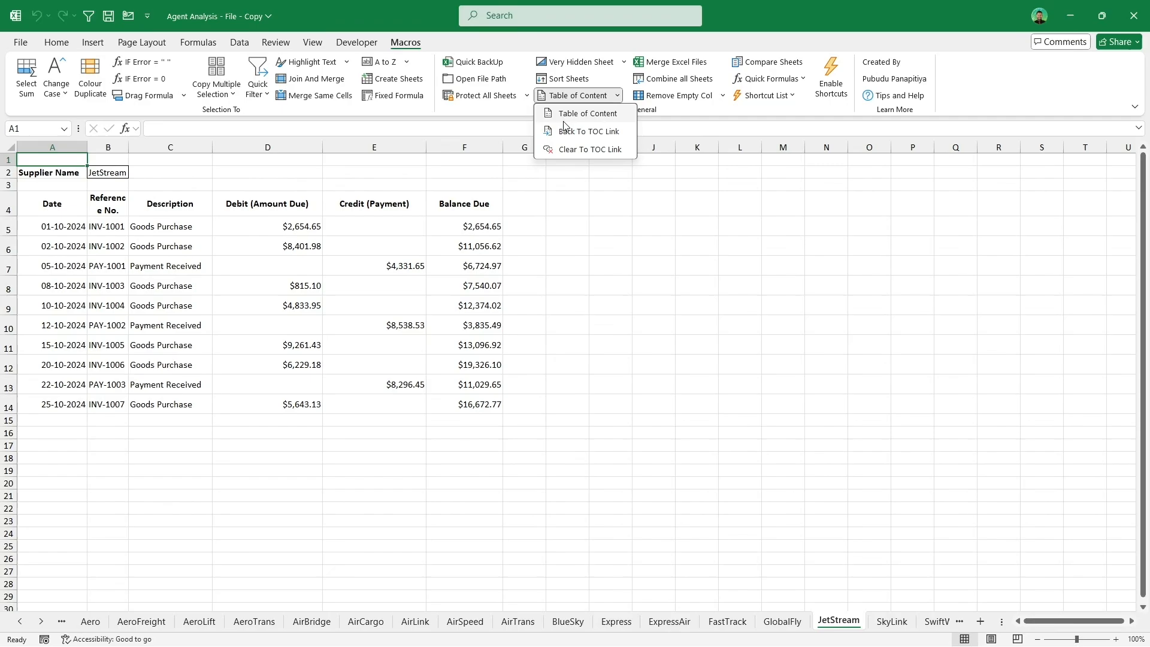
{"action": "left_click", "coordinate": [574, 137]}
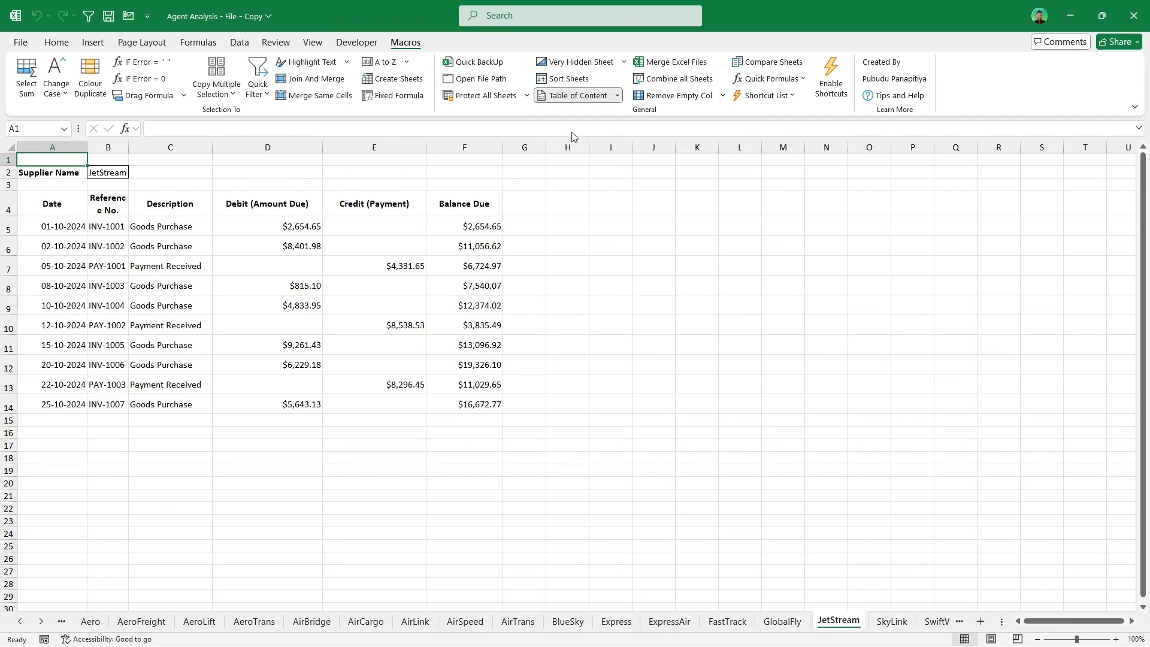
{"action": "left_click", "coordinate": [48, 163]}
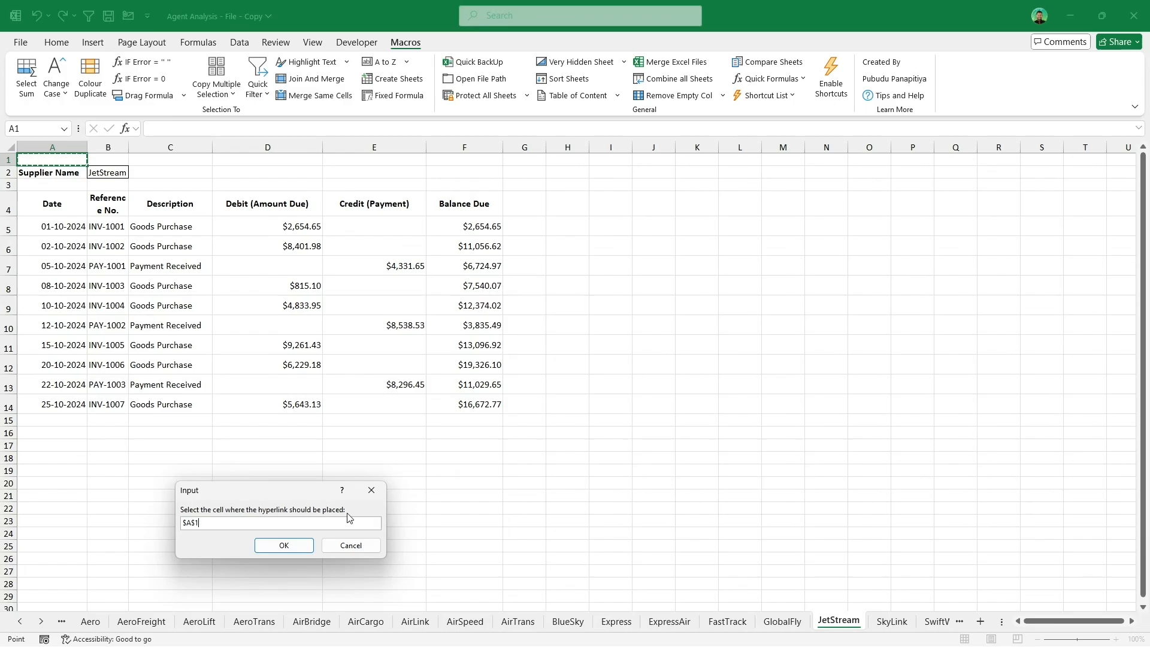
{"action": "left_click", "coordinate": [281, 547]}
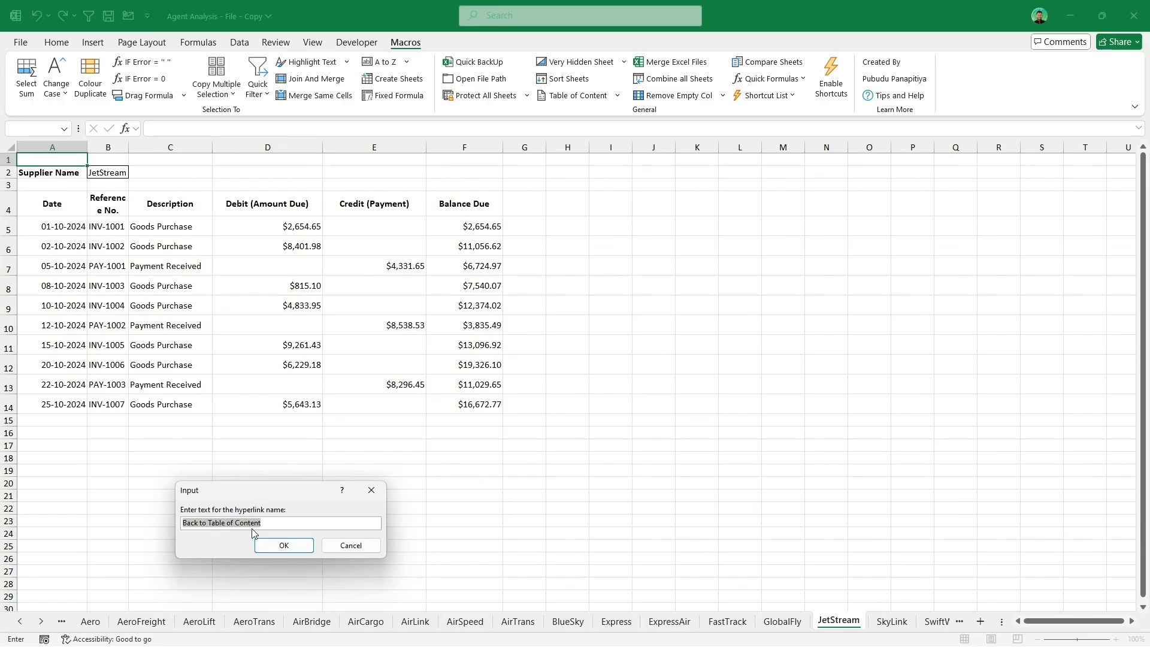
{"action": "left_click", "coordinate": [280, 547]}
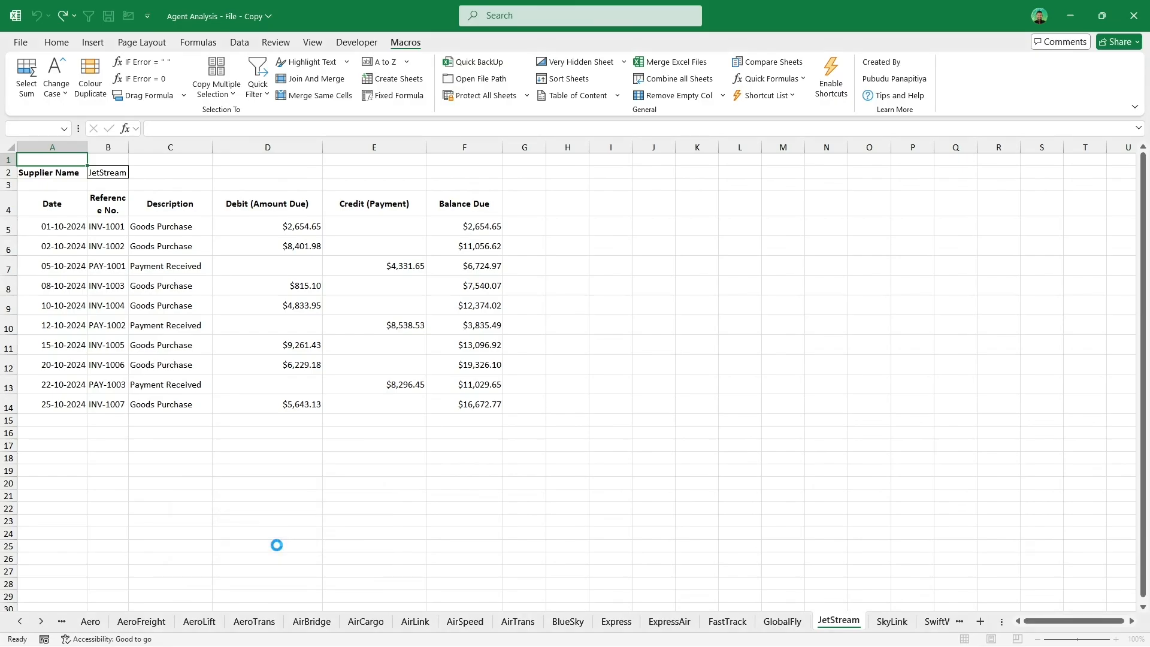
Step: Test the back link and table of contents links by jumping between the TOC, GlobalFly and AirBridge sheets
{"action": "left_click", "coordinate": [198, 175]}
{"action": "left_click", "coordinate": [65, 160]}
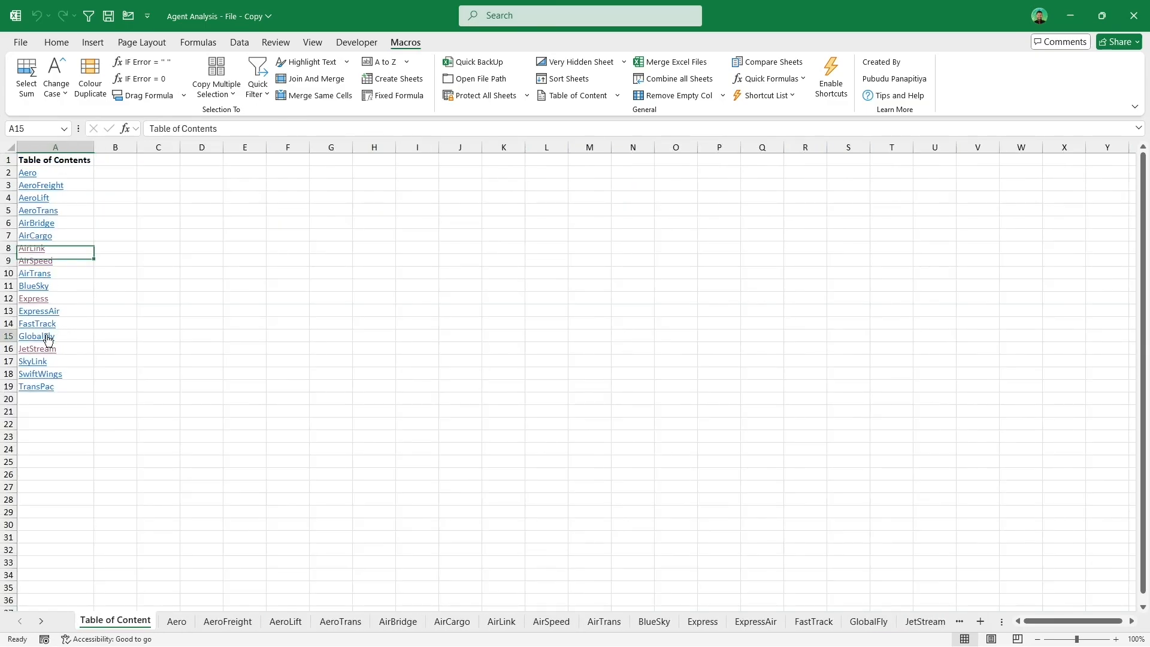
{"action": "left_click", "coordinate": [47, 336]}
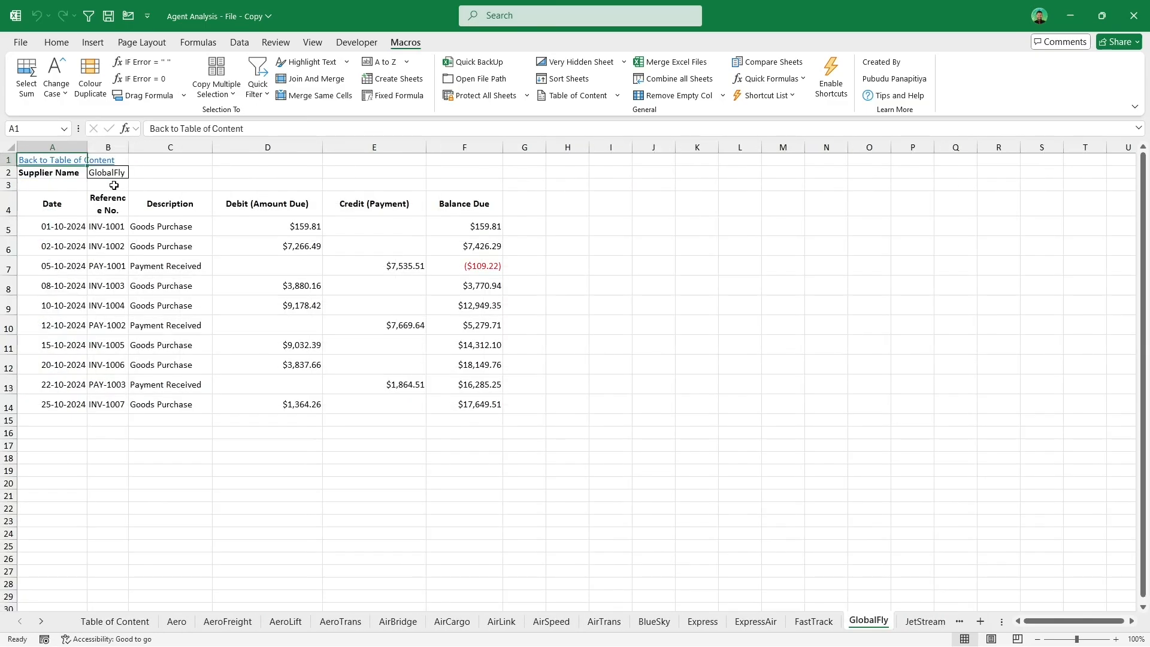
{"action": "left_click", "coordinate": [76, 160]}
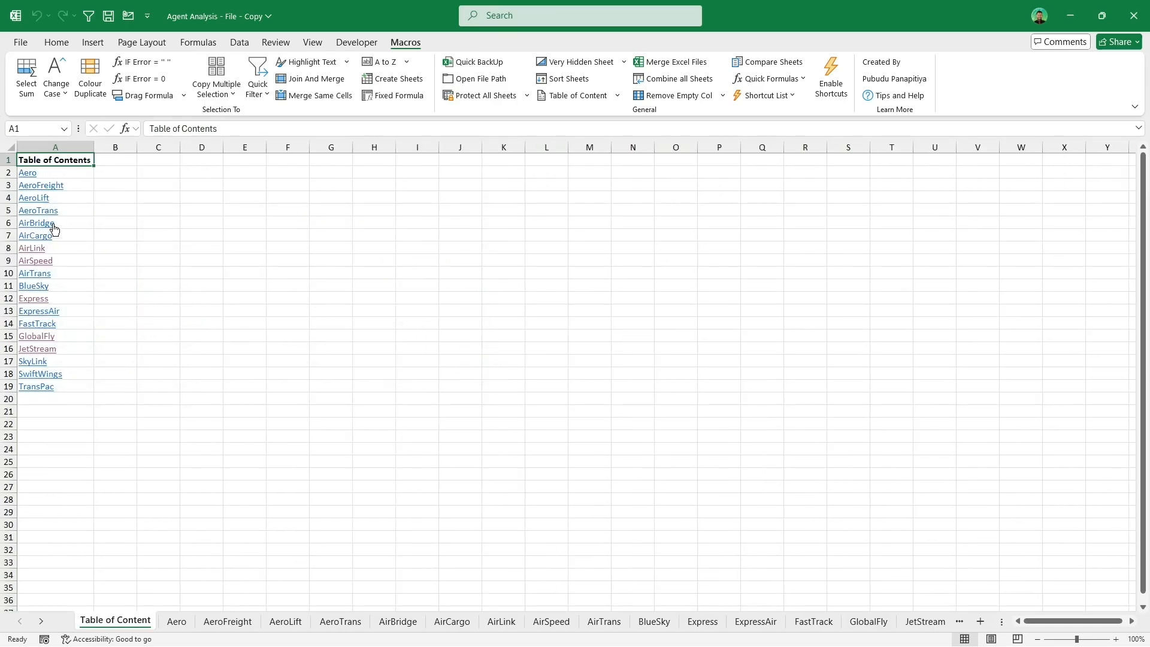
{"action": "left_click", "coordinate": [53, 225]}
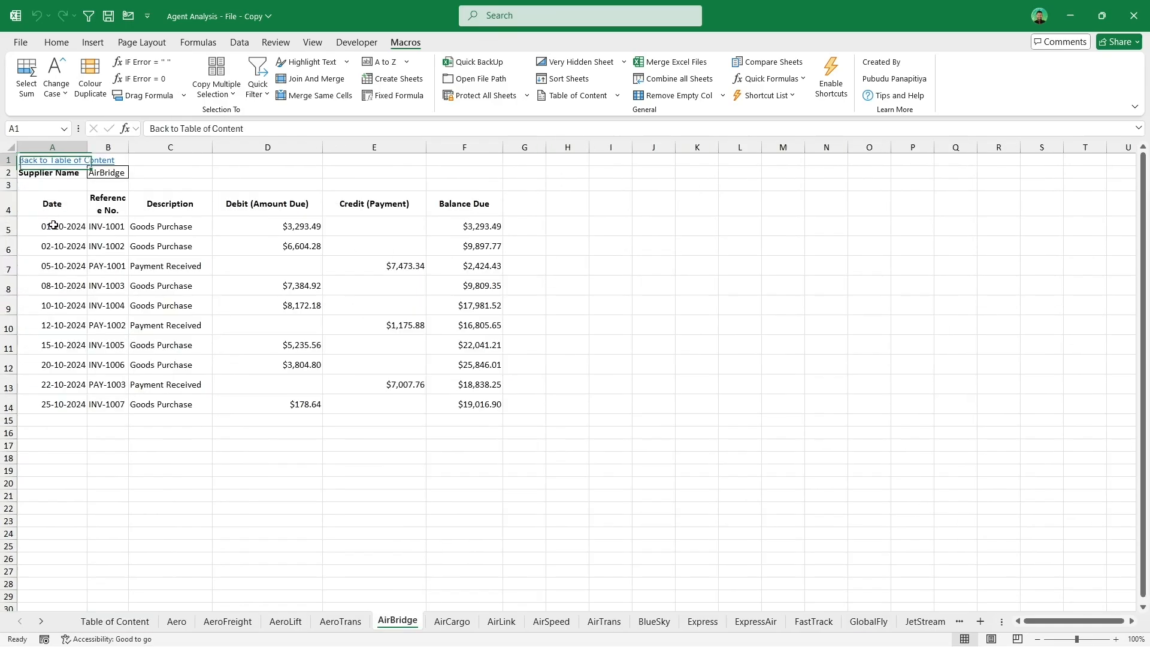
Step: Remove the table of contents link from cell A1 of the AirBridge sheet with Clear To TOC Link
{"action": "left_click", "coordinate": [617, 96]}
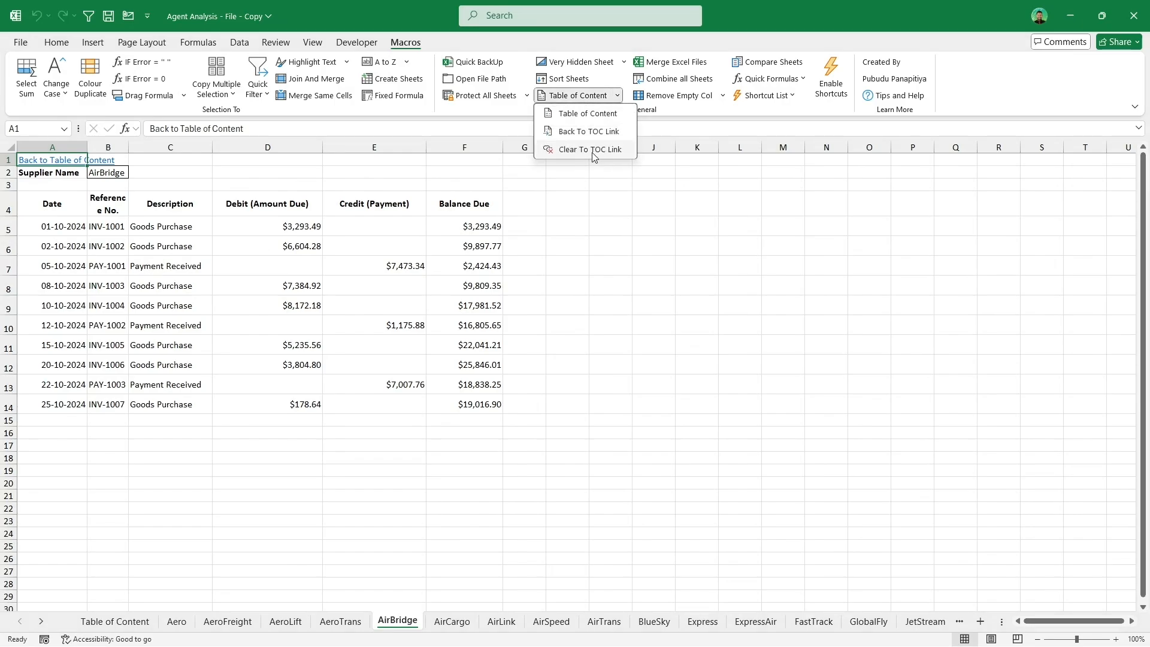
{"action": "left_click", "coordinate": [590, 150]}
{"action": "left_click", "coordinate": [65, 158]}
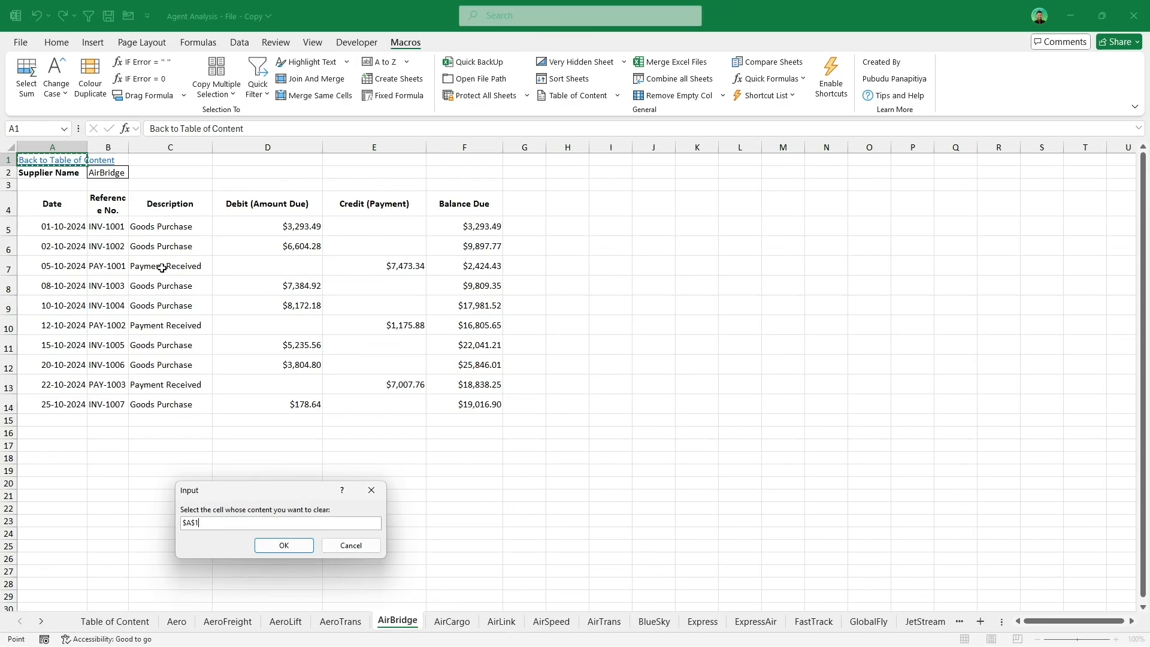
{"action": "left_click", "coordinate": [283, 546]}
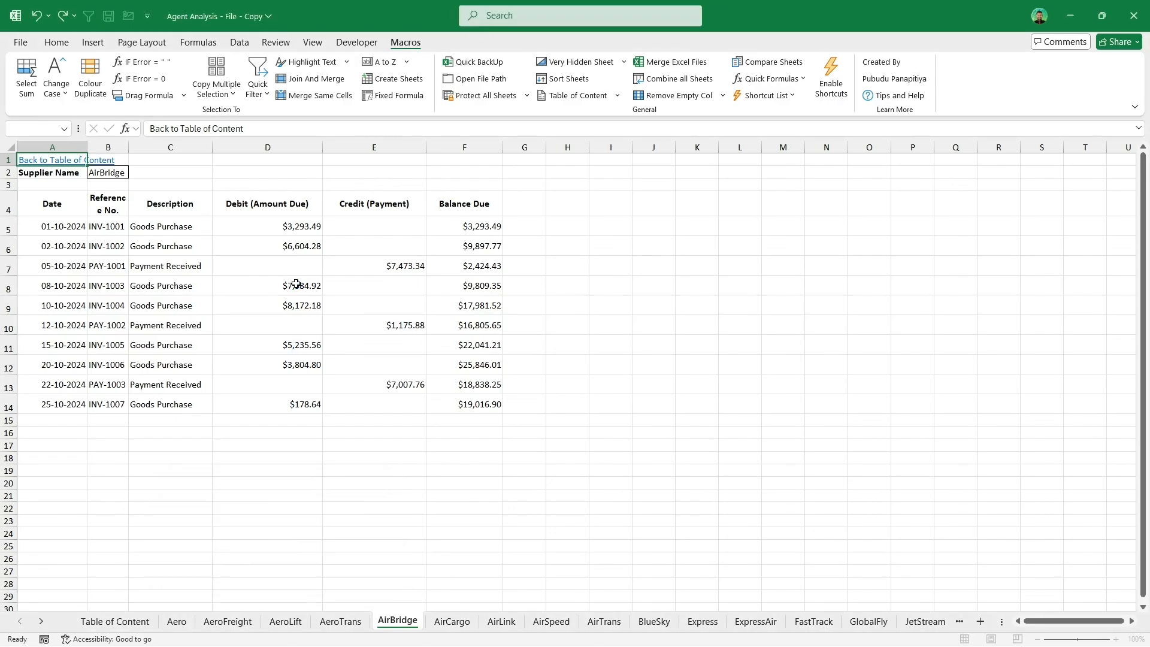
{"action": "left_click", "coordinate": [46, 157]}
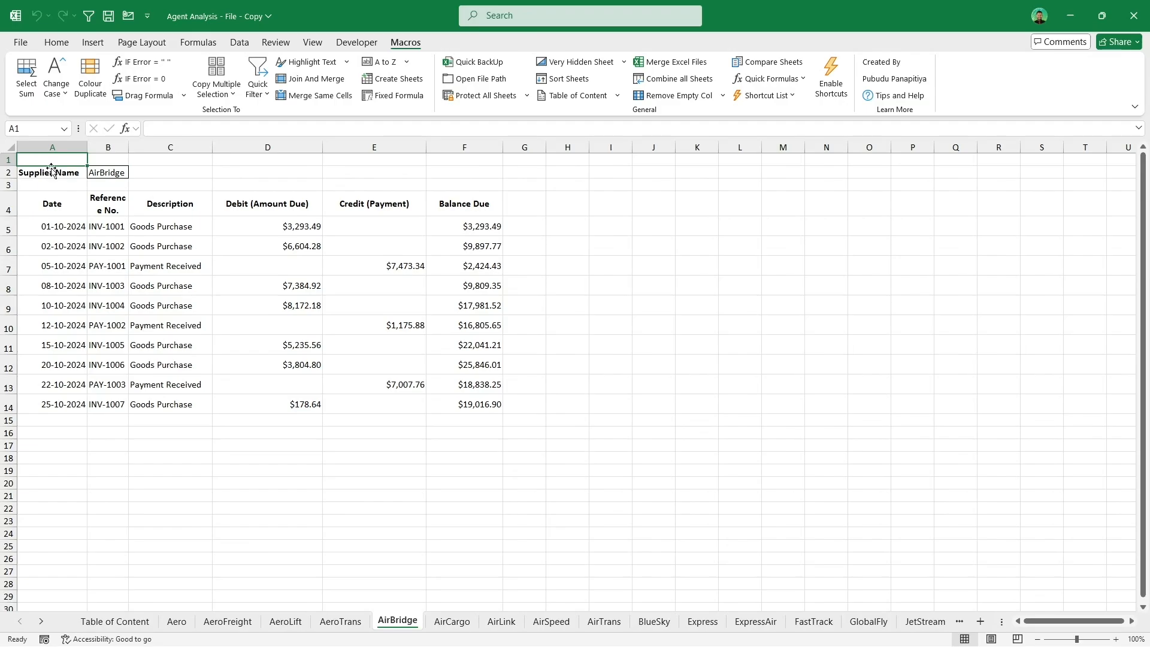
{"action": "left_click", "coordinate": [93, 225]}
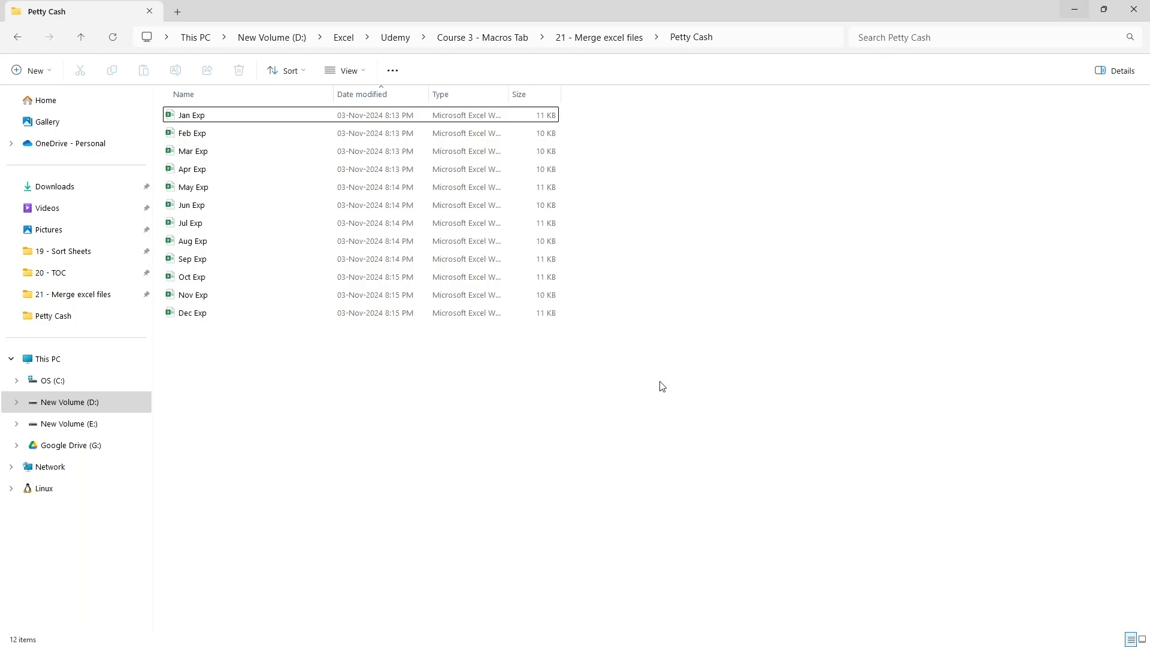
Step: Open and inspect the Feb Exp and Apr Exp files in the Petty Cash folder, closing each afterwards
{"action": "left_click_drag", "start_coordinate": [353, 395], "coordinate": [239, 109]}
{"action": "left_click", "coordinate": [283, 380]}
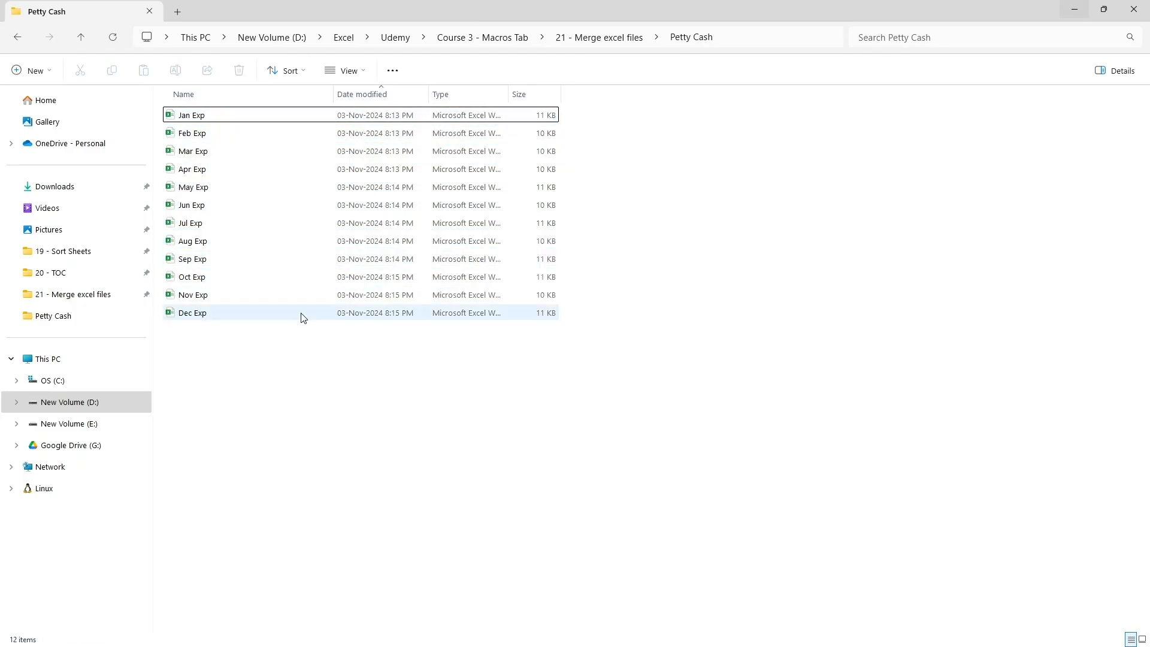
{"action": "double_click", "coordinate": [245, 139]}
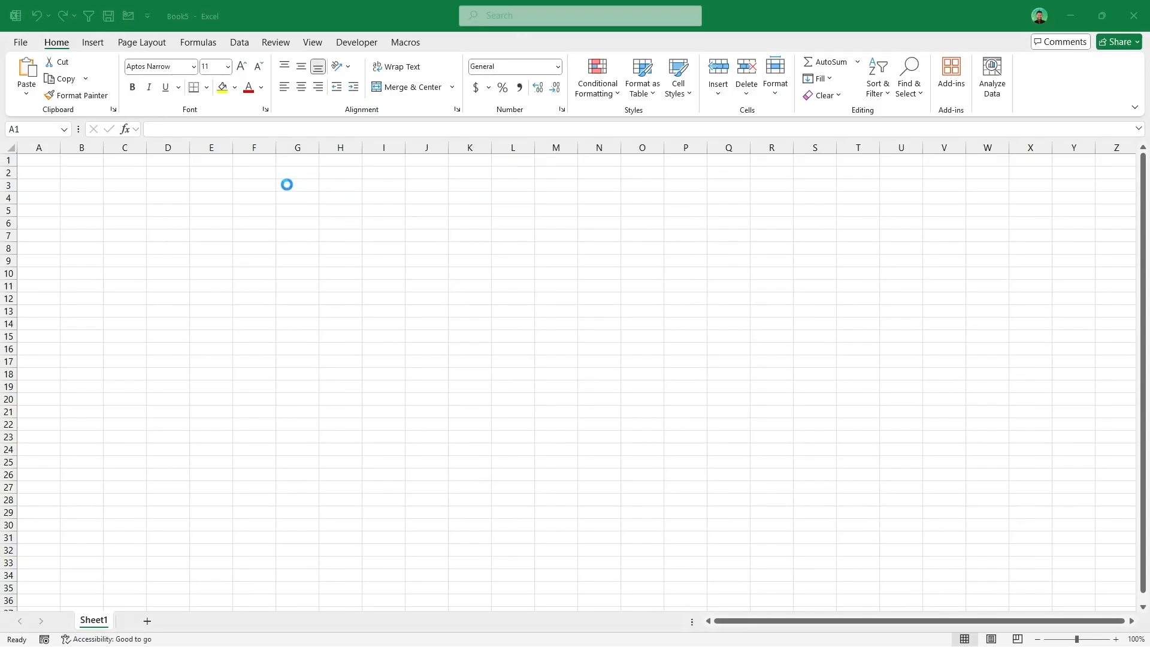
{"action": "left_click", "coordinate": [1134, 16]}
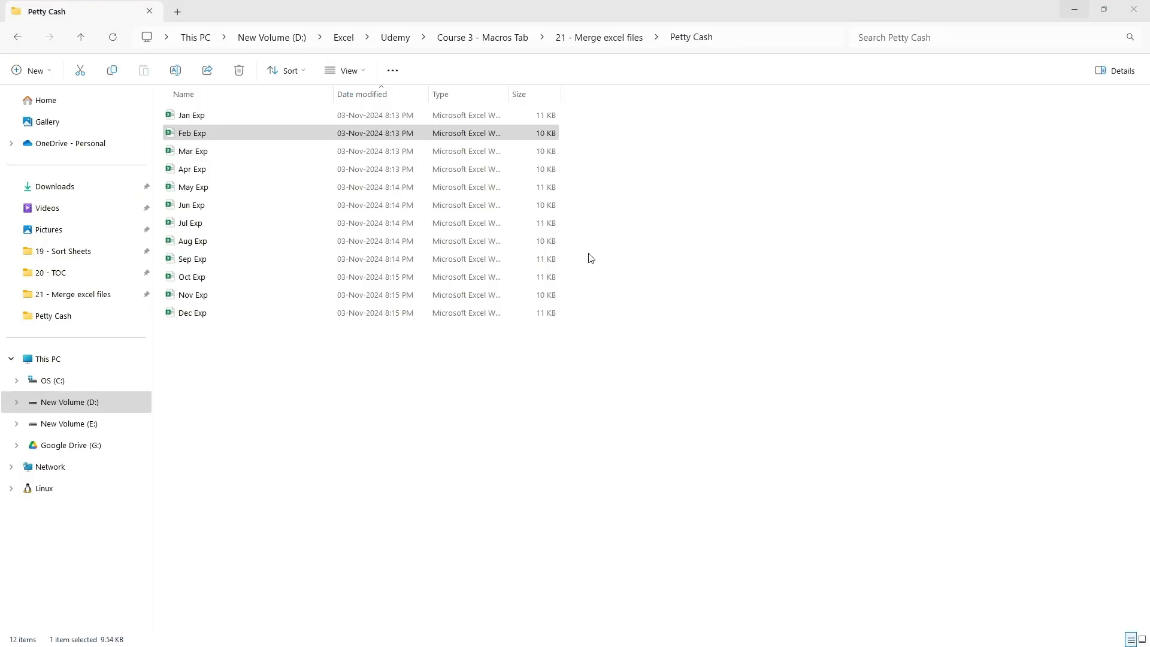
{"action": "double_click", "coordinate": [241, 171]}
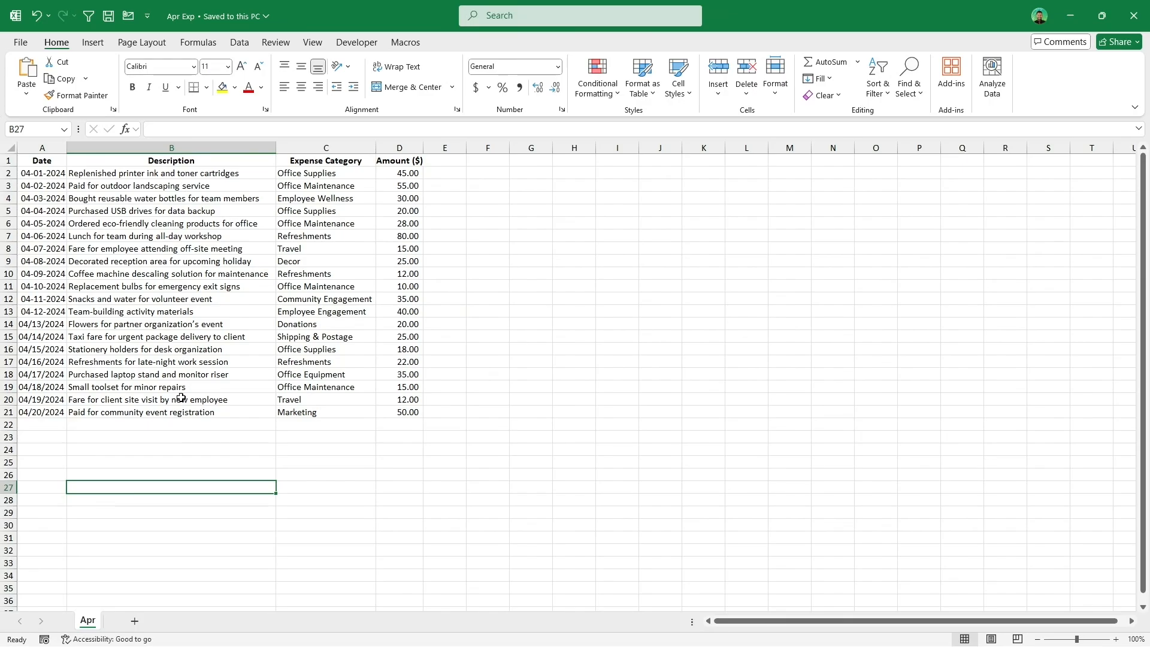
{"action": "left_click", "coordinate": [1134, 16]}
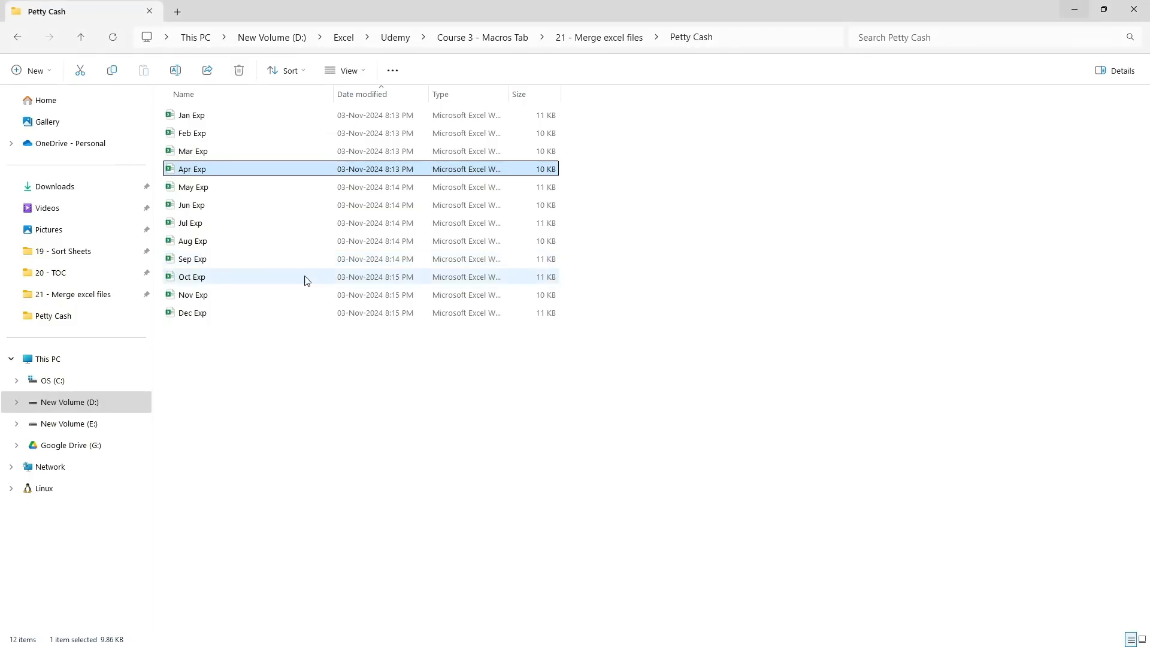
Step: Merge all twelve monthly expense files from the Petty Cash folder into the blank workbook with Merge Excel Files
{"action": "key", "text": "alt+Tab"}
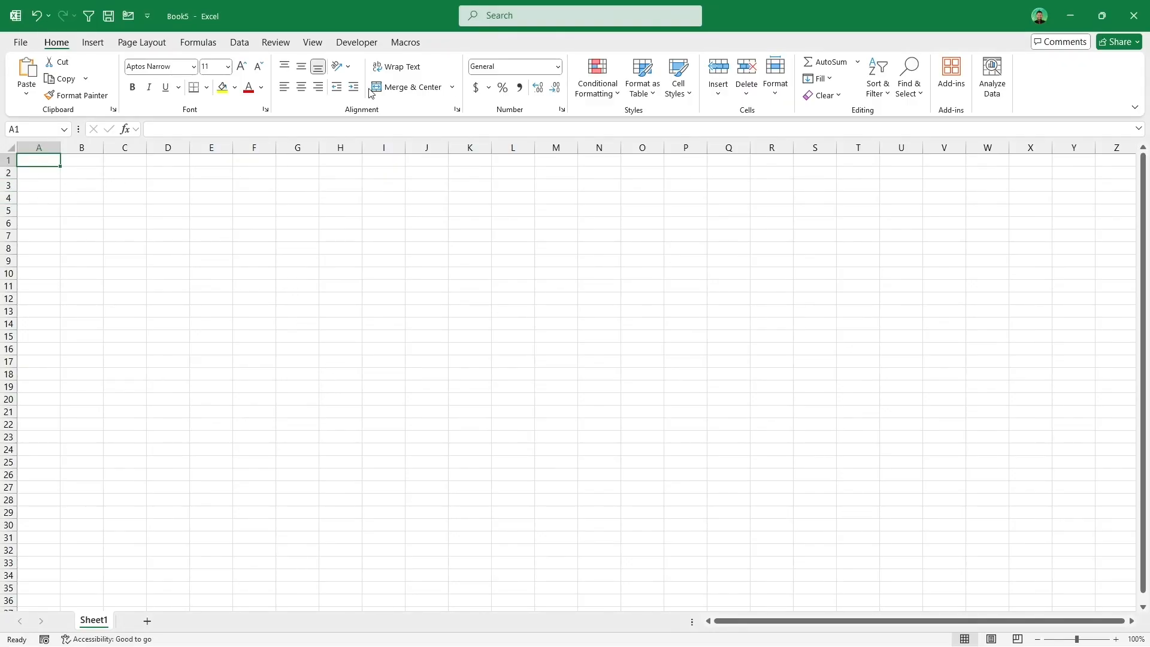
{"action": "left_click", "coordinate": [407, 42]}
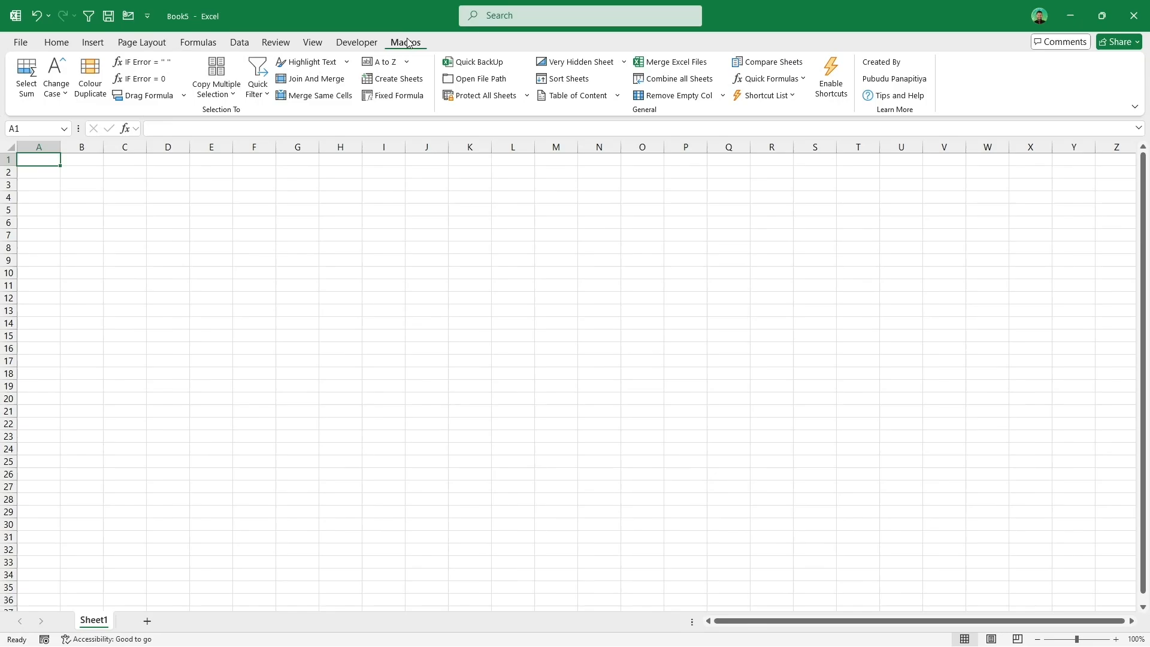
{"action": "left_click", "coordinate": [652, 66]}
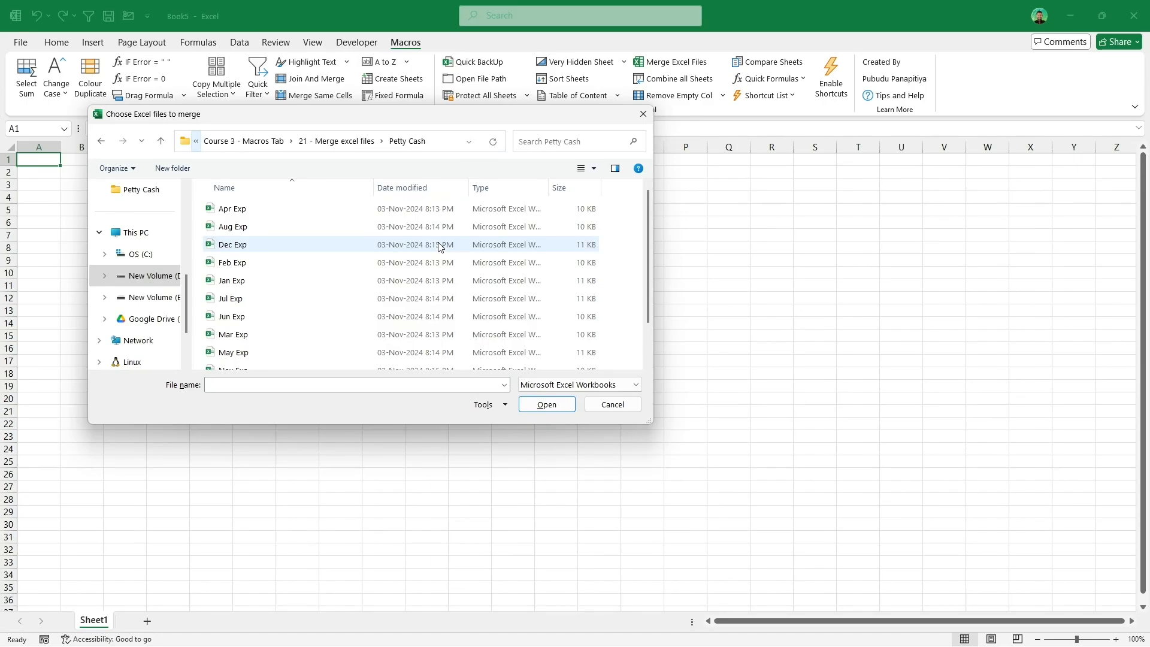
{"action": "left_click", "coordinate": [440, 246]}
{"action": "key", "text": "ctrl+a"}
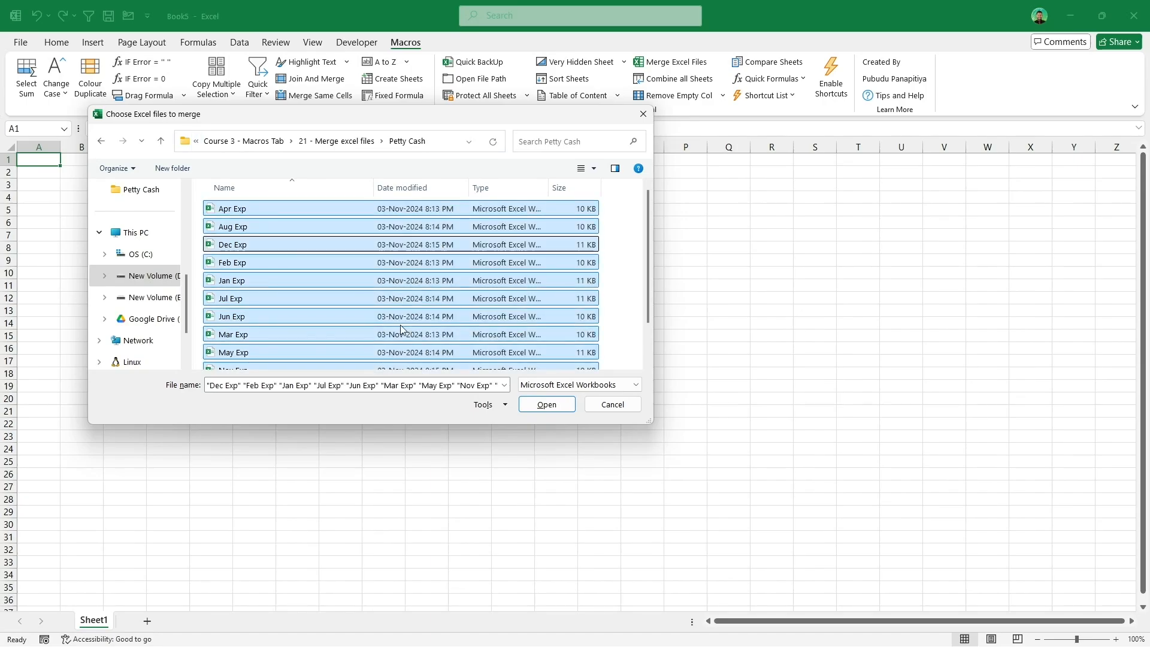
{"action": "left_click", "coordinate": [559, 405]}
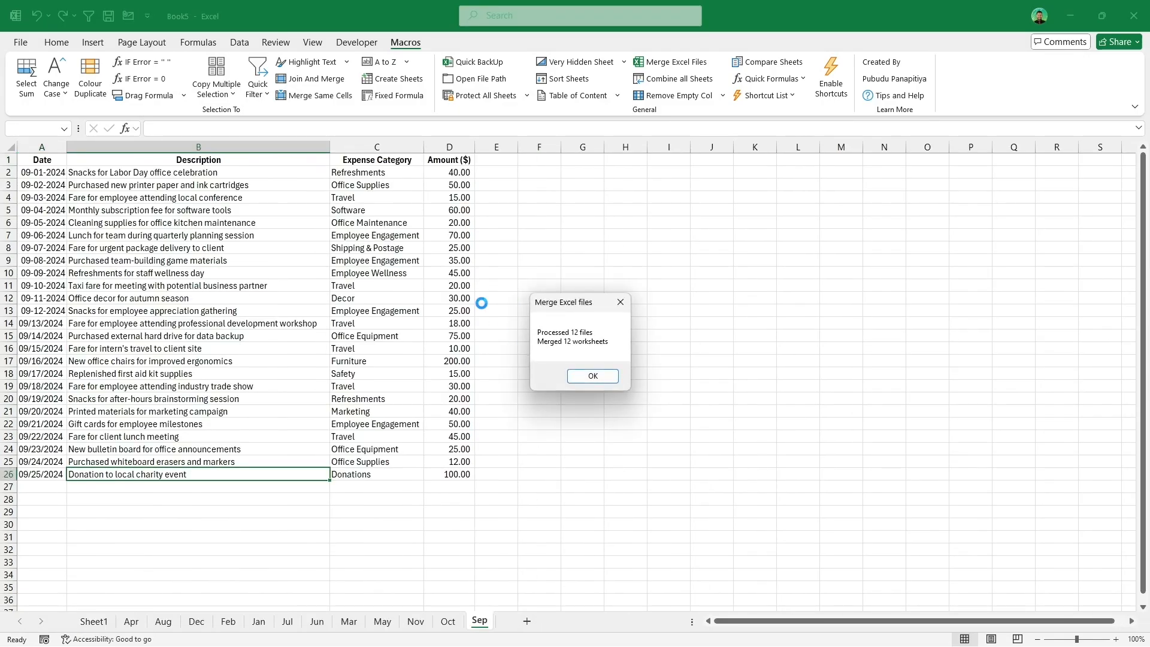
{"action": "left_click", "coordinate": [615, 379]}
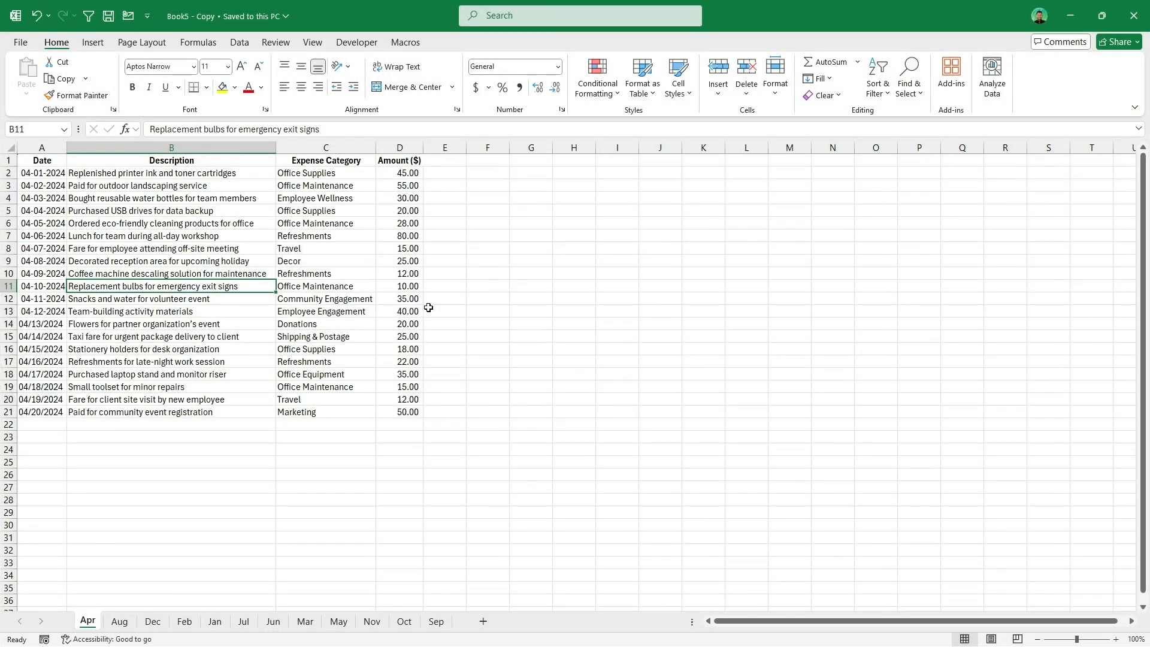
Step: Browse the merged month sheets such as Apr, Aug, Dec, Feb, Jan and Jun
{"action": "left_click", "coordinate": [120, 622]}
{"action": "left_click", "coordinate": [153, 622]}
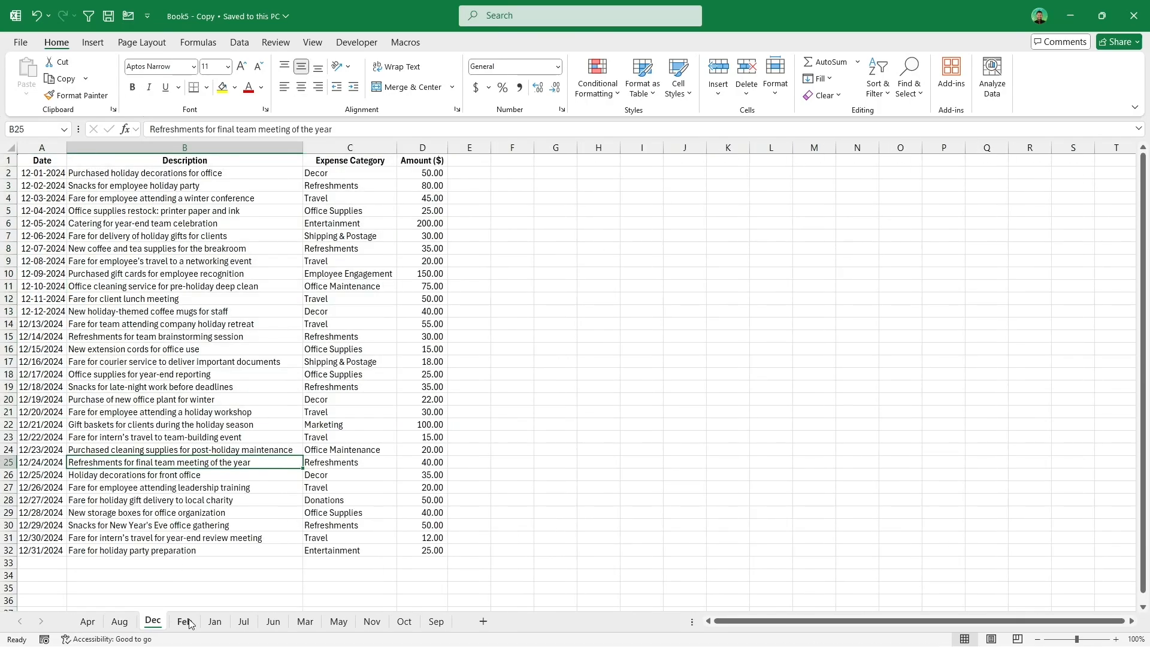
{"action": "left_click", "coordinate": [185, 623]}
{"action": "left_click", "coordinate": [225, 623]}
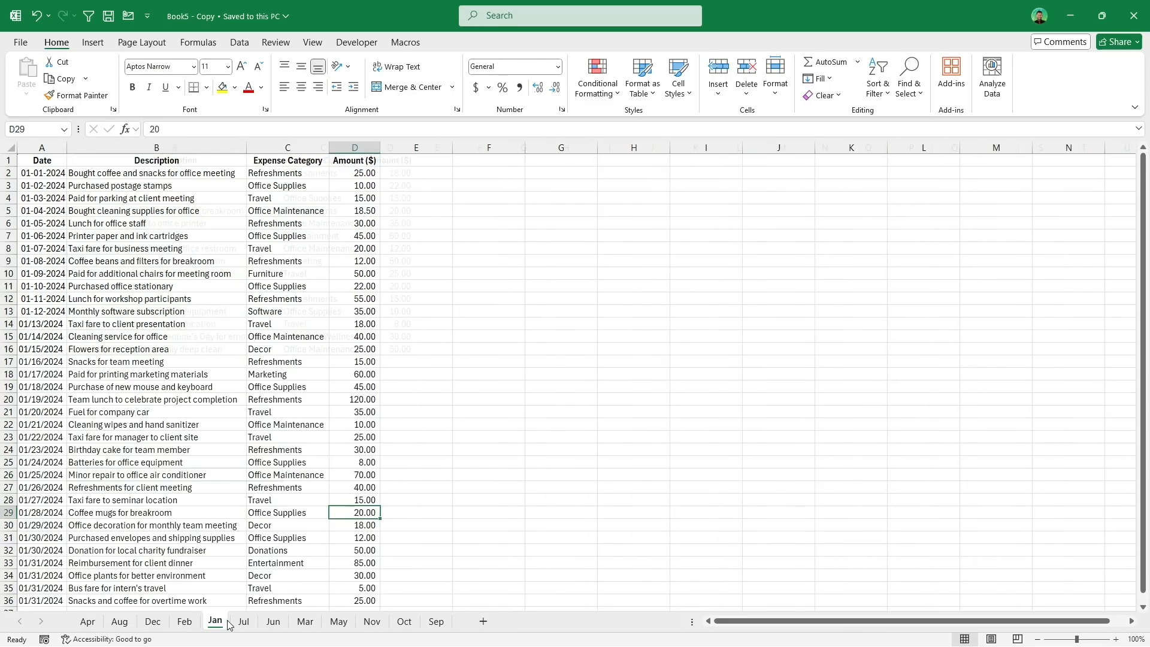
{"action": "left_click", "coordinate": [270, 622]}
{"action": "left_click", "coordinate": [88, 622]}
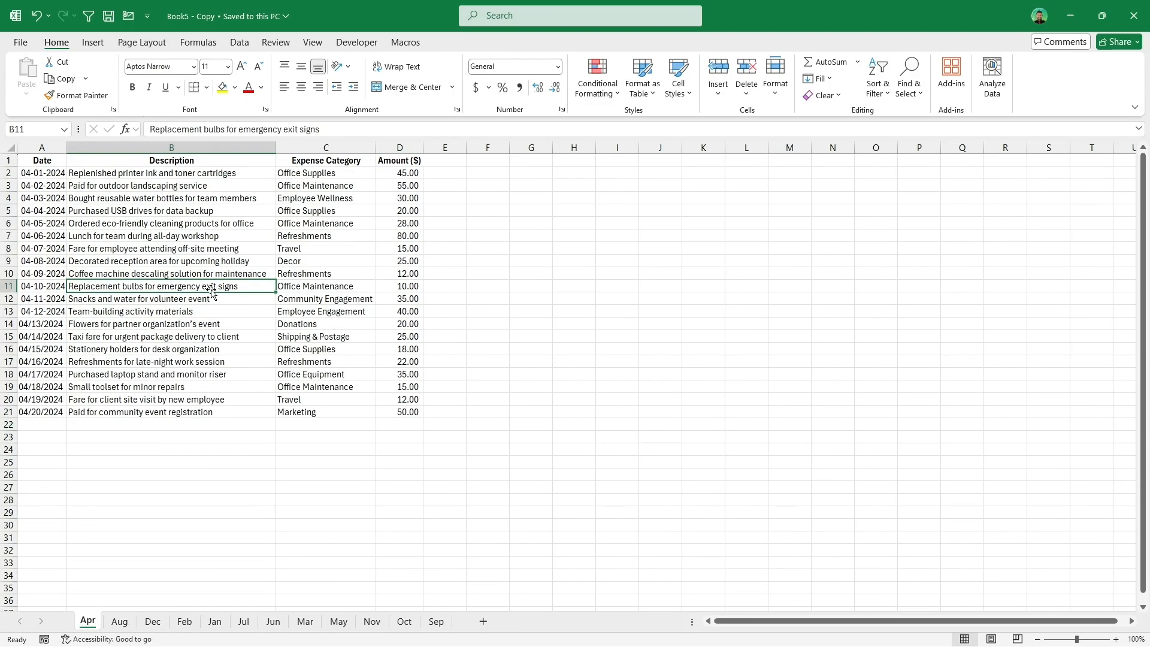
Step: Inspect the data ranges of the Apr and Dec sheets
{"action": "left_click_drag", "start_coordinate": [39, 423], "coordinate": [360, 526]}
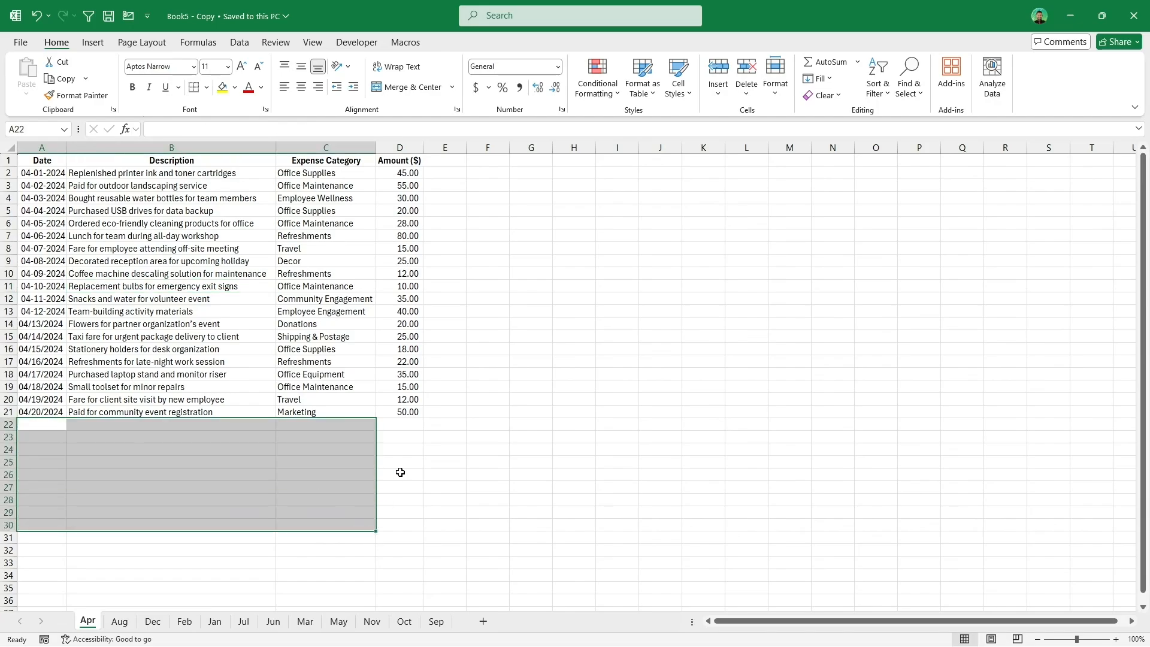
{"action": "scroll", "coordinate": [383, 497], "scroll_direction": "down", "scroll_amount": 4}
{"action": "scroll", "coordinate": [373, 506], "scroll_direction": "up", "scroll_amount": 2}
{"action": "left_click", "coordinate": [383, 488]}
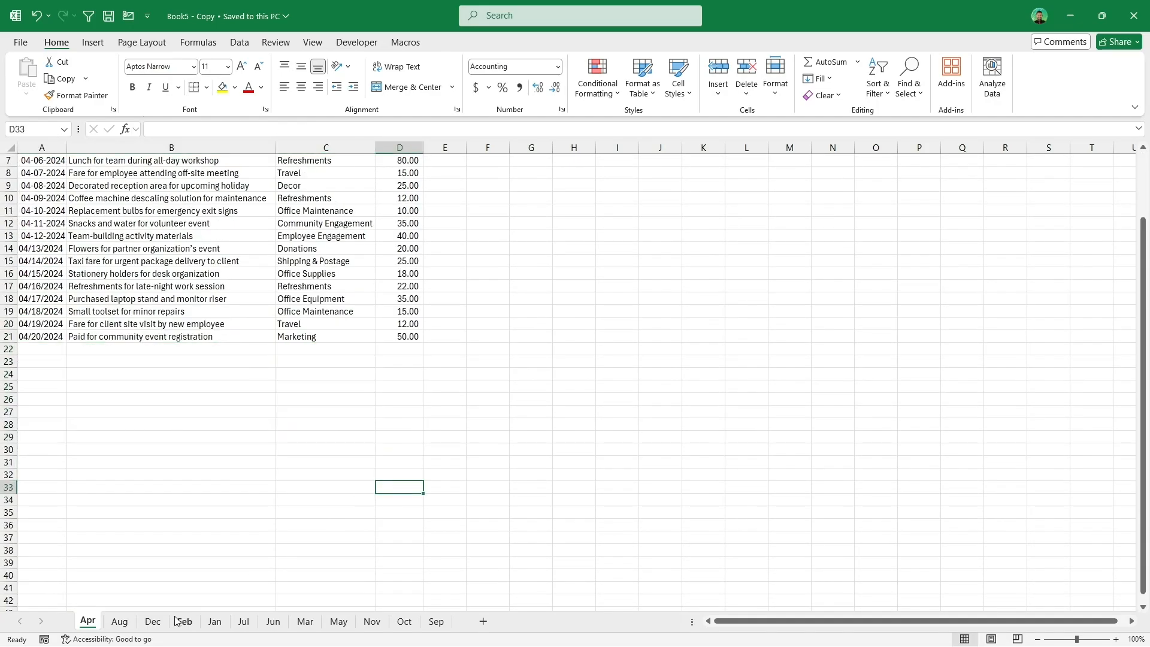
{"action": "left_click", "coordinate": [153, 621]}
{"action": "left_click_drag", "start_coordinate": [28, 159], "coordinate": [442, 552]}
{"action": "left_click", "coordinate": [87, 622]}
{"action": "scroll", "coordinate": [102, 375], "scroll_direction": "up", "scroll_amount": 2}
{"action": "left_click", "coordinate": [58, 387]}
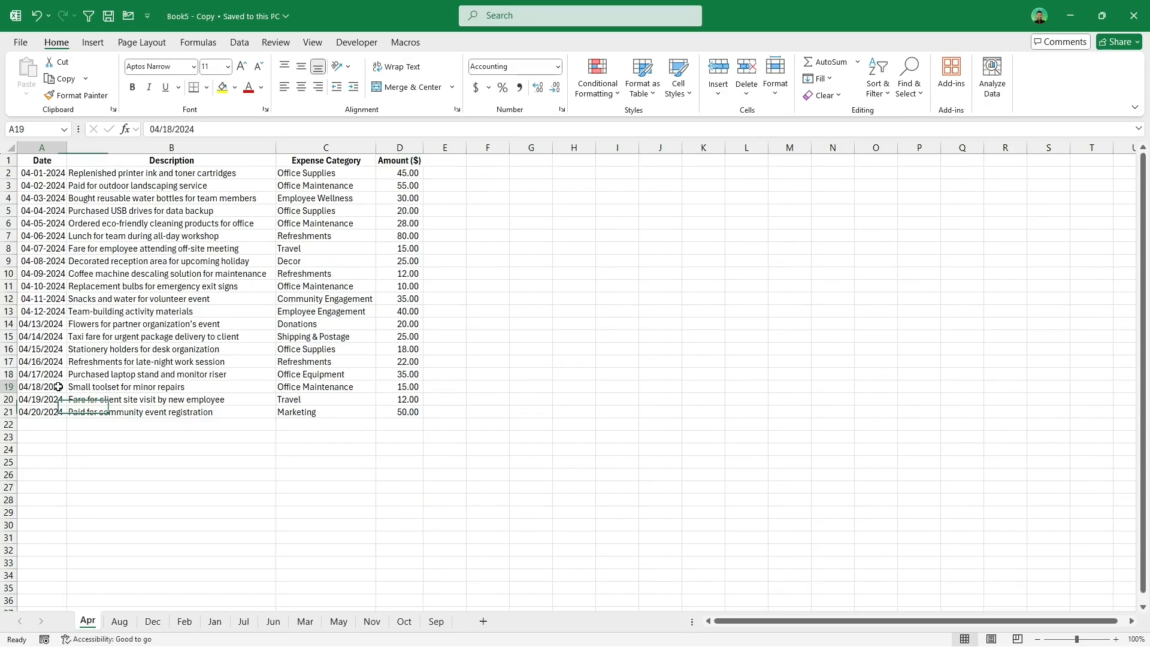
Step: Combine all month sheets into one Master_File sheet with Combine all Sheets and autofit its column widths
{"action": "left_click", "coordinate": [406, 42]}
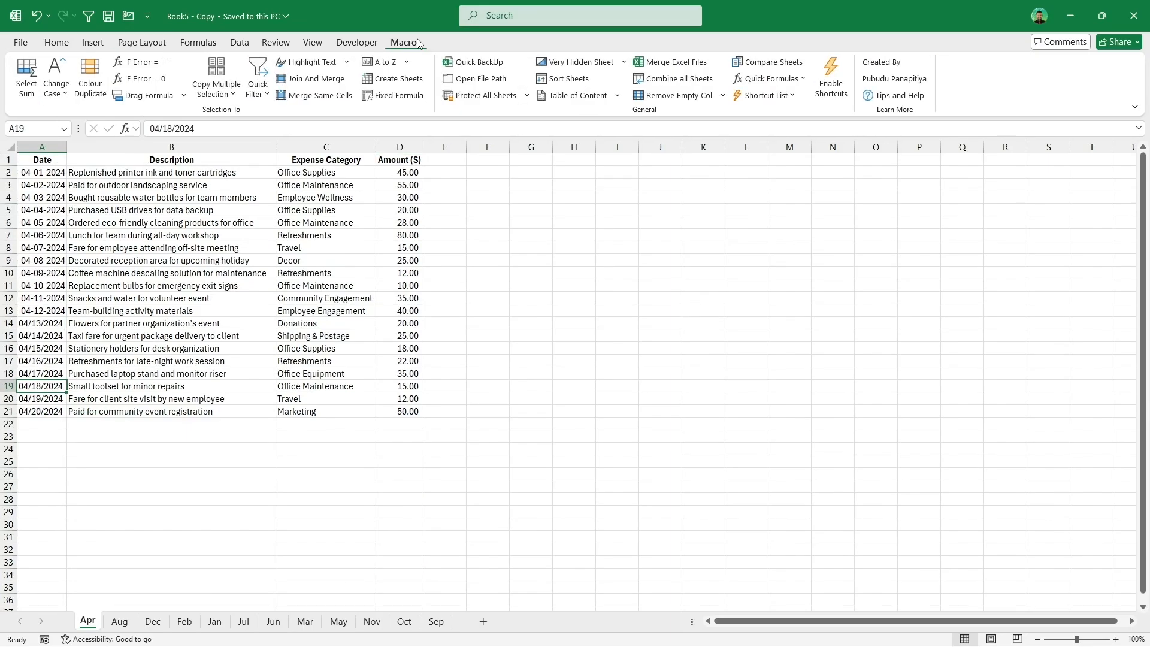
{"action": "left_click", "coordinate": [686, 81]}
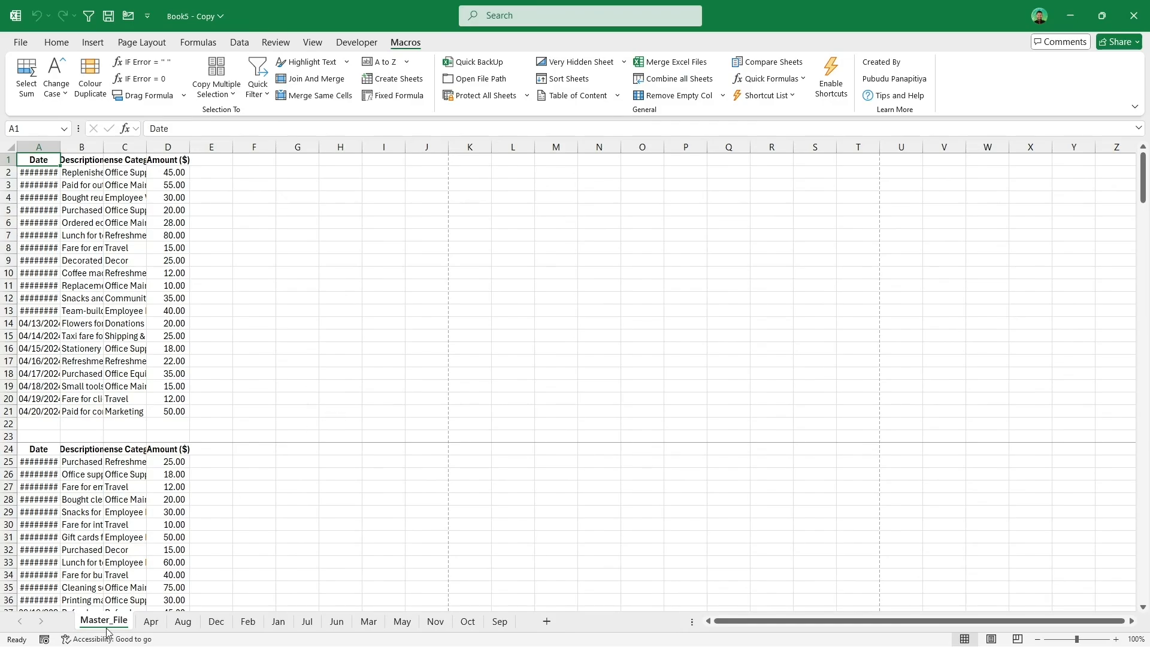
{"action": "left_click", "coordinate": [7, 147]}
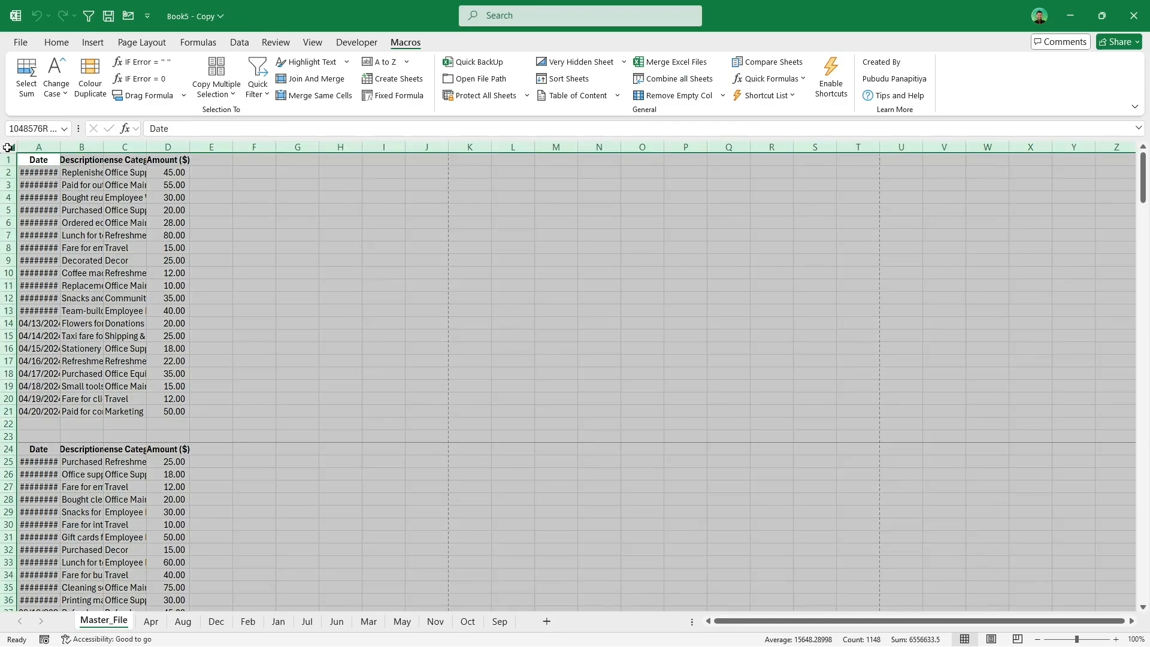
{"action": "double_click", "coordinate": [60, 147]}
{"action": "left_click", "coordinate": [280, 286]}
{"action": "scroll", "coordinate": [312, 276], "scroll_direction": "down", "scroll_amount": 6}
{"action": "scroll", "coordinate": [312, 276], "scroll_direction": "down", "scroll_amount": 20}
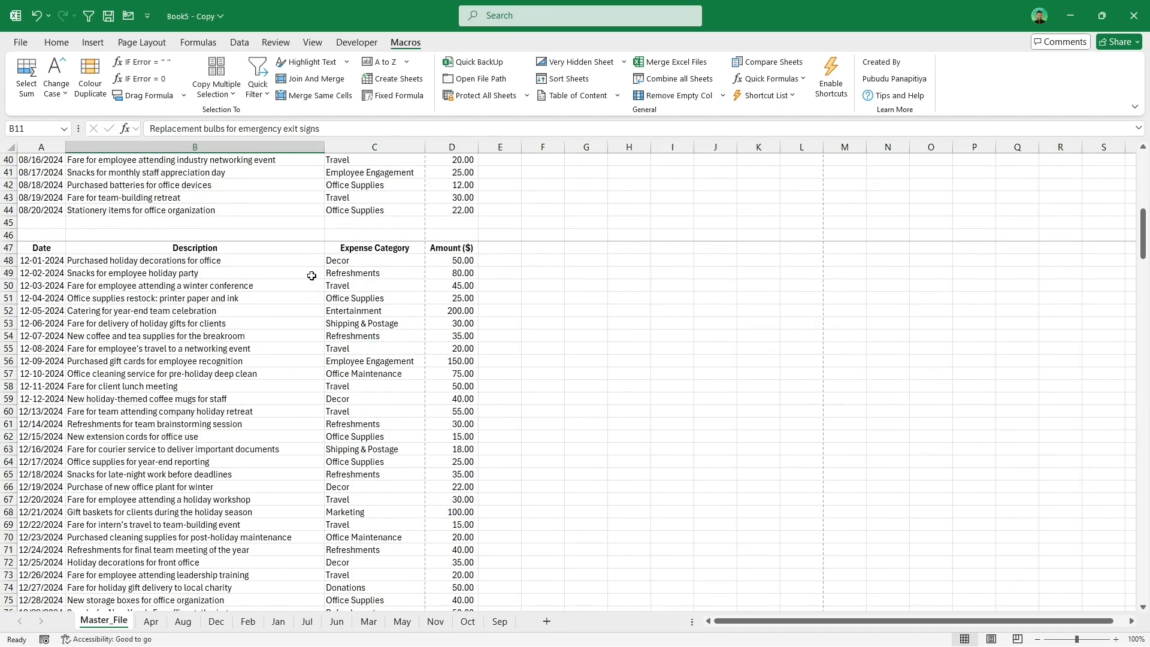
{"action": "scroll", "coordinate": [312, 275], "scroll_direction": "down", "scroll_amount": 4}
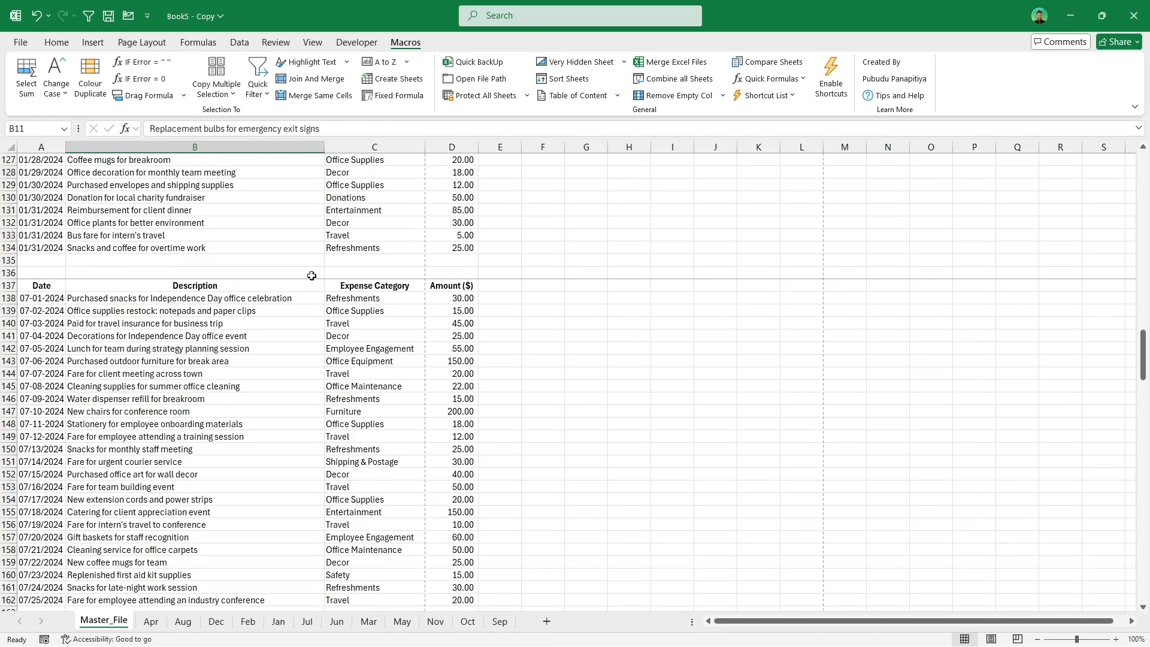
{"action": "scroll", "coordinate": [312, 275], "scroll_direction": "up", "scroll_amount": 18}
{"action": "scroll", "coordinate": [311, 276], "scroll_direction": "up", "scroll_amount": 20}
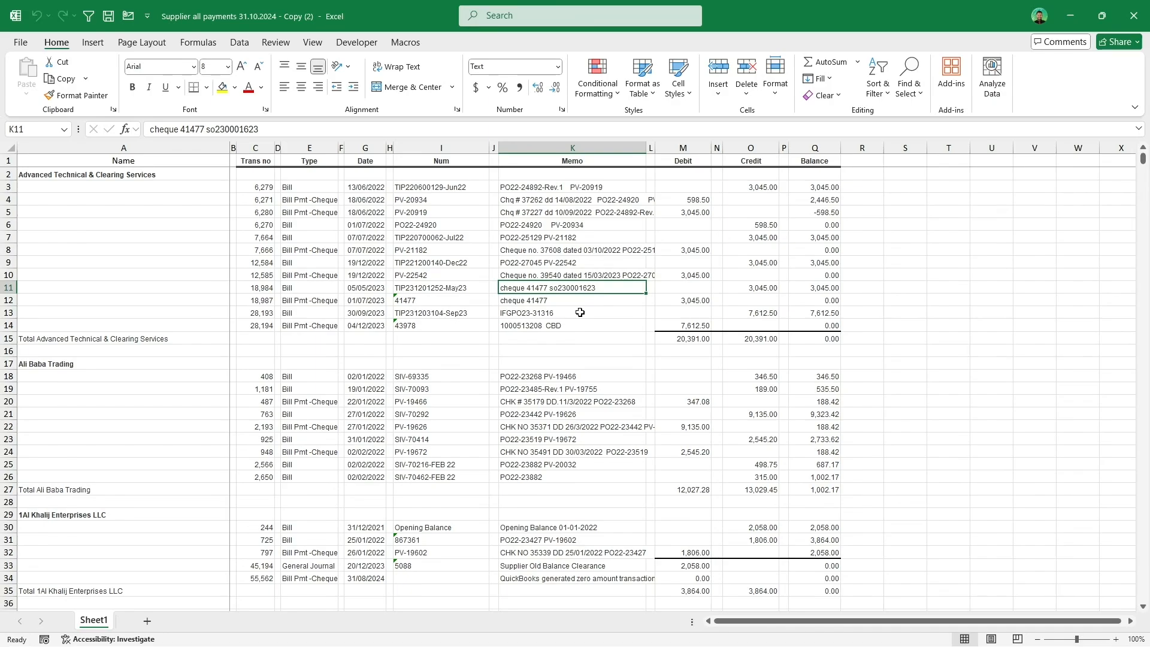
Step: Delete the empty columns from the supplier payments sheet using Remove Empty Col on the suggested range
{"action": "left_click", "coordinate": [279, 147]}
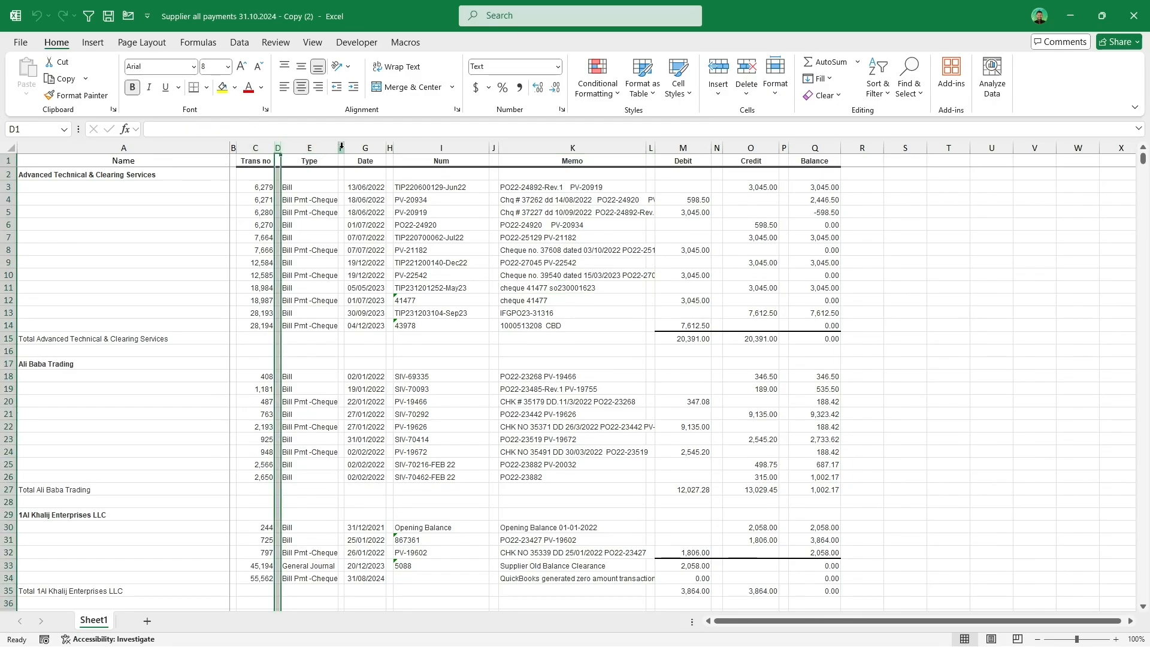
{"action": "left_click", "coordinate": [341, 148]}
{"action": "left_click", "coordinate": [495, 147]}
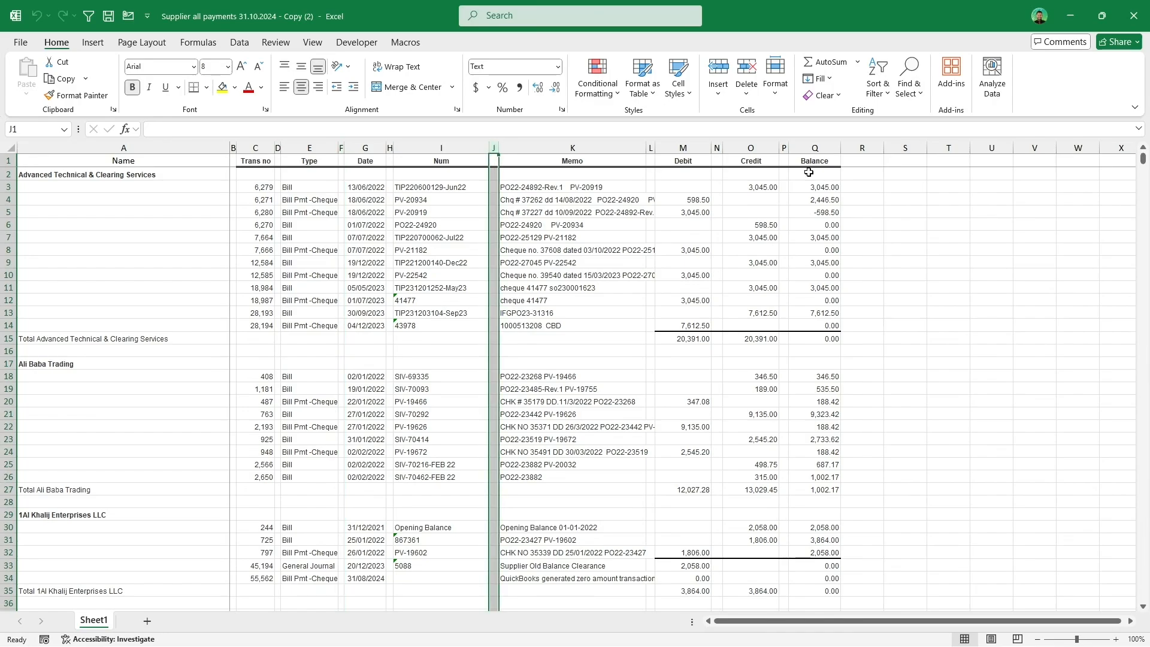
{"action": "left_click", "coordinate": [787, 147]}
{"action": "left_click", "coordinate": [636, 290]}
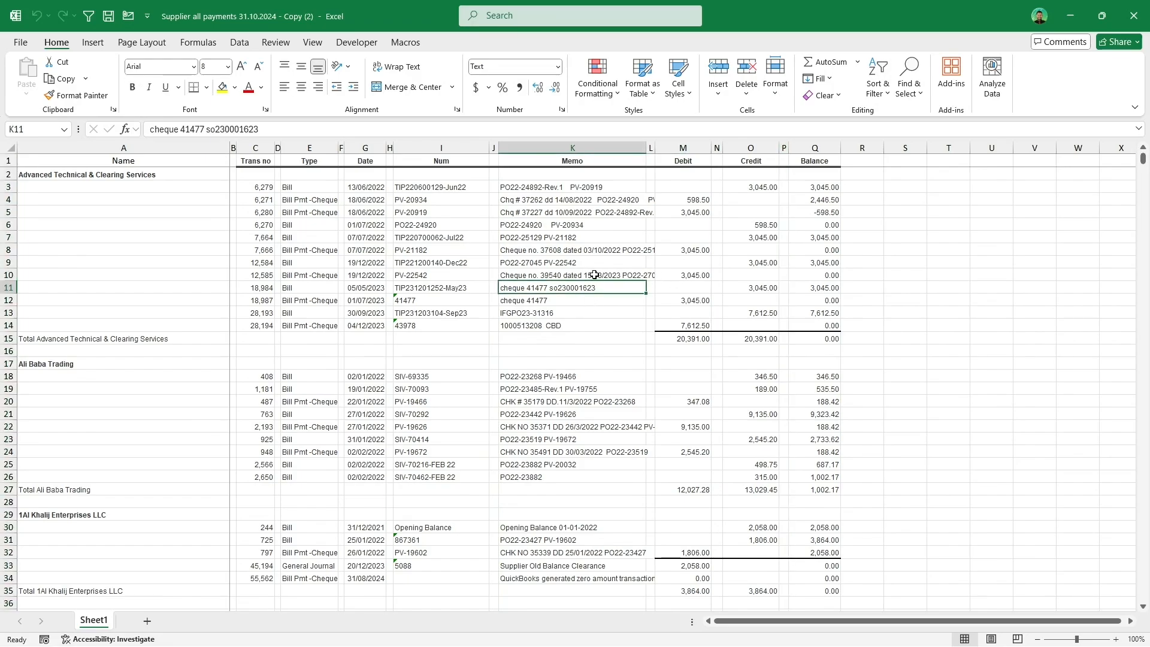
{"action": "left_click", "coordinate": [405, 42]}
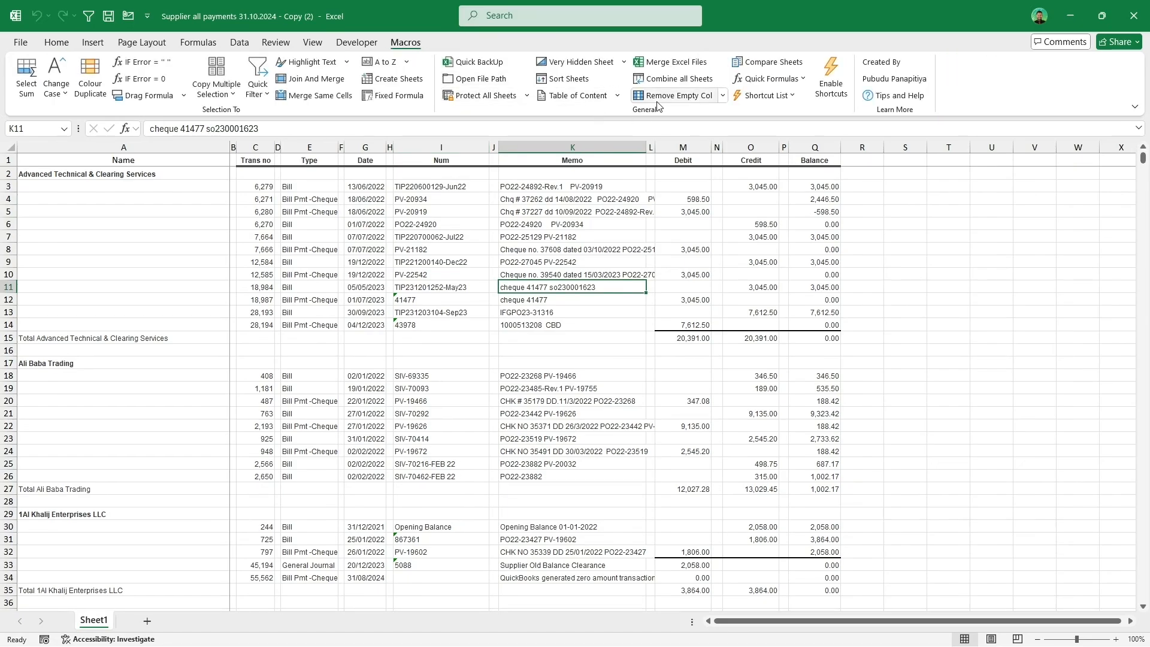
{"action": "left_click", "coordinate": [710, 102]}
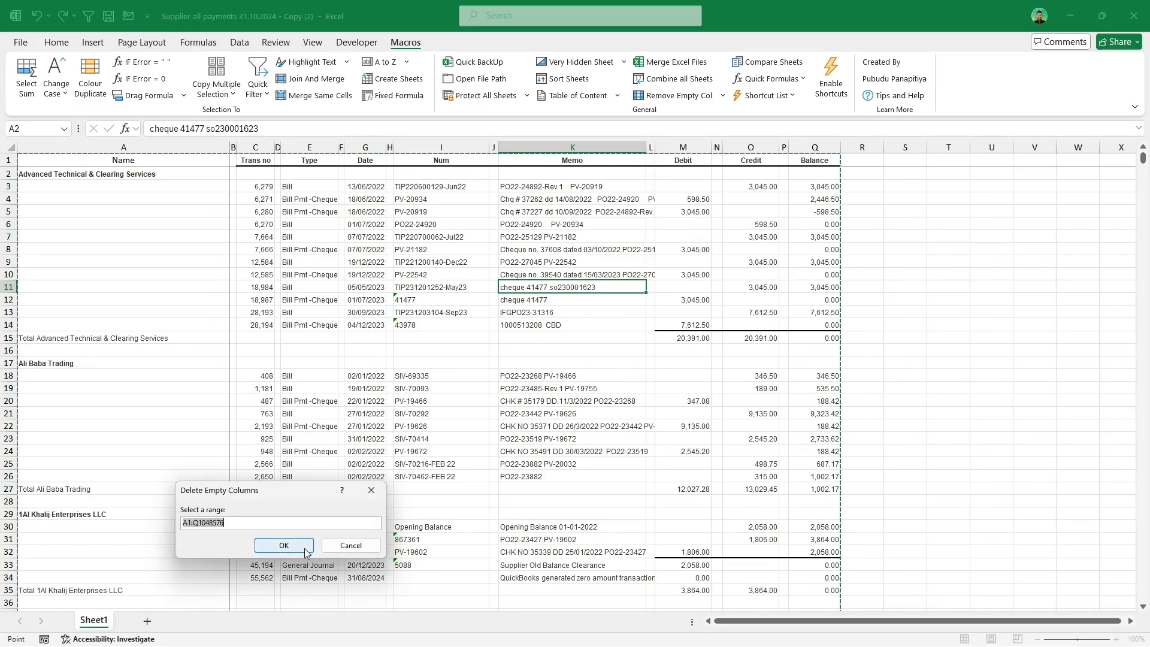
{"action": "left_click", "coordinate": [284, 546]}
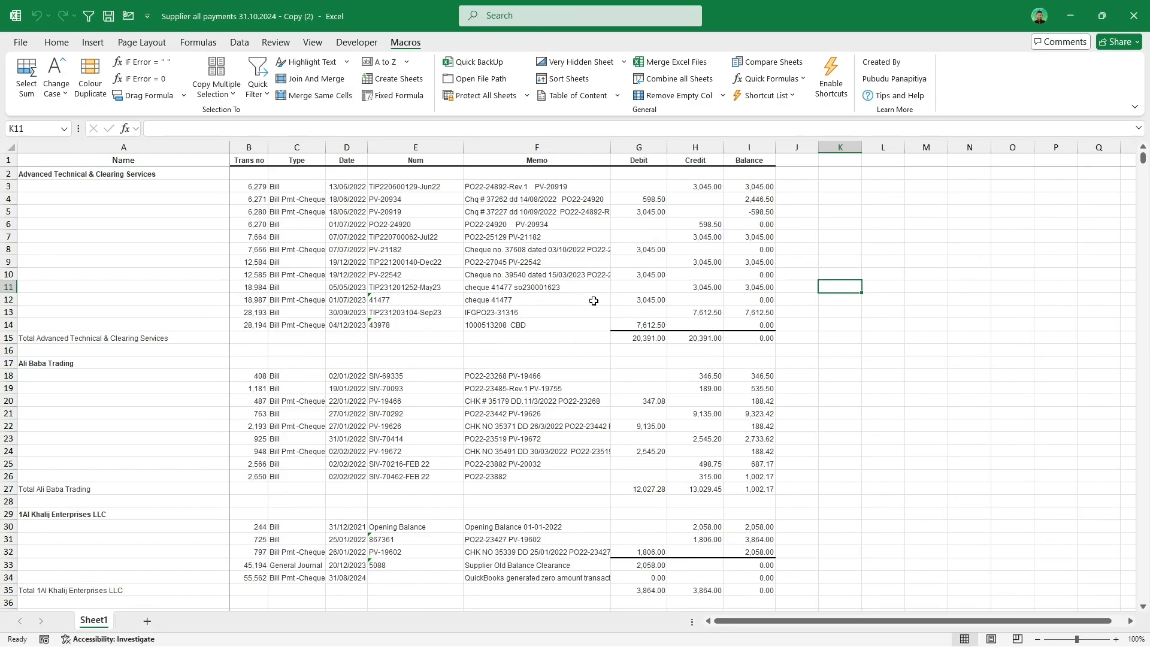
Step: Delete the blank rows from the supplier payments sheet using Remove Empty Rows on the suggested range
{"action": "left_click", "coordinate": [429, 290]}
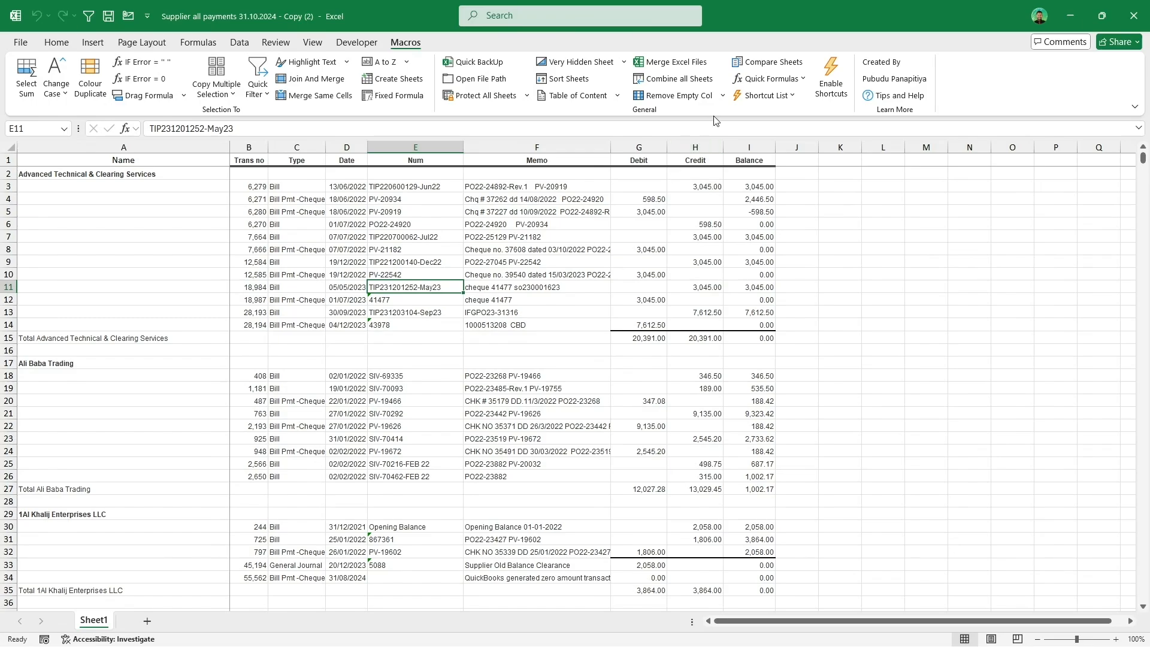
{"action": "left_click", "coordinate": [724, 97]}
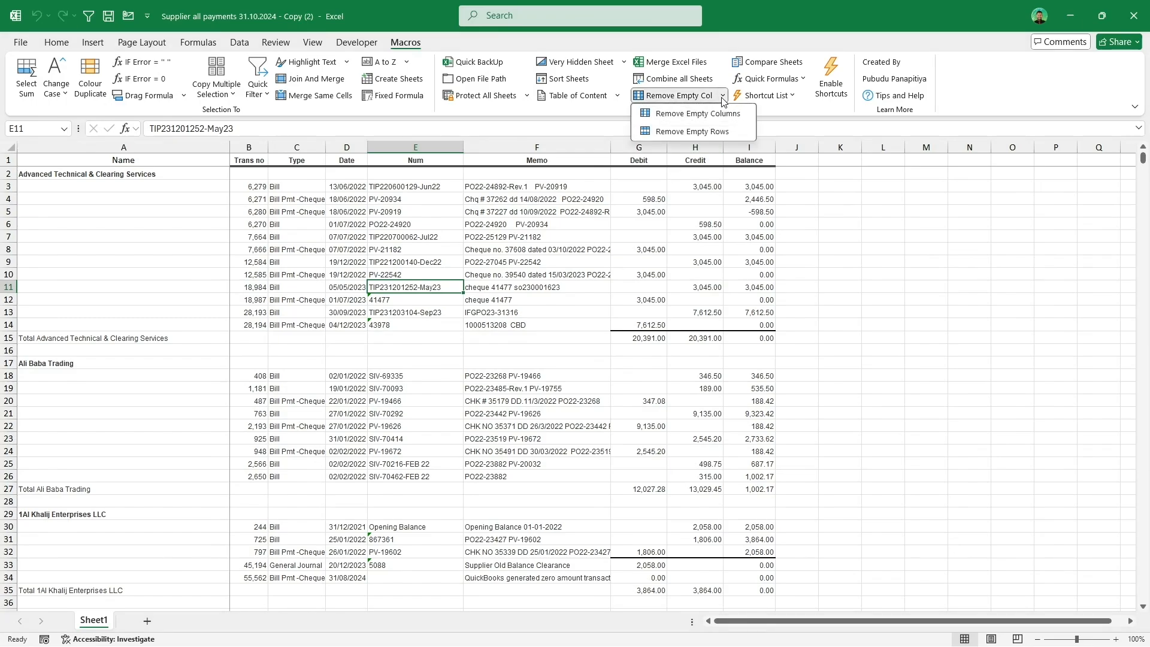
{"action": "left_click", "coordinate": [727, 132]}
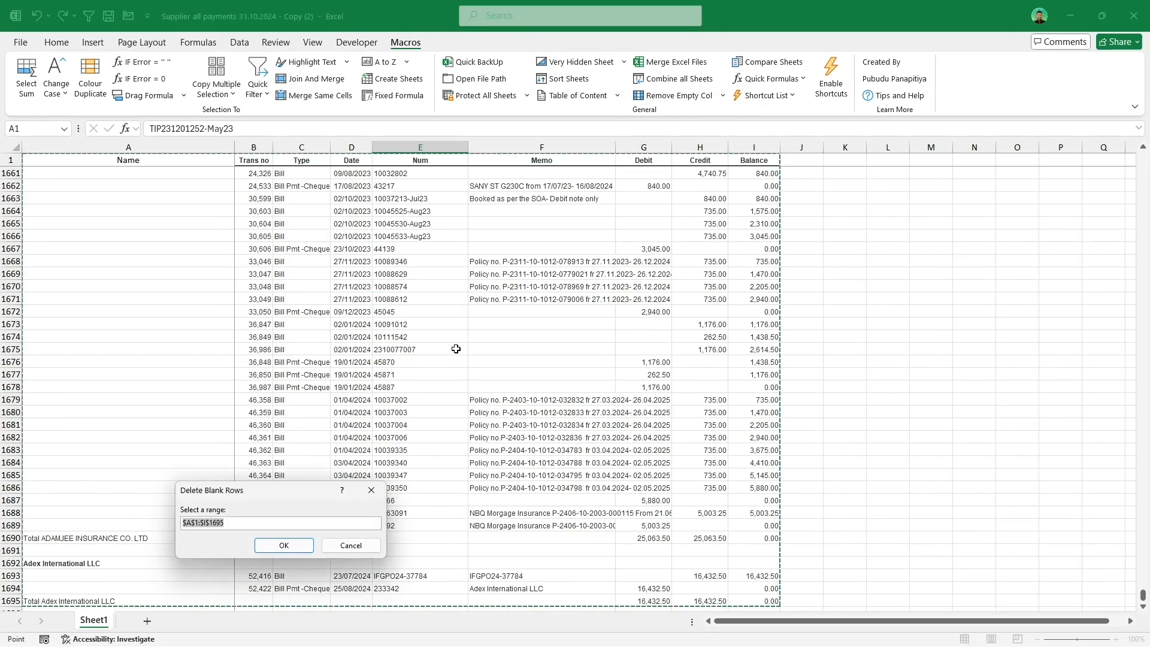
{"action": "scroll", "coordinate": [455, 348], "scroll_direction": "down", "scroll_amount": 2}
{"action": "left_click", "coordinate": [284, 546]}
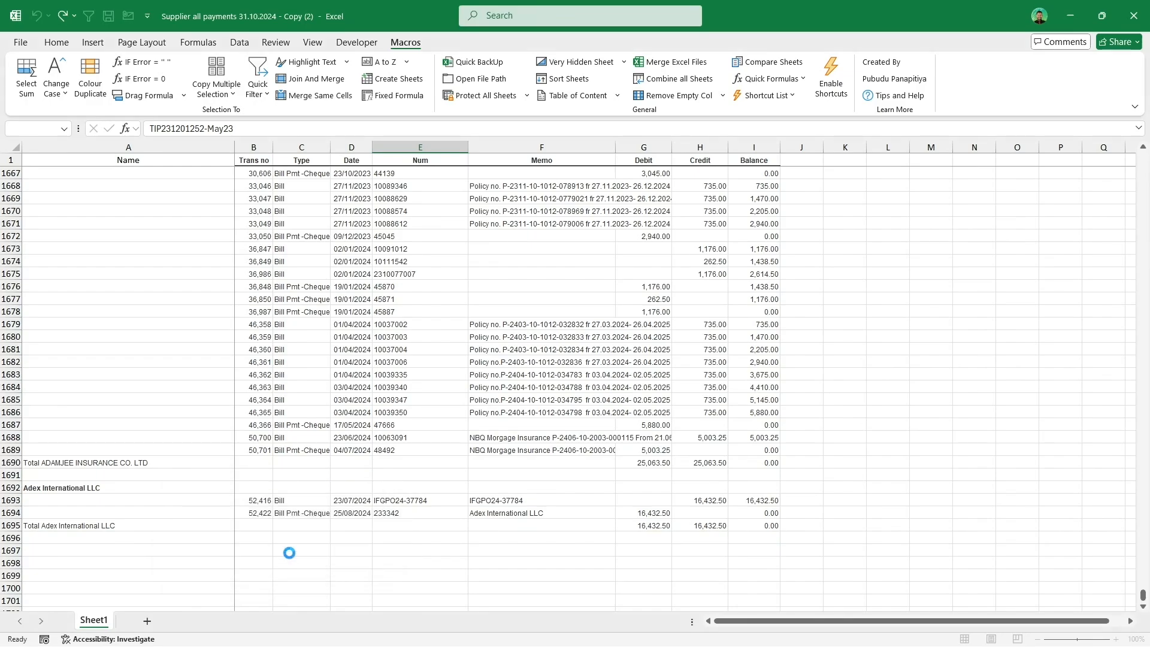
{"action": "left_click_drag", "start_coordinate": [1144, 596], "coordinate": [1144, 158]}
{"action": "left_click", "coordinate": [553, 338]}
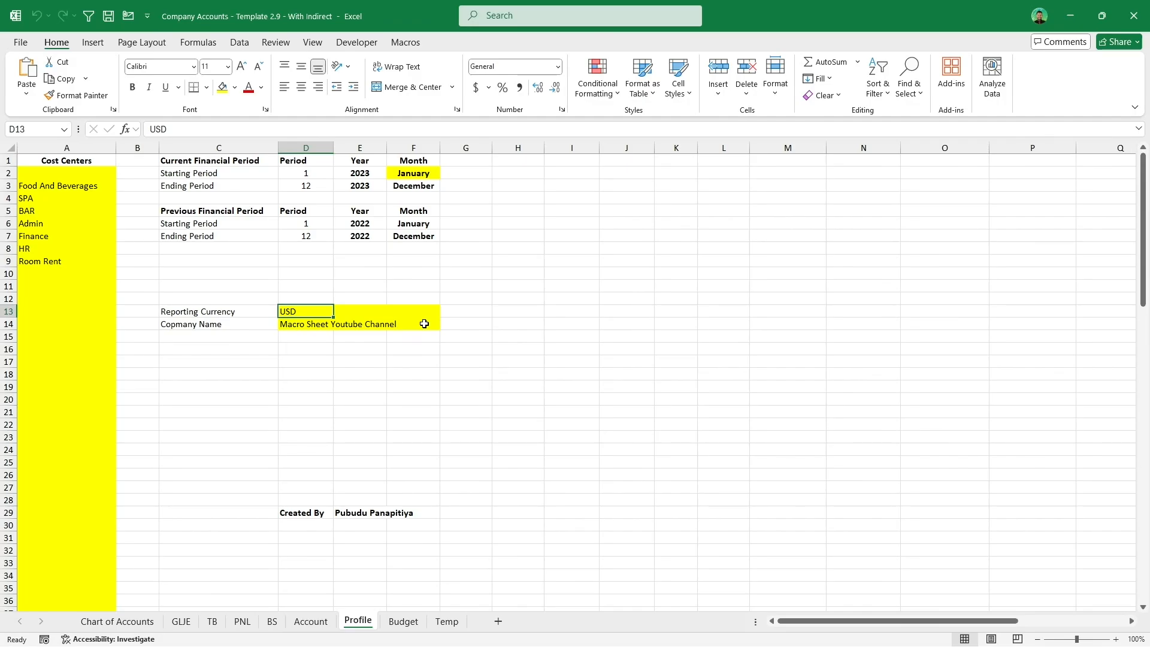
Step: Start Compare Sheets with Company Accounts - Template 2.9 - With indirect as the first workbook and its Profile sheet
{"action": "left_click", "coordinate": [419, 42]}
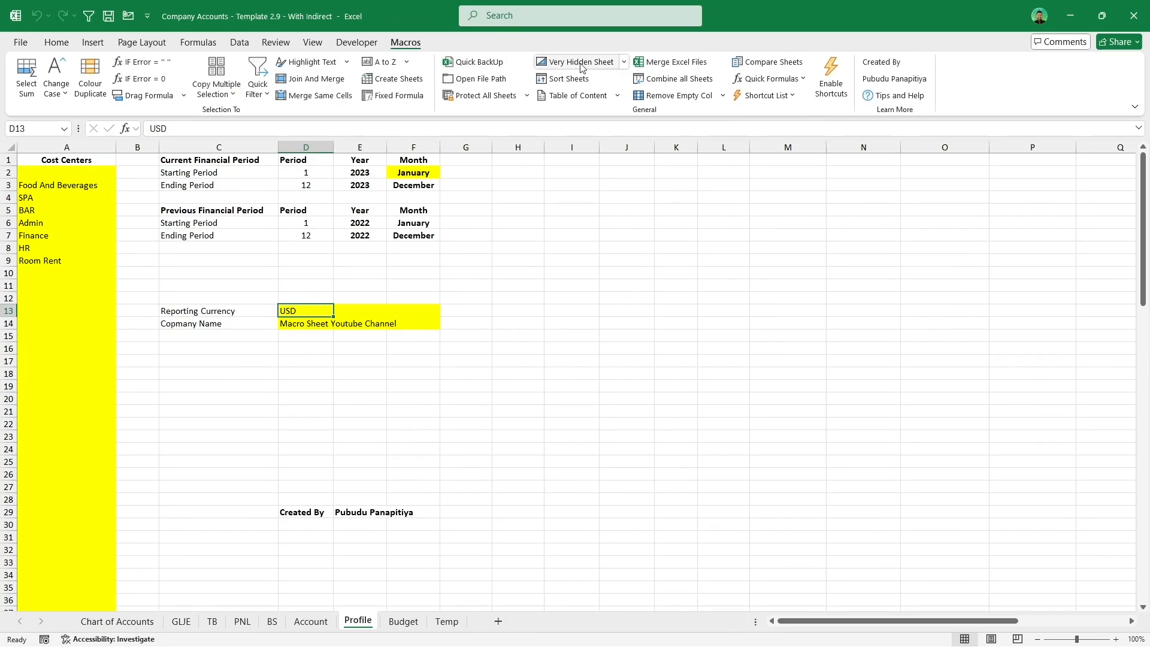
{"action": "left_click", "coordinate": [780, 68]}
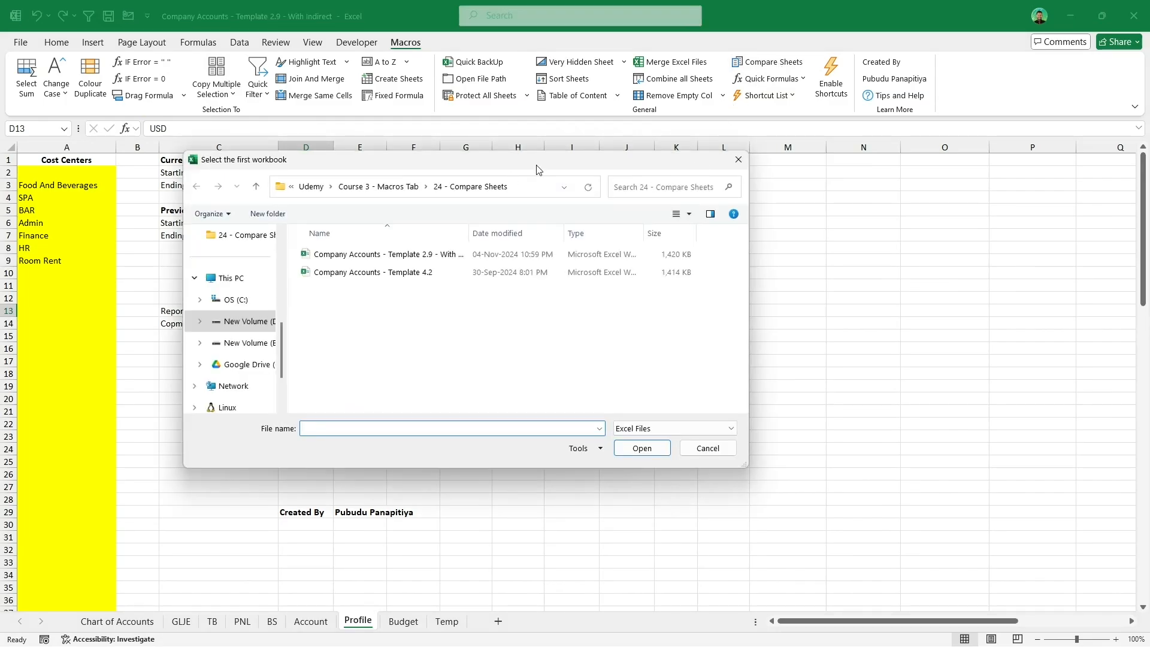
{"action": "left_click", "coordinate": [451, 255]}
{"action": "left_click", "coordinate": [640, 449]}
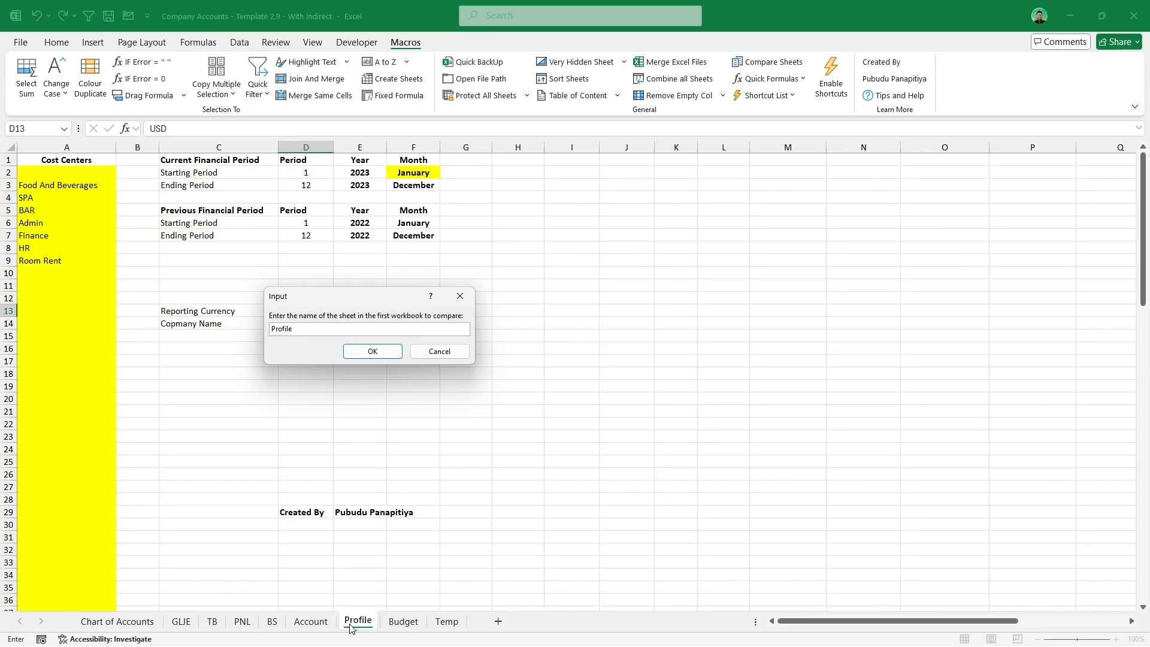
{"action": "left_click", "coordinate": [376, 356]}
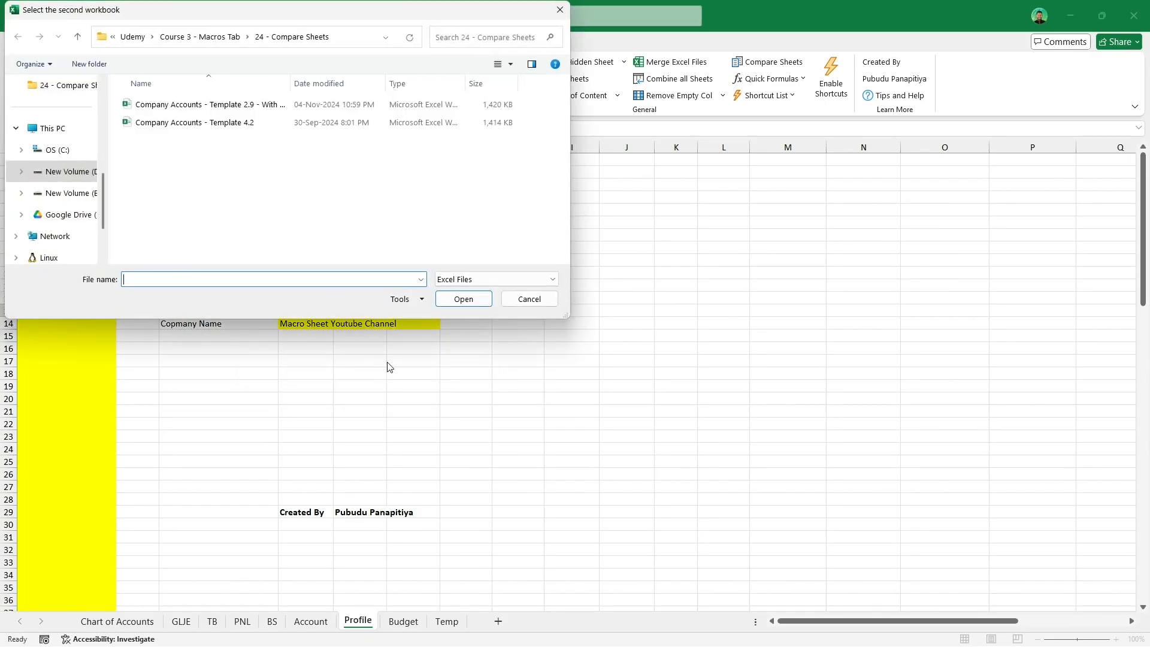
Step: Pick Company Accounts - Template 4.2 and its Profile sheet as the second workbook, skipping a third workbook
{"action": "left_click", "coordinate": [289, 125]}
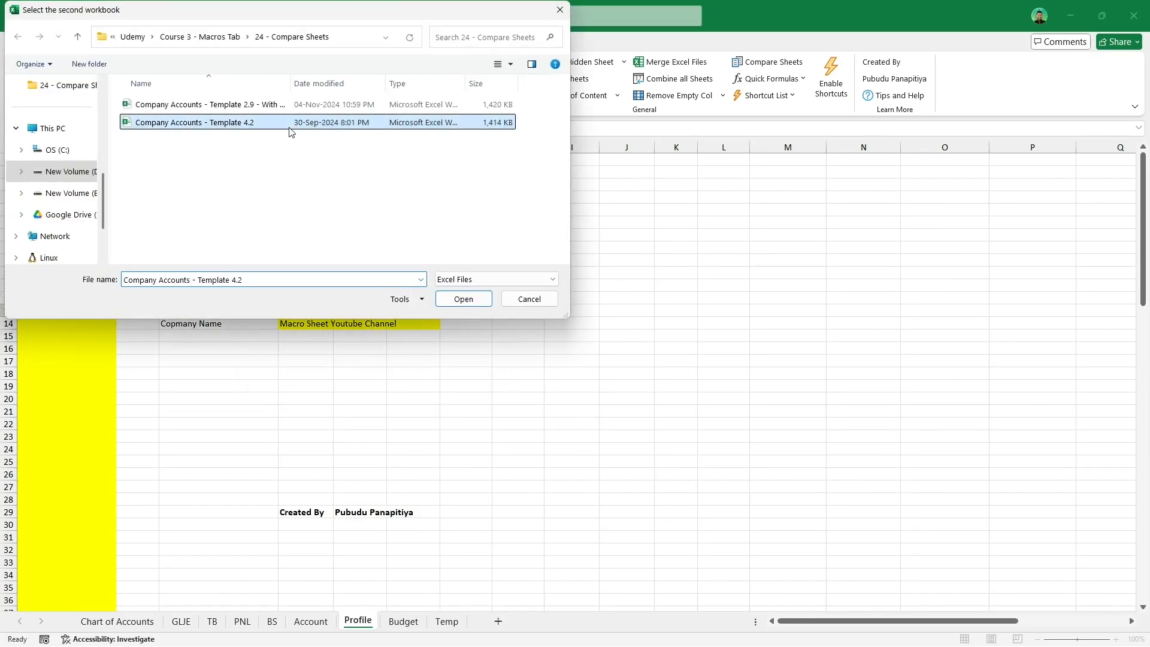
{"action": "left_click", "coordinate": [464, 299]}
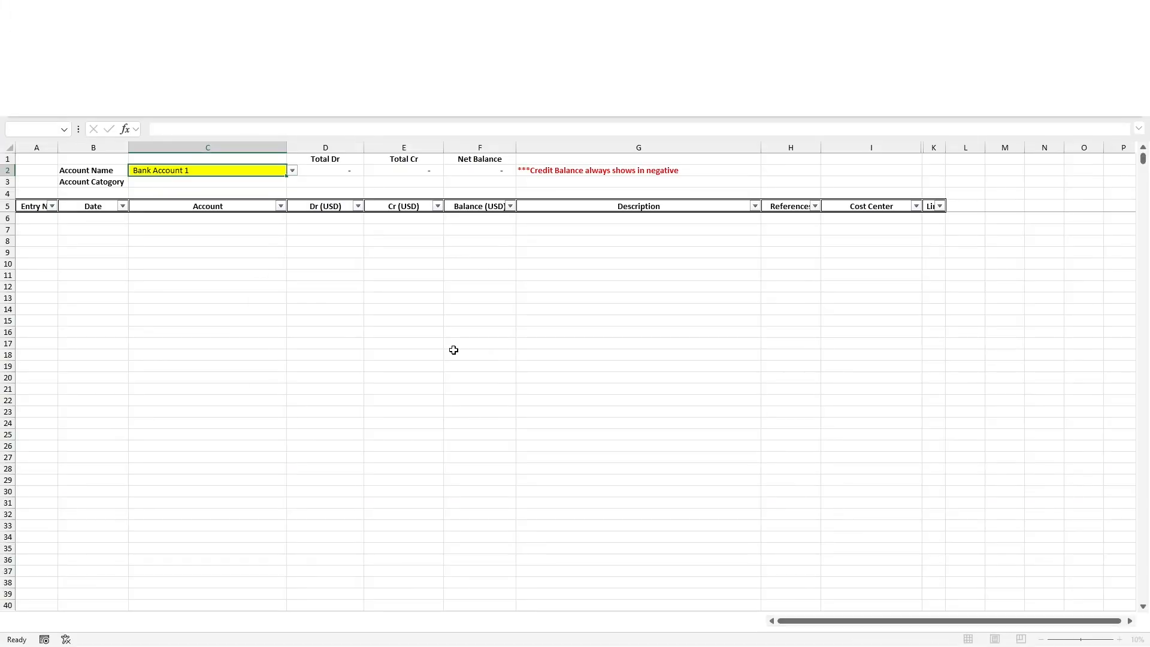
{"action": "type", "text": "Profile"}
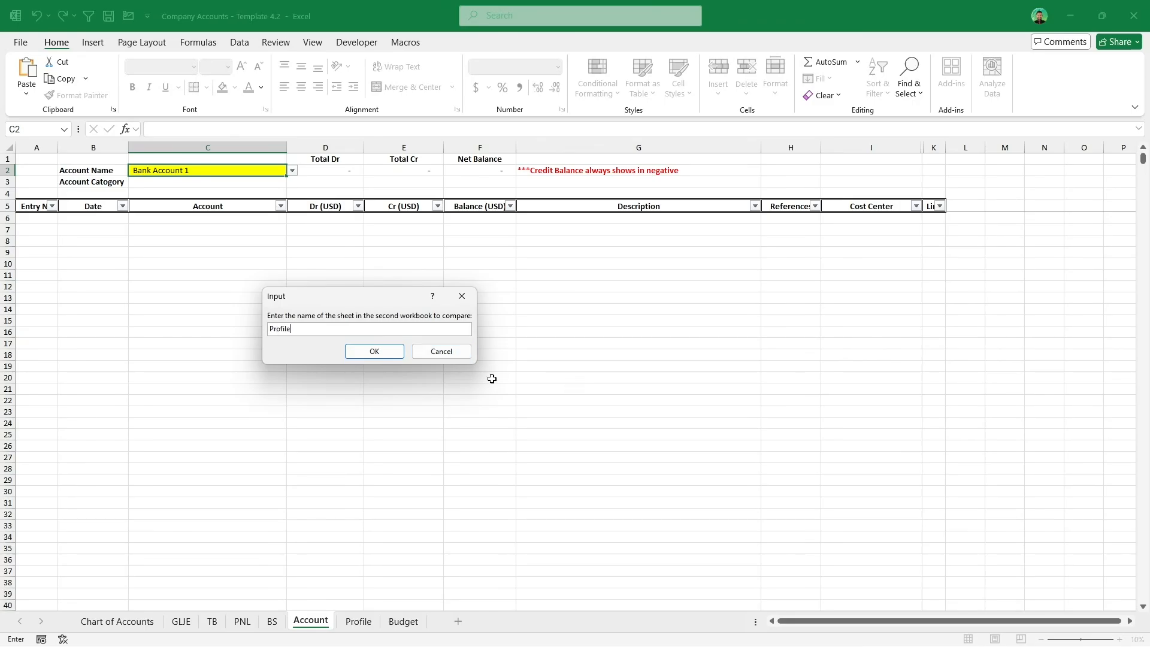
{"action": "left_click", "coordinate": [374, 353]}
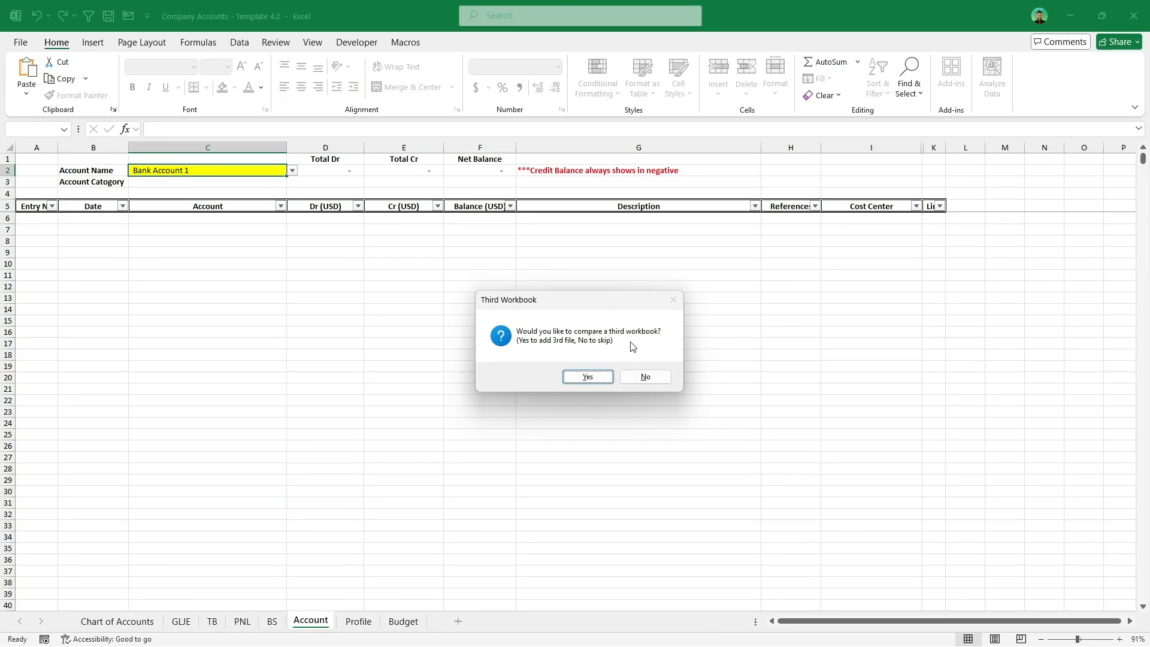
{"action": "left_click", "coordinate": [667, 377]}
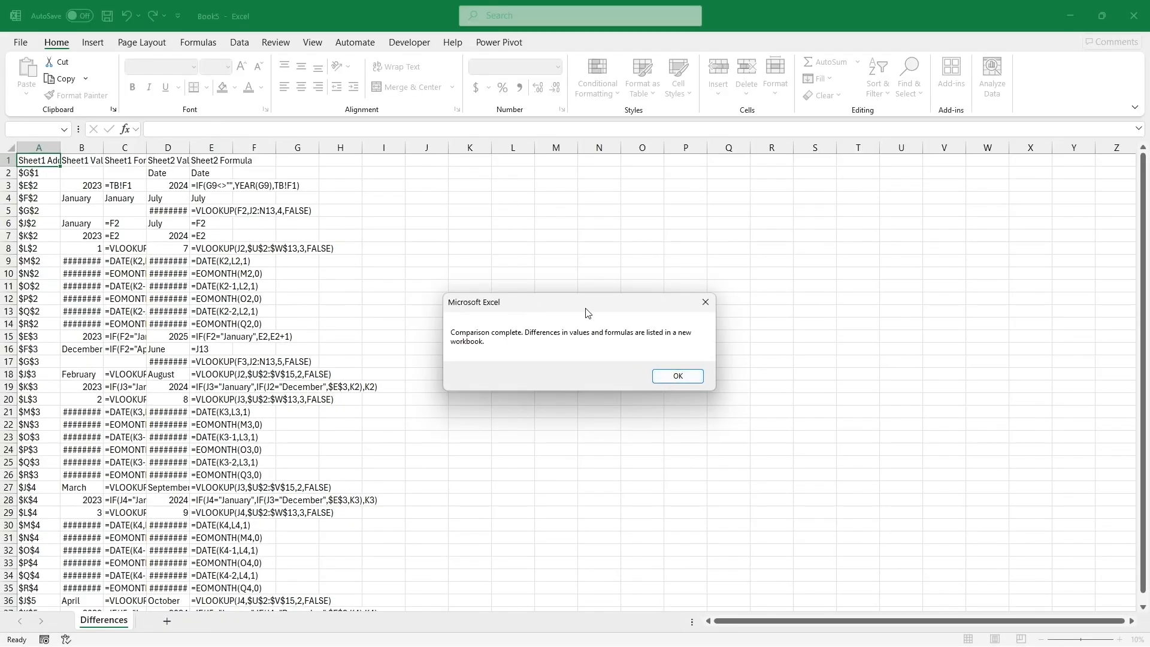
{"action": "left_click", "coordinate": [679, 377]}
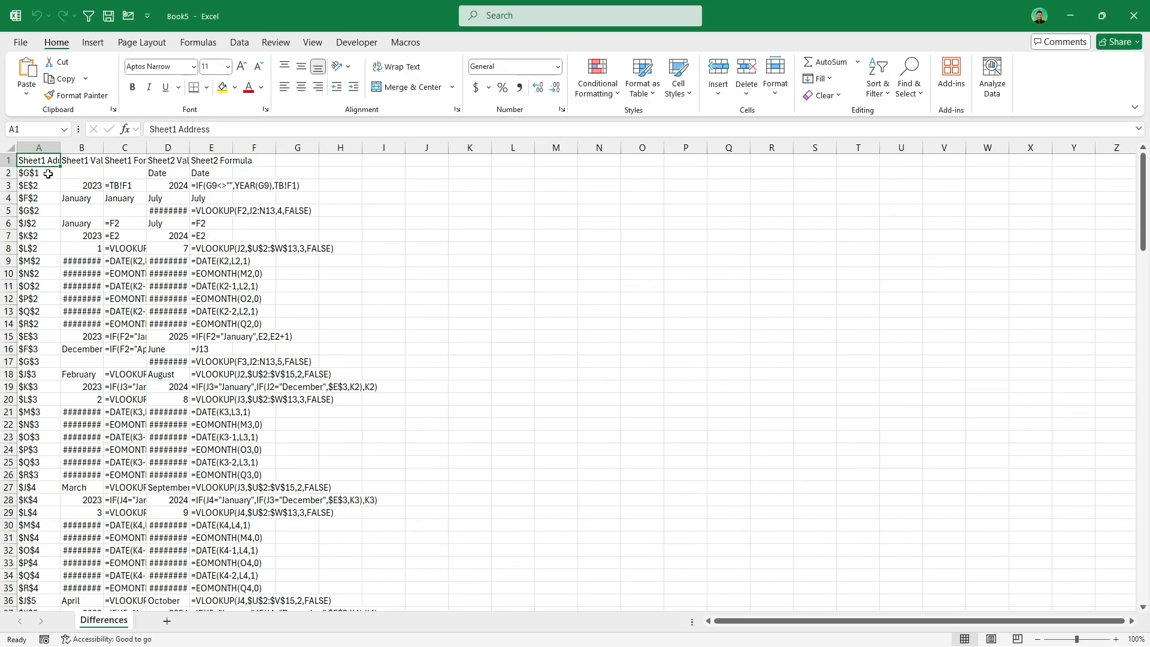
Step: Autofit all column widths in the Differences sheet
{"action": "left_click", "coordinate": [9, 147]}
{"action": "double_click", "coordinate": [62, 146]}
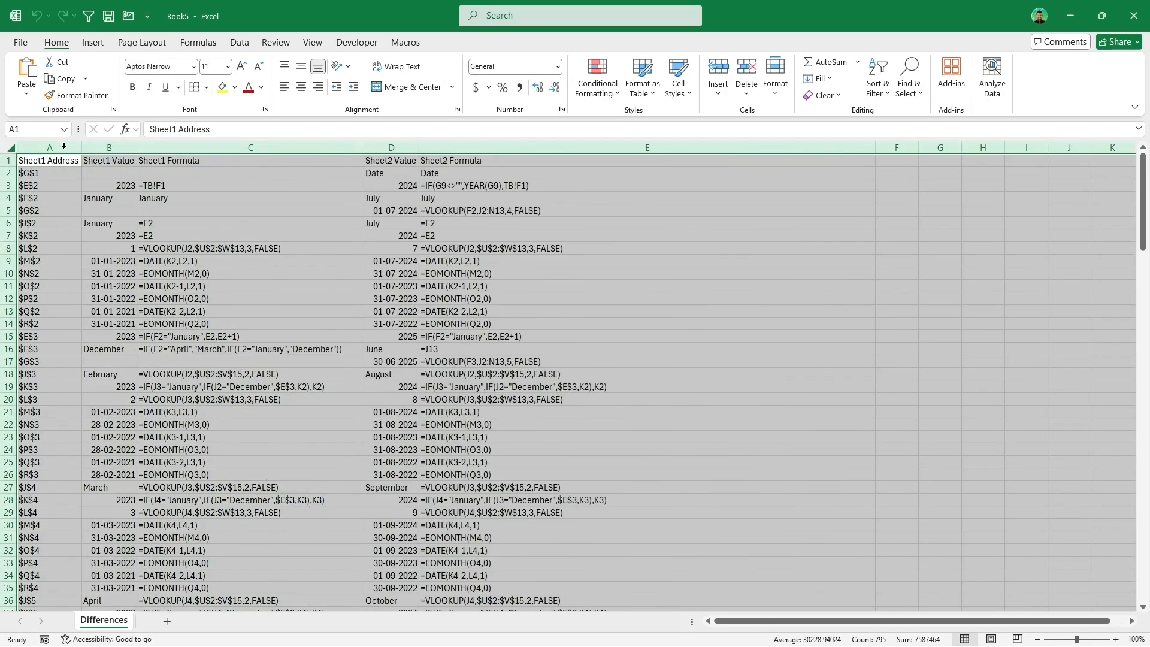
{"action": "left_click", "coordinate": [198, 200]}
Step: Examine the addresses, values and formulas listed for both sheets in the Differences report
{"action": "left_click", "coordinate": [80, 173]}
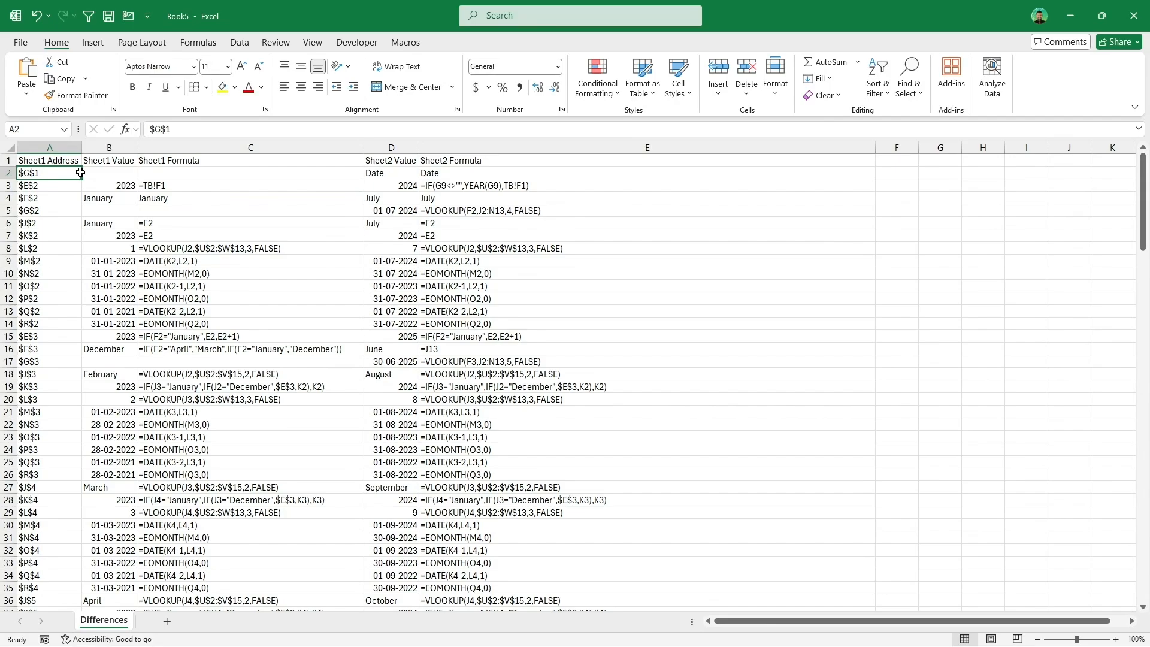
{"action": "left_click_drag", "start_coordinate": [81, 172], "coordinate": [69, 285]}
{"action": "left_click", "coordinate": [123, 170]}
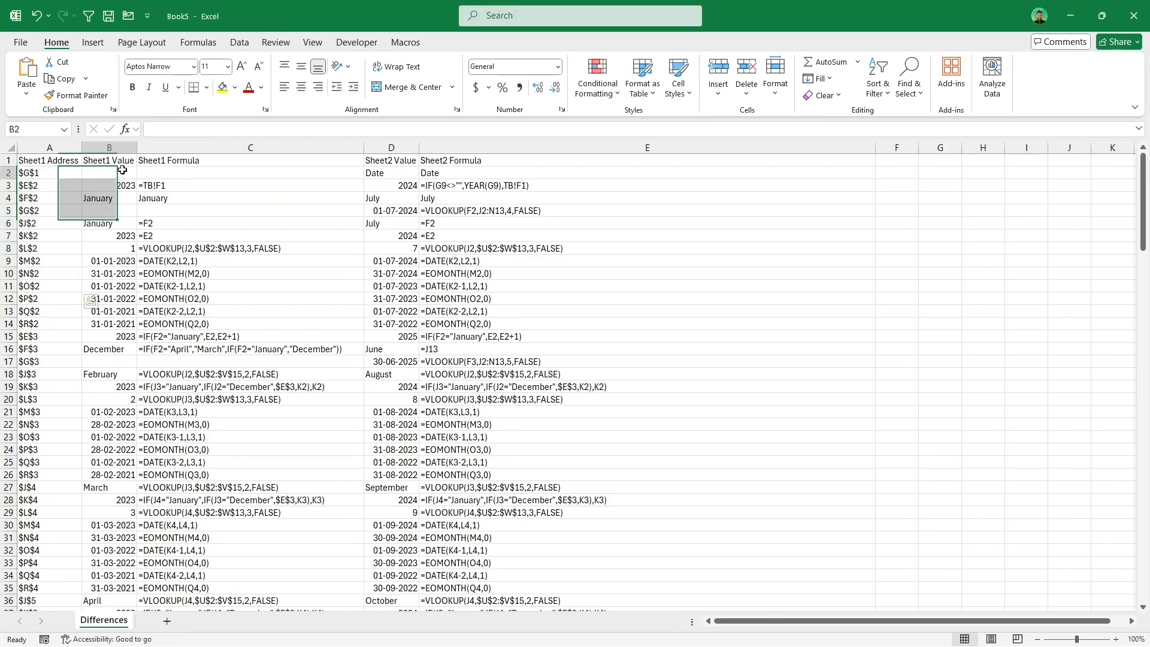
{"action": "left_click_drag", "start_coordinate": [123, 170], "coordinate": [114, 336]}
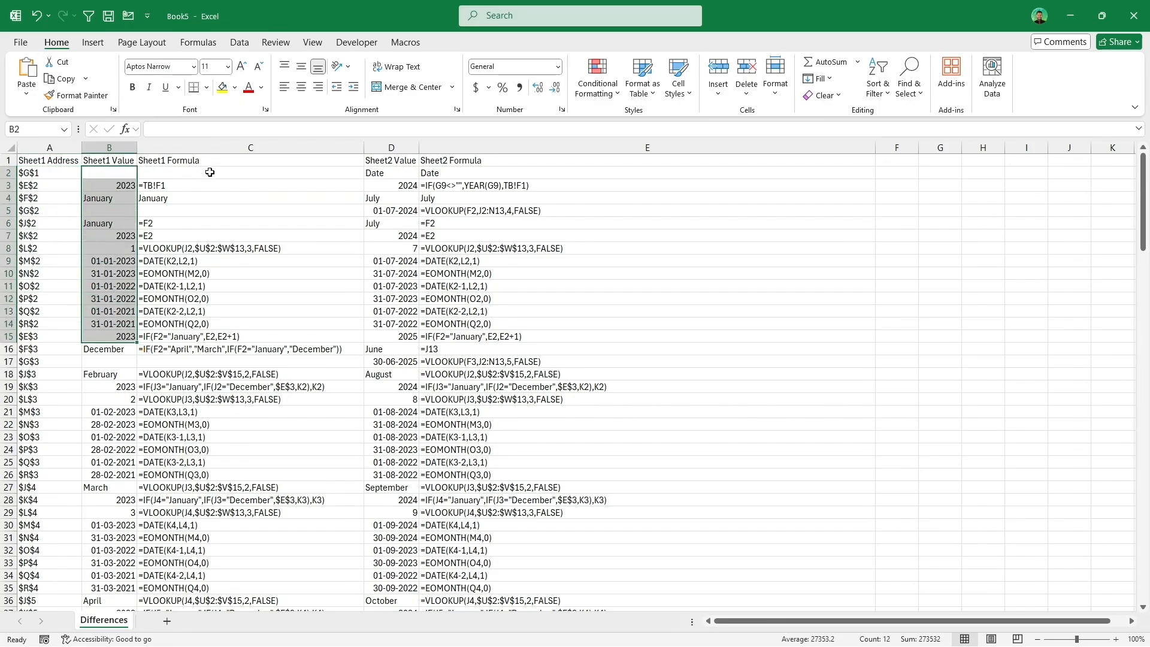
{"action": "left_click_drag", "start_coordinate": [210, 173], "coordinate": [226, 341]}
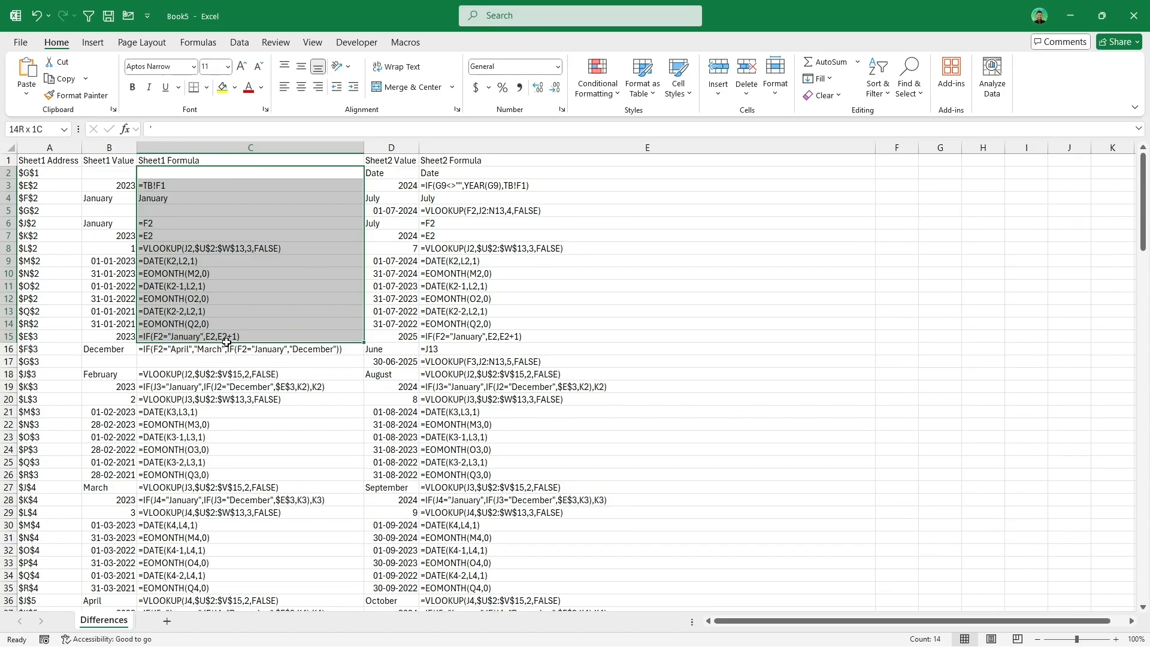
{"action": "left_click_drag", "start_coordinate": [384, 173], "coordinate": [396, 362]}
{"action": "left_click_drag", "start_coordinate": [471, 173], "coordinate": [488, 371]}
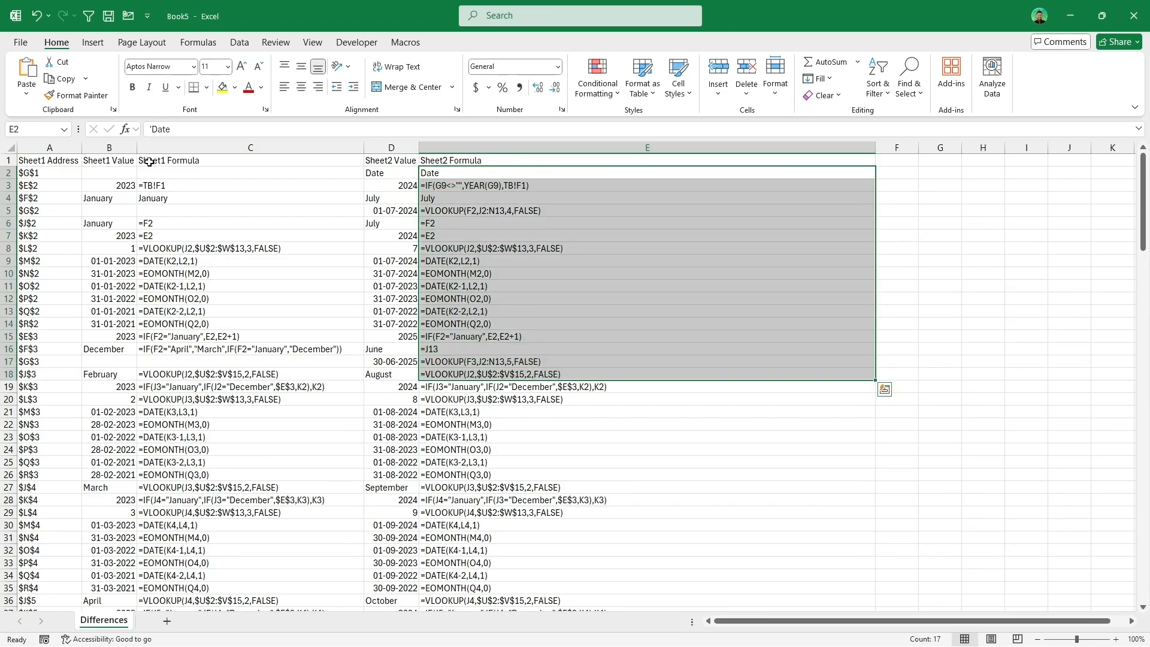
{"action": "left_click", "coordinate": [60, 176]}
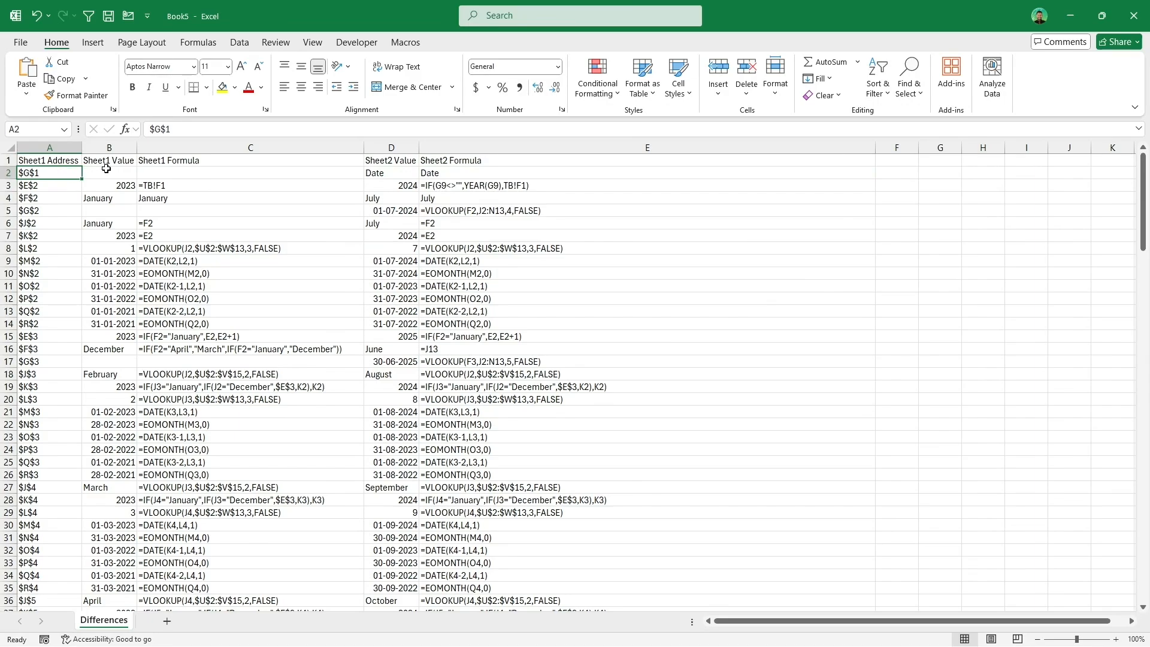
{"action": "left_click_drag", "start_coordinate": [105, 172], "coordinate": [483, 175]}
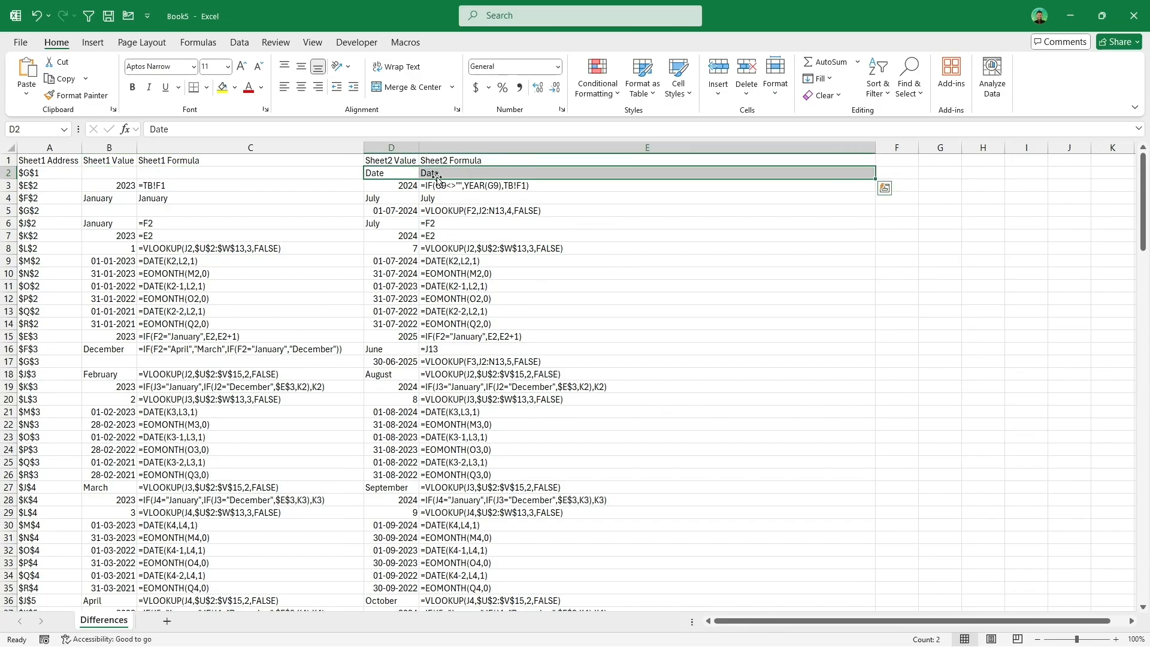
{"action": "left_click", "coordinate": [43, 185]}
{"action": "left_click", "coordinate": [106, 185]}
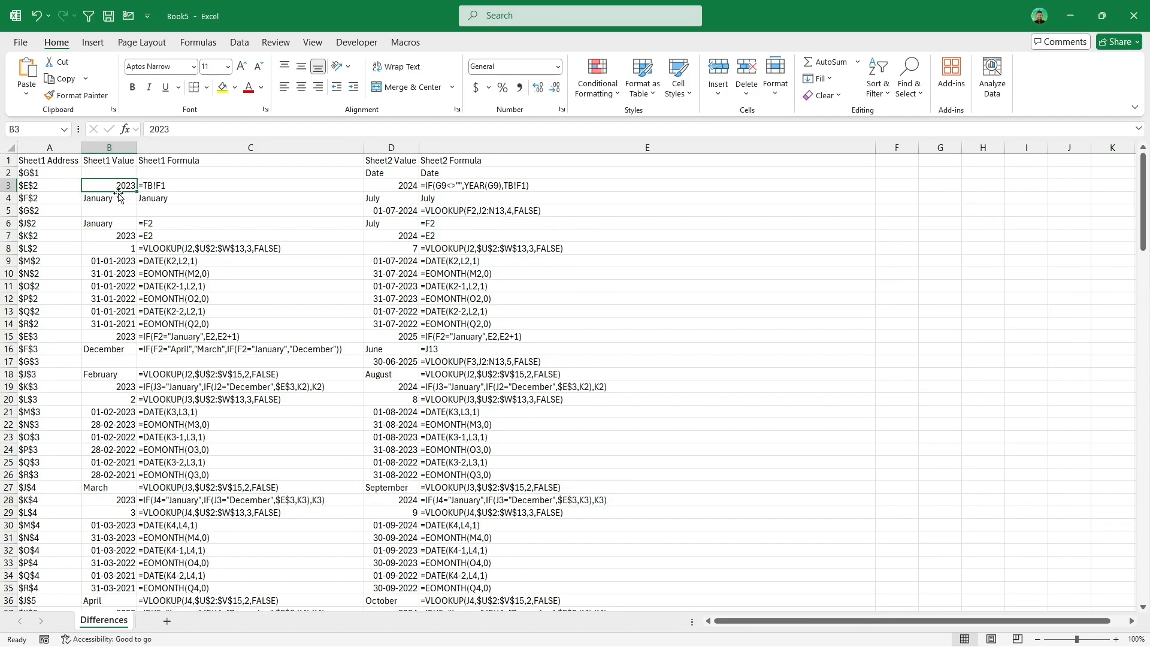
{"action": "left_click", "coordinate": [153, 191]}
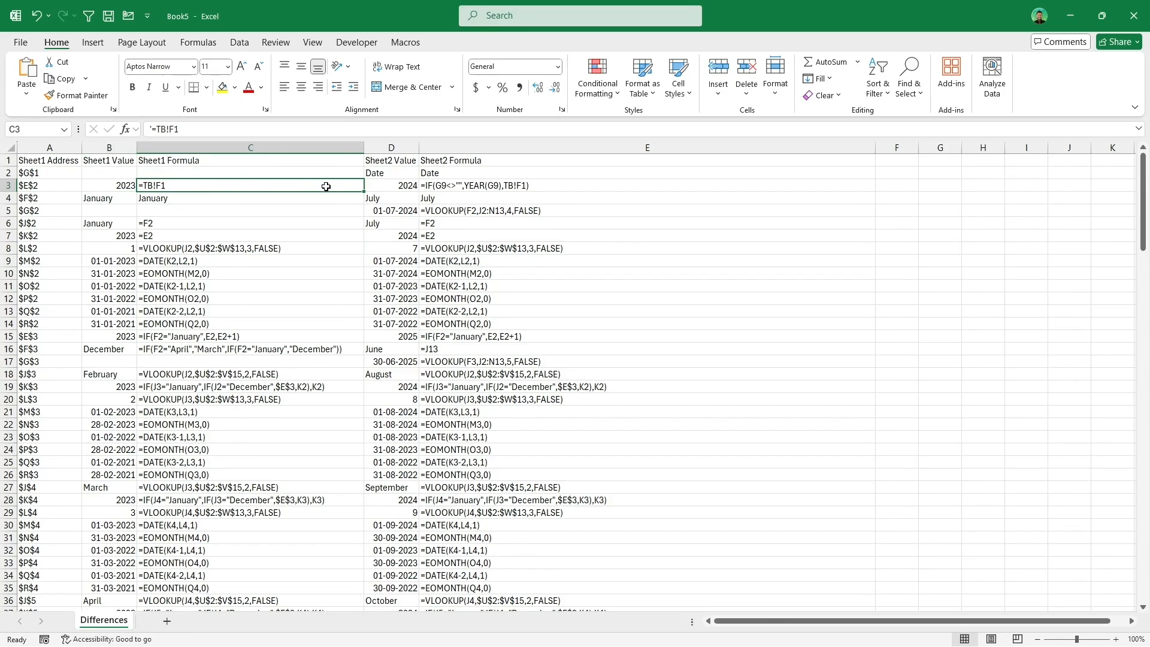
{"action": "left_click", "coordinate": [397, 187]}
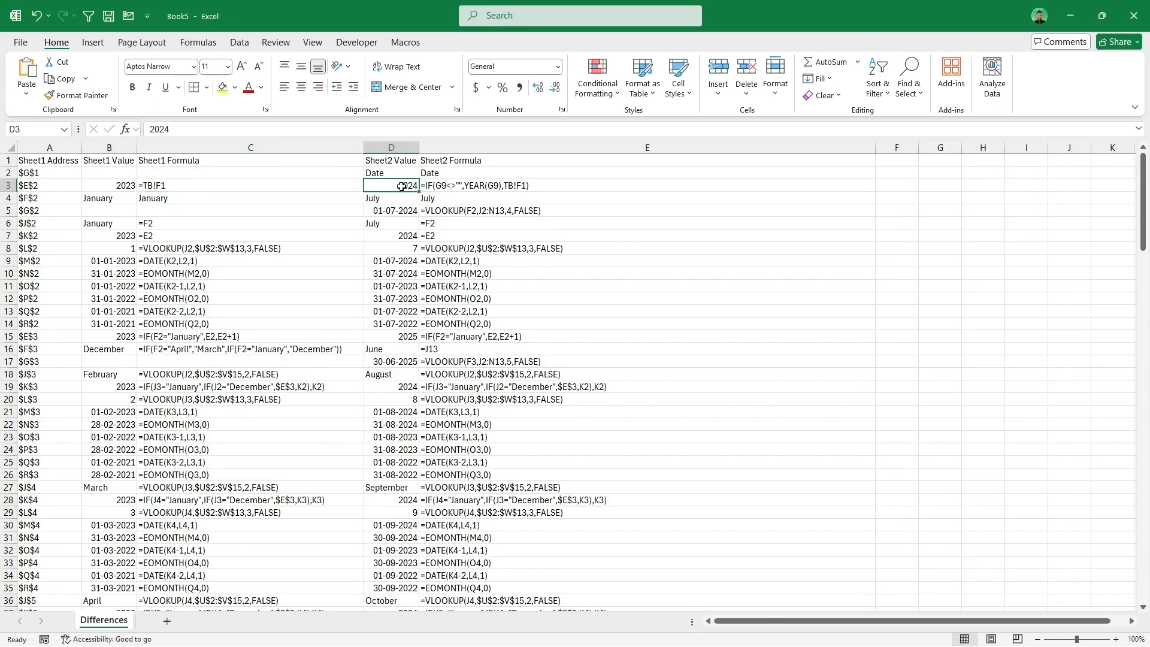
{"action": "left_click", "coordinate": [438, 189]}
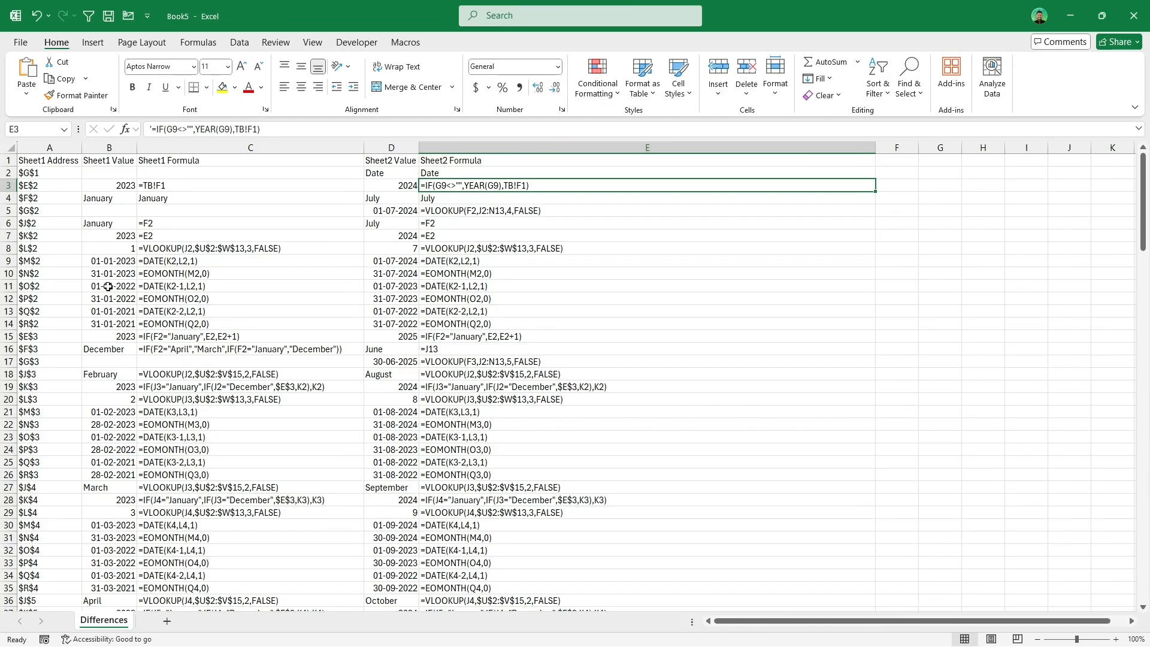
Step: Scroll through the Differences report and inspect individual address, value and formula cells for both sheets
{"action": "scroll", "coordinate": [232, 372], "scroll_direction": "down", "scroll_amount": 16}
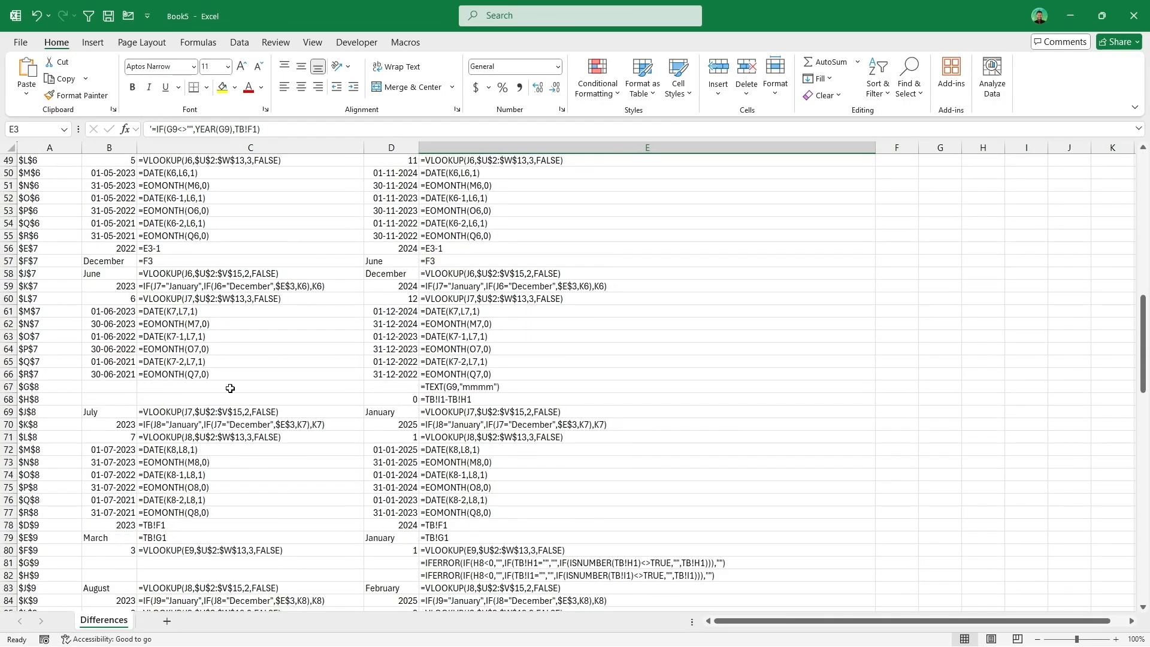
{"action": "scroll", "coordinate": [230, 388], "scroll_direction": "up", "scroll_amount": 16}
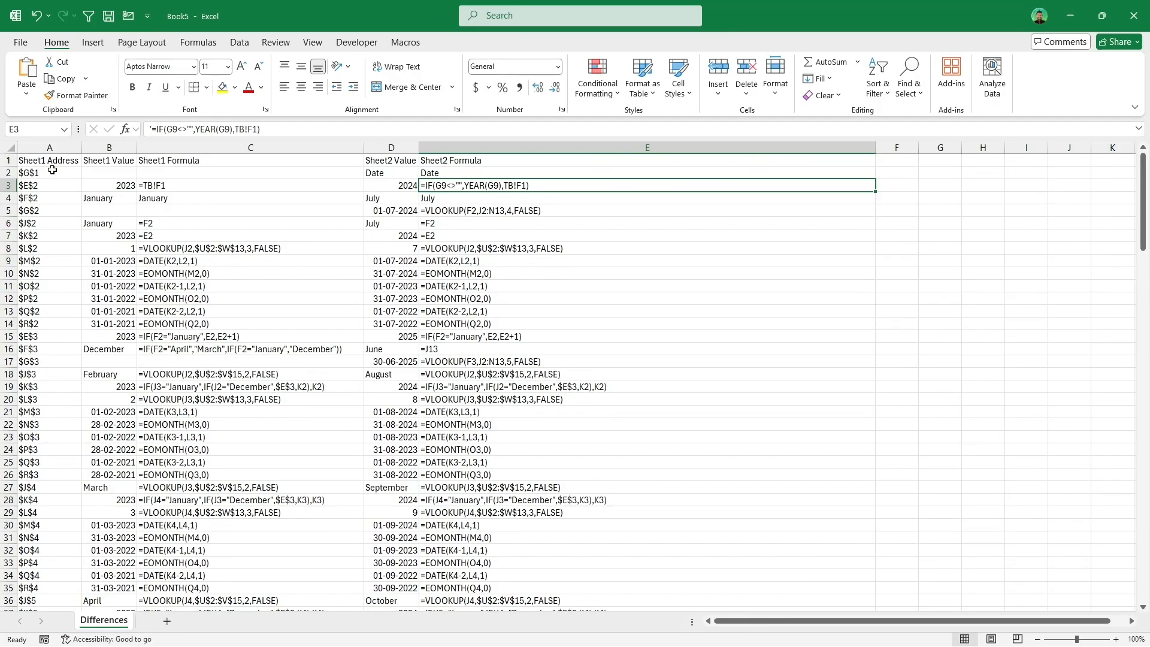
{"action": "left_click_drag", "start_coordinate": [52, 161], "coordinate": [60, 311]}
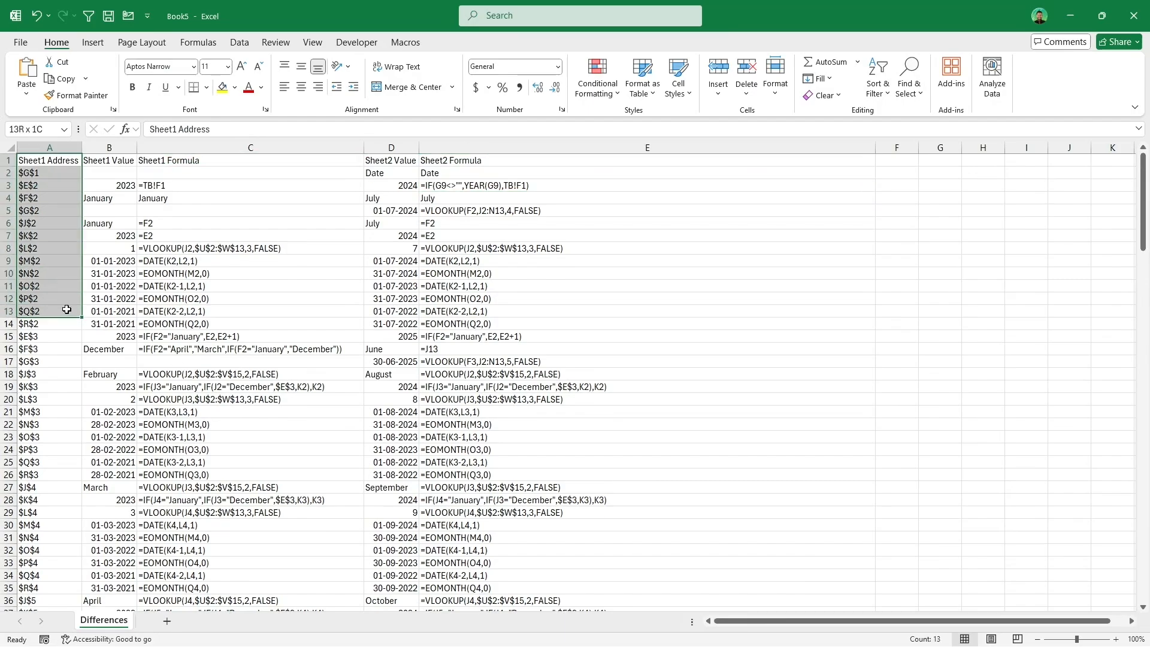
{"action": "left_click", "coordinate": [52, 187]}
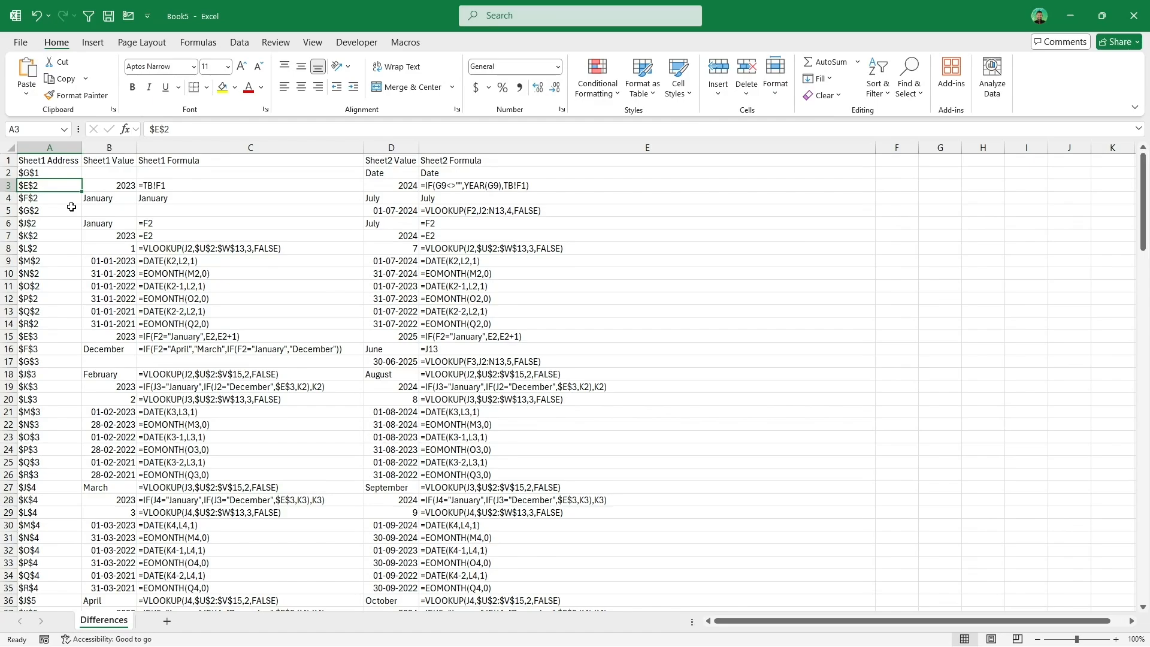
{"action": "left_click_drag", "start_coordinate": [100, 201], "coordinate": [178, 201]}
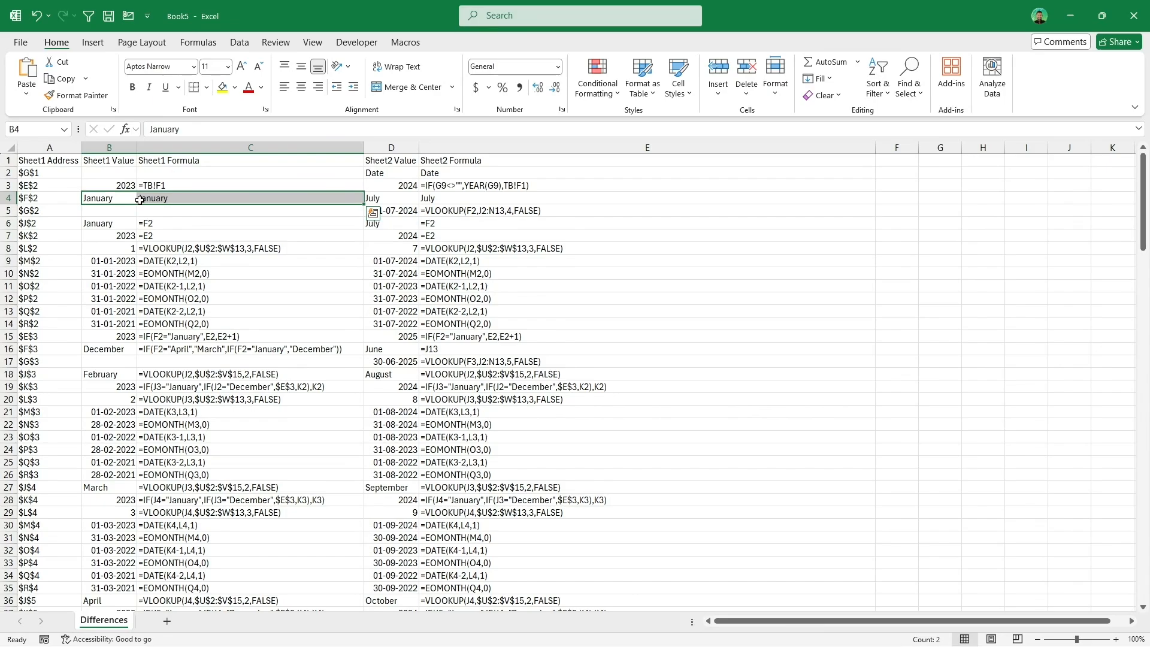
{"action": "left_click", "coordinate": [100, 198]}
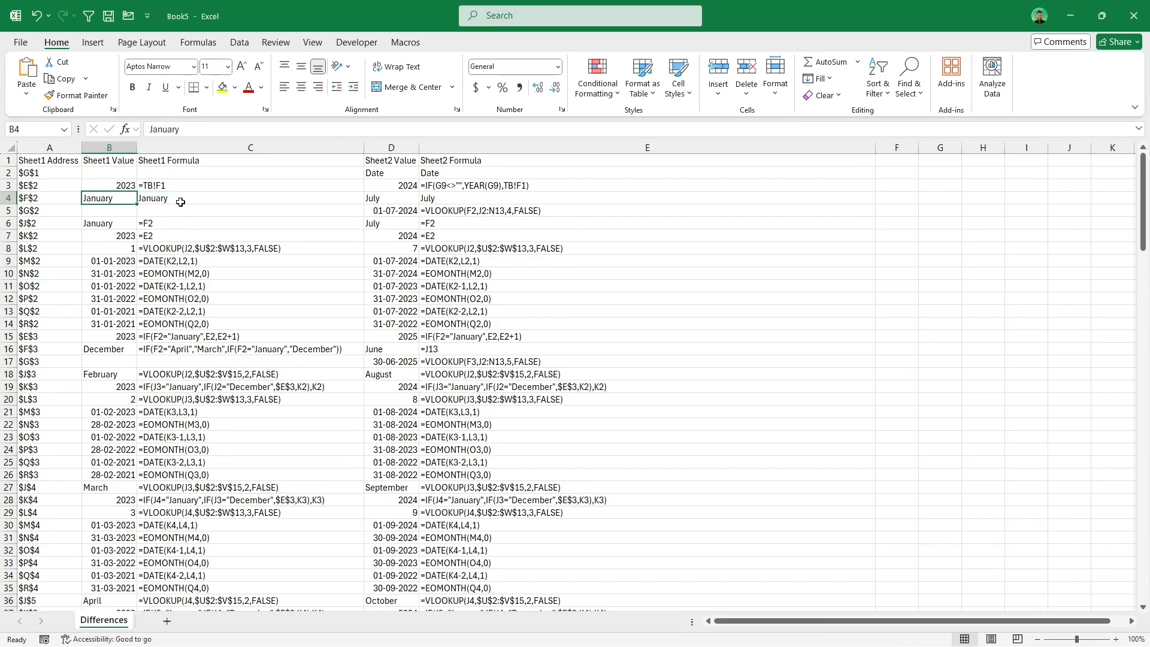
{"action": "left_click", "coordinate": [180, 202]}
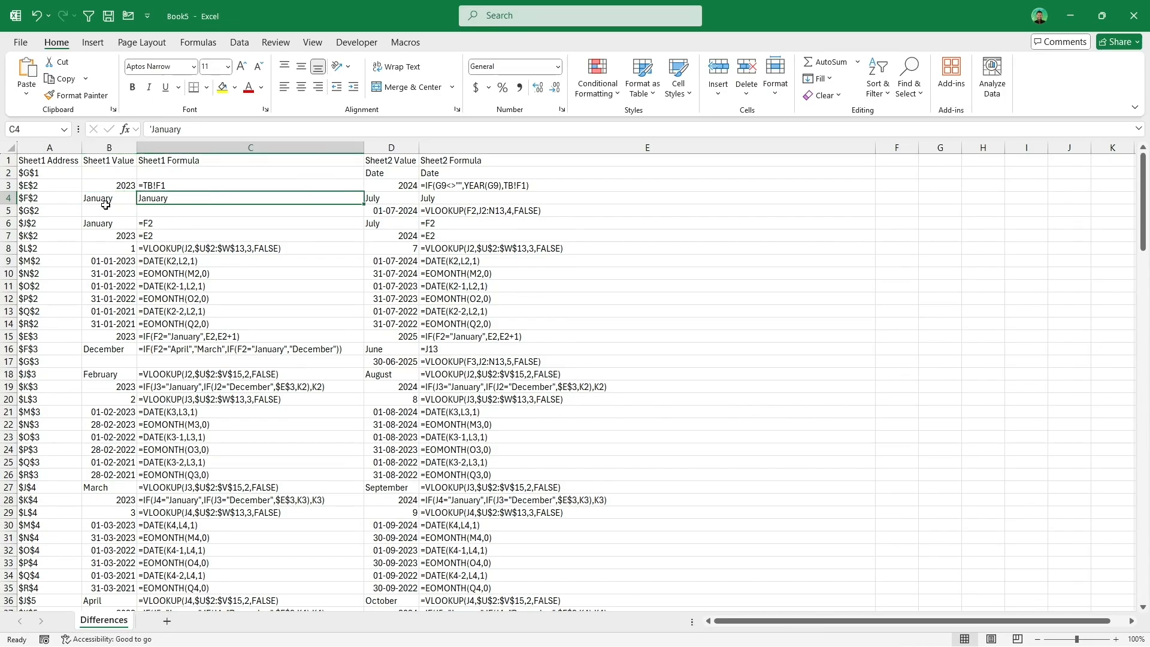
{"action": "left_click", "coordinate": [237, 221]}
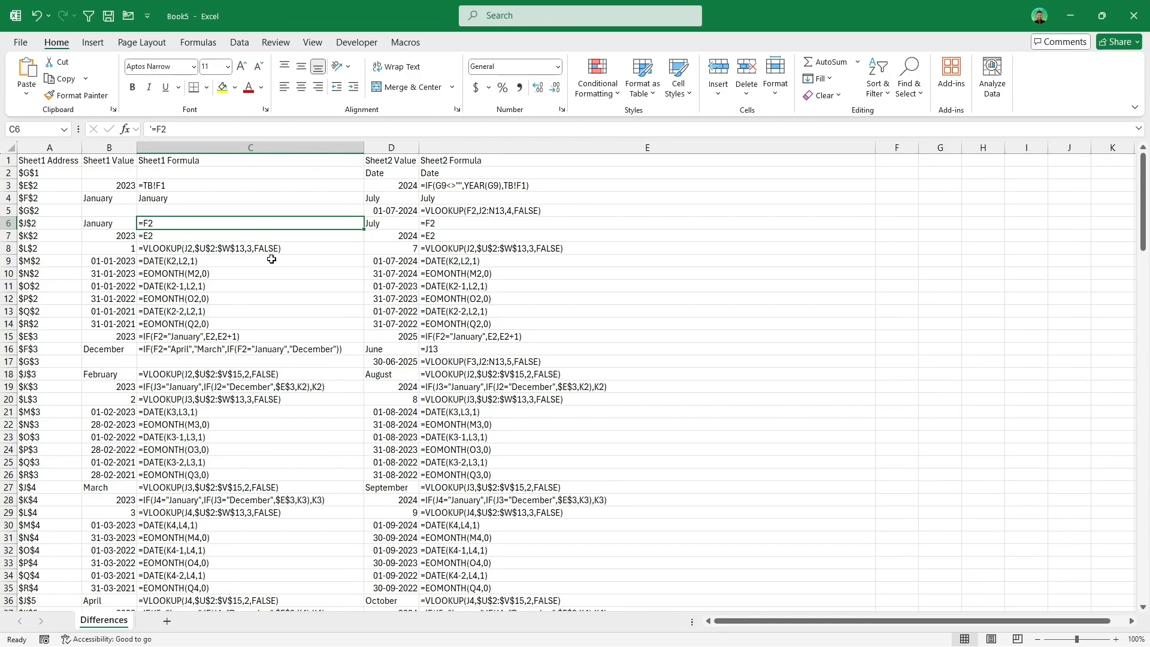
{"action": "scroll", "coordinate": [271, 259], "scroll_direction": "down", "scroll_amount": 15}
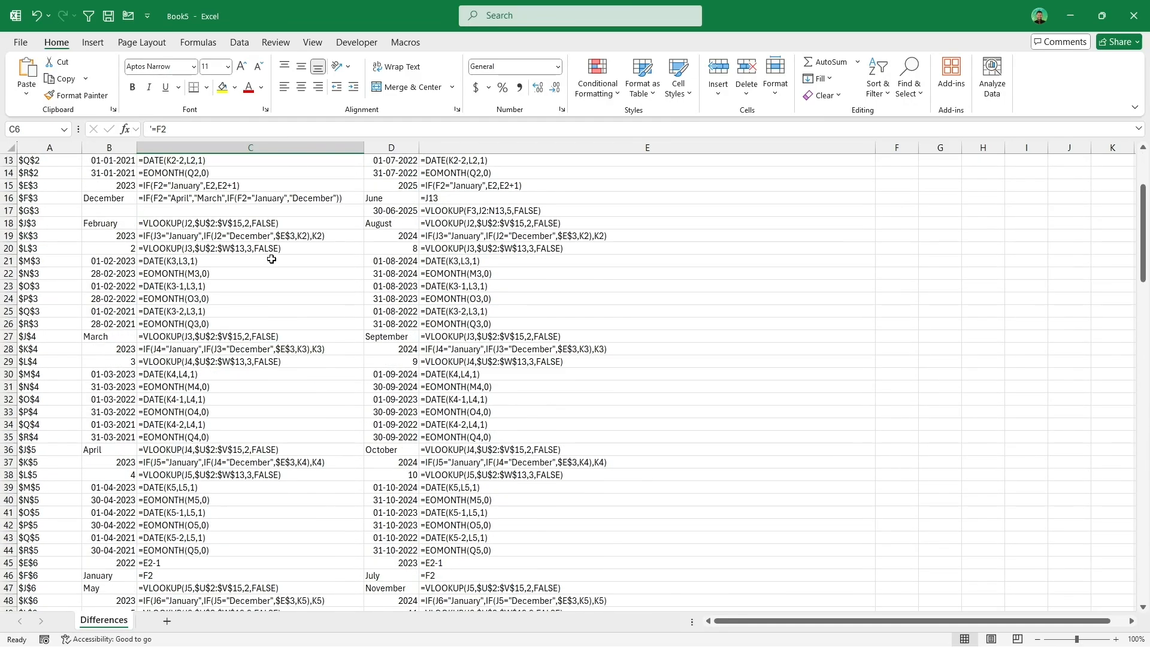
{"action": "scroll", "coordinate": [271, 259], "scroll_direction": "down", "scroll_amount": 4}
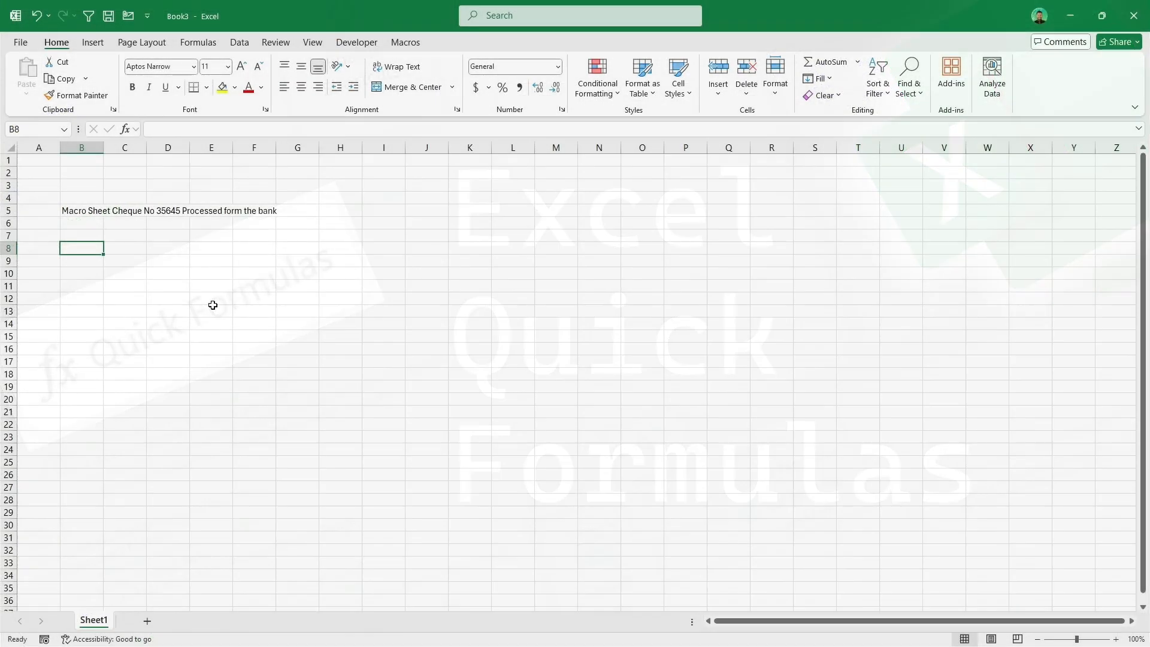
Step: Insert the Get Numeric Values quick formula into cell B8, pointing it at the text in cell B5
{"action": "left_click", "coordinate": [405, 42]}
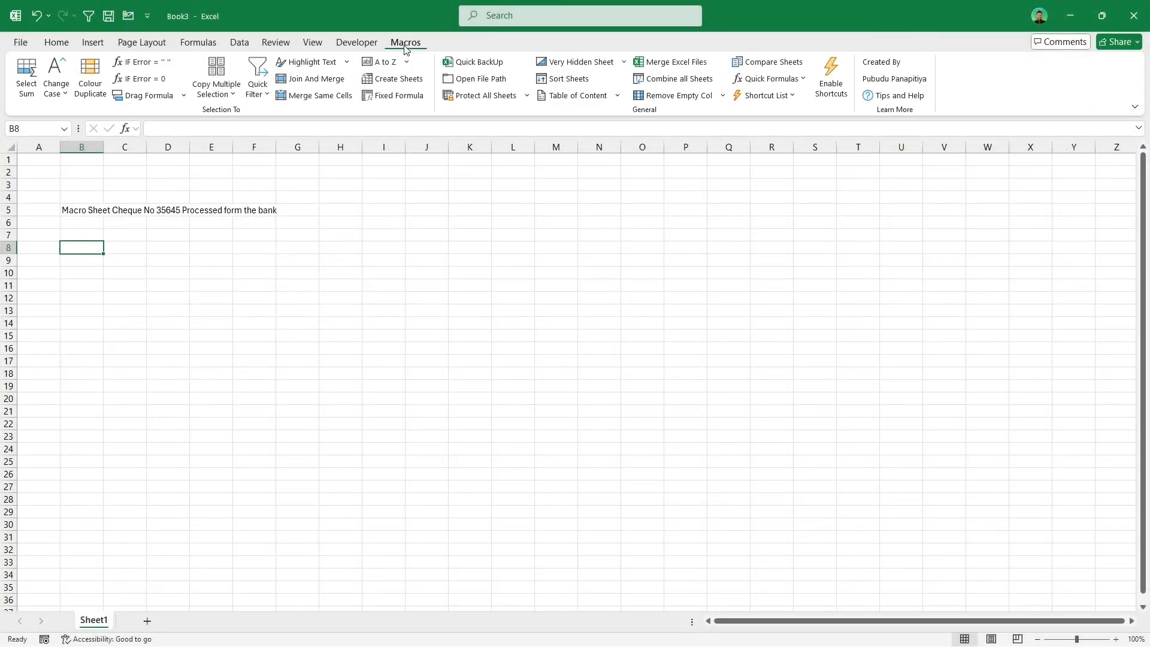
{"action": "left_click", "coordinate": [806, 84]}
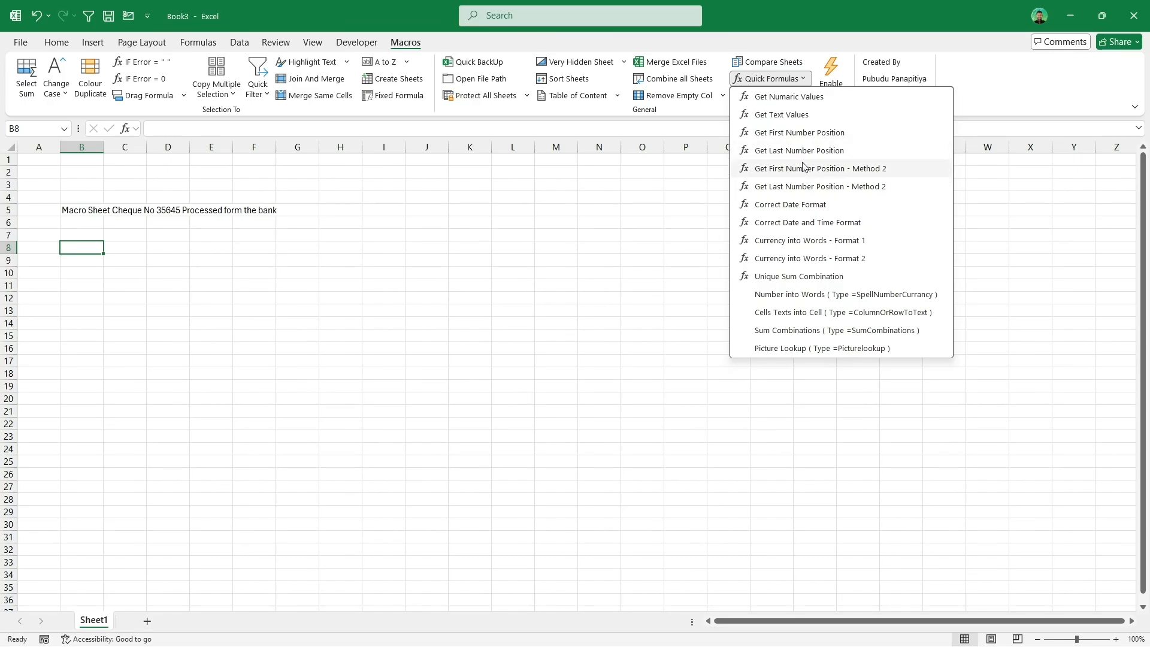
{"action": "left_click", "coordinate": [806, 99]}
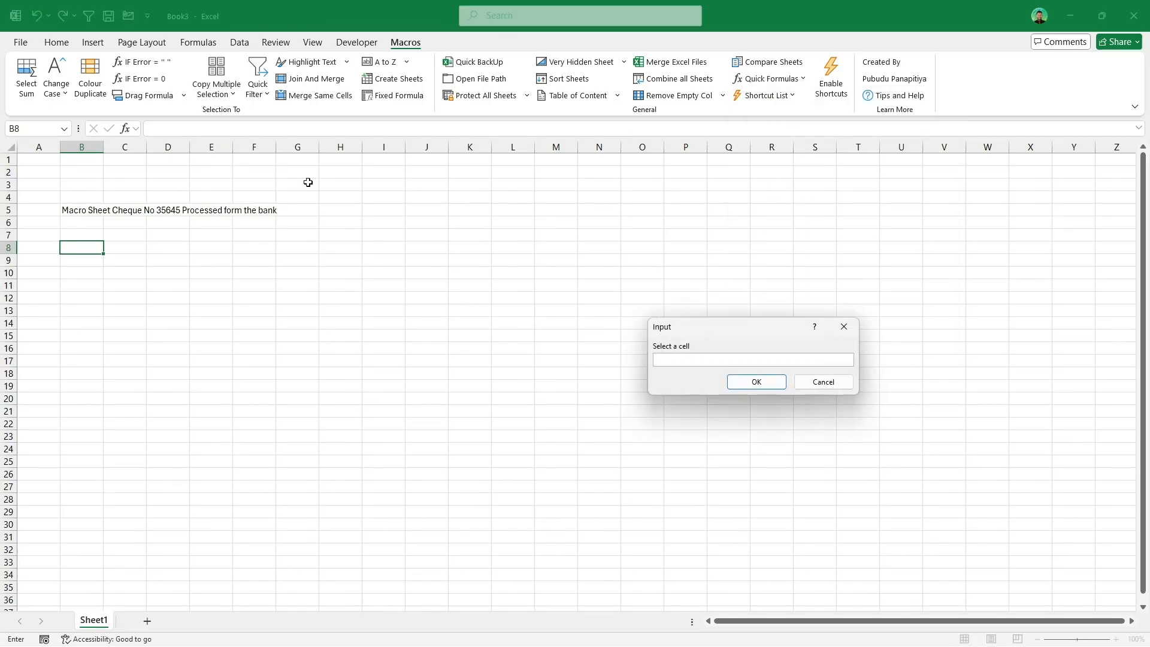
{"action": "left_click", "coordinate": [90, 213]}
{"action": "left_click", "coordinate": [757, 382]}
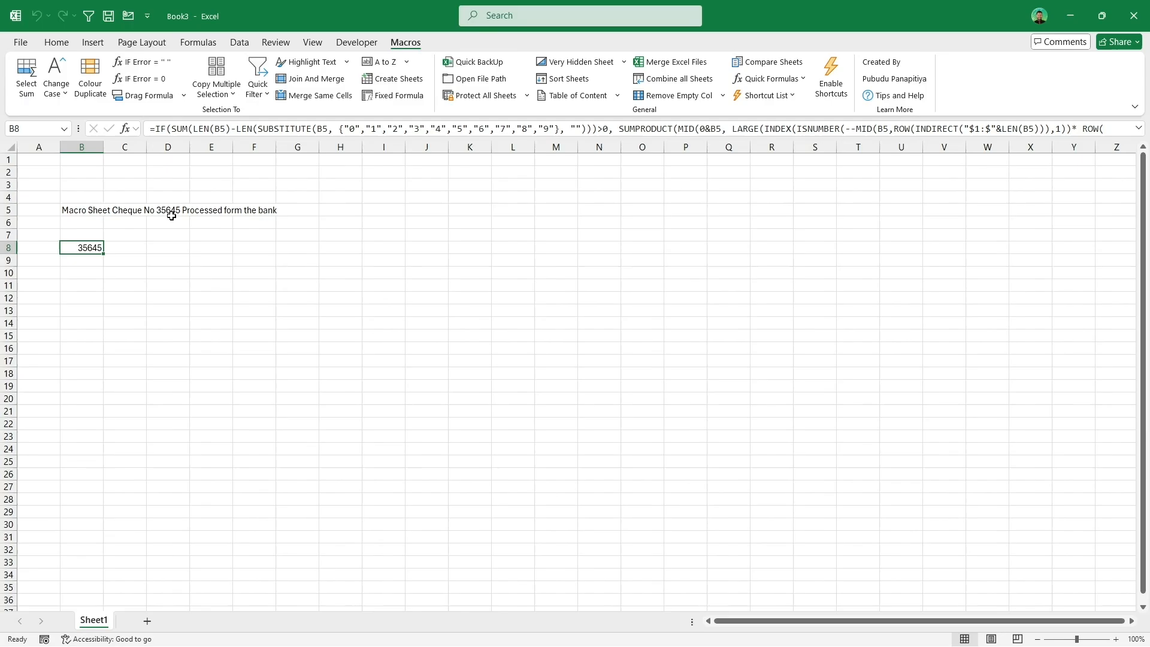
Step: Select cell B9 and open the Quick Formulas list to add another formula
{"action": "left_click", "coordinate": [96, 262]}
{"action": "left_click", "coordinate": [801, 84]}
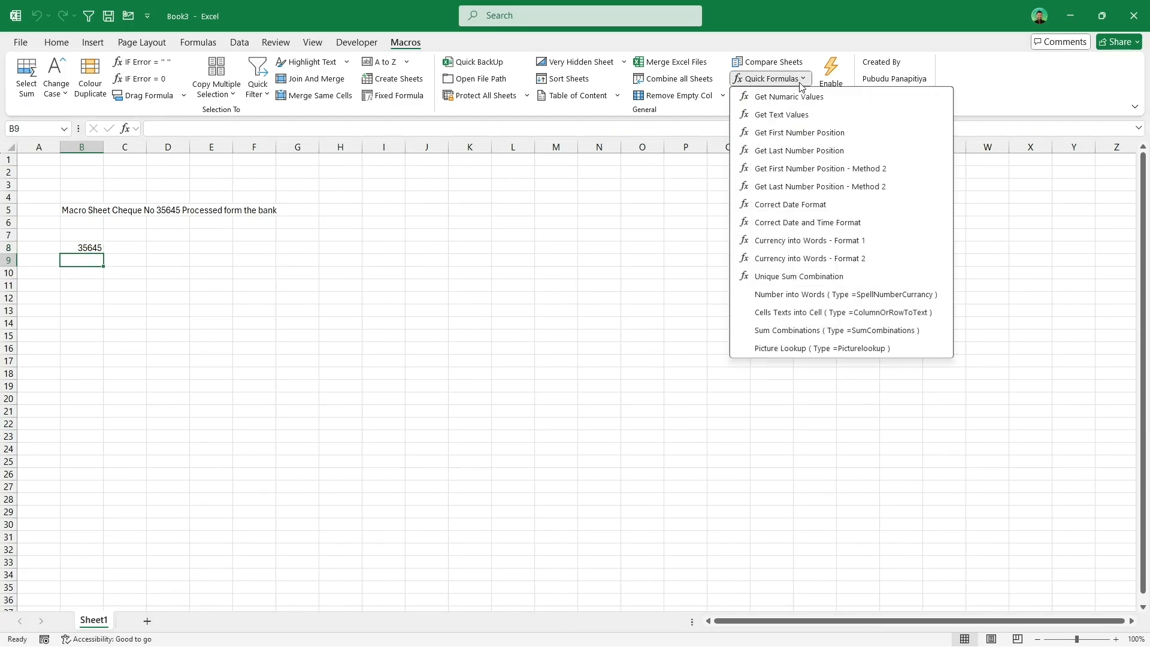
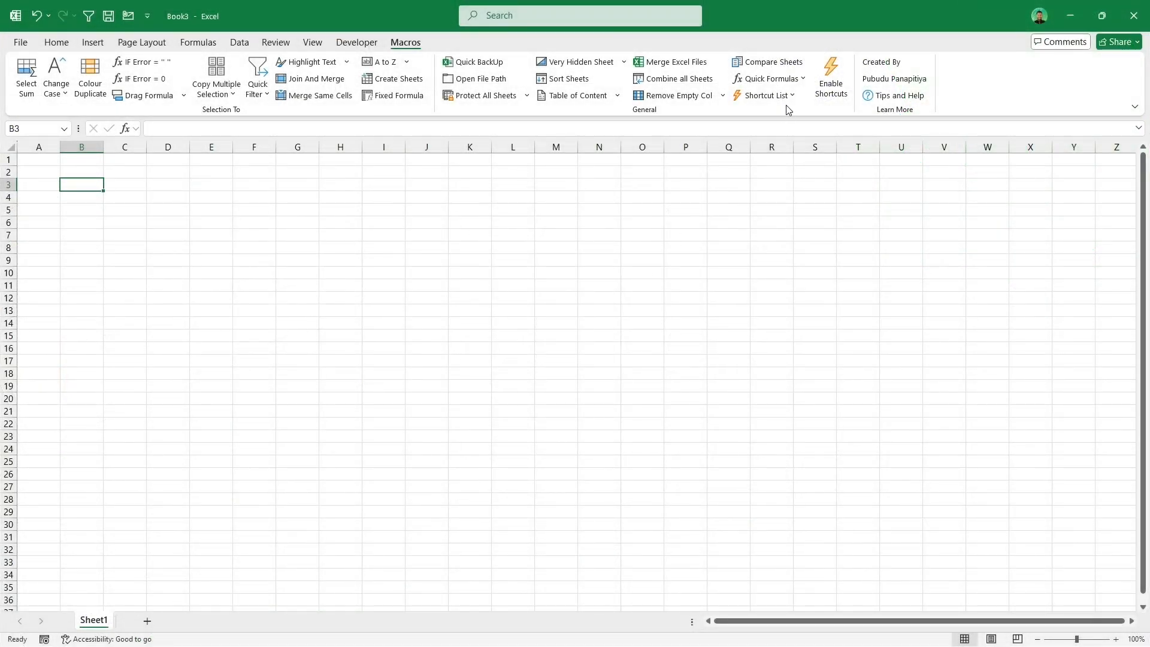
Step: Open the Shortcut List and turn on Enable Shortcuts
{"action": "left_click", "coordinate": [785, 95]}
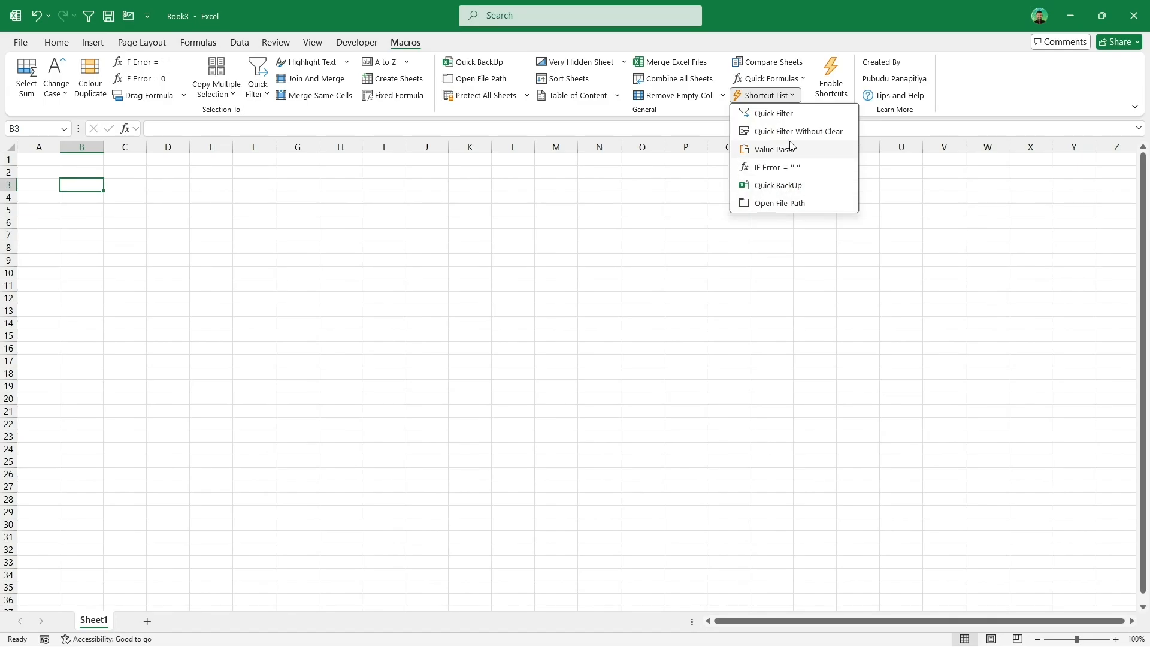
{"action": "left_click", "coordinate": [828, 91]}
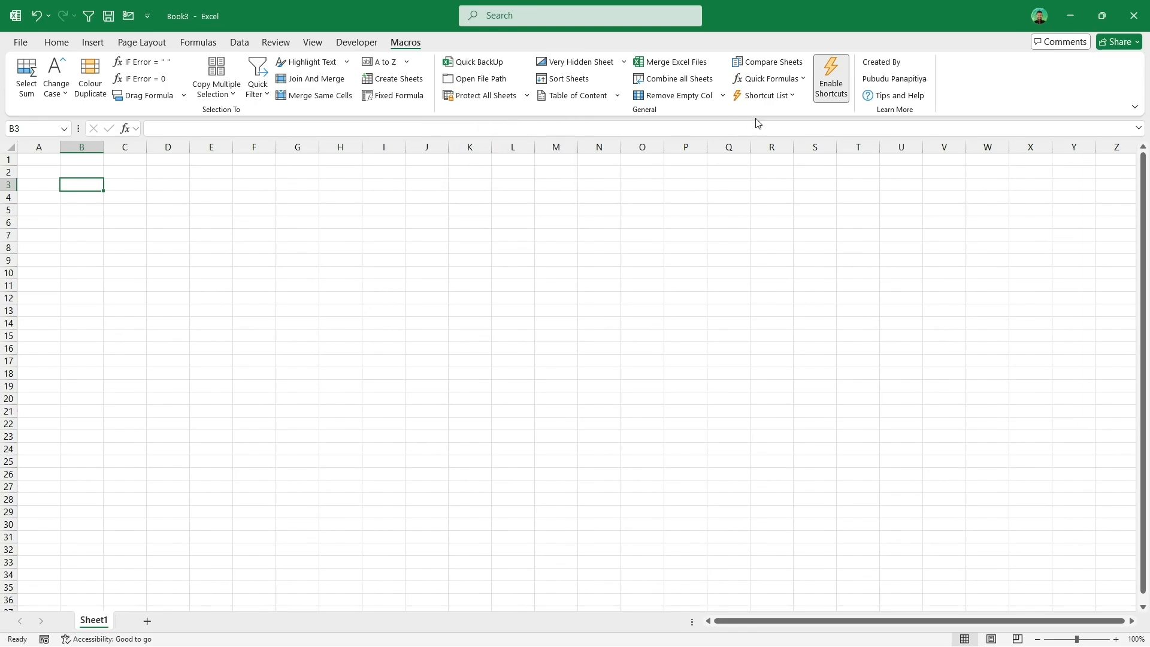
{"action": "left_click", "coordinate": [785, 97]}
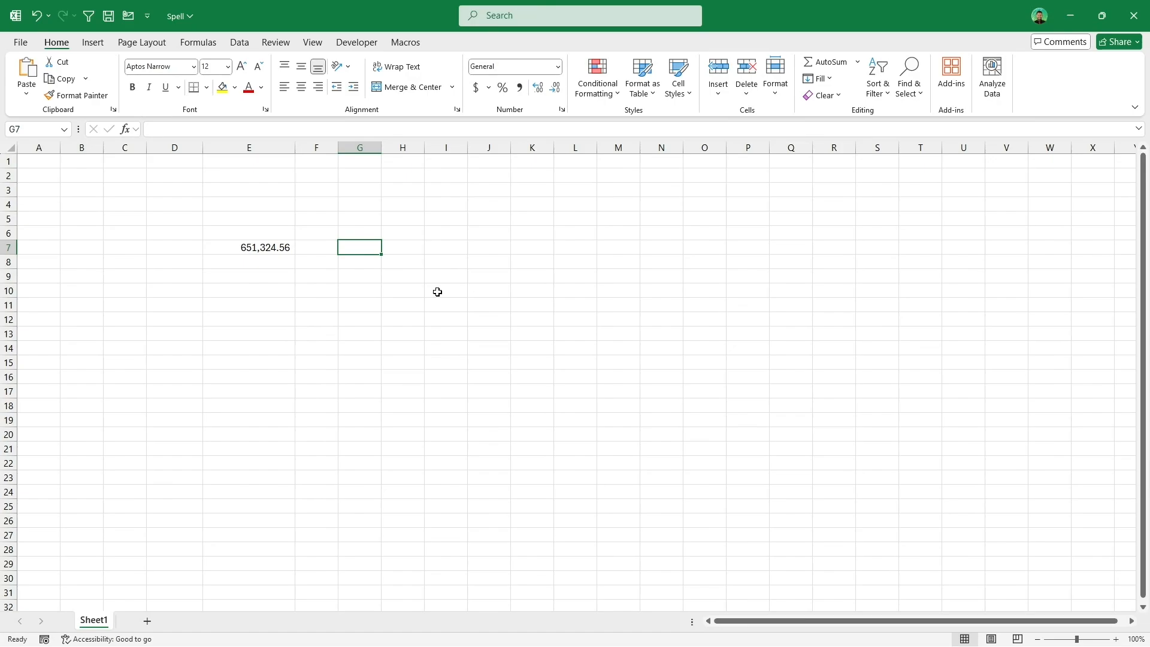
Step: Enter =SpellNumberCurrency(E7) in cell G7 to spell out the amount in E7
{"action": "type", "text": "=sp"}
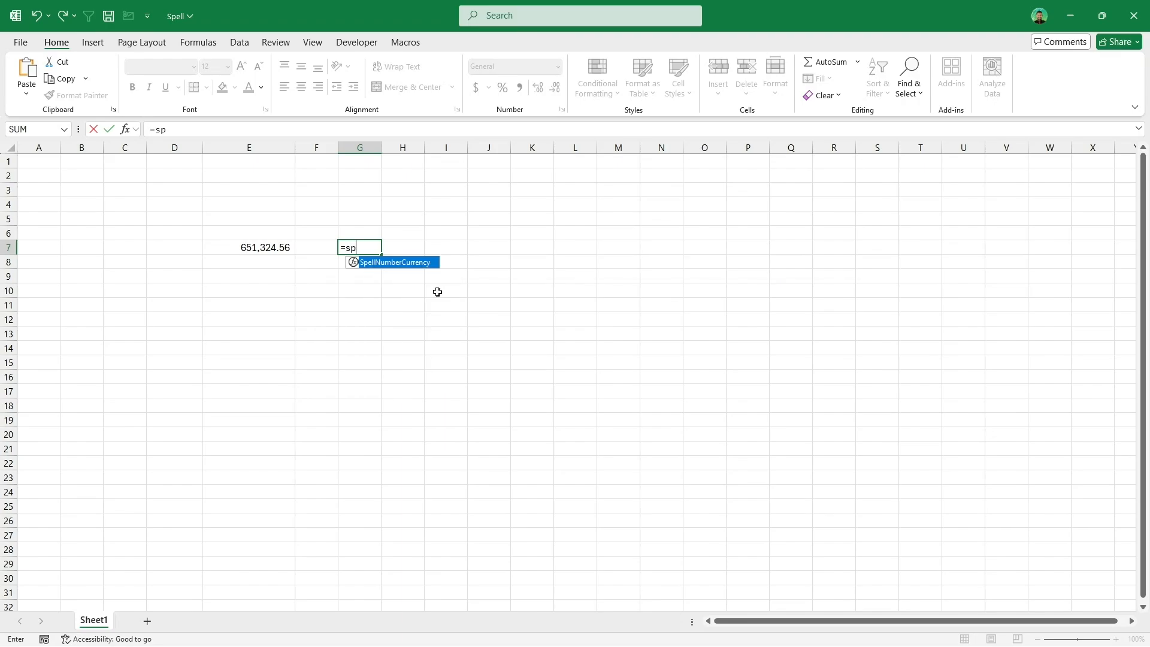
{"action": "key", "text": "Tab"}
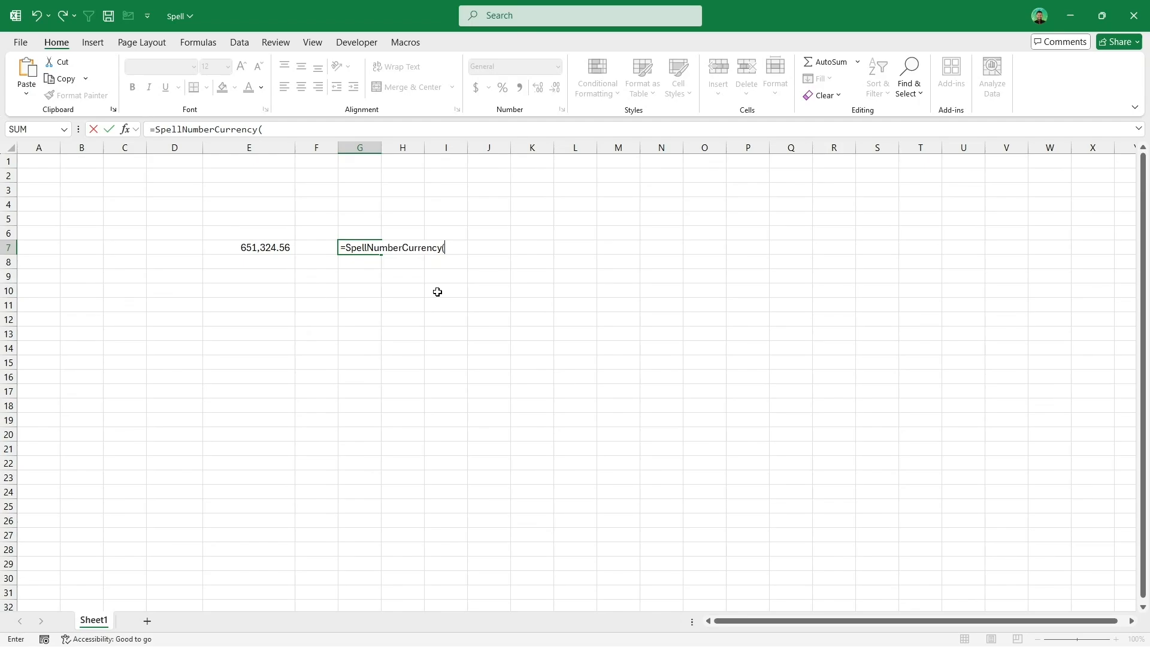
{"action": "left_click", "coordinate": [248, 246]}
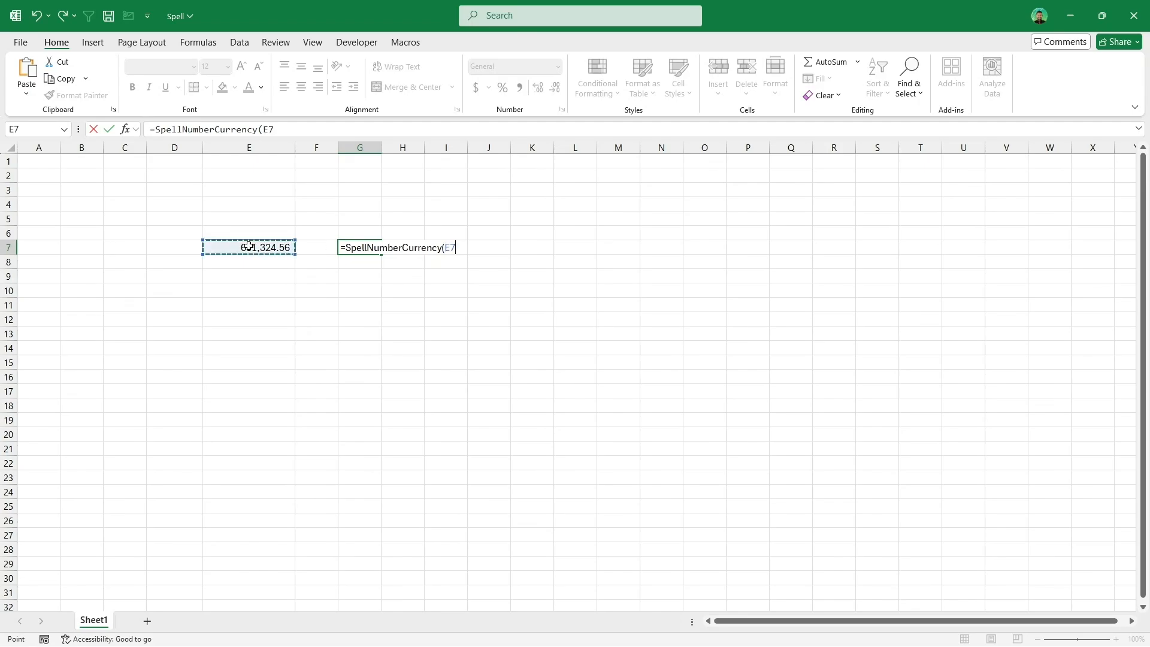
{"action": "type", "text": ")"}
{"action": "key", "text": "Return"}
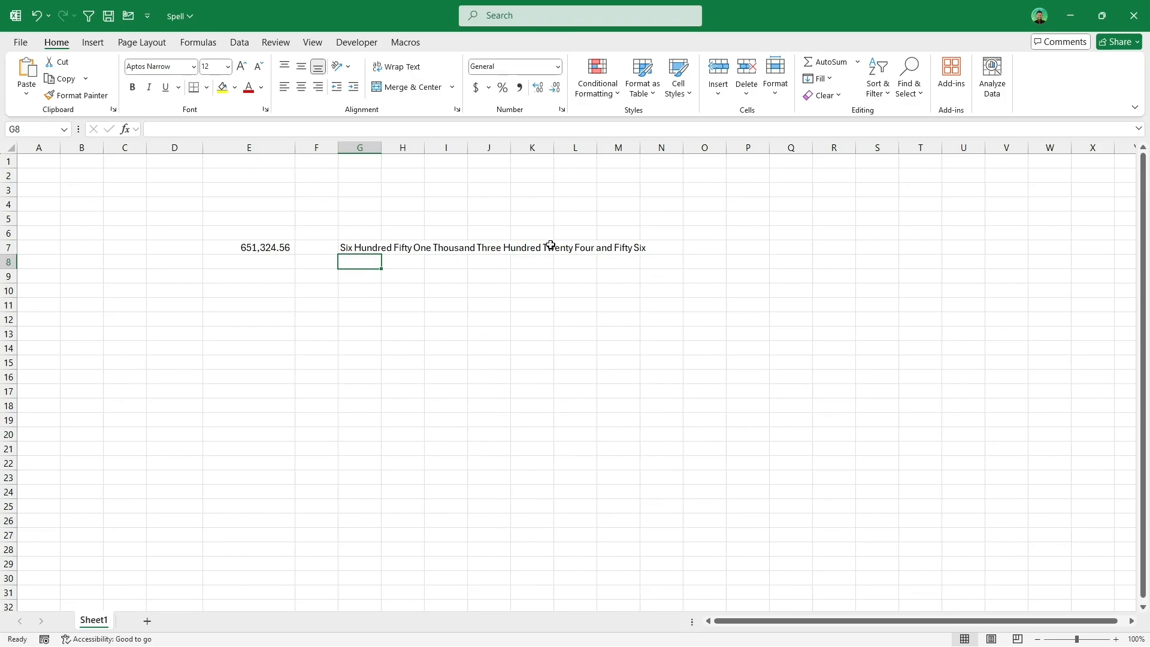
Step: Open G7's formula in Function Arguments and set the main currency names to Rupees and Rupee
{"action": "double_click", "coordinate": [373, 247]}
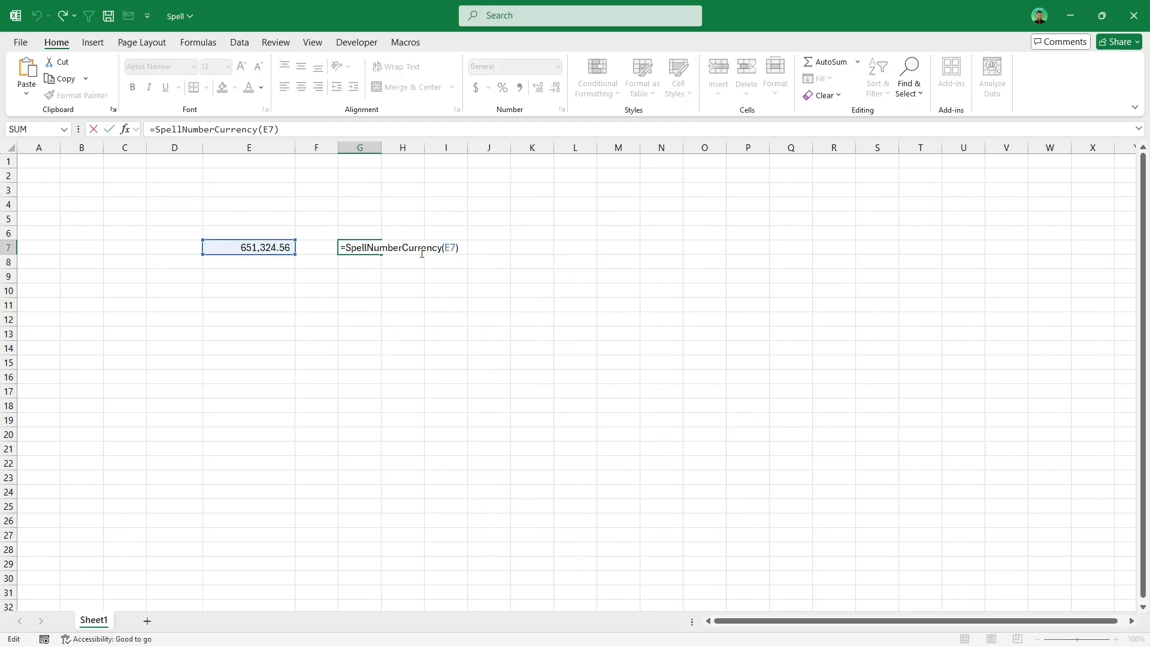
{"action": "left_click", "coordinate": [128, 129]}
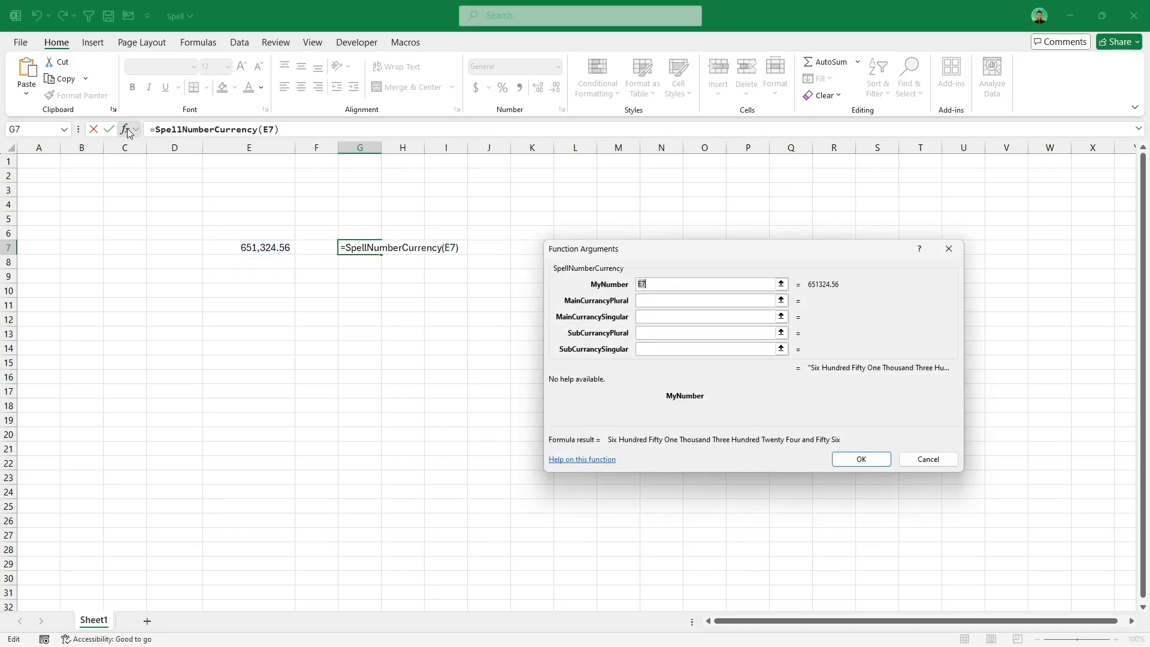
{"action": "left_click", "coordinate": [648, 298]}
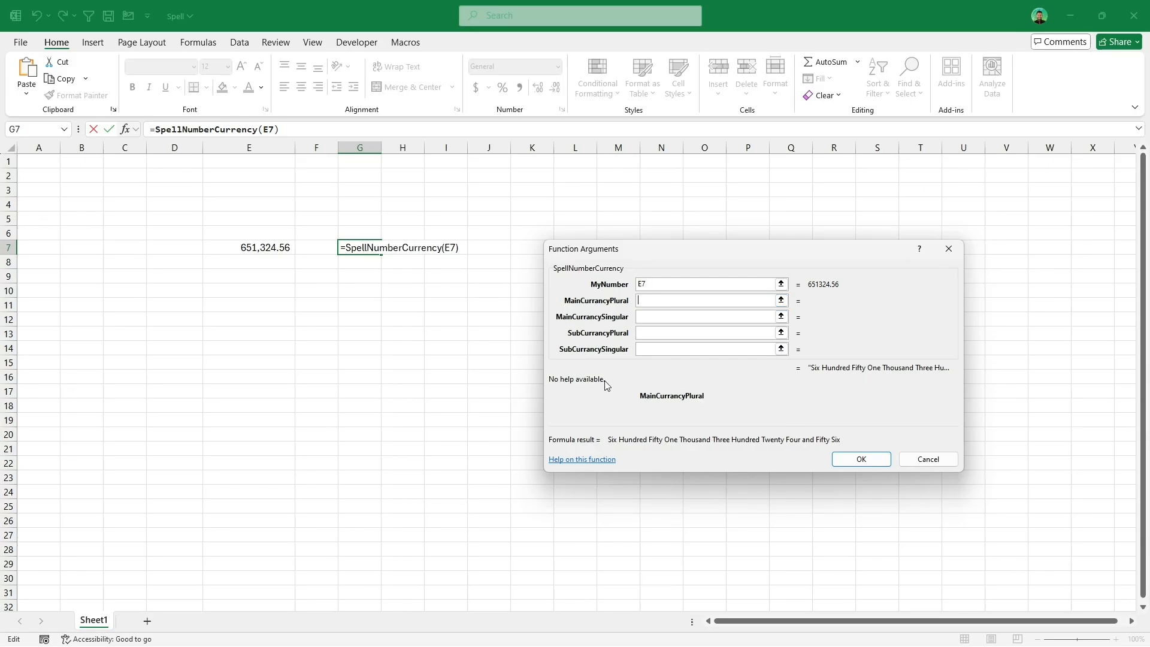
{"action": "type", "text": "Ru"}
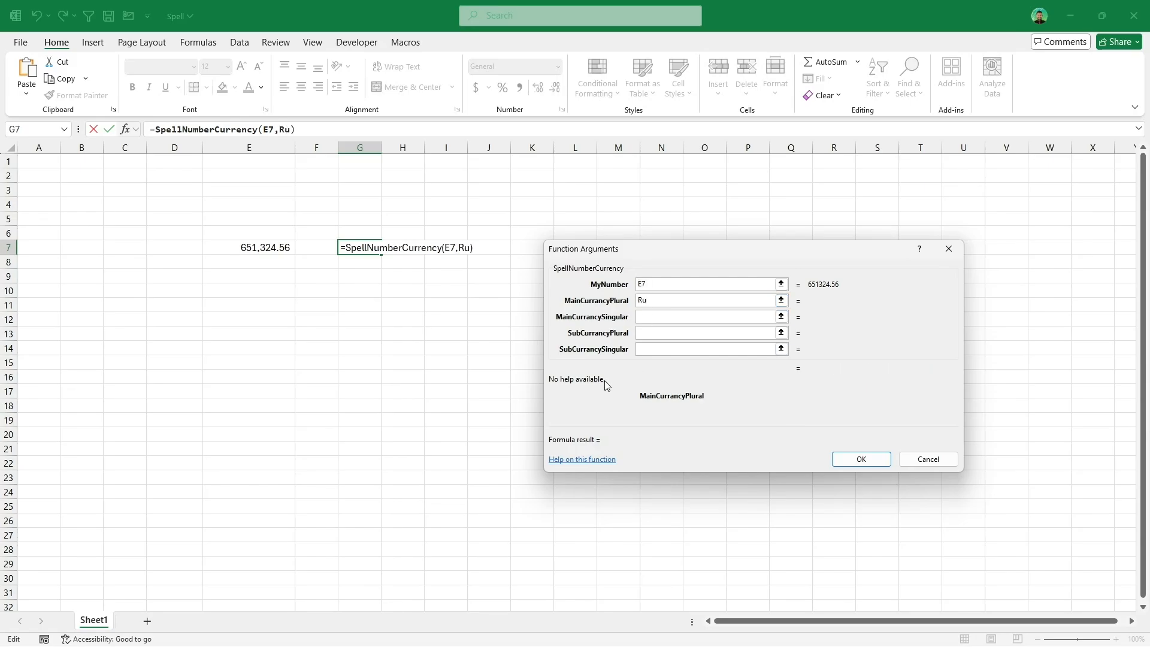
{"action": "type", "text": "pees"}
{"action": "key", "text": "Tab"}
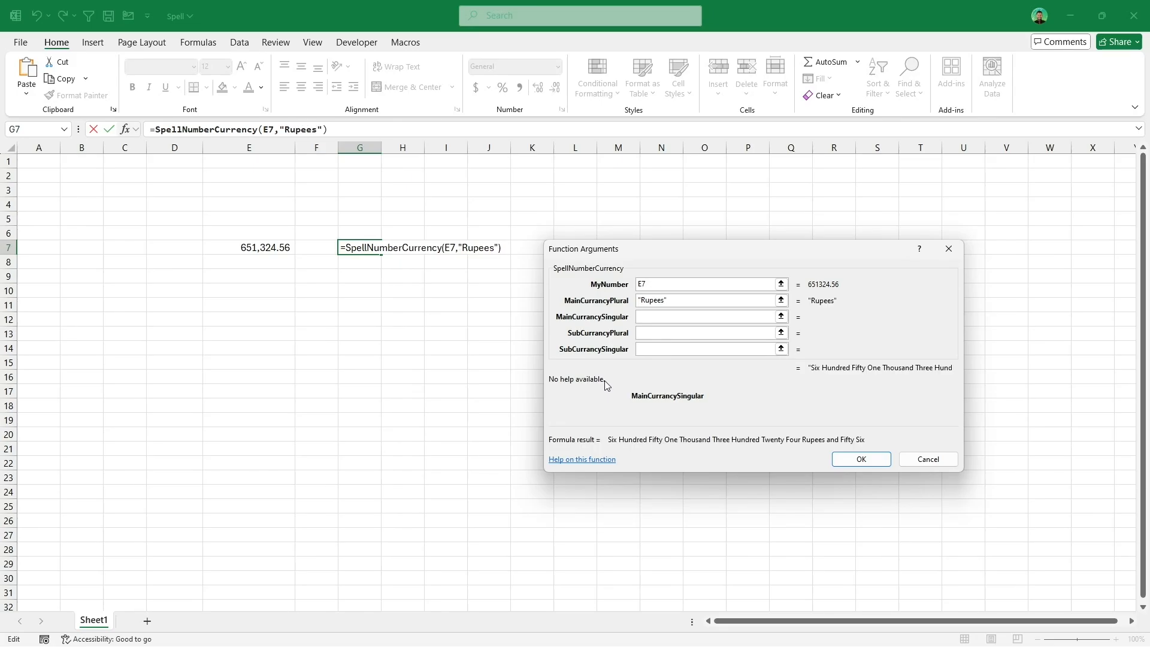
{"action": "type", "text": "Rupee"}
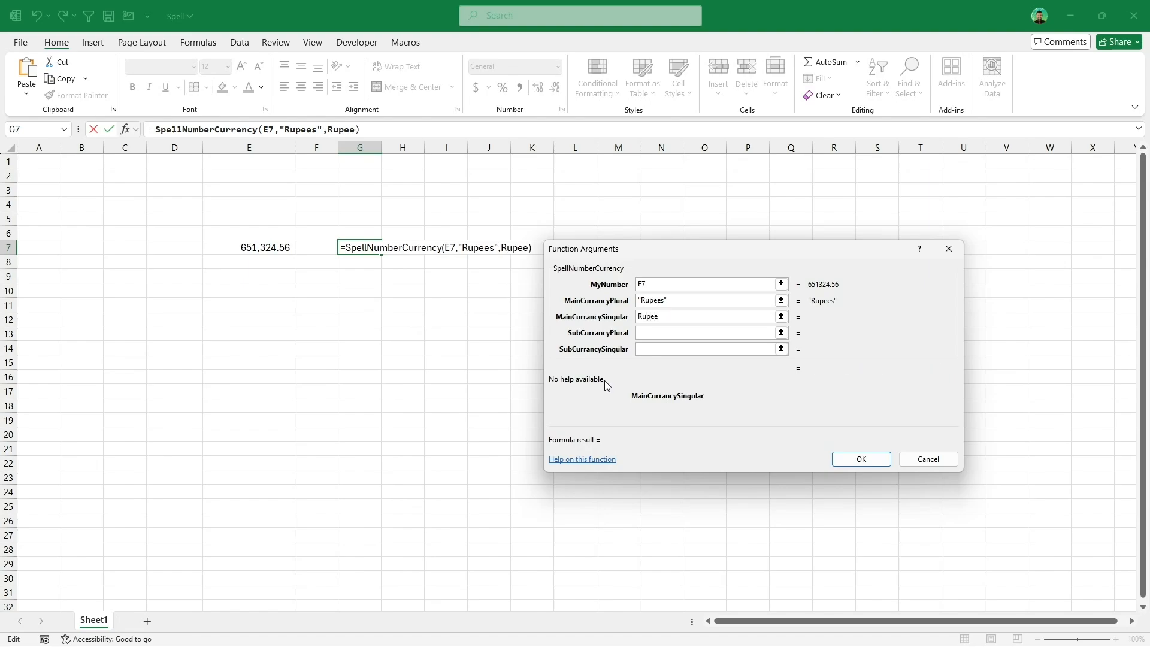
{"action": "key", "text": "Tab"}
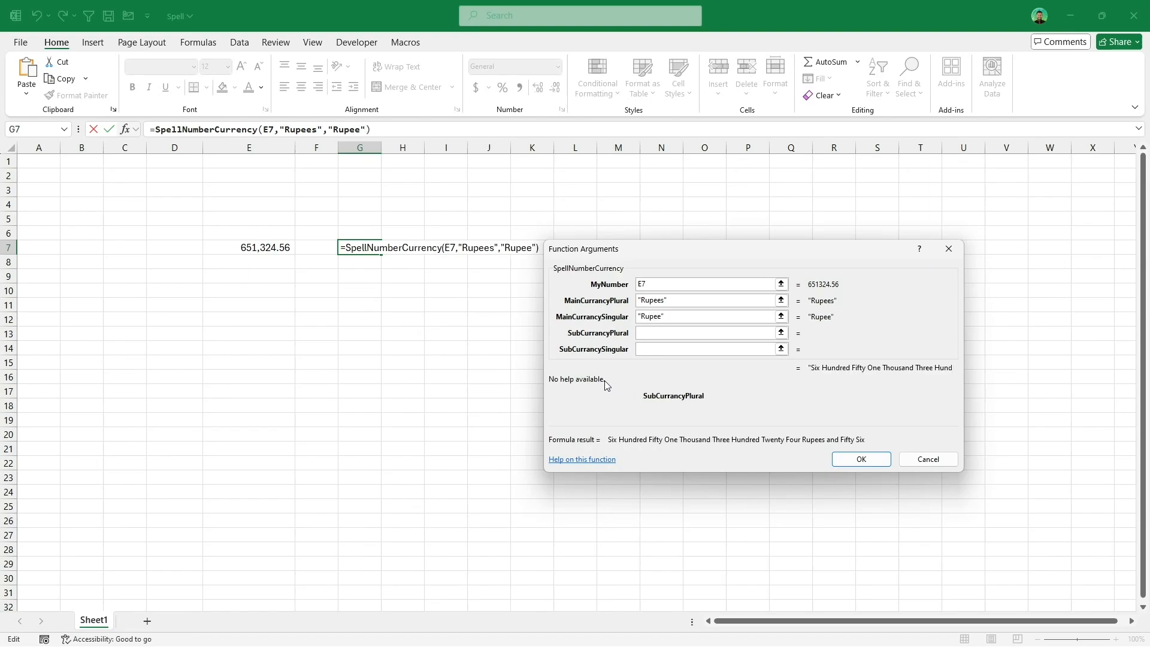
Step: Set the sub-currency names to Cents and Cent and confirm the function arguments
{"action": "type", "text": "Cents"}
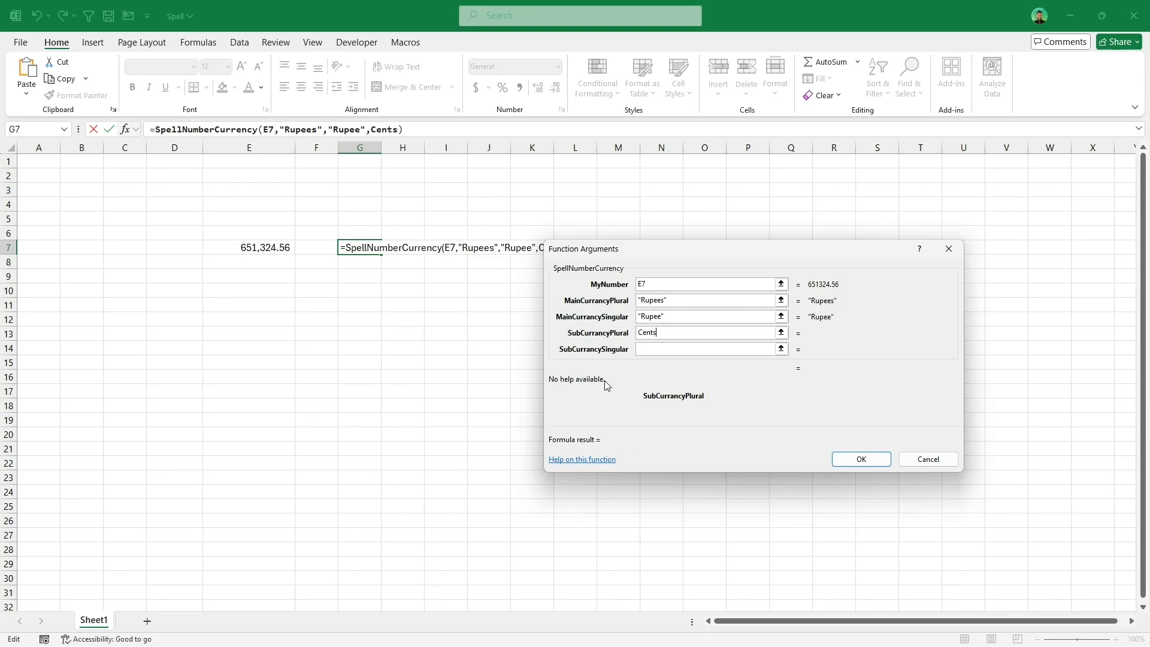
{"action": "key", "text": "Tab"}
{"action": "type", "text": "Cent"}
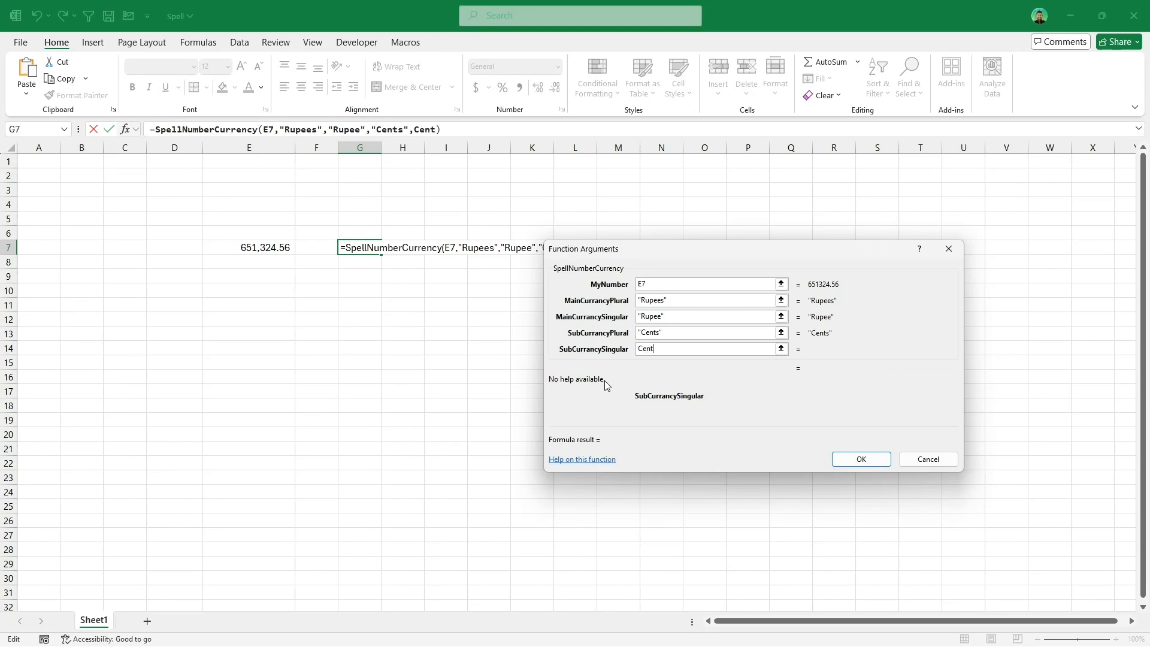
{"action": "left_click", "coordinate": [850, 462]}
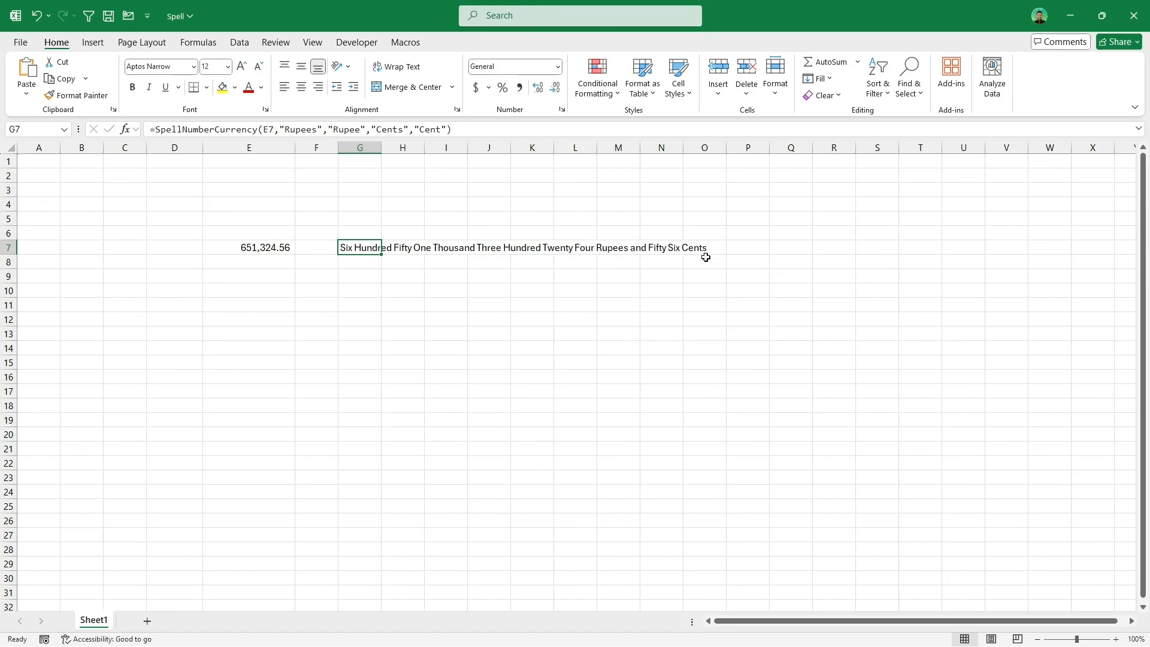
Step: Highlight the currency arguments inside G7's formula to inspect them
{"action": "double_click", "coordinate": [367, 250]}
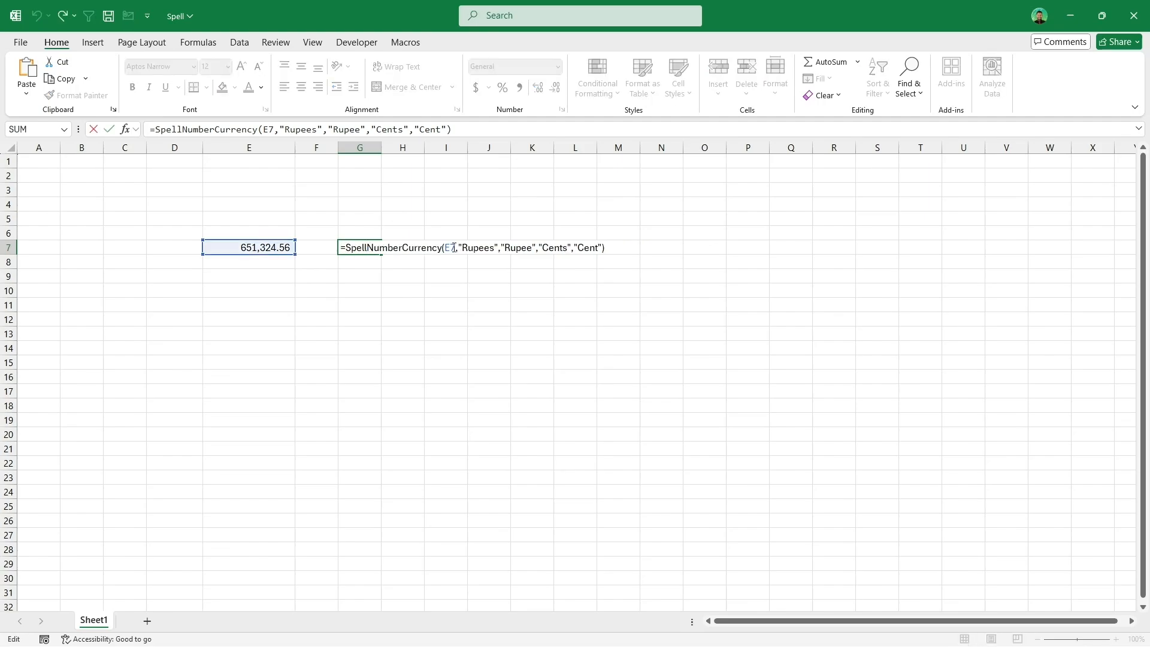
{"action": "left_click_drag", "start_coordinate": [465, 247], "coordinate": [601, 248]}
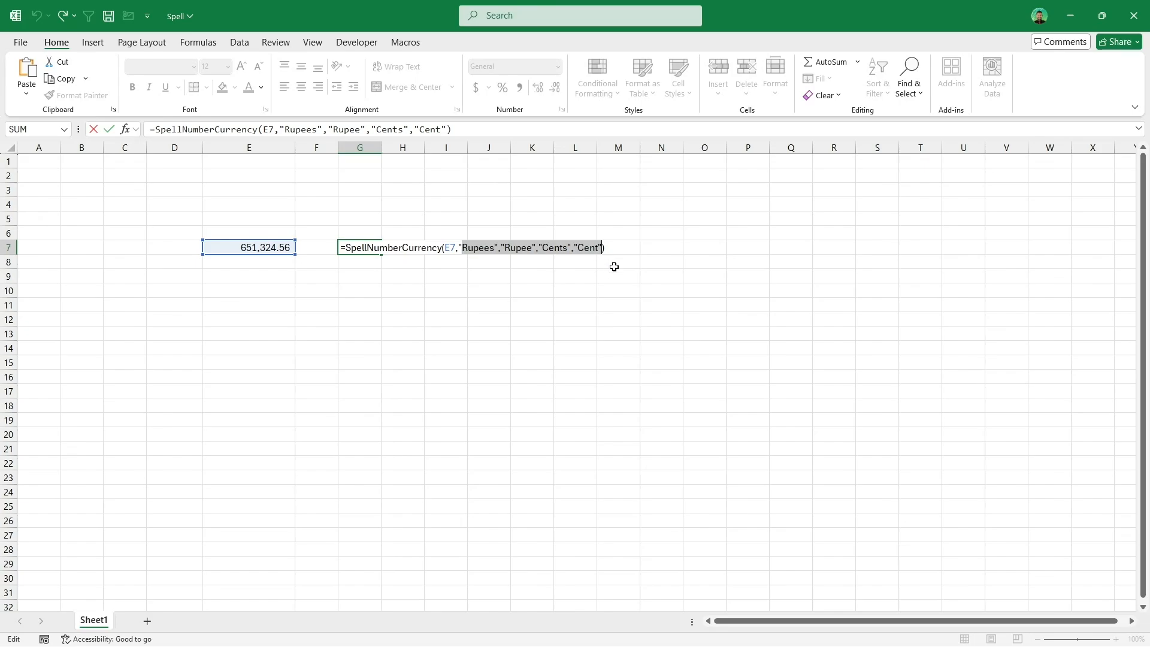
{"action": "key", "text": "Return"}
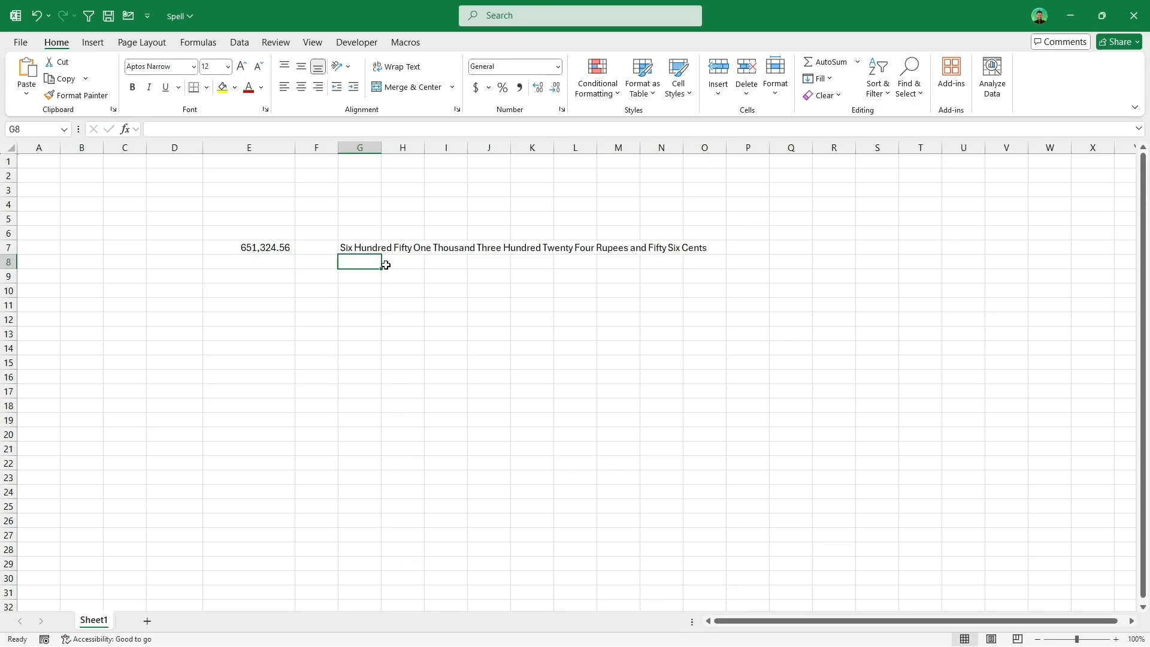
Step: Append &" Only" to the end of the formula in G7
{"action": "left_click", "coordinate": [368, 244]}
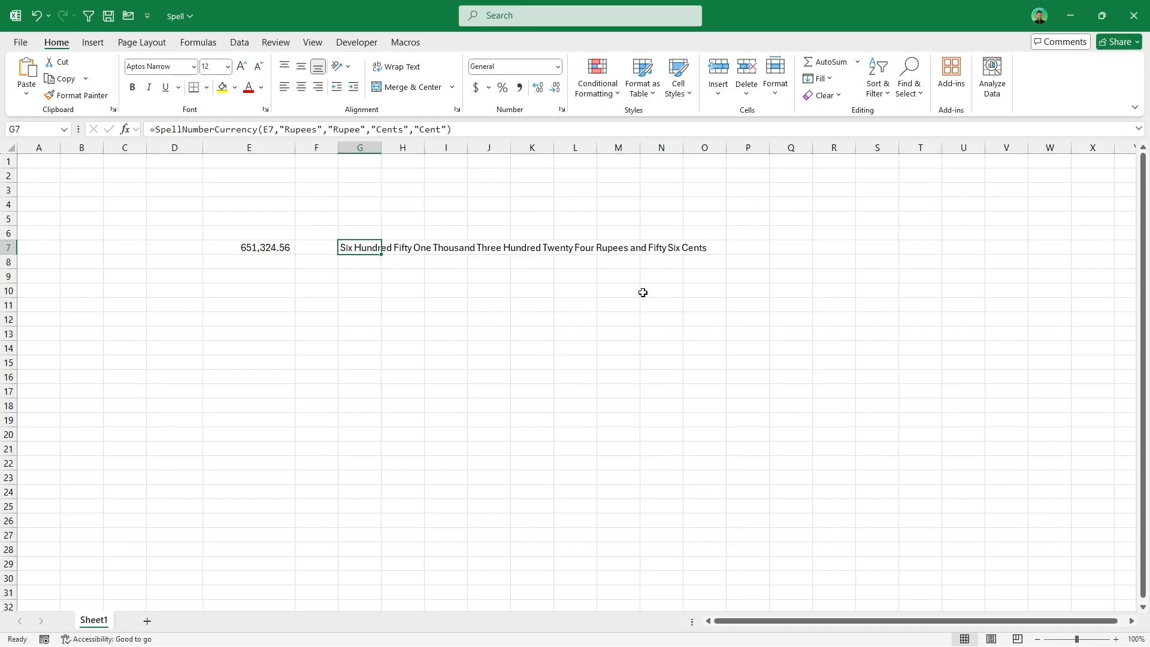
{"action": "double_click", "coordinate": [363, 247]}
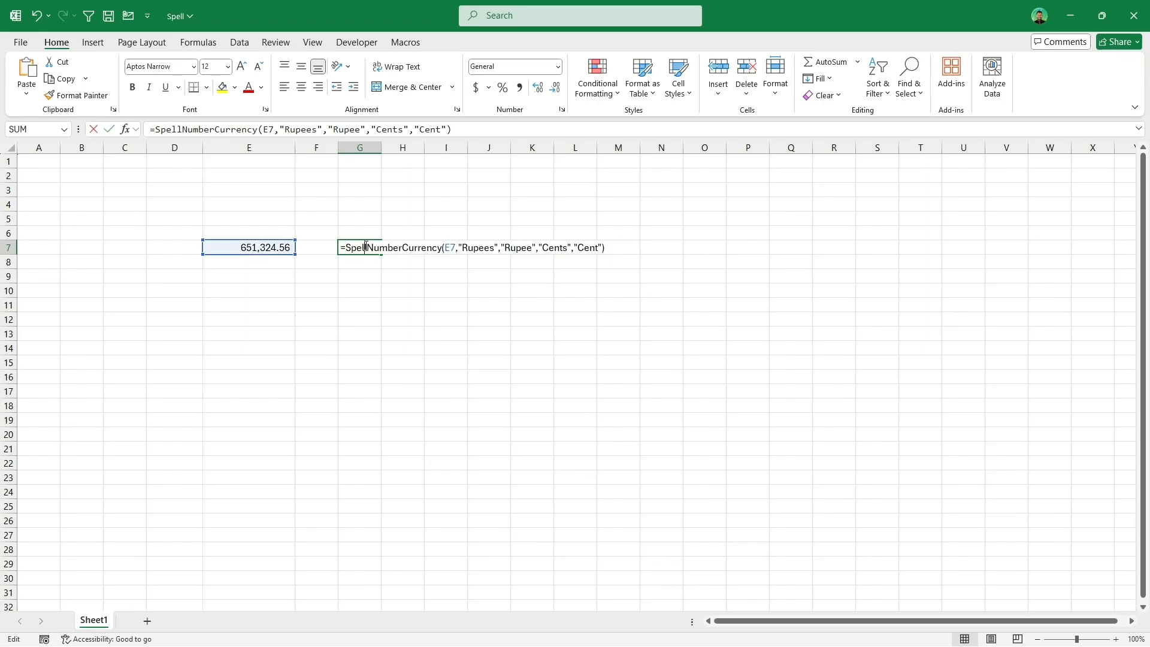
{"action": "left_click", "coordinate": [622, 250]}
{"action": "type", "text": "&"}
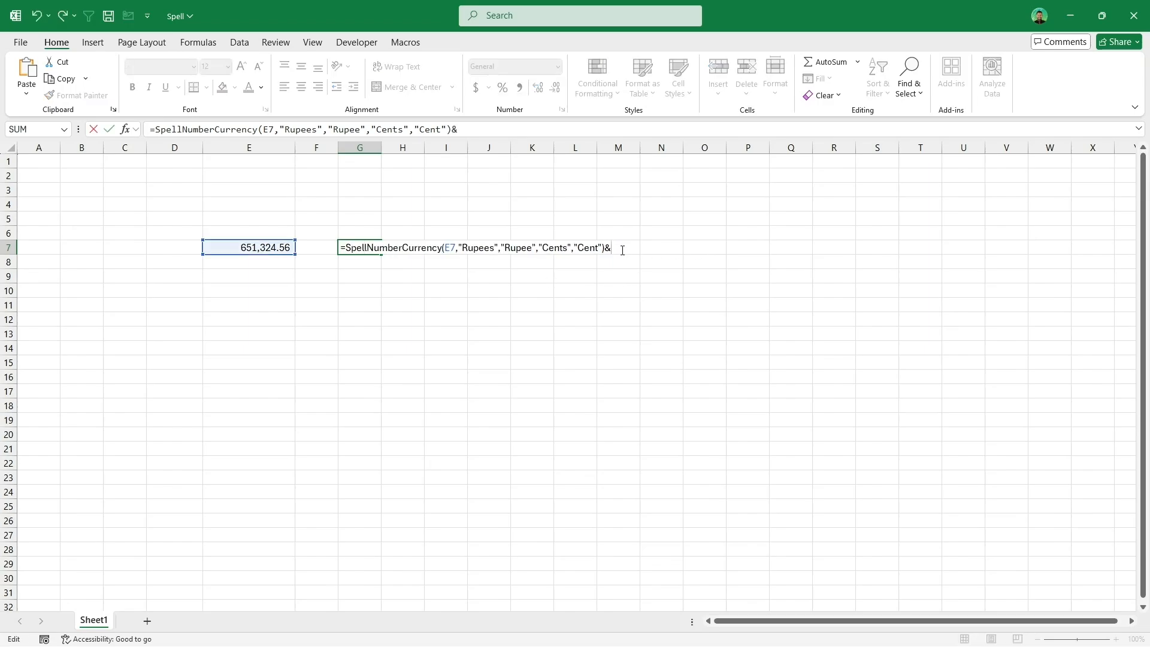
{"action": "type", "text": "\" Only"}
{"action": "key", "text": "Return"}
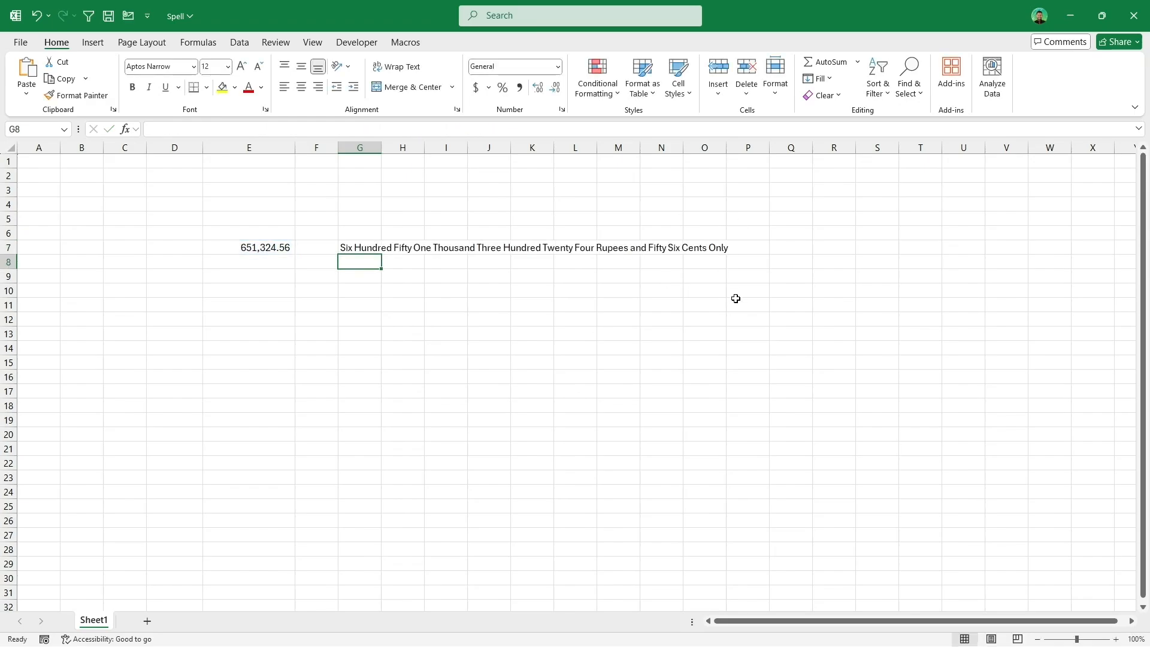
Step: Insert the Currency into Words - Format 1 quick formula into G8, pointing it at cell E7
{"action": "left_click", "coordinate": [401, 42]}
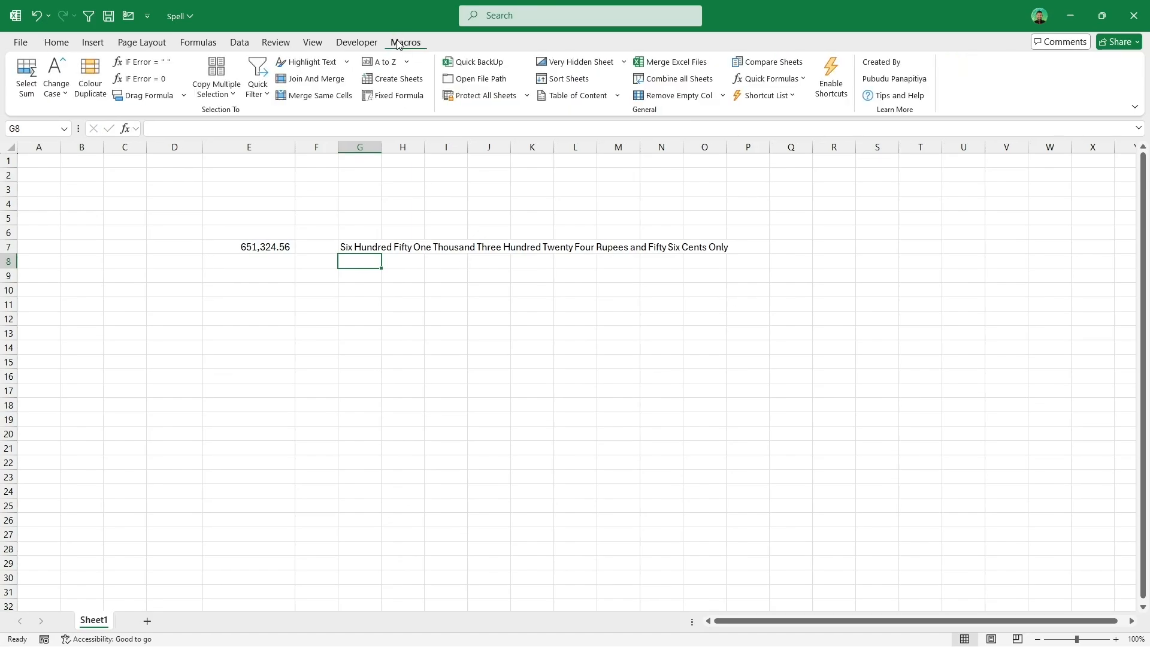
{"action": "left_click", "coordinate": [799, 81]}
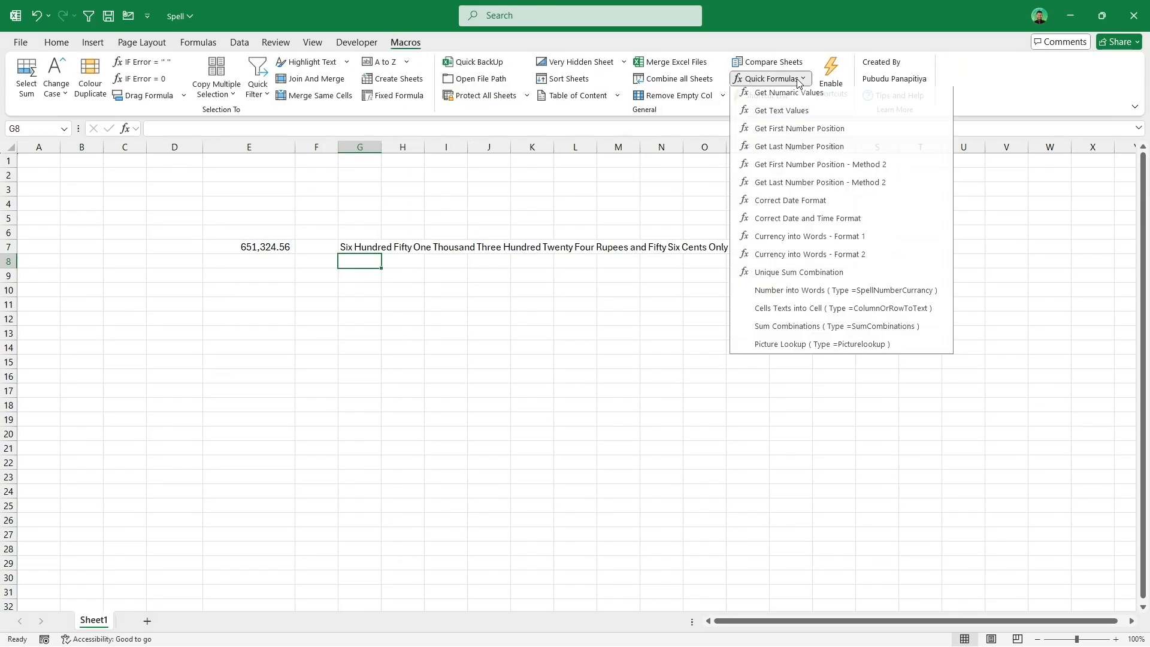
{"action": "left_click", "coordinate": [833, 241]}
{"action": "left_click", "coordinate": [273, 246]}
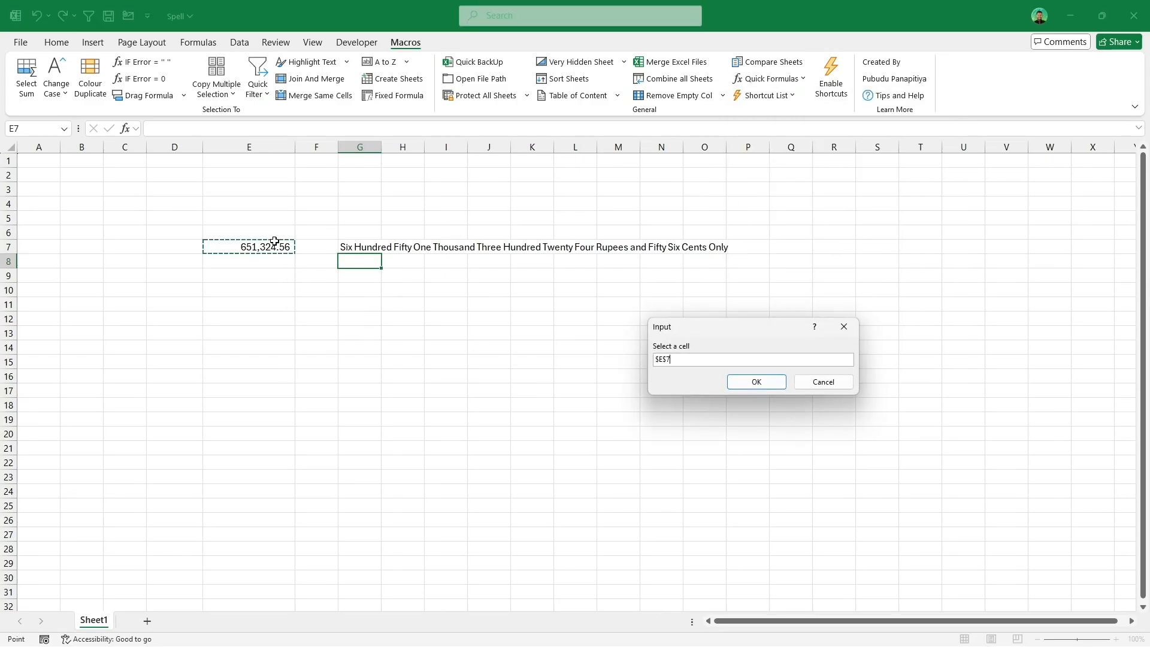
{"action": "left_click", "coordinate": [756, 383]}
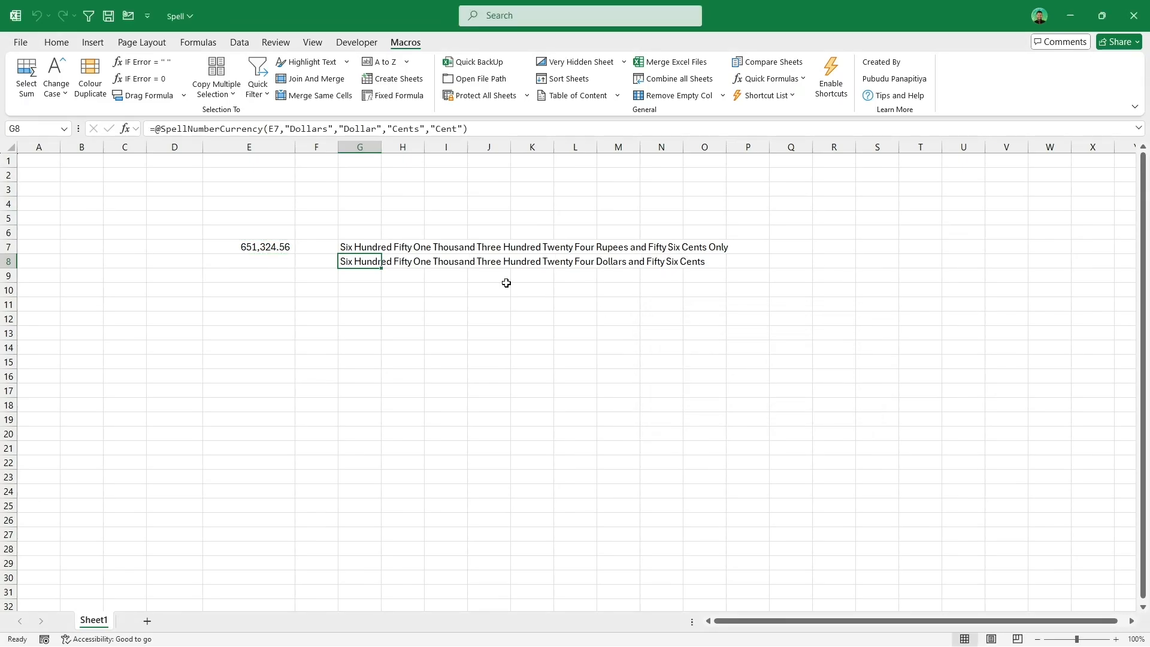
Step: Open G8's formula and highlight its currency arguments to inspect them
{"action": "double_click", "coordinate": [359, 263]}
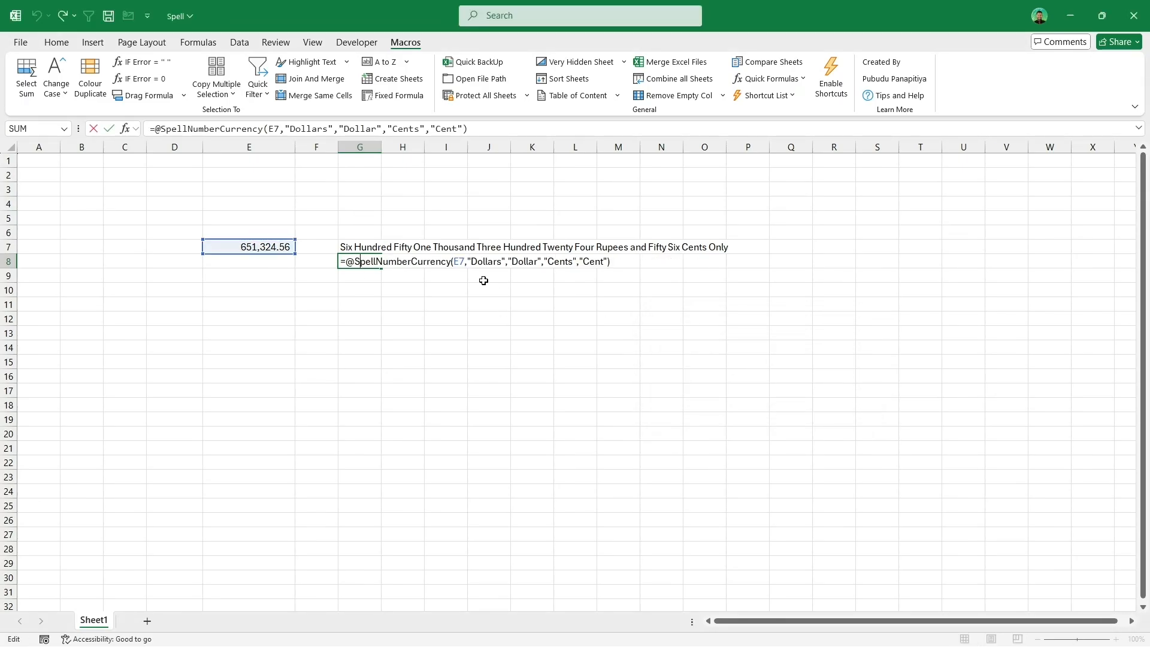
{"action": "left_click_drag", "start_coordinate": [472, 261], "coordinate": [582, 264]}
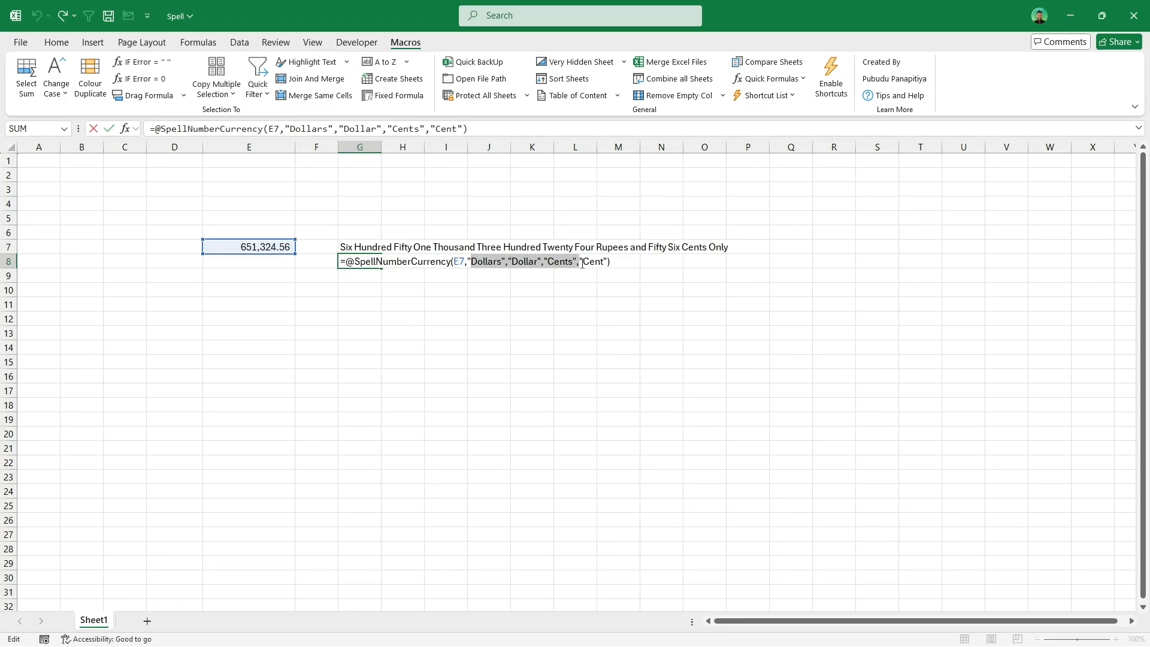
{"action": "key", "text": "Escape"}
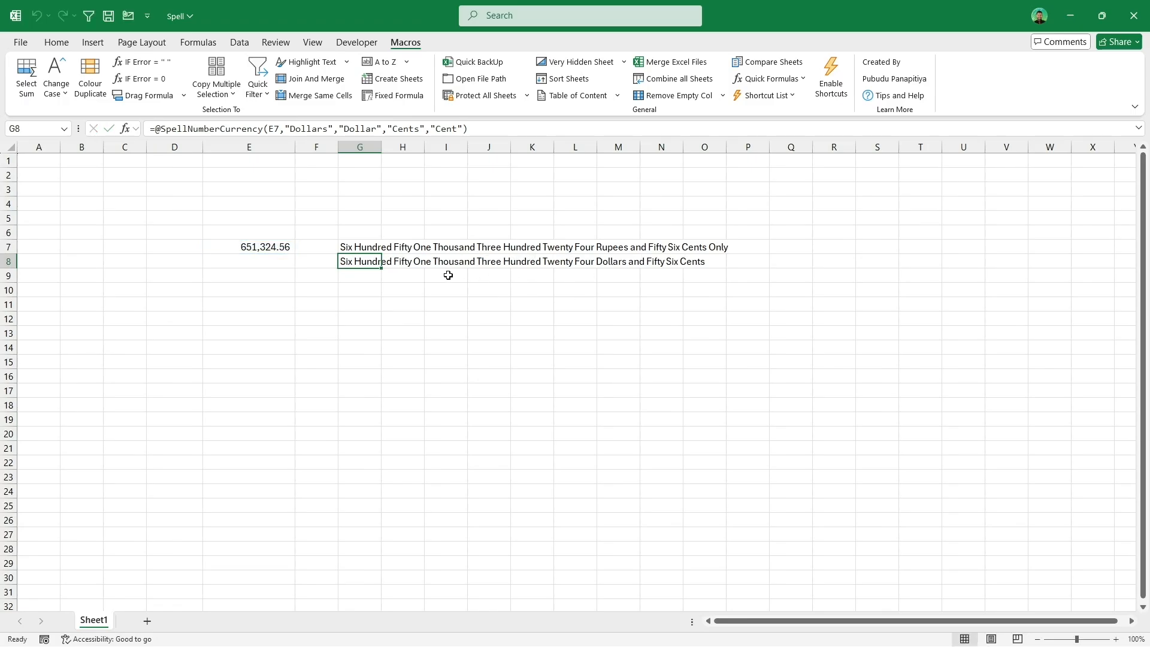
Step: Insert the Currency into Words - Format 2 quick formula into G10, pointing it at cell E7
{"action": "left_click", "coordinate": [368, 294]}
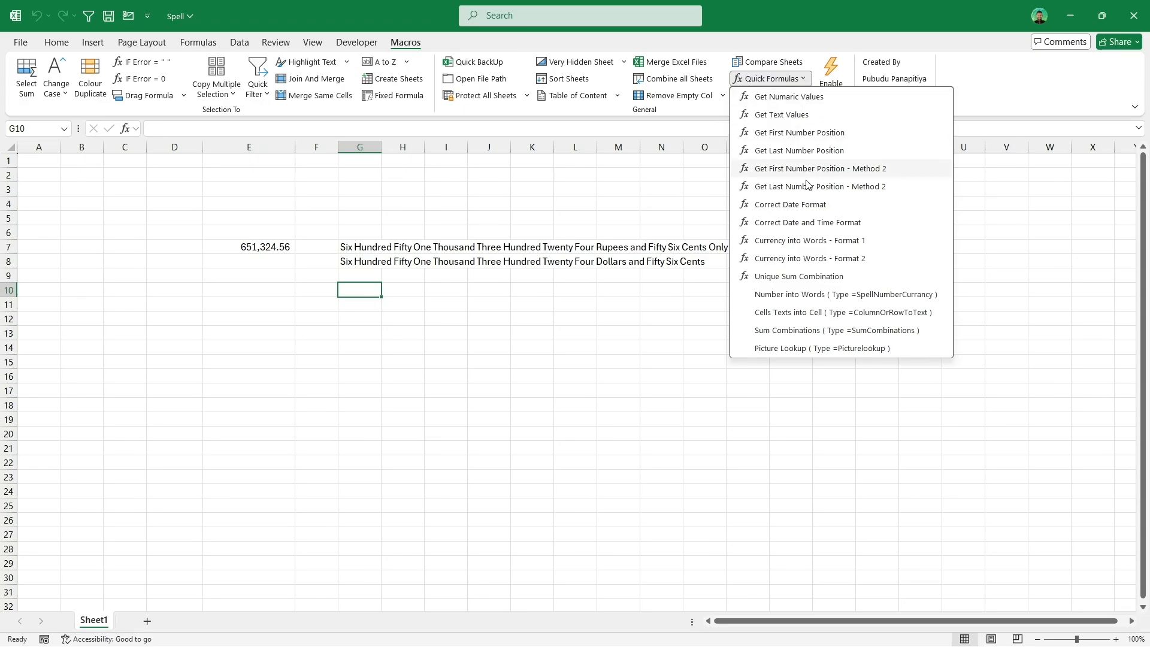
{"action": "left_click", "coordinate": [810, 258]}
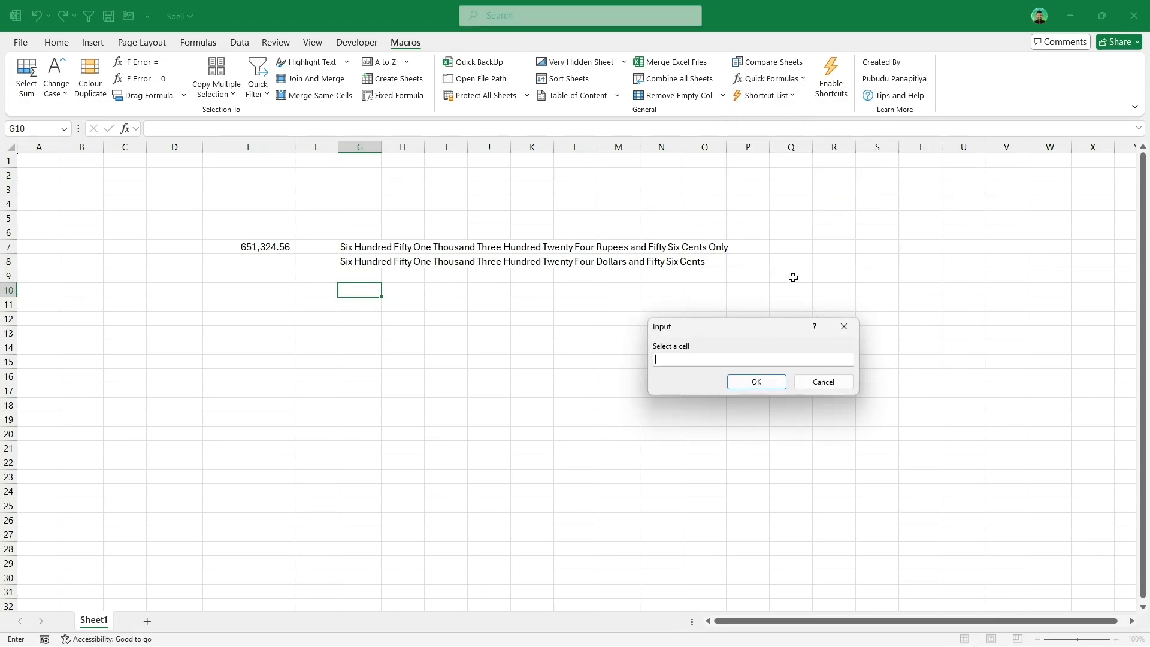
{"action": "left_click", "coordinate": [254, 240]}
{"action": "left_click", "coordinate": [743, 384]}
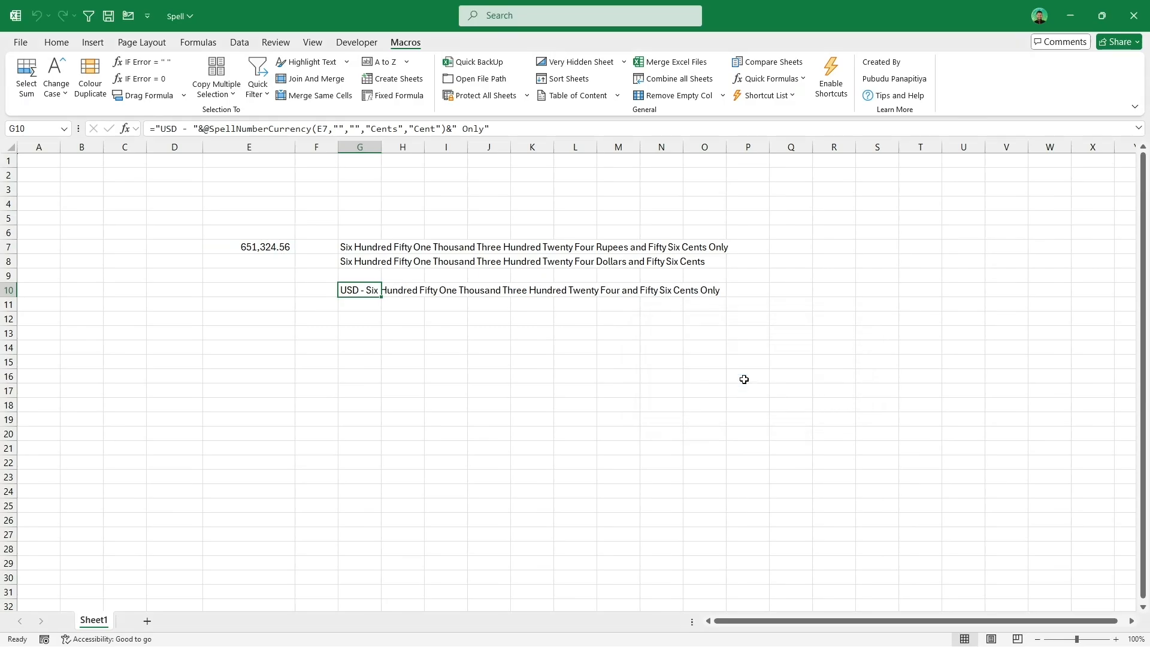
{"action": "left_click", "coordinate": [362, 320]}
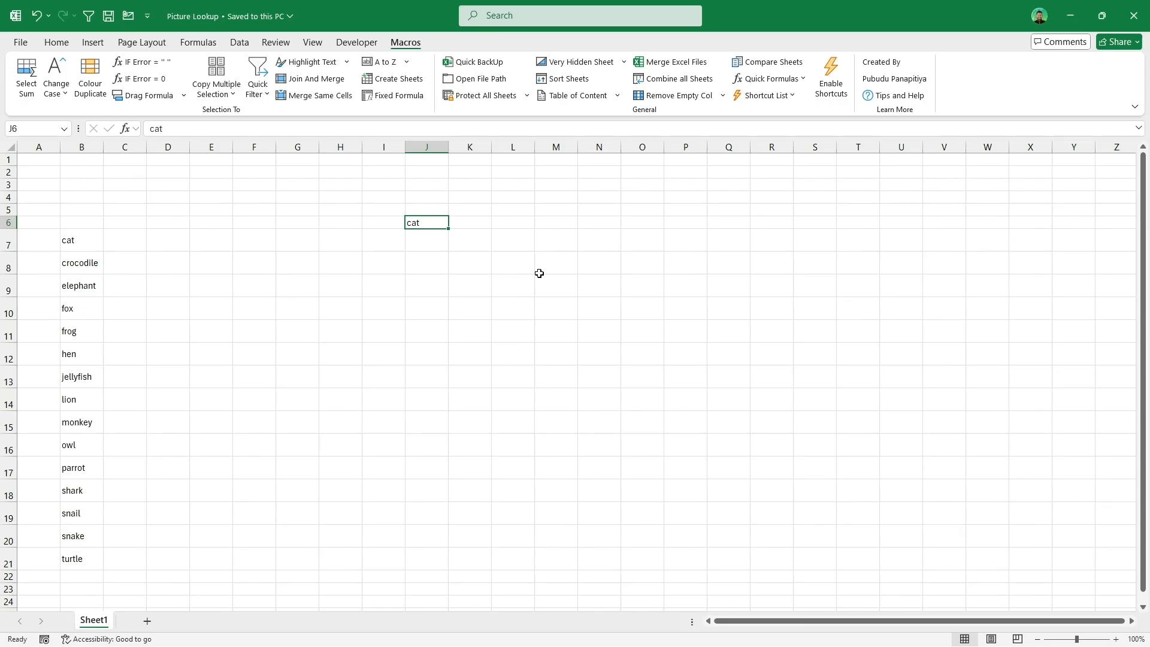
Step: Select the animal name list in B7:B21 and then the lookup cell J6 in the Picture Lookup workbook
{"action": "left_click_drag", "start_coordinate": [99, 243], "coordinate": [86, 558]}
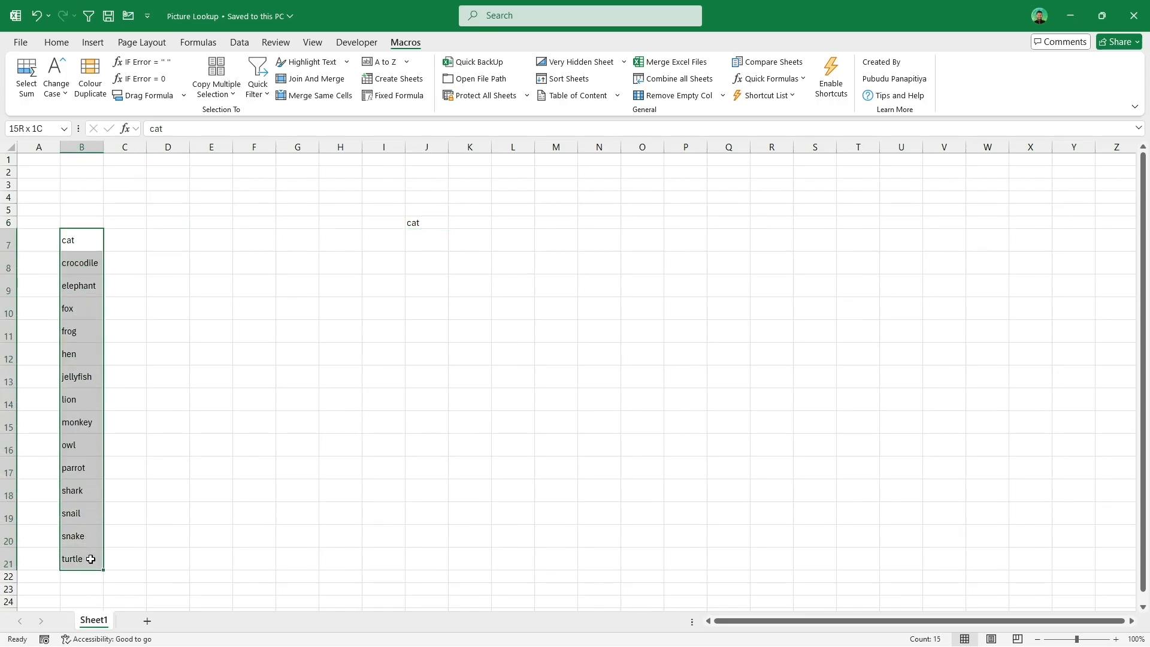
{"action": "left_click", "coordinate": [428, 227]}
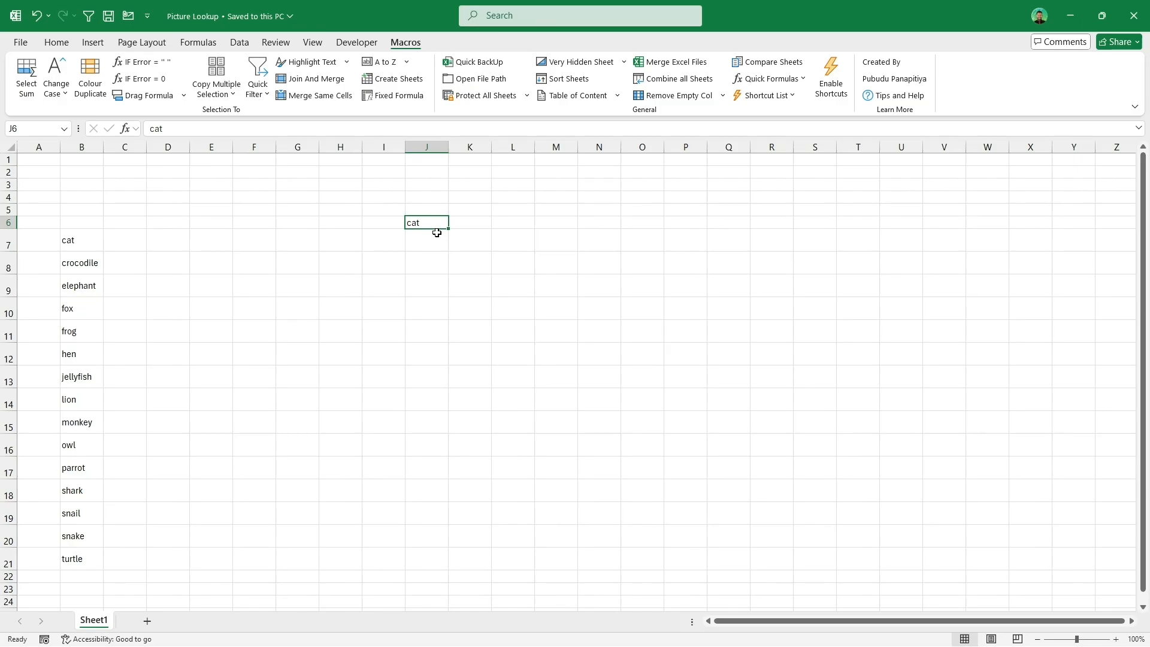
Step: Start a PictureLookup formula in K7 and open its function arguments to view them, then cancel
{"action": "left_click", "coordinate": [467, 242]}
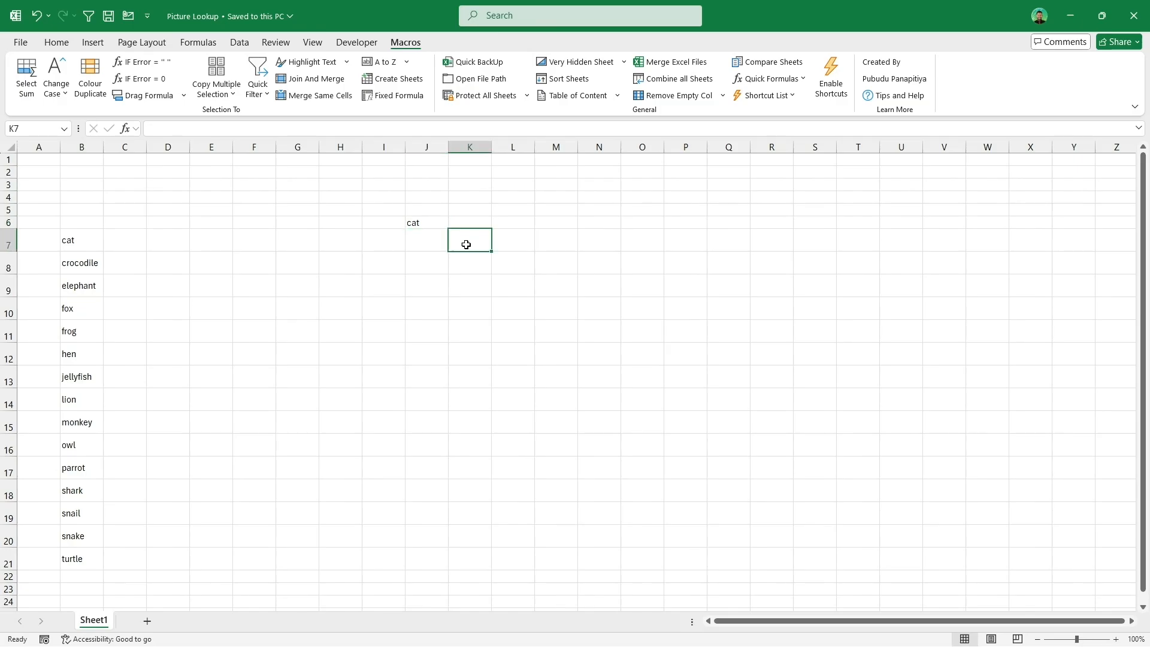
{"action": "type", "text": "=pic"}
{"action": "key", "text": "Tab"}
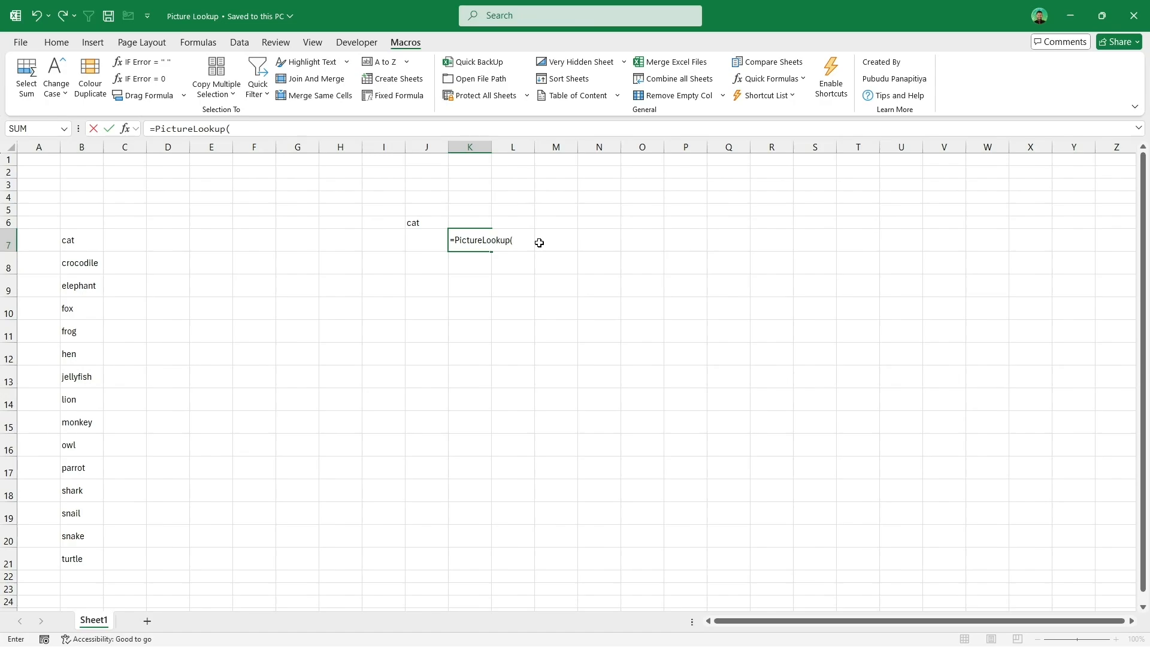
{"action": "left_click", "coordinate": [134, 131]}
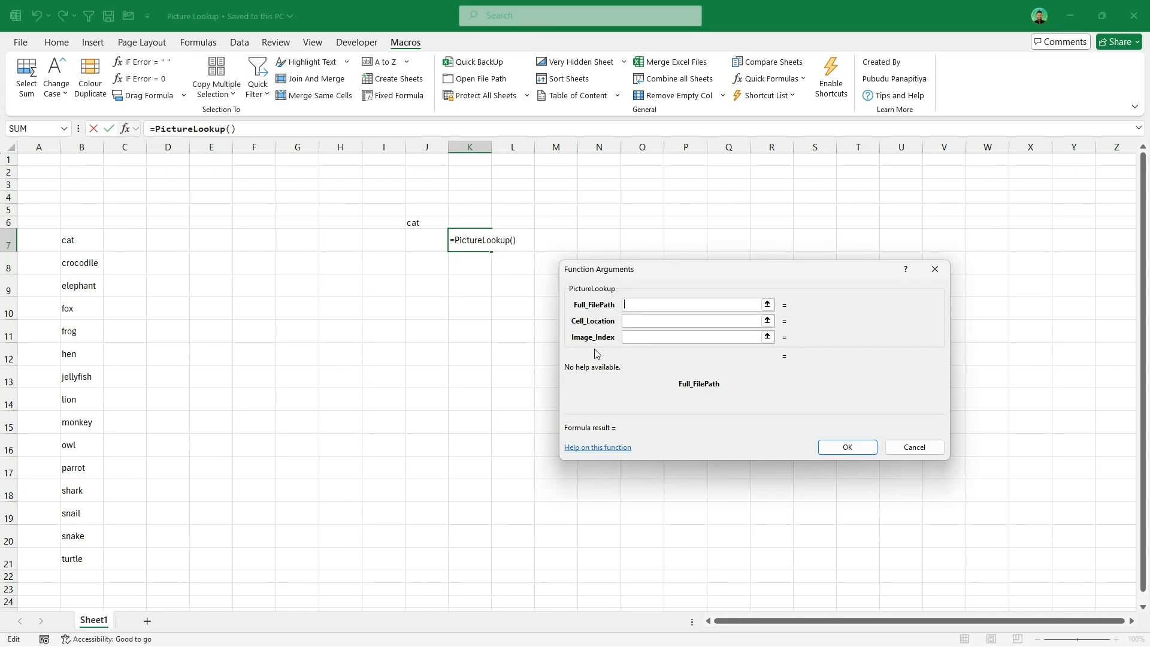
{"action": "left_click", "coordinate": [923, 446]}
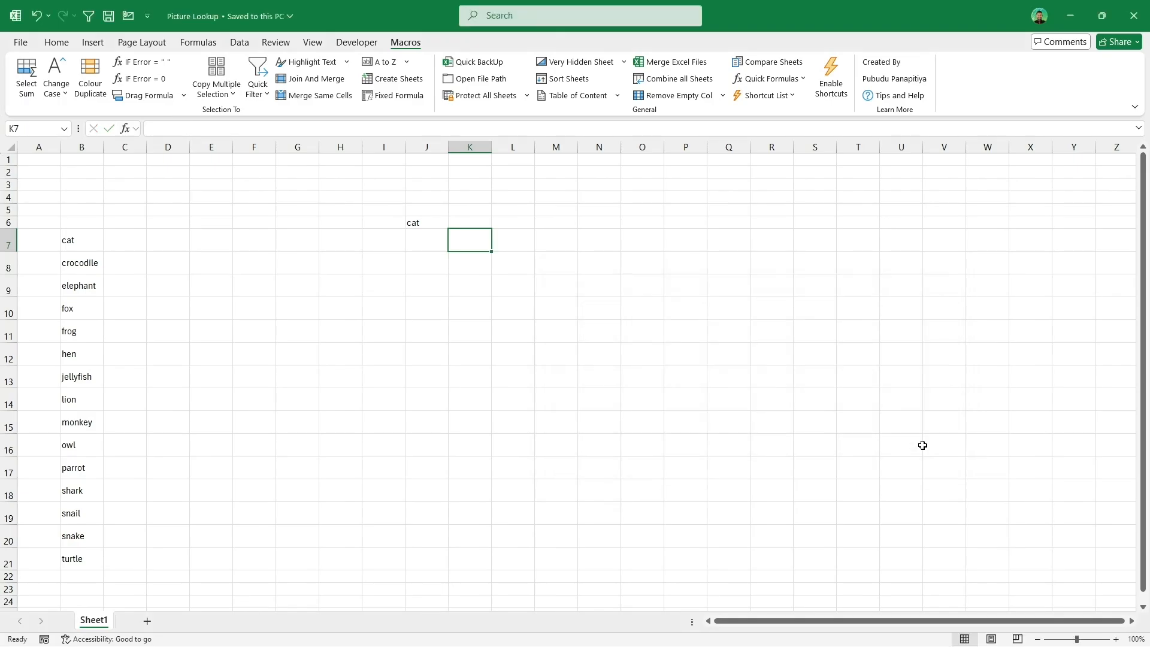
Step: Compare the Pictures folder of animal images with the animal name list in B7:B21
{"action": "key", "text": "alt+Tab"}
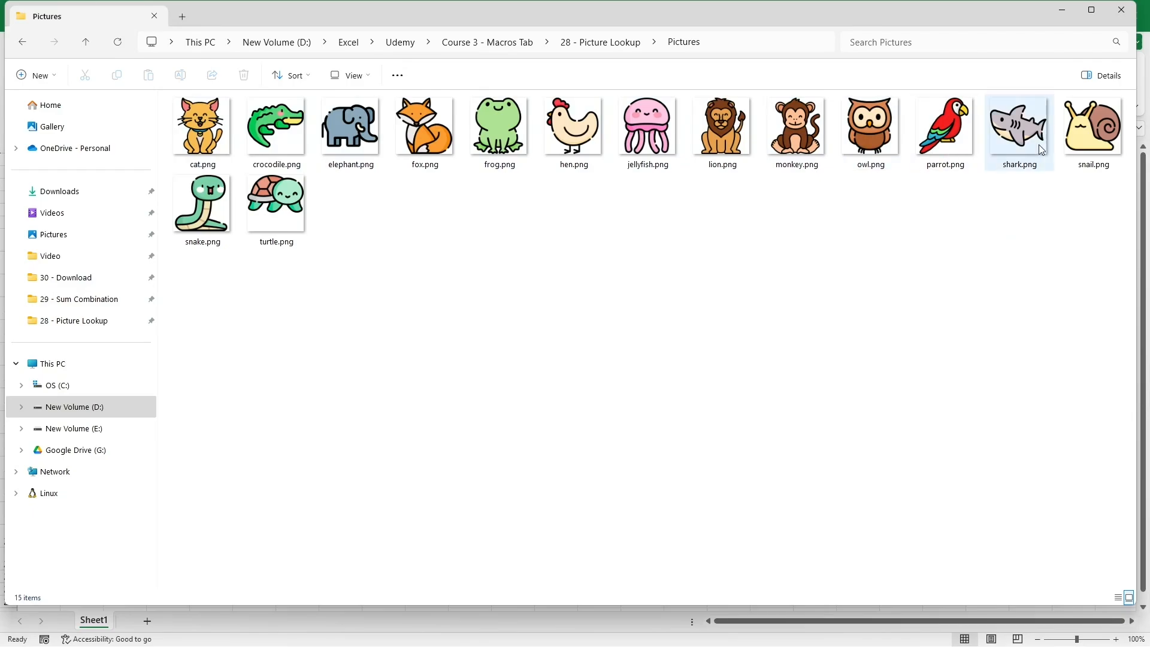
{"action": "key", "text": "alt+Tab"}
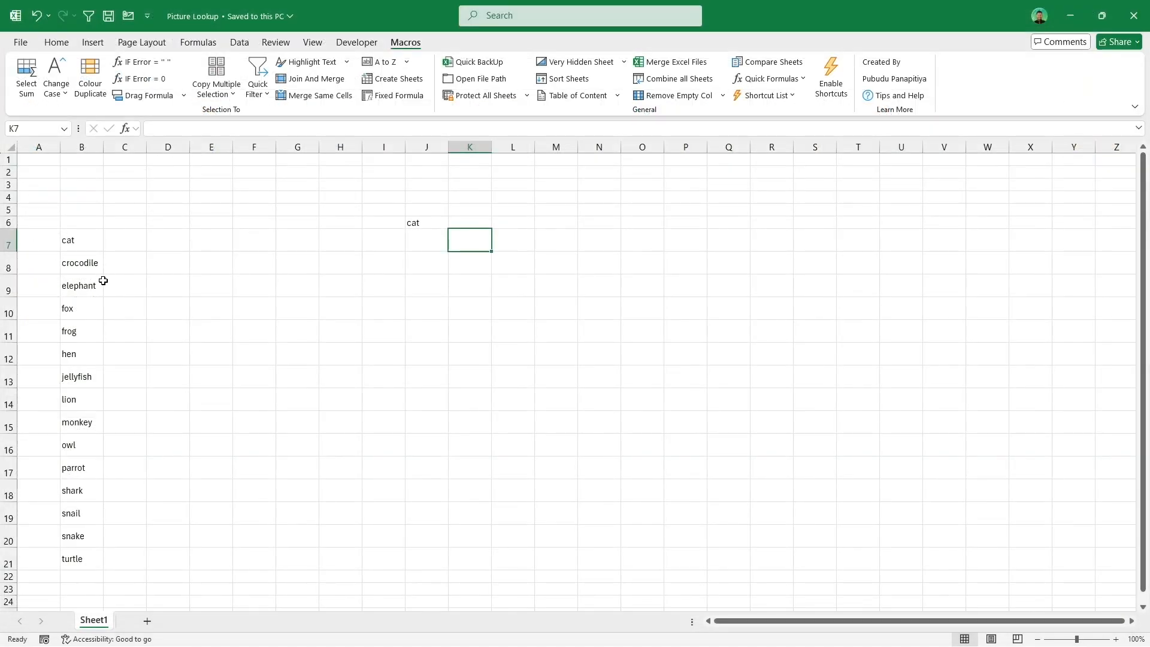
{"action": "left_click_drag", "start_coordinate": [78, 240], "coordinate": [83, 553]}
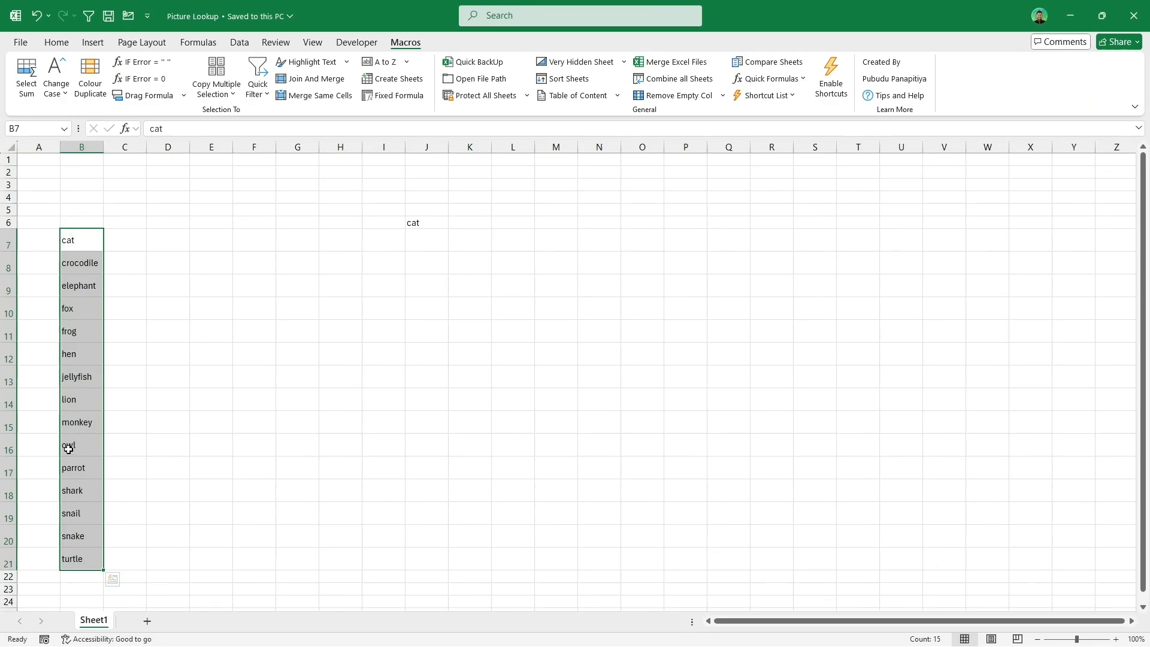
{"action": "left_click", "coordinate": [141, 240]}
Step: Copy the Pictures folder path and paste it into K2, adding a trailing backslash
{"action": "key", "text": "alt+Tab"}
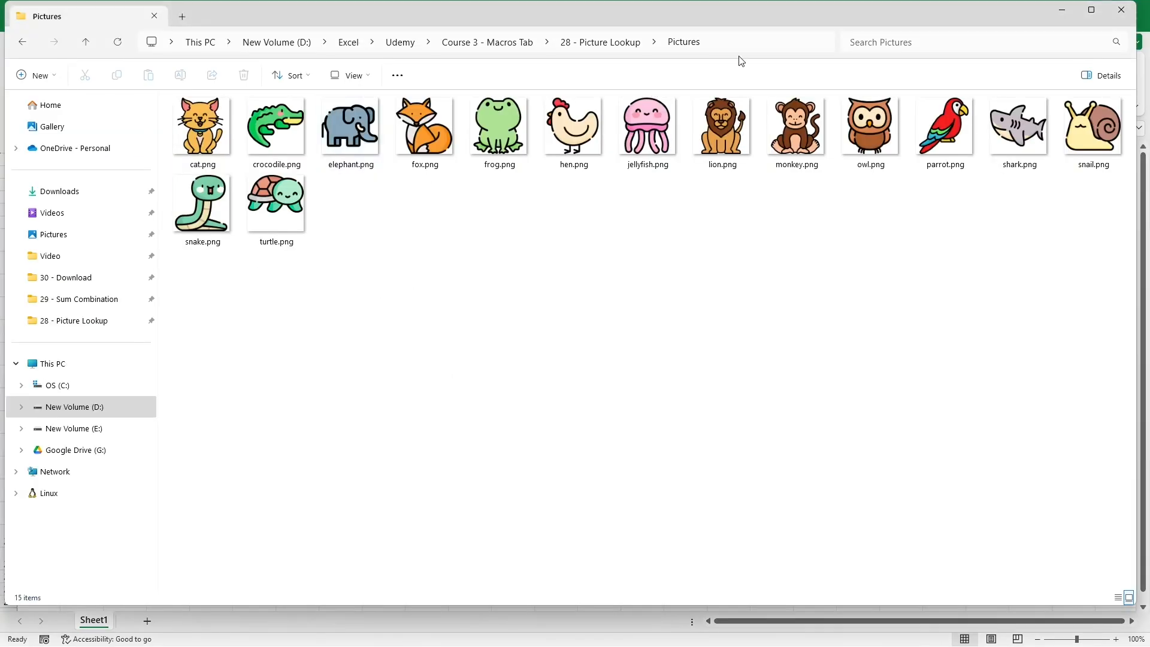
{"action": "left_click", "coordinate": [741, 37]}
{"action": "left_click", "coordinate": [657, 347]}
{"action": "key", "text": "alt+Tab"}
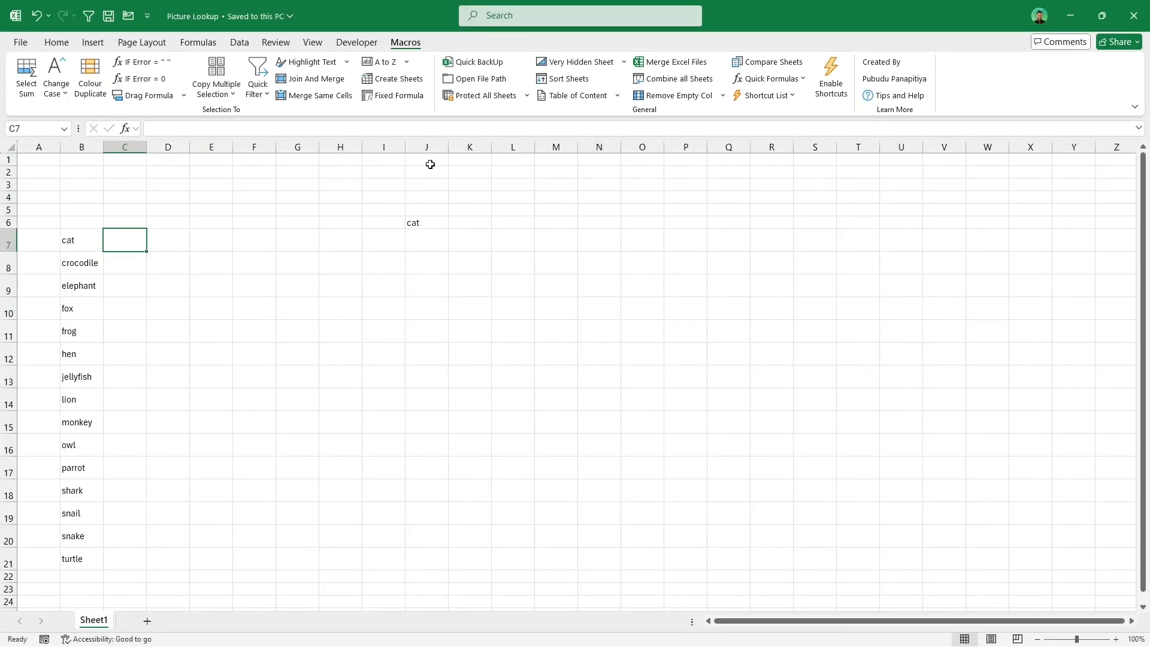
{"action": "left_click", "coordinate": [458, 171]}
{"action": "left_click", "coordinate": [361, 130]}
{"action": "key", "text": "ctrl+v"}
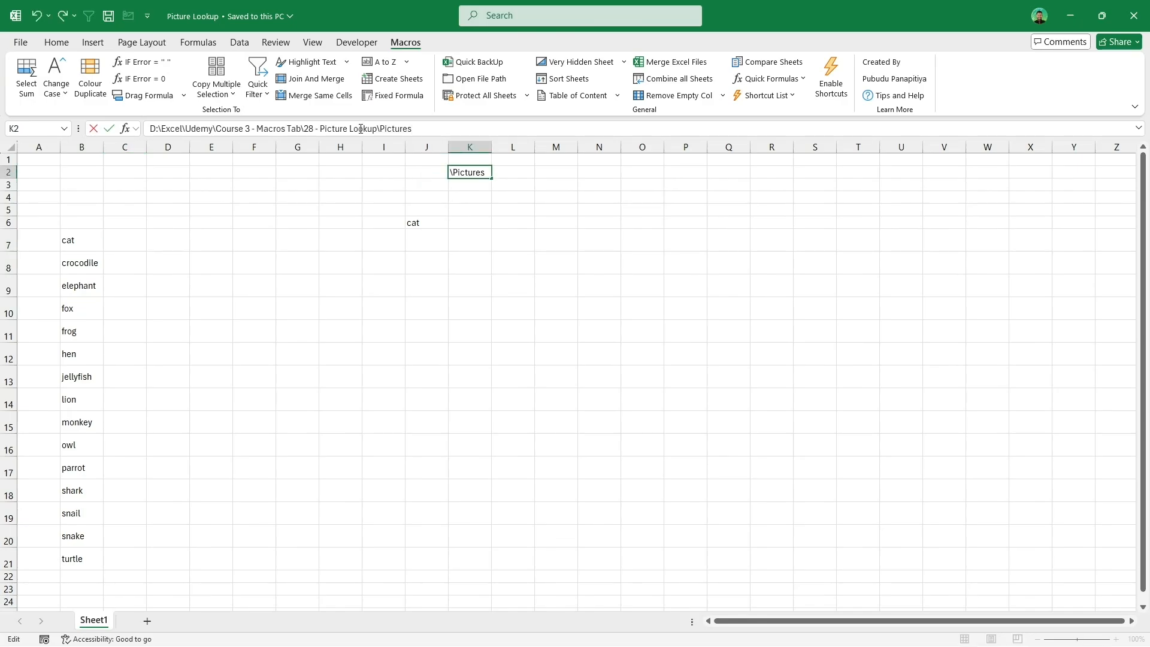
{"action": "type", "text": "\\"}
{"action": "key", "text": "Return"}
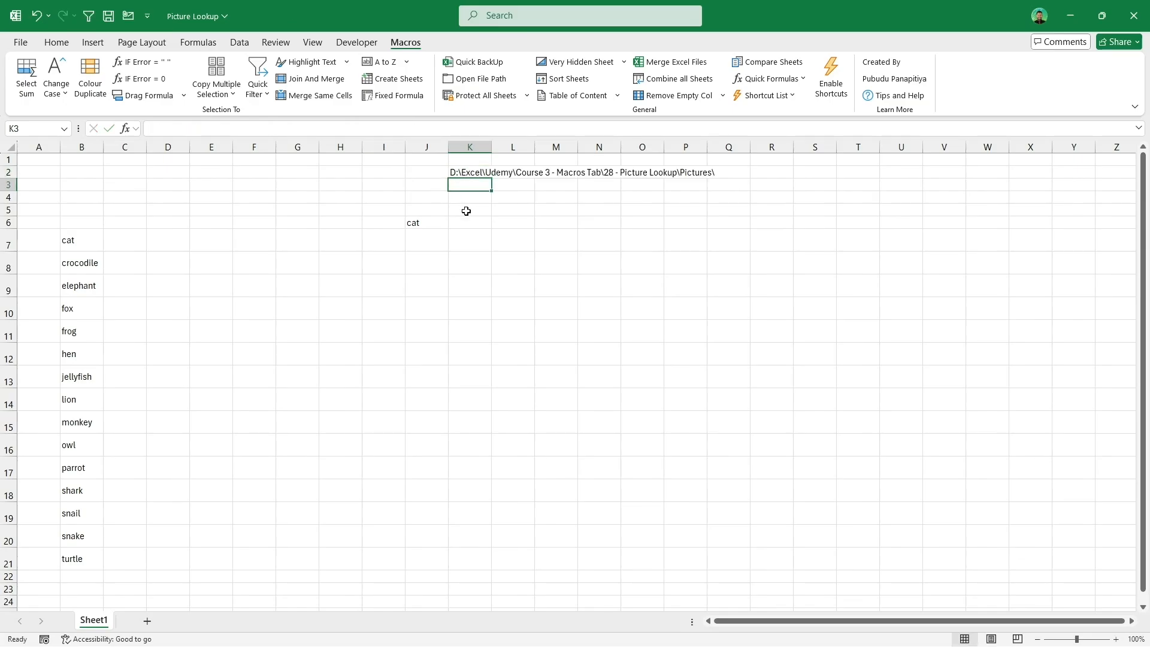
Step: Enter the file extension .png into K3
{"action": "type", "text": ".png"}
{"action": "key", "text": "Return"}
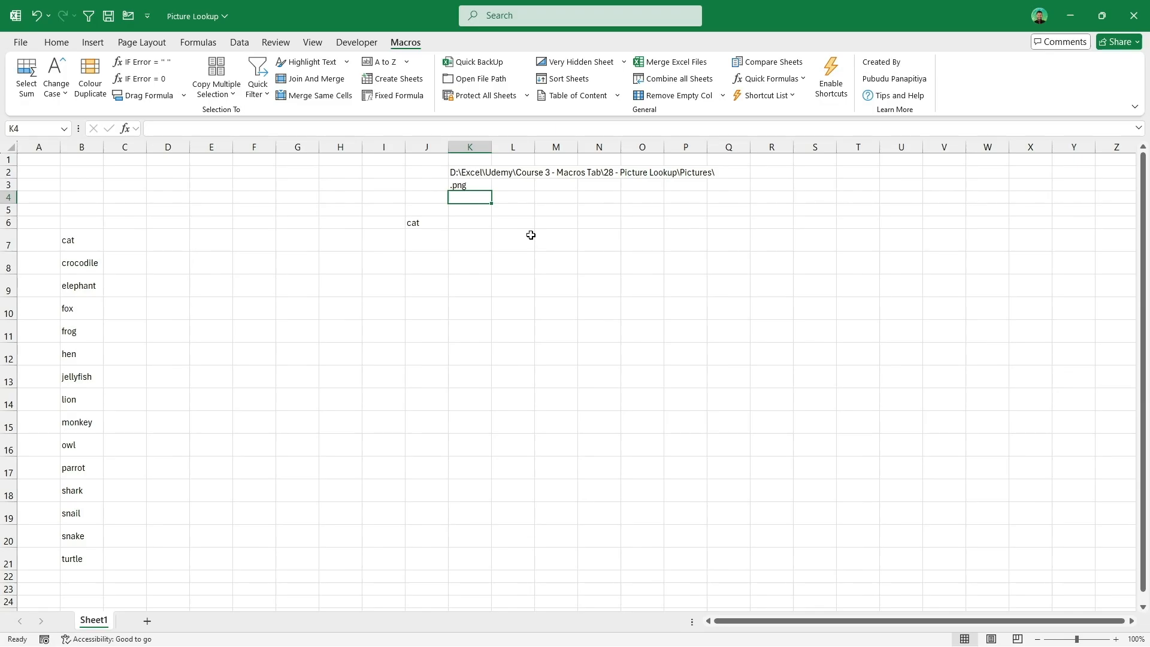
Step: Build the full image path in K4 with a formula joining K2, J6 and K3
{"action": "type", "text": "="}
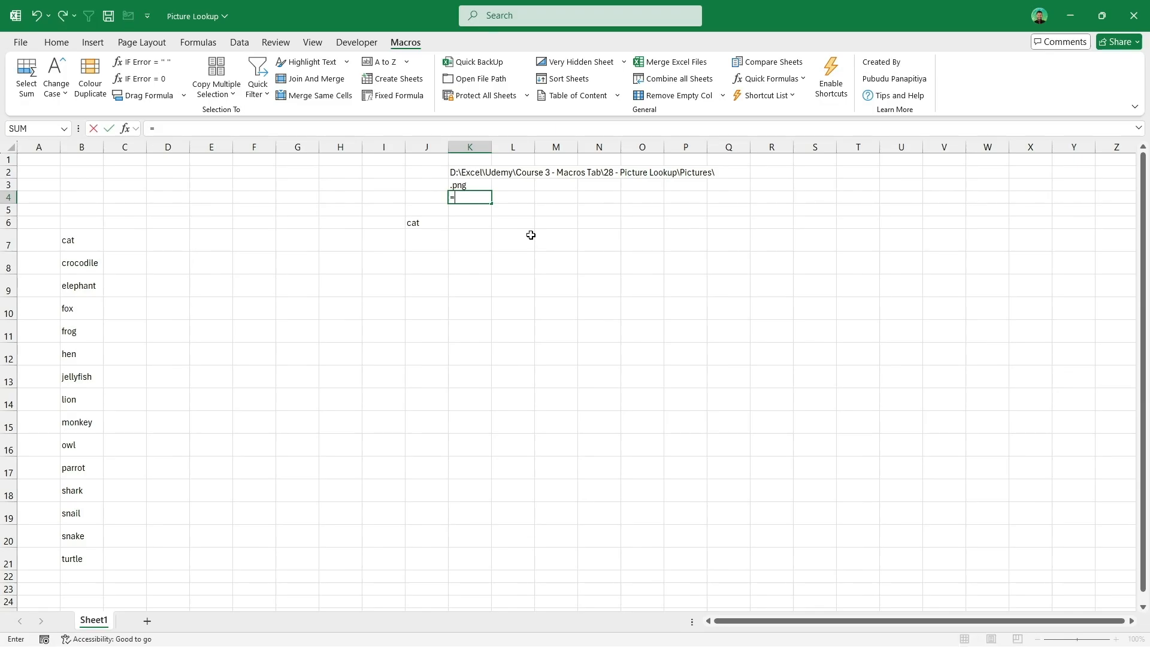
{"action": "left_click", "coordinate": [486, 171]}
{"action": "type", "text": "&"}
{"action": "left_click", "coordinate": [413, 224]}
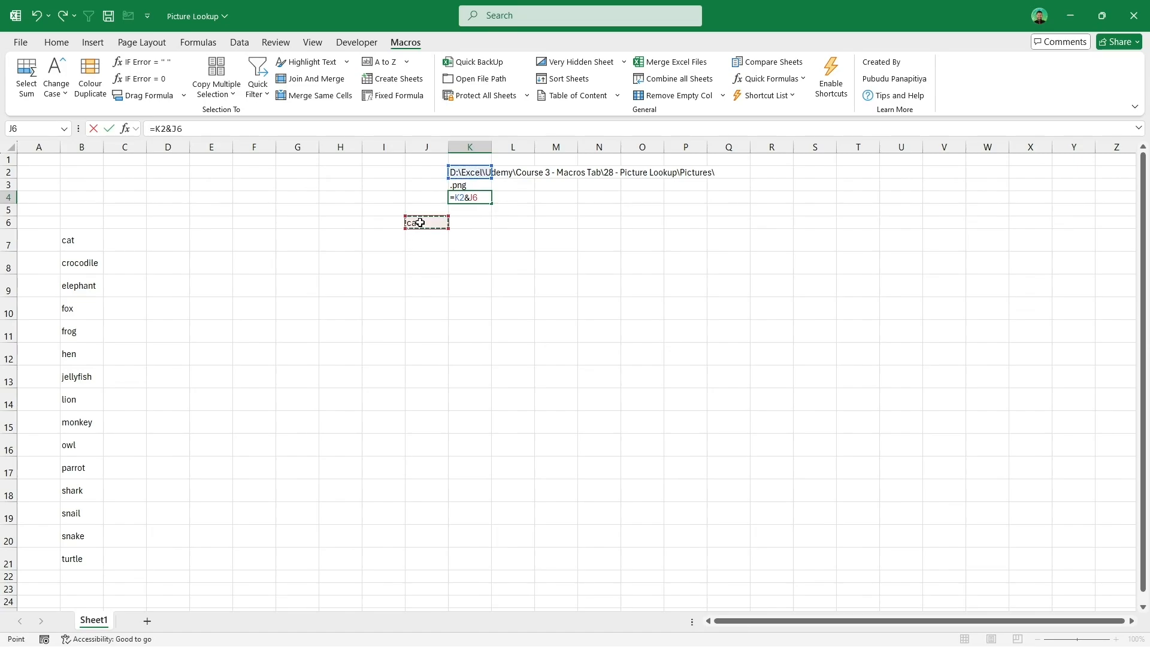
{"action": "type", "text": "&"}
{"action": "left_click", "coordinate": [475, 185]}
{"action": "key", "text": "Return"}
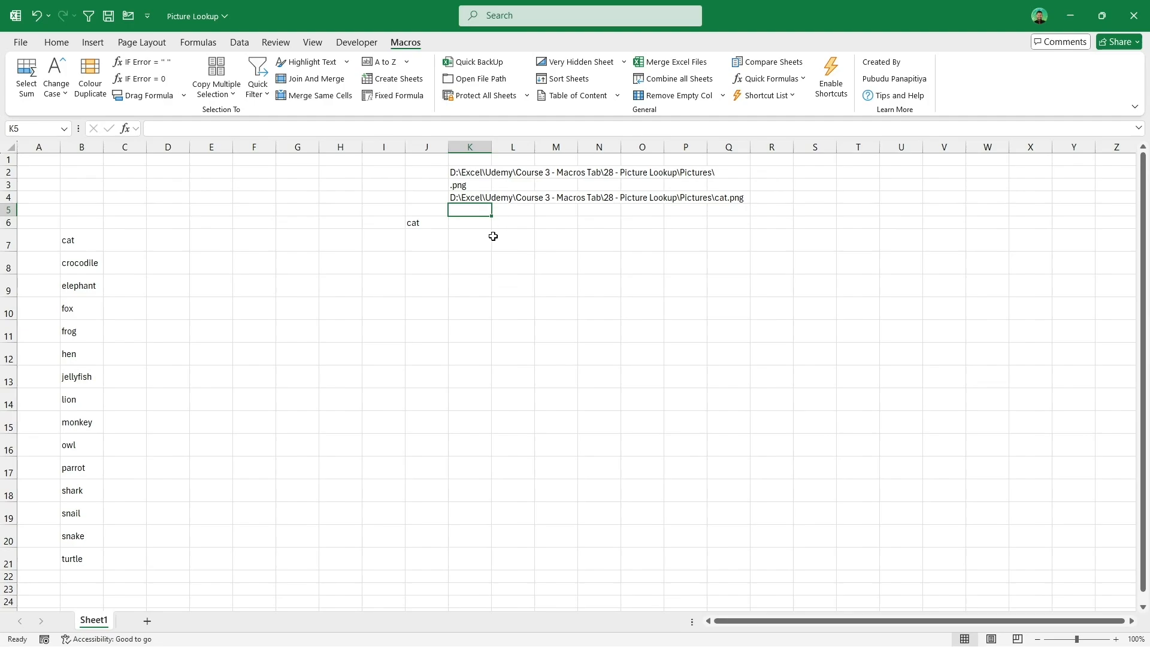
Step: Enter a PictureLookup formula in K7 using K4 as the path, N7:P11 as the location and image index 1
{"action": "left_click", "coordinate": [466, 246]}
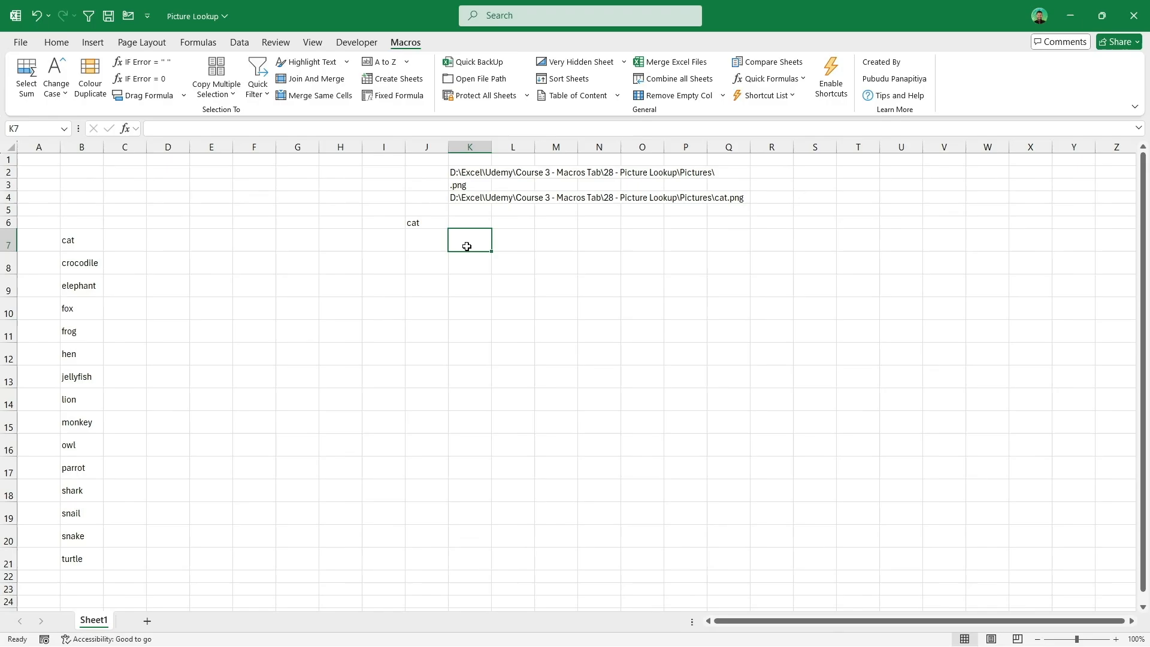
{"action": "type", "text": "=PictureLookup("}
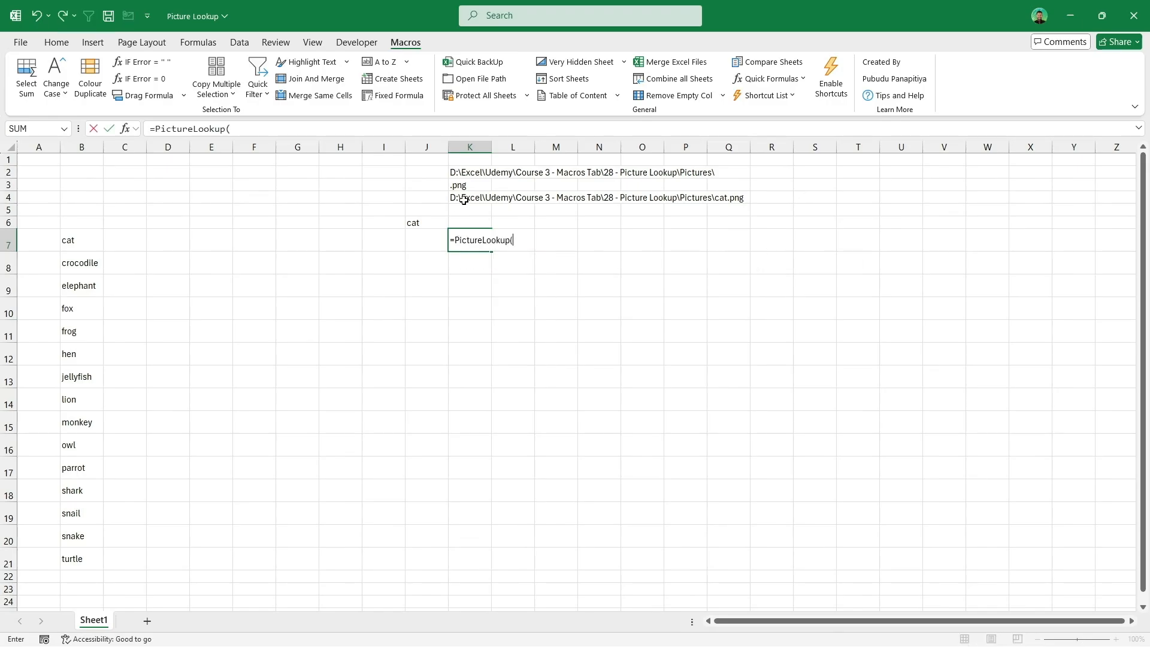
{"action": "left_click", "coordinate": [463, 199]}
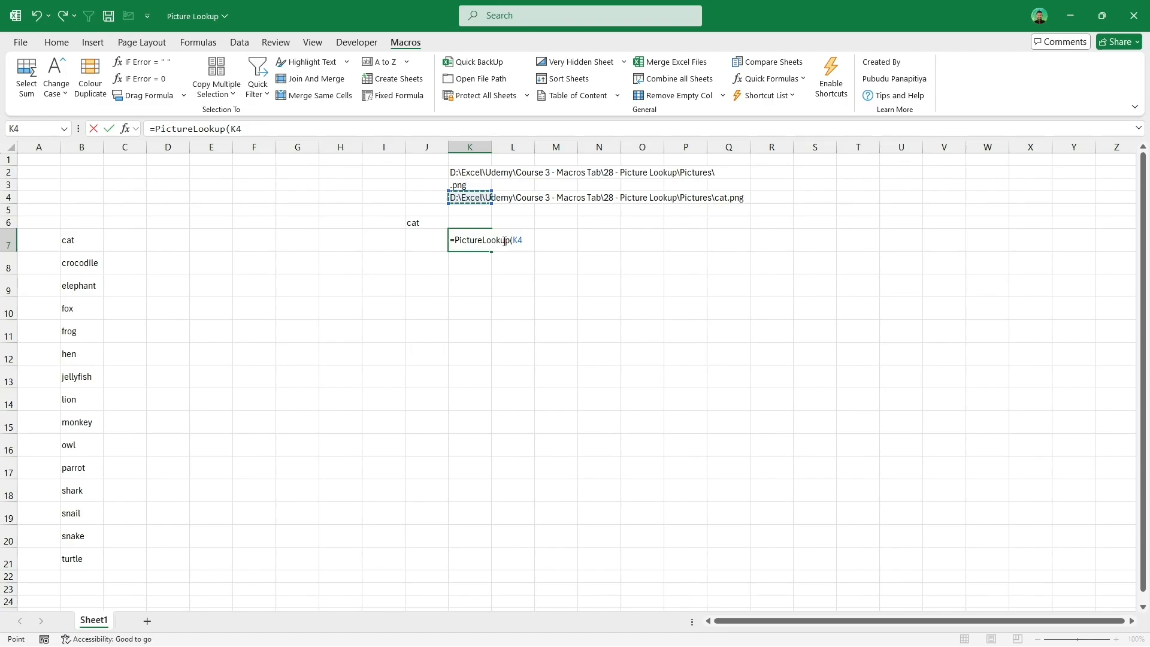
{"action": "type", "text": ","}
{"action": "left_click_drag", "start_coordinate": [585, 243], "coordinate": [691, 325]}
{"action": "type", "text": ",1"}
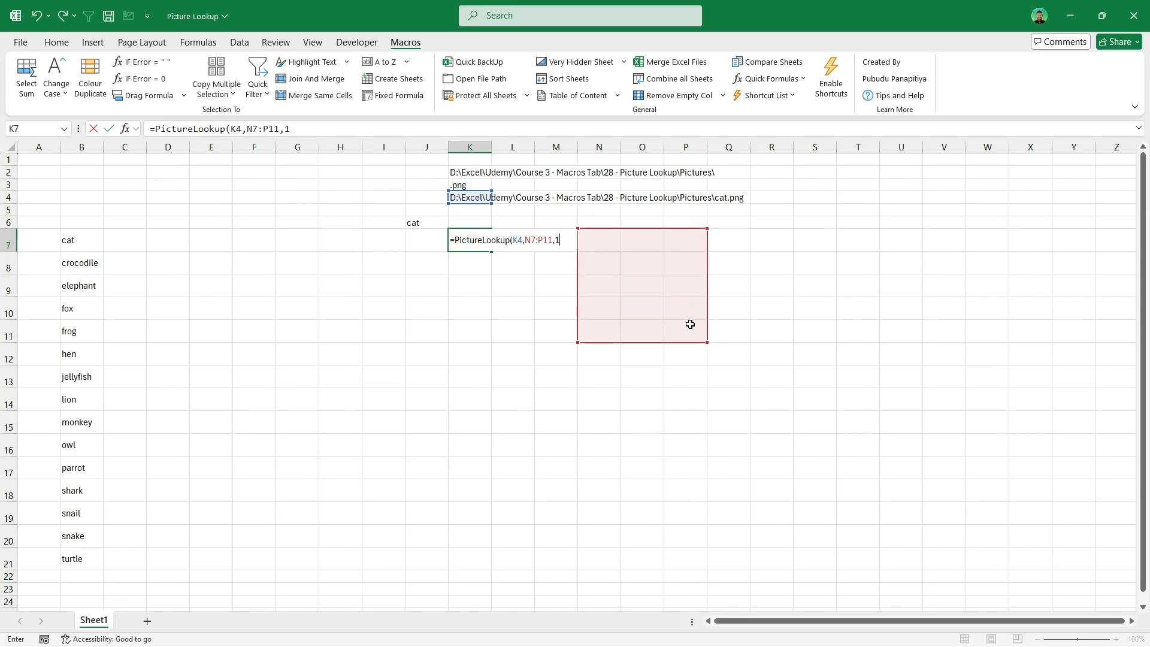
{"action": "key", "text": "Return"}
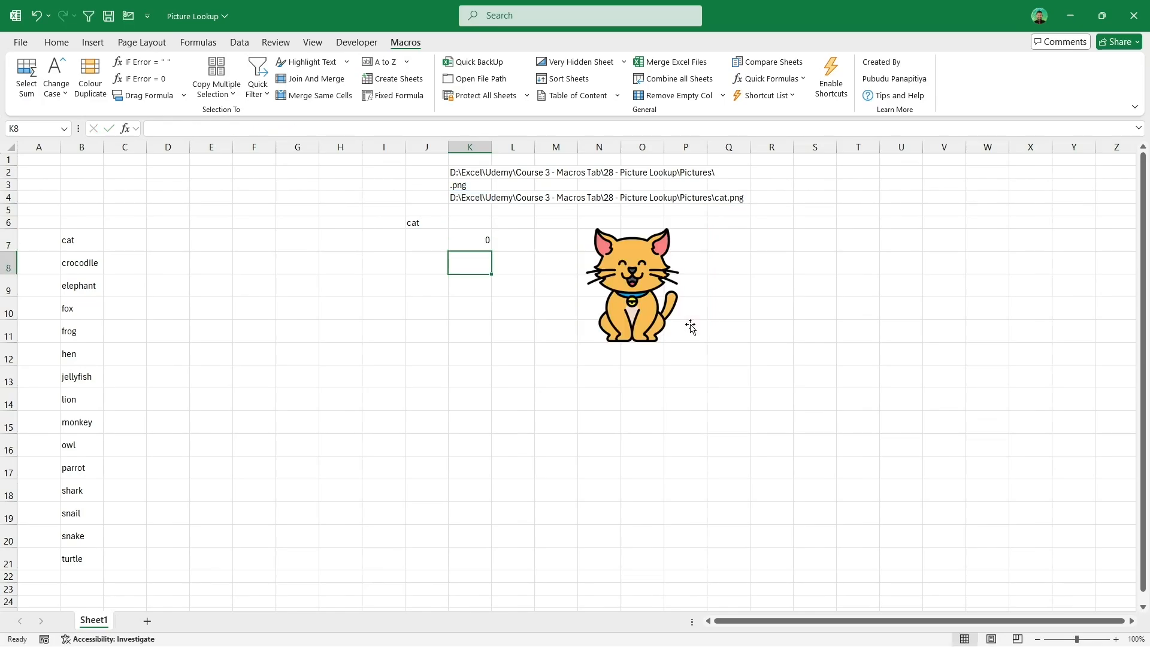
Step: Copy crocodile from B8 and paste it into the lookup cell J6
{"action": "left_click", "coordinate": [90, 264]}
{"action": "key", "text": "ctrl+c"}
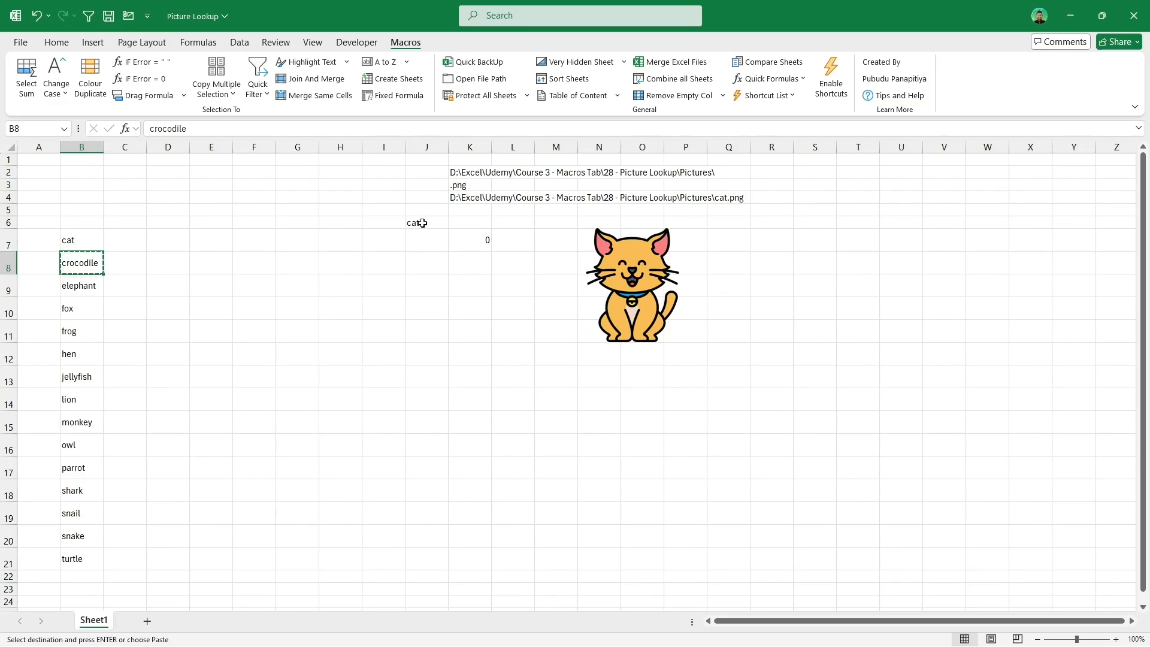
{"action": "right_click", "coordinate": [423, 223]}
{"action": "left_click", "coordinate": [467, 293]}
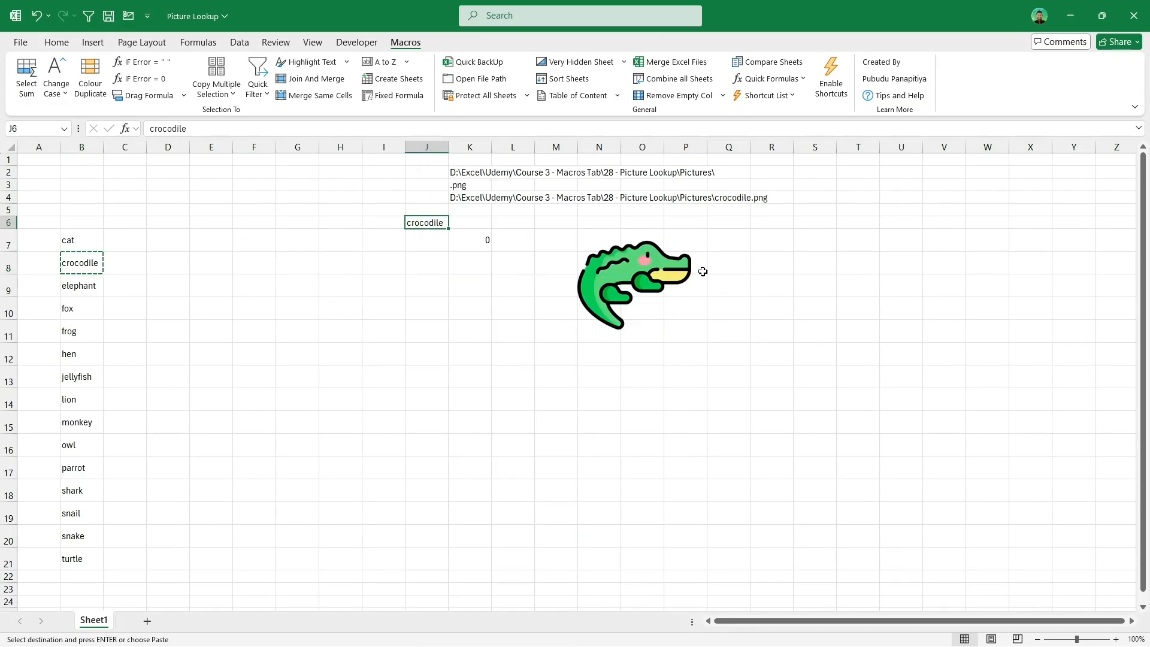
{"action": "left_click", "coordinate": [91, 282]}
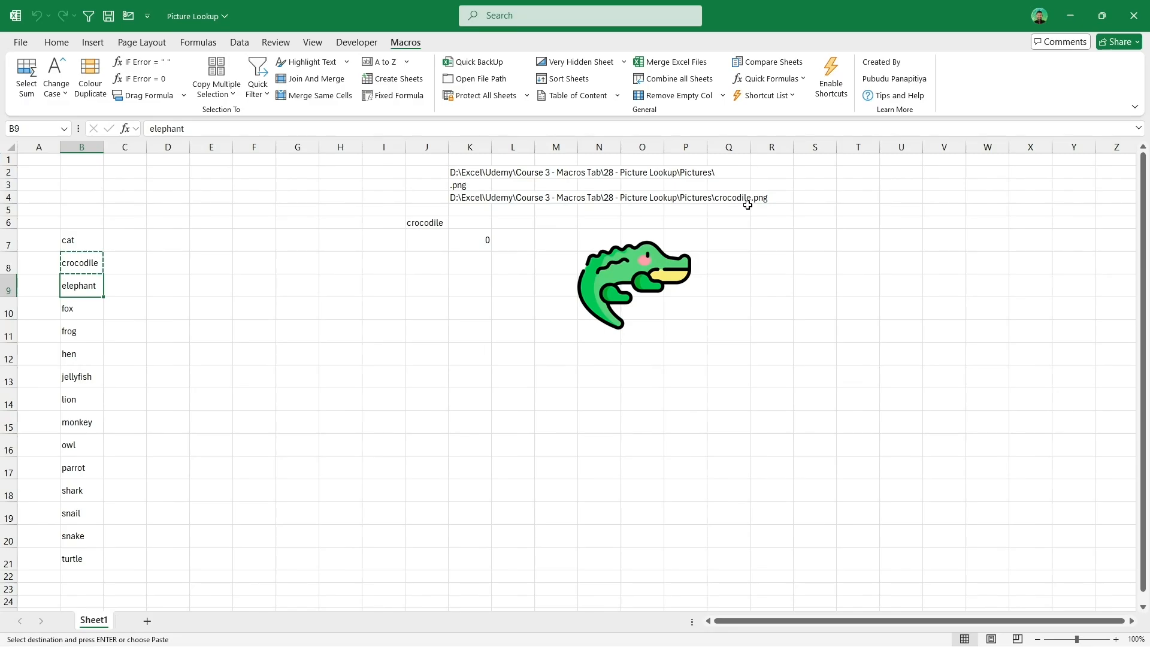
{"action": "key", "text": "Escape"}
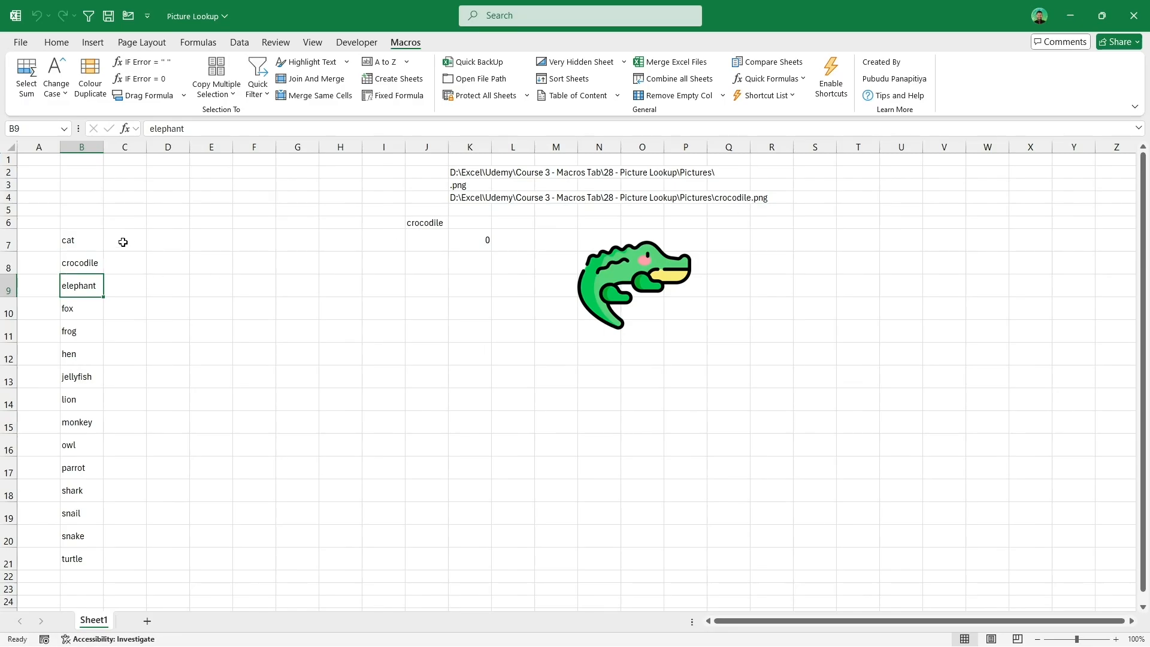
{"action": "left_click_drag", "start_coordinate": [78, 243], "coordinate": [127, 242]}
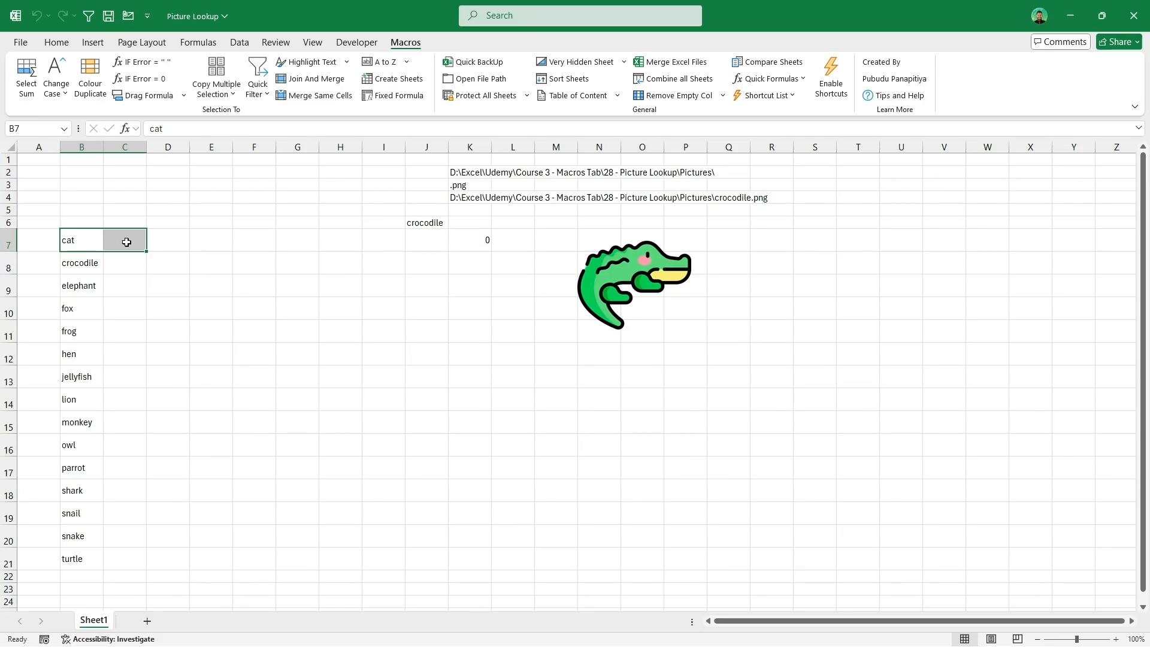
{"action": "left_click", "coordinate": [126, 242]}
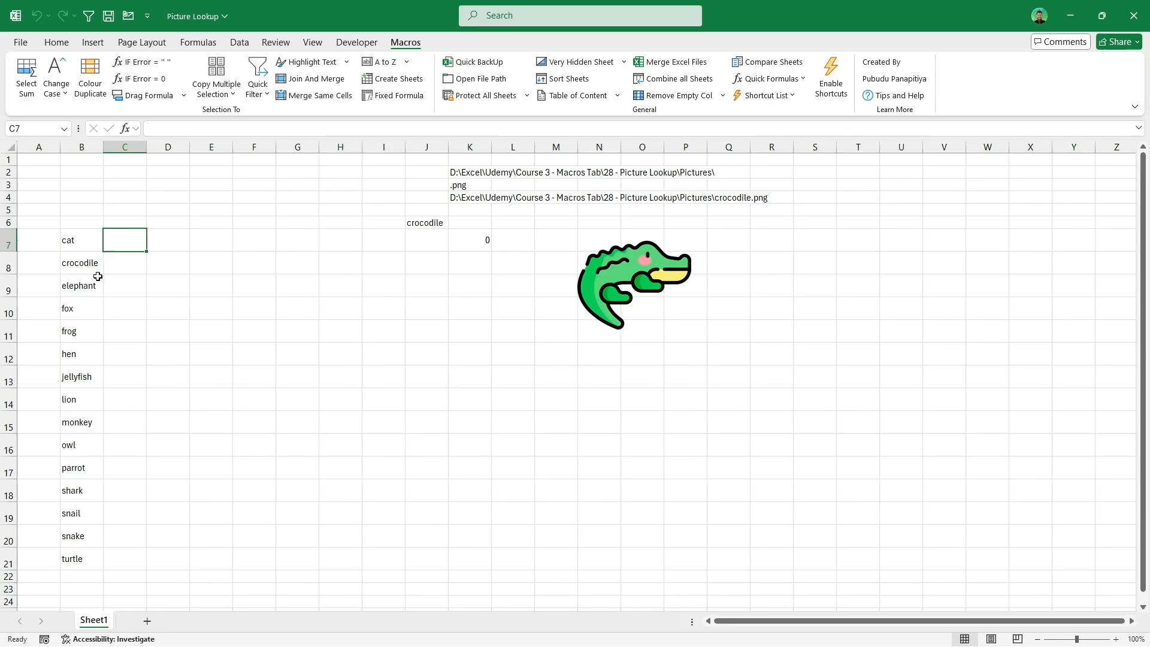
{"action": "left_click_drag", "start_coordinate": [78, 241], "coordinate": [67, 560]}
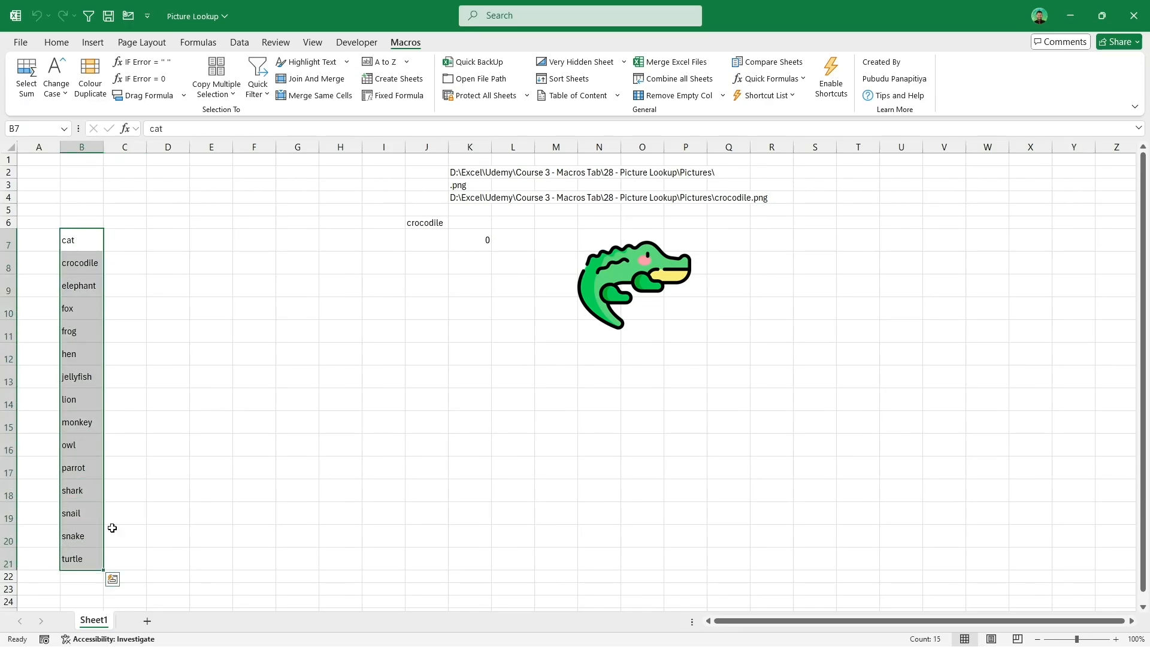
{"action": "left_click", "coordinate": [427, 227]}
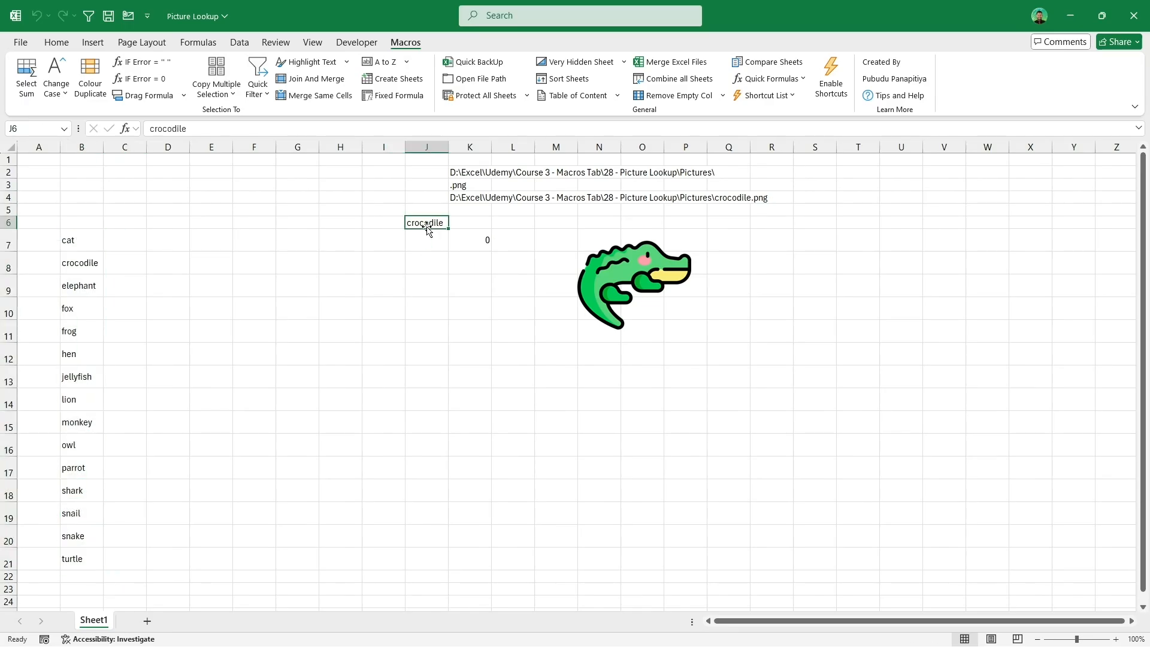
Step: Build each animal's image path in C7 by joining $K$2, B7 and $K$3, then fill it down to C21
{"action": "left_click", "coordinate": [133, 235]}
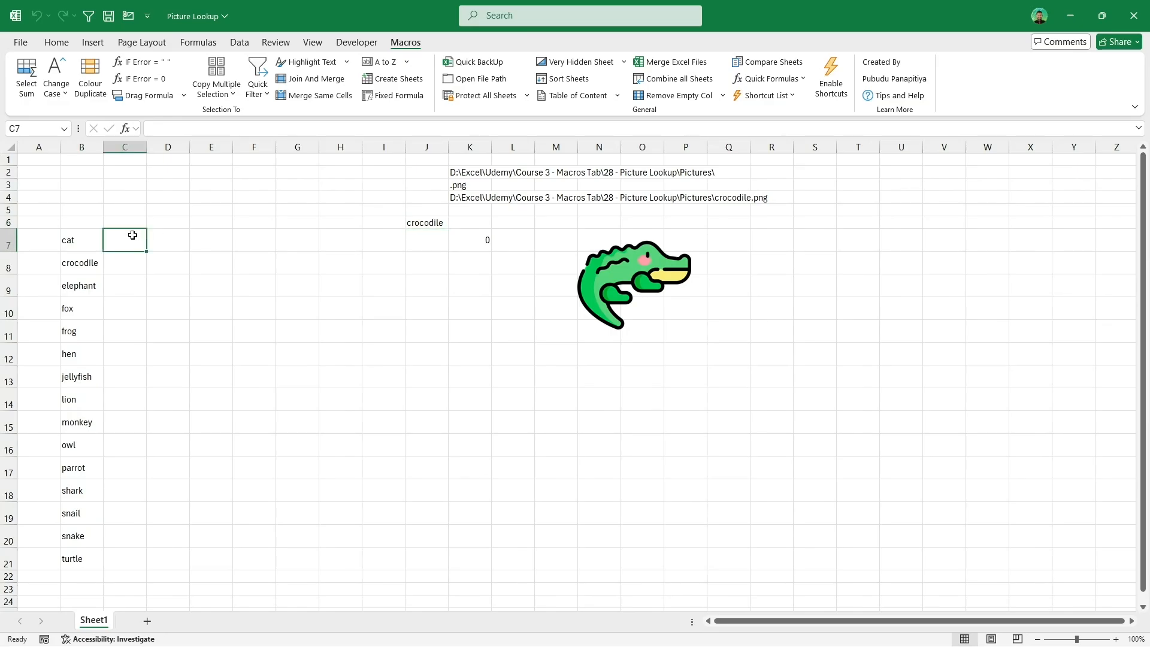
{"action": "type", "text": "="}
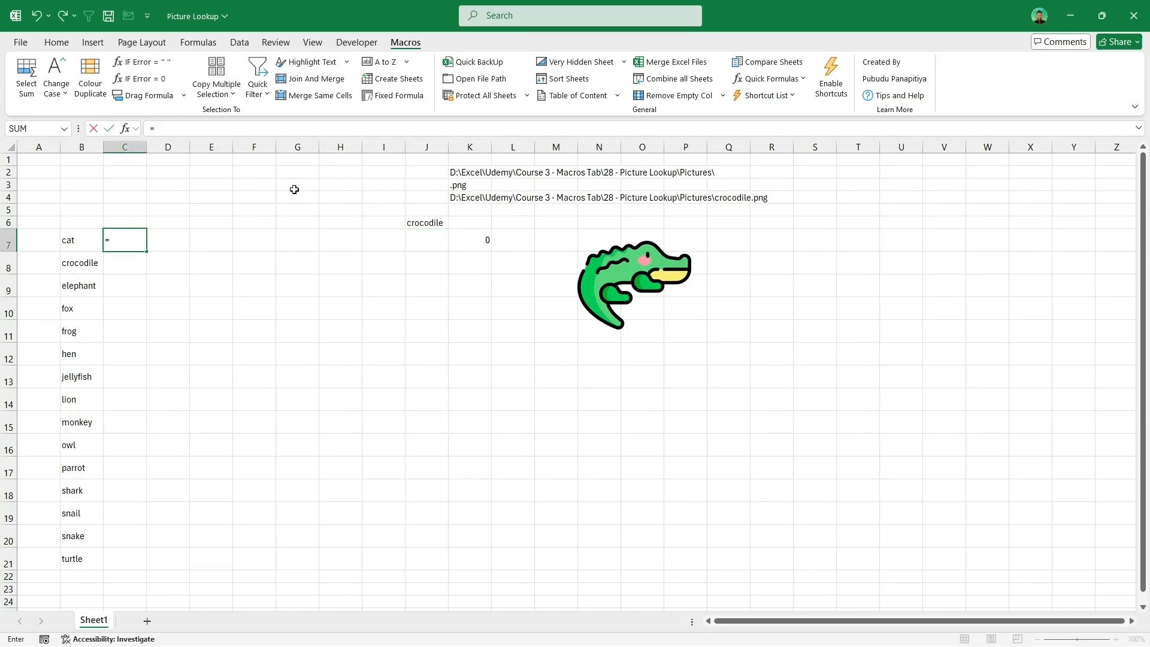
{"action": "left_click", "coordinate": [473, 172]}
{"action": "key", "text": "F4"}
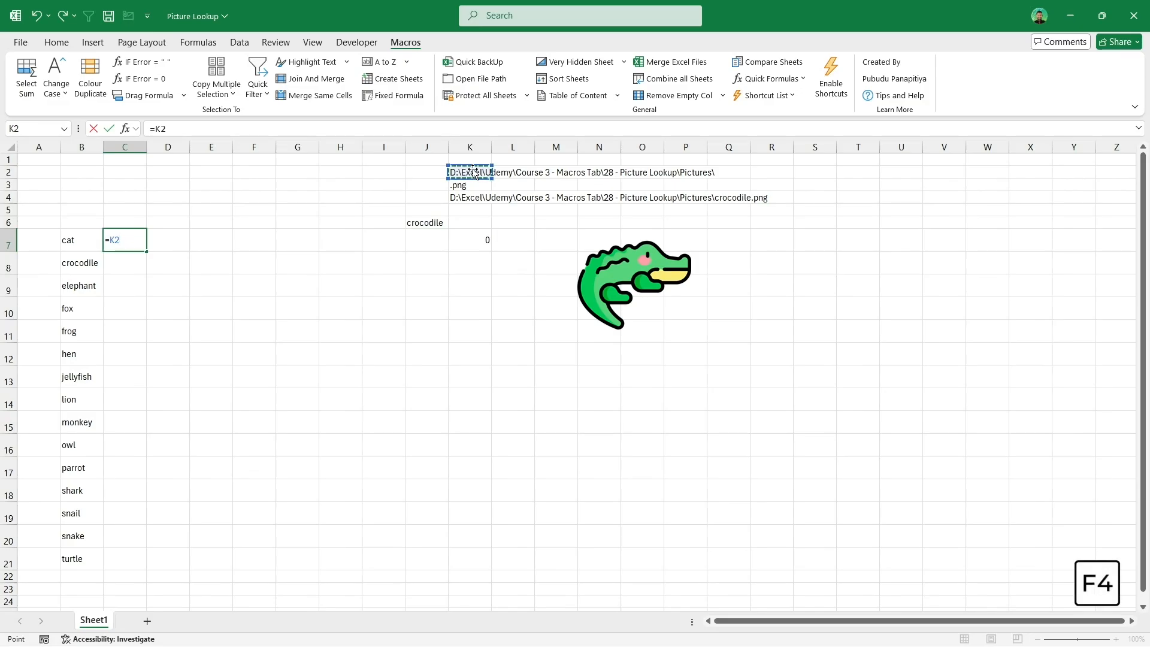
{"action": "type", "text": "&"}
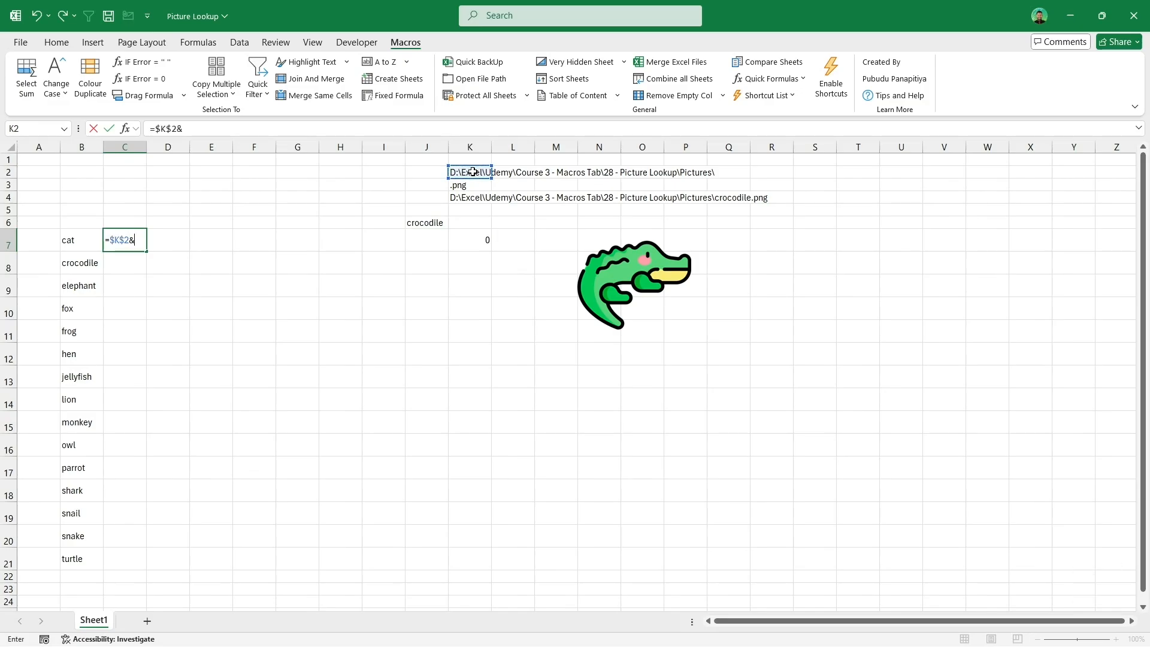
{"action": "left_click", "coordinate": [77, 239]}
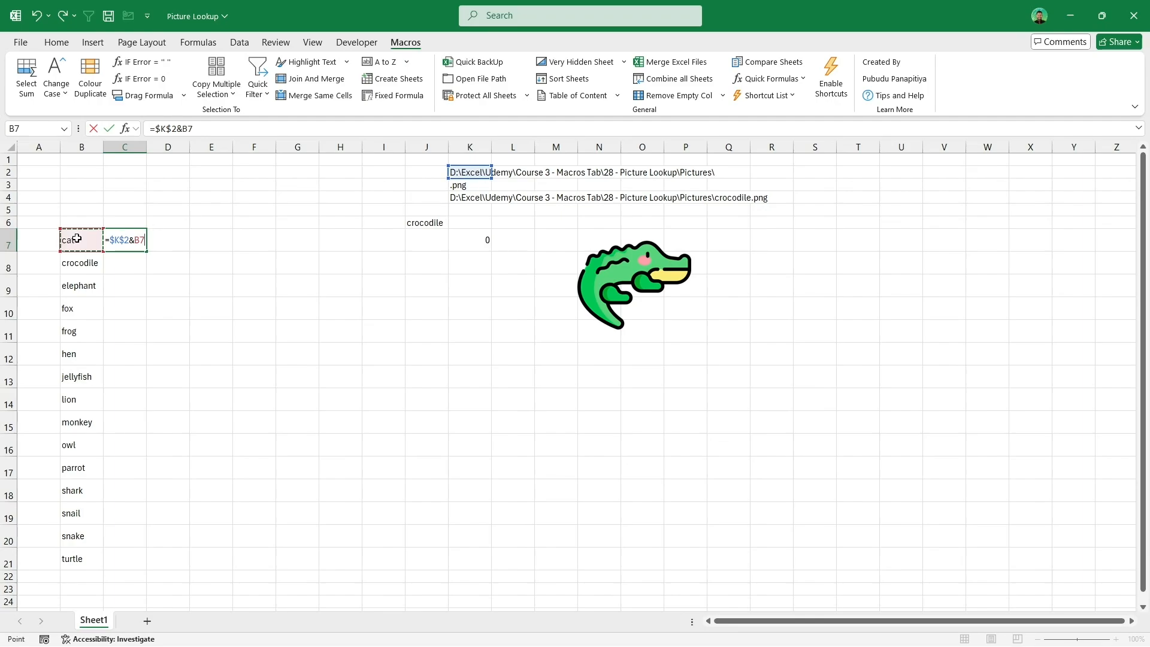
{"action": "type", "text": "&"}
{"action": "left_click", "coordinate": [467, 185]}
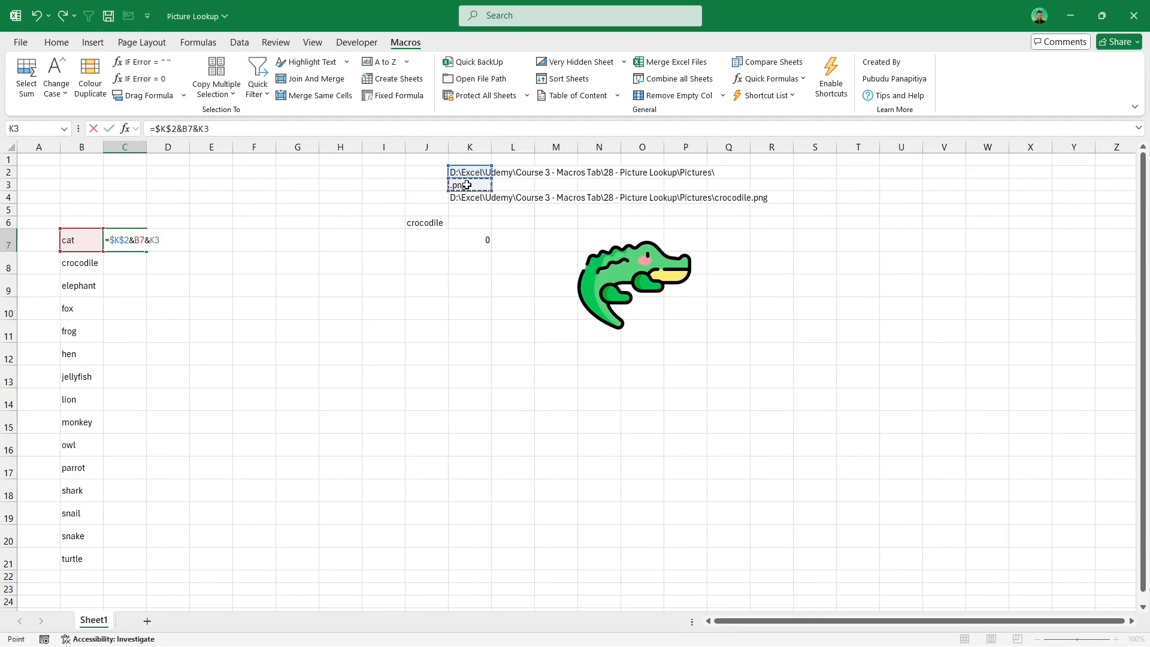
{"action": "key", "text": "F4"}
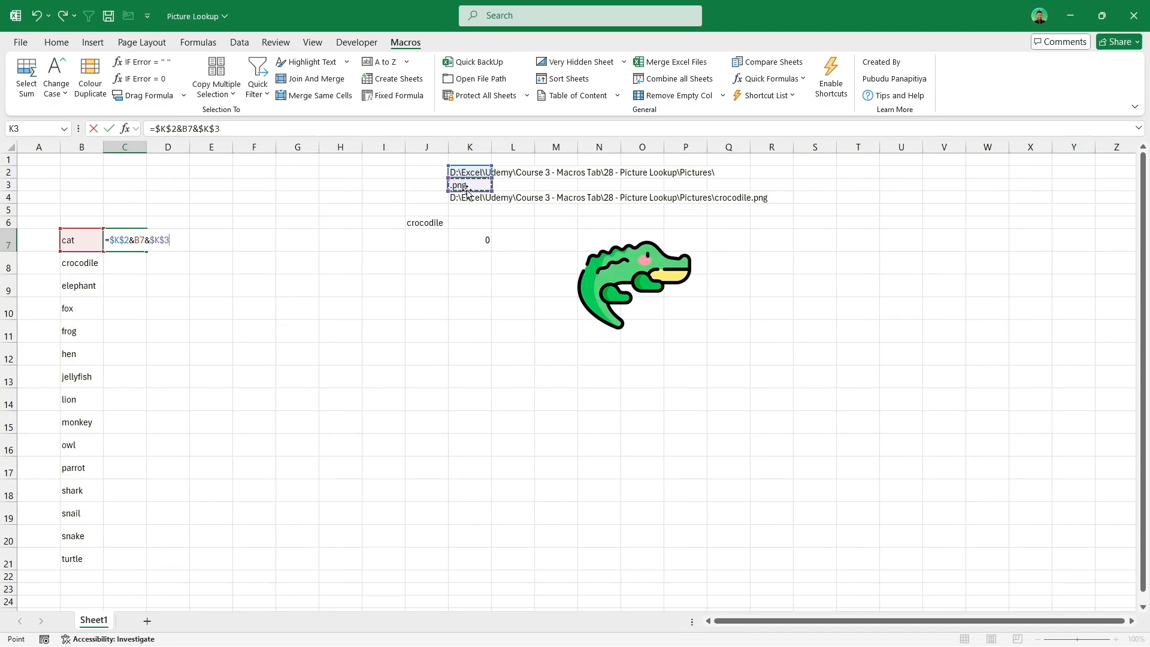
{"action": "key", "text": "Return"}
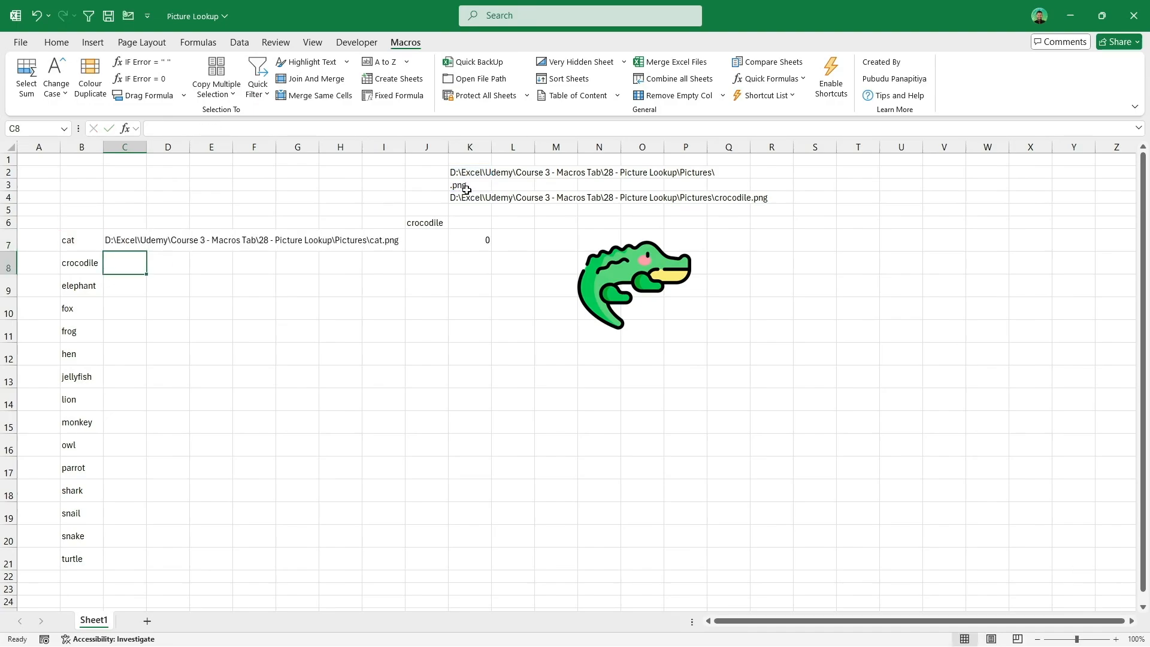
{"action": "left_click", "coordinate": [139, 247]}
{"action": "double_click", "coordinate": [148, 253]}
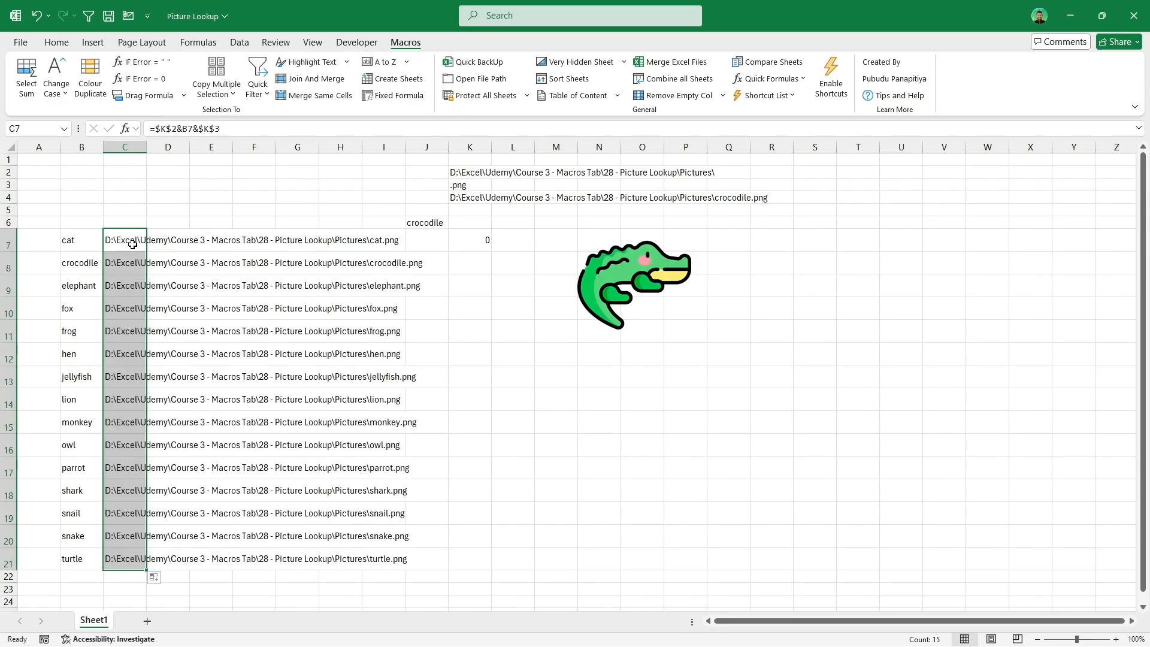
Step: Number the animals 1 to 15 in D7:D21 as a filled series
{"action": "left_click", "coordinate": [166, 241]}
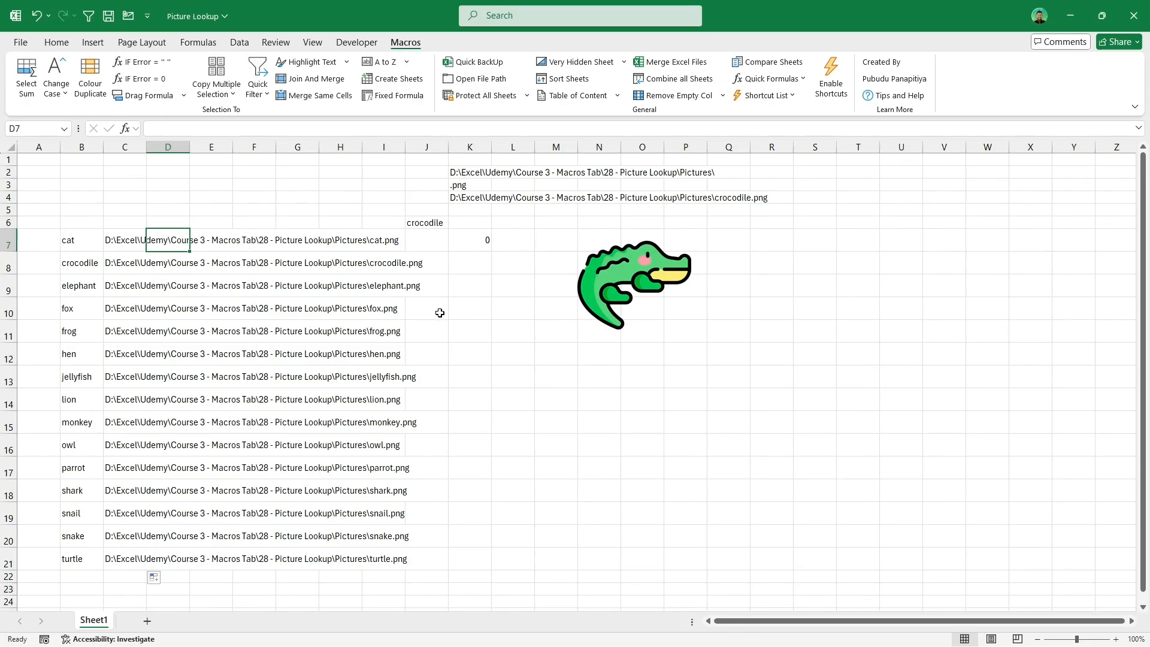
{"action": "type", "text": "1"}
{"action": "key", "text": "Return"}
{"action": "type", "text": "2"}
{"action": "key", "text": "Return"}
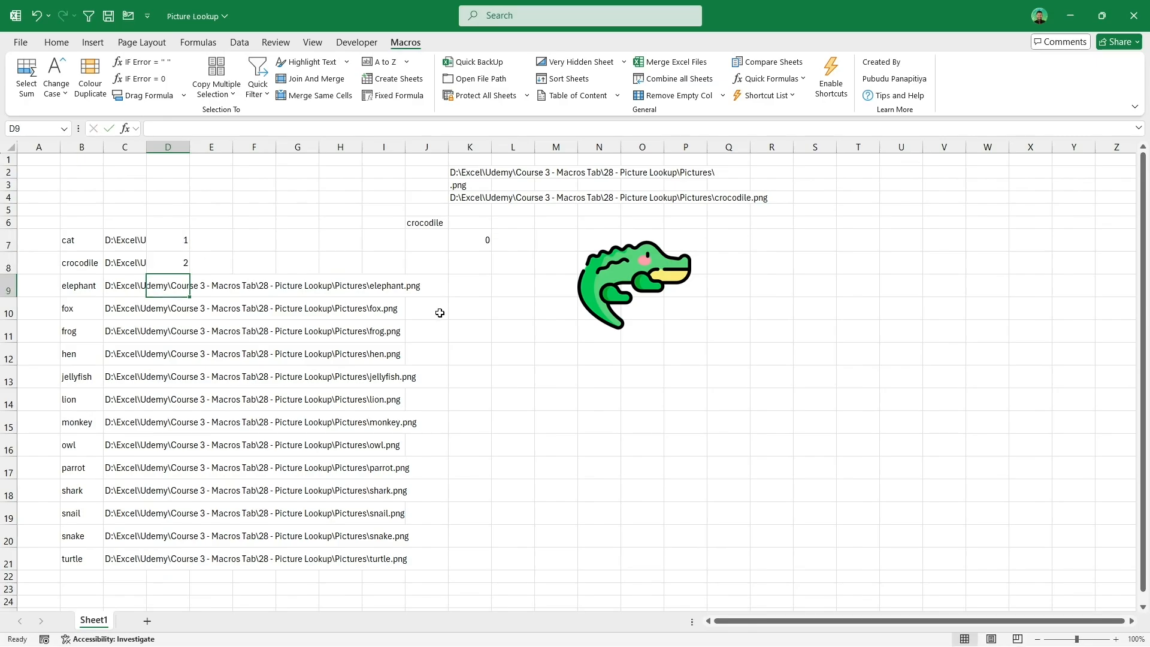
{"action": "left_click_drag", "start_coordinate": [178, 240], "coordinate": [181, 264]}
{"action": "double_click", "coordinate": [189, 274]}
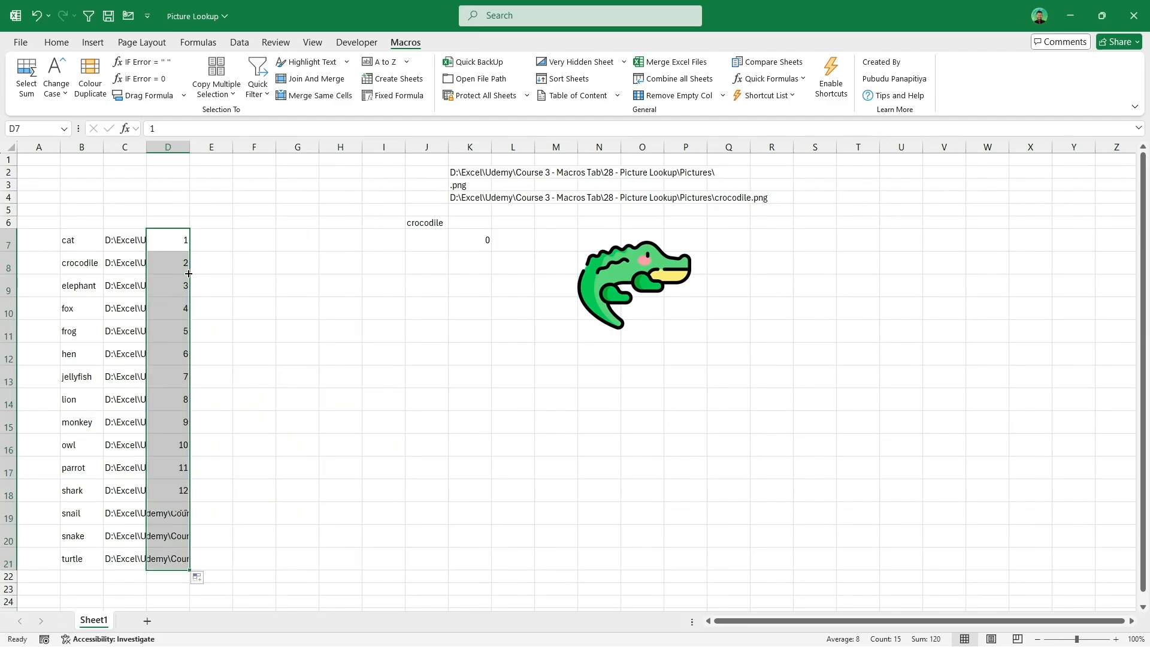
Step: Enter =PictureLookup(C7,G7,D7) in E7 and fill it down to row 21
{"action": "left_click", "coordinate": [218, 244]}
{"action": "type", "text": "="}
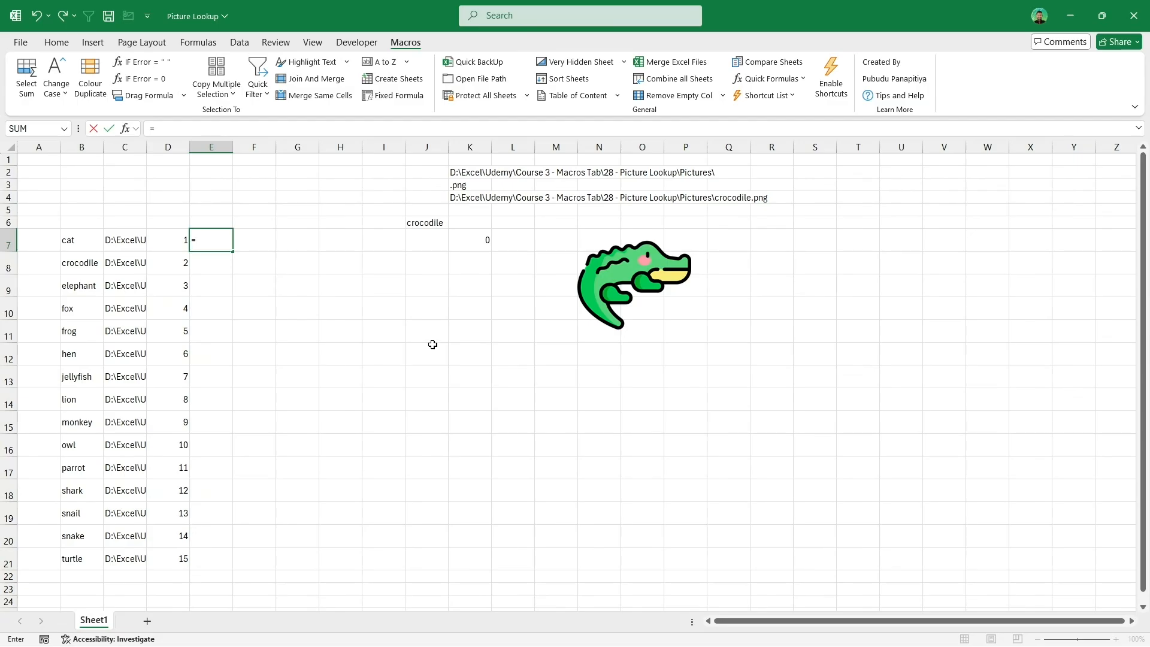
{"action": "type", "text": "pic"}
{"action": "key", "text": "Tab"}
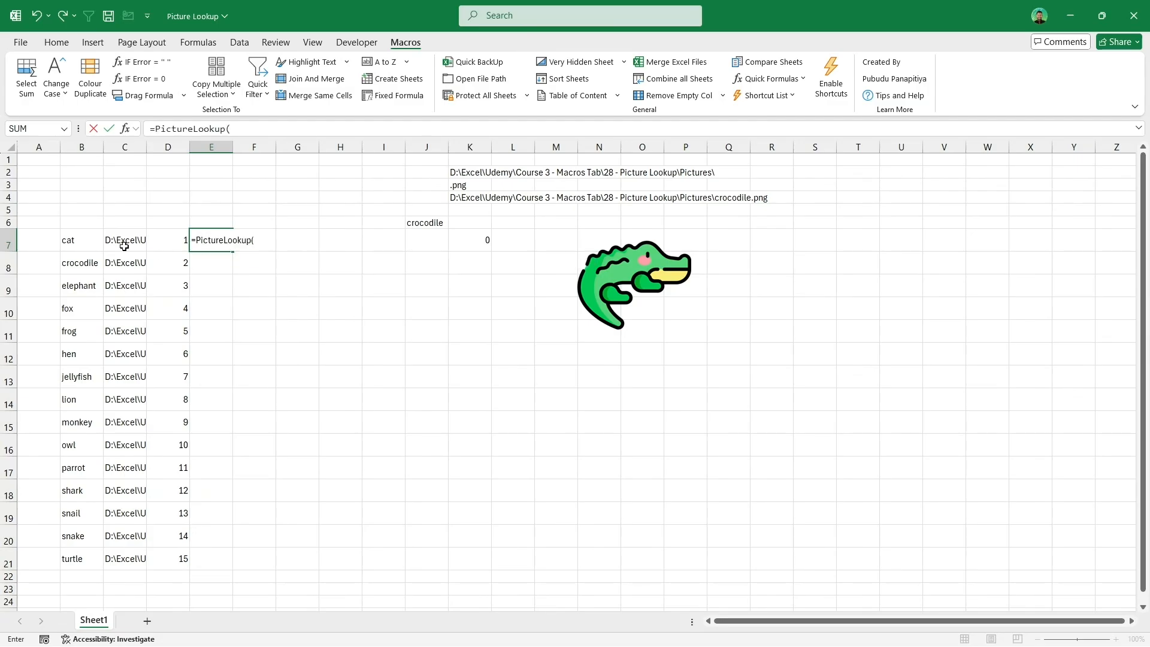
{"action": "left_click", "coordinate": [124, 246]}
{"action": "type", "text": ","}
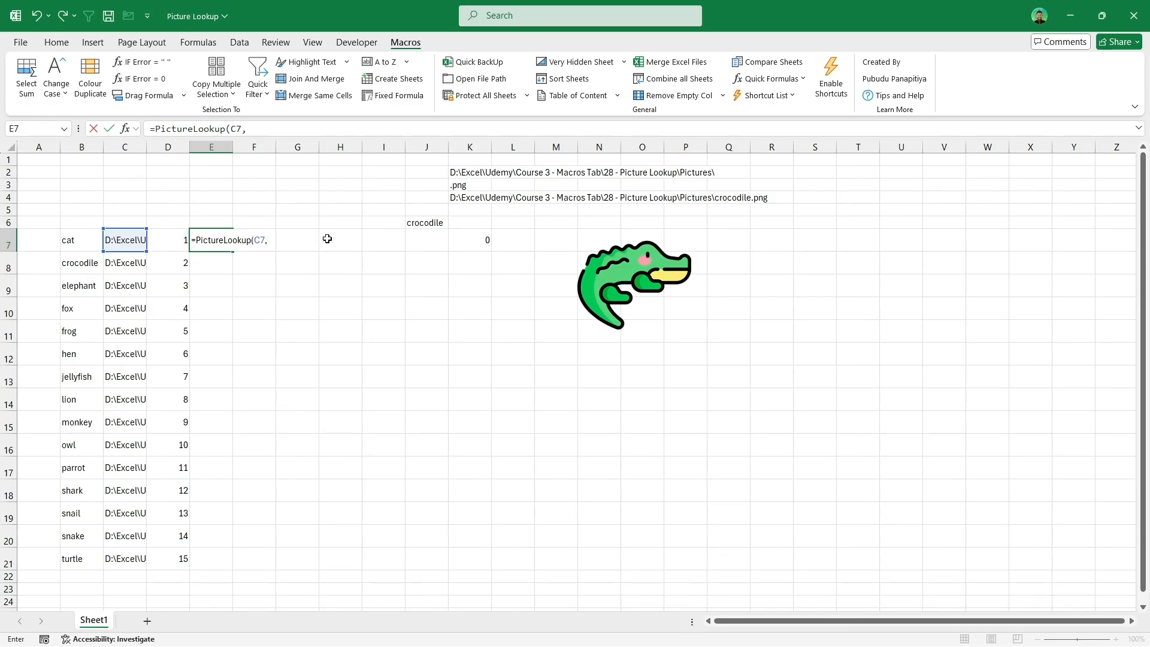
{"action": "left_click", "coordinate": [299, 246]}
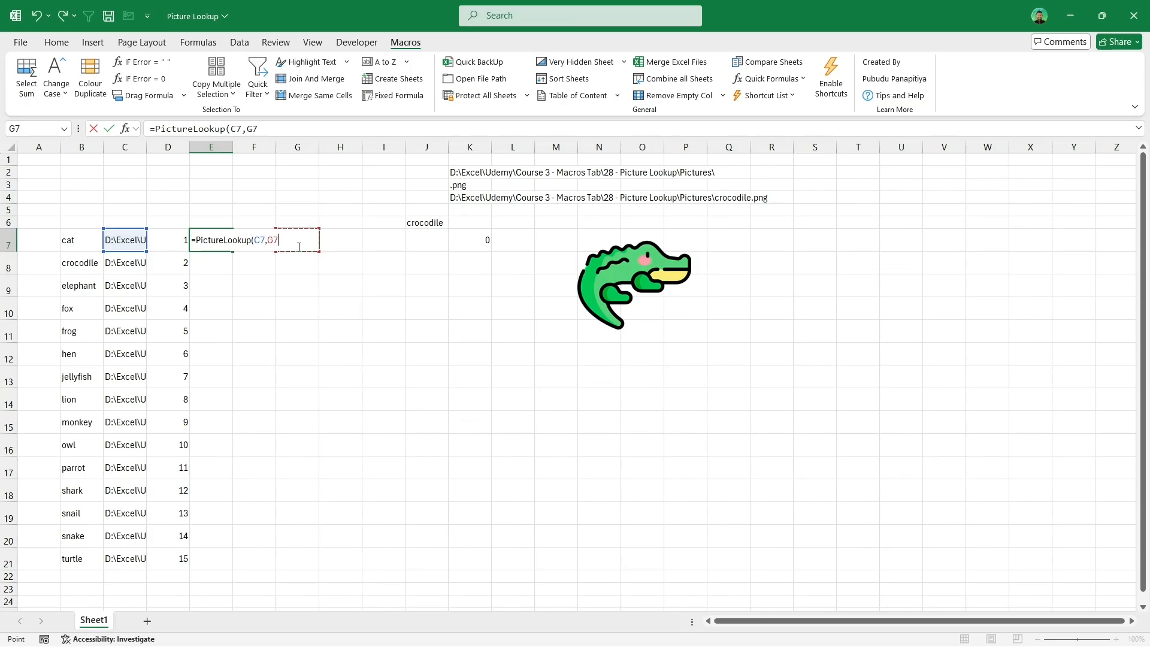
{"action": "type", "text": ","}
{"action": "left_click", "coordinate": [164, 248]}
{"action": "type", "text": ")"}
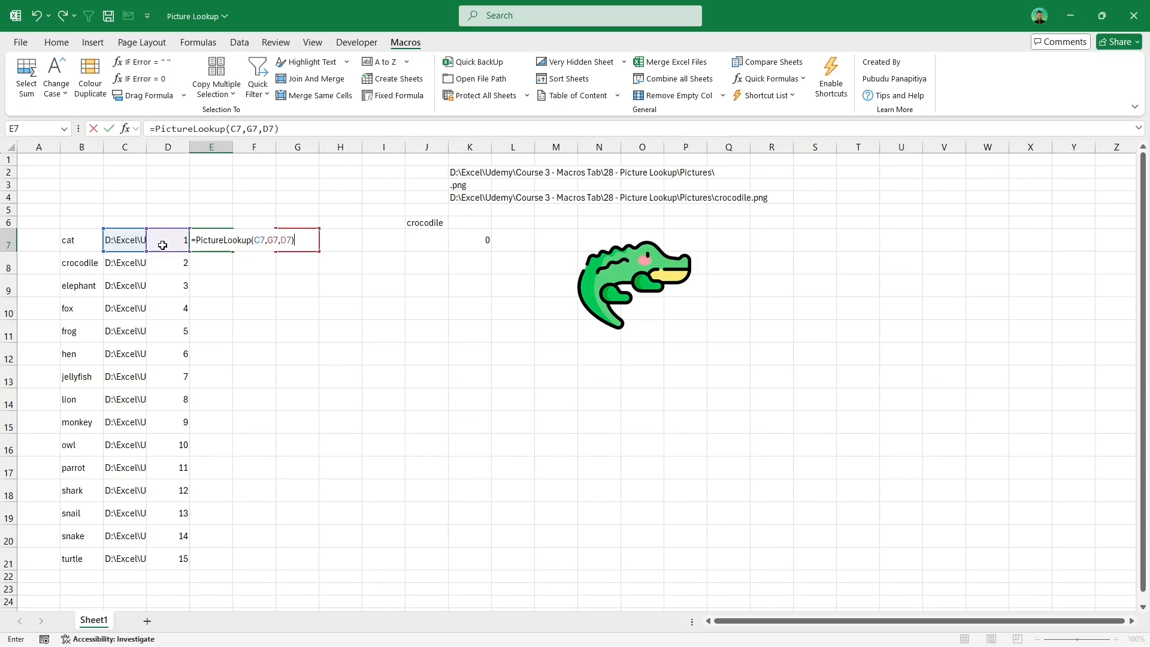
{"action": "key", "text": "Return"}
{"action": "left_click", "coordinate": [221, 243]}
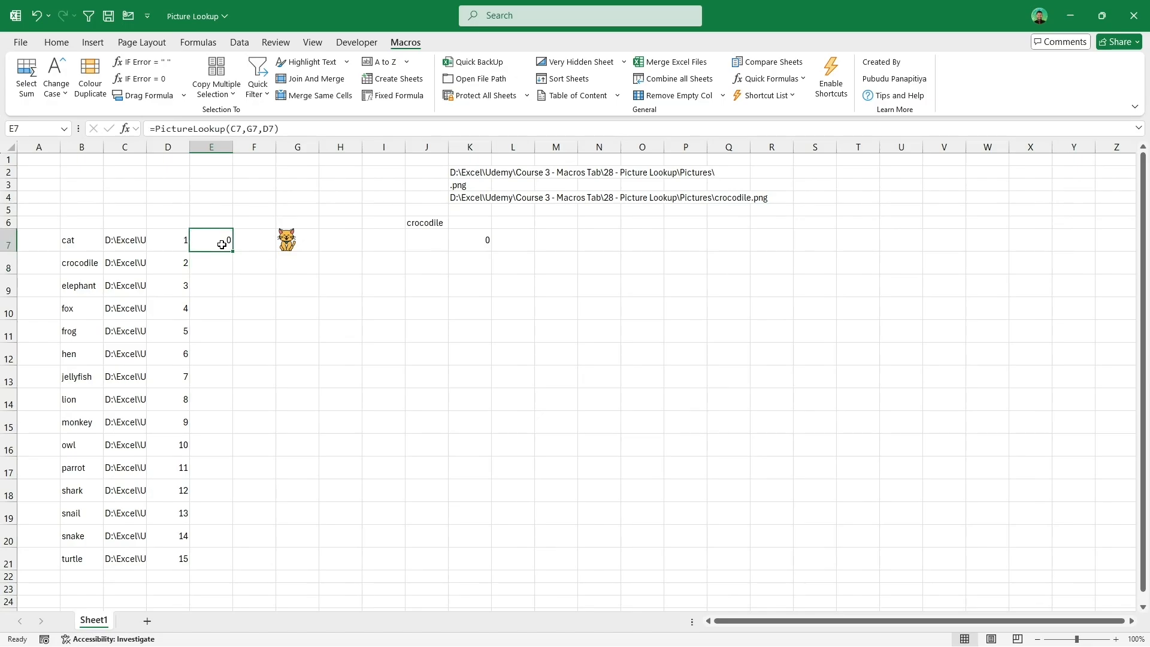
{"action": "double_click", "coordinate": [233, 253]}
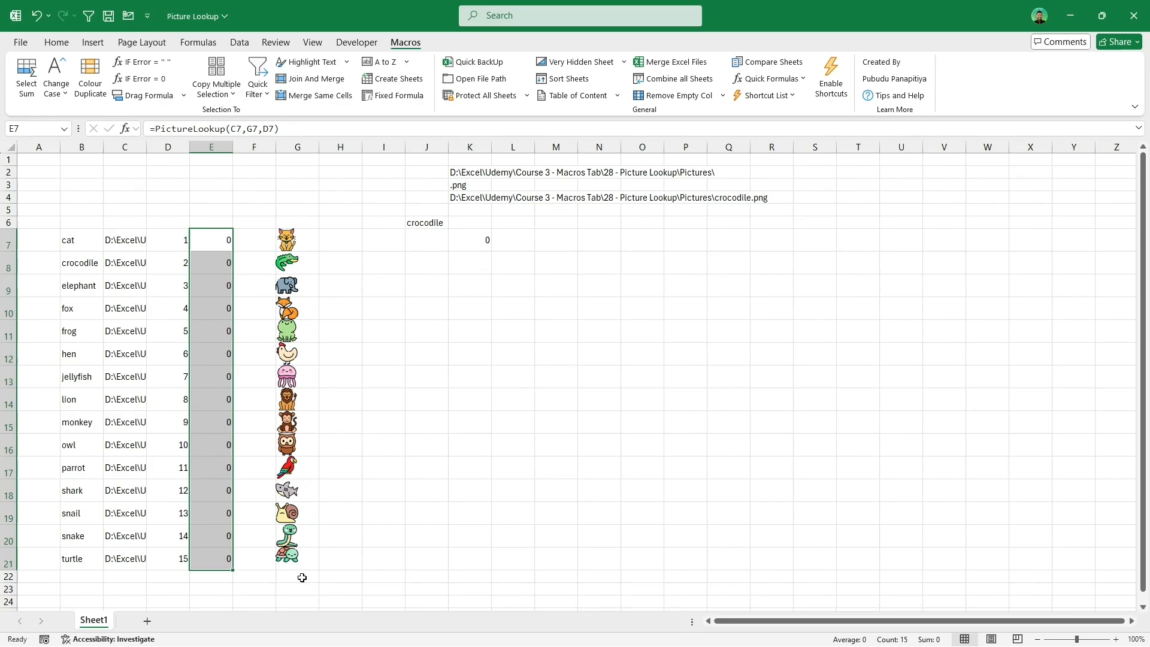
Step: Review the index numbers in column D and the PictureLookup formula in E7
{"action": "left_click", "coordinate": [346, 289]}
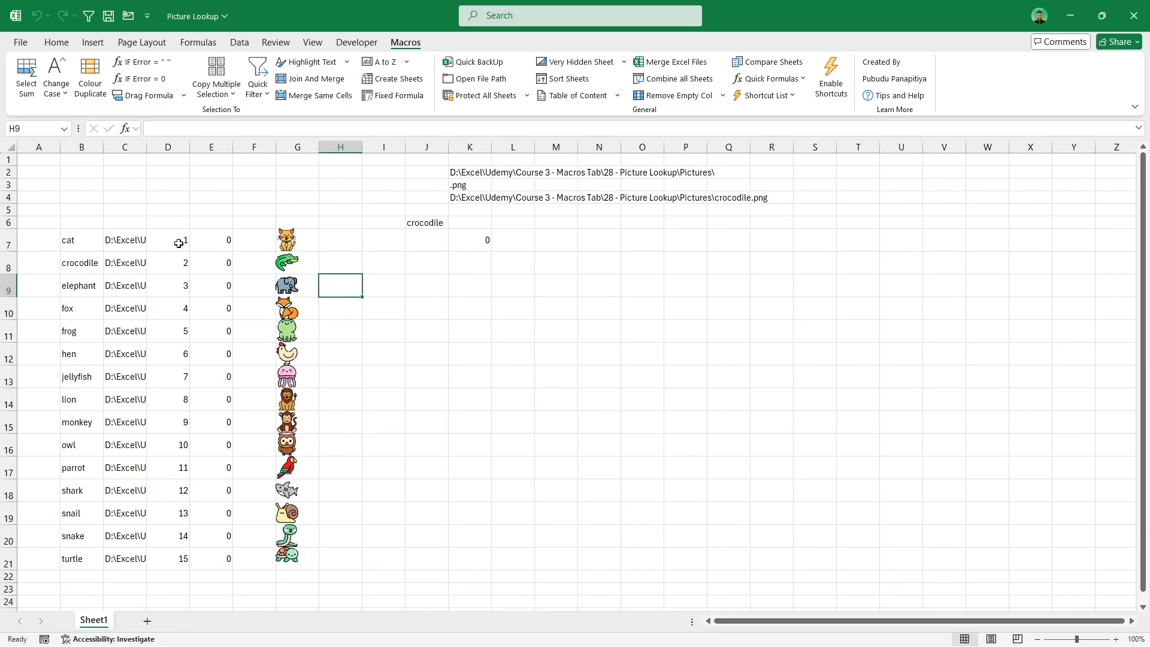
{"action": "left_click", "coordinate": [179, 243]}
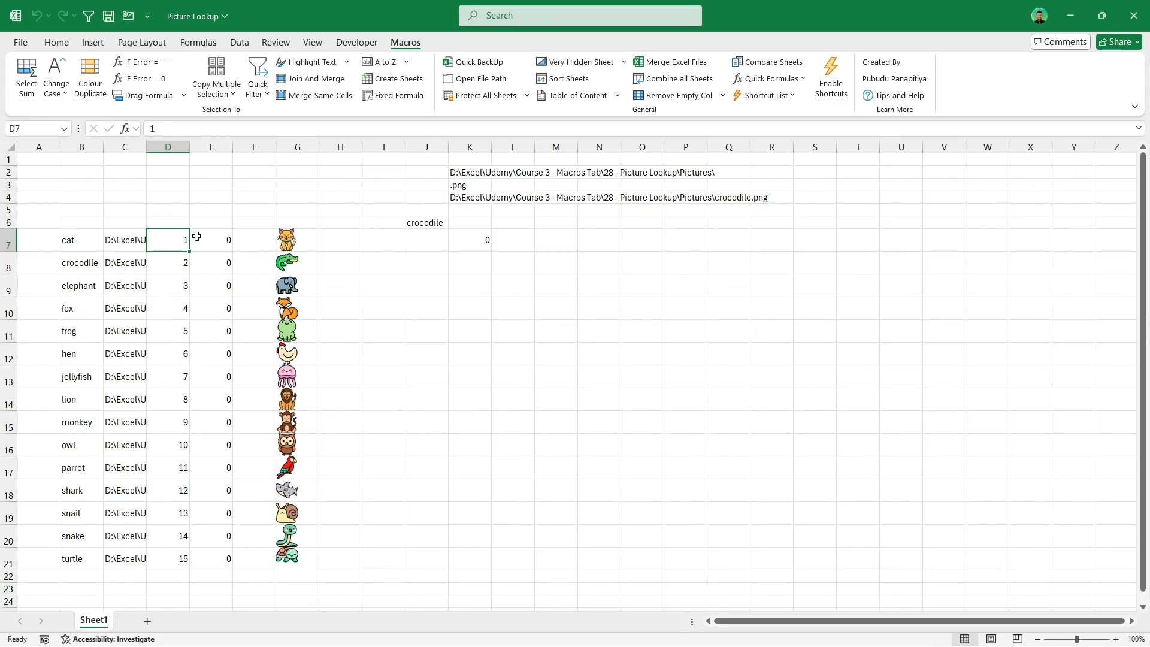
{"action": "left_click", "coordinate": [180, 263]}
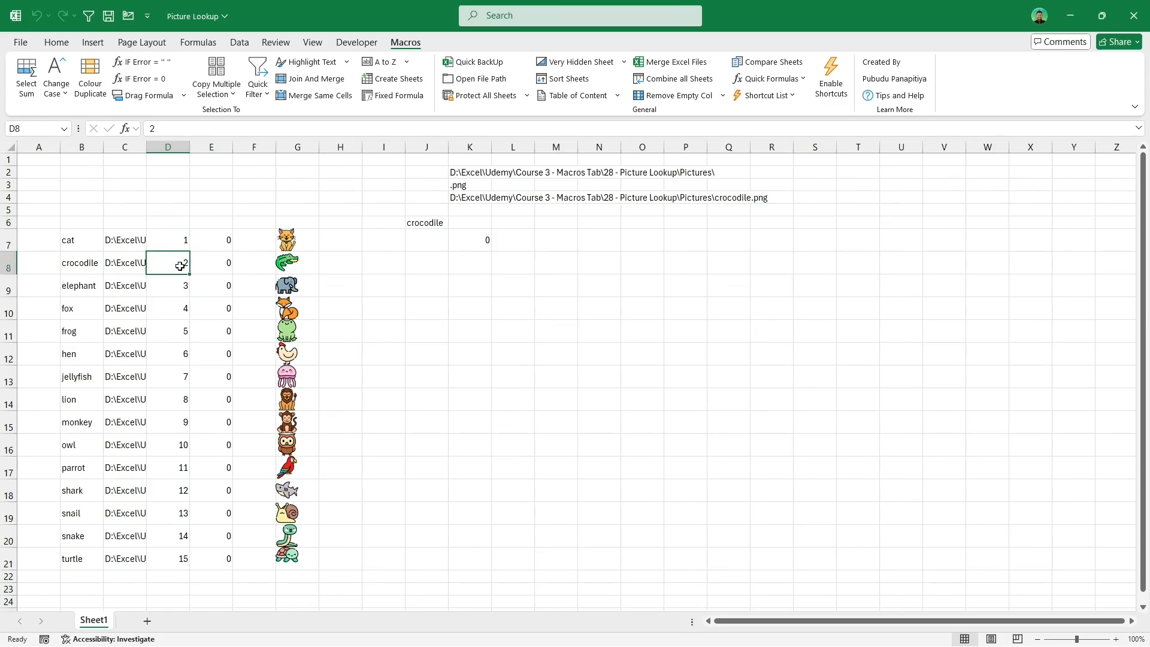
{"action": "left_click", "coordinate": [180, 289]}
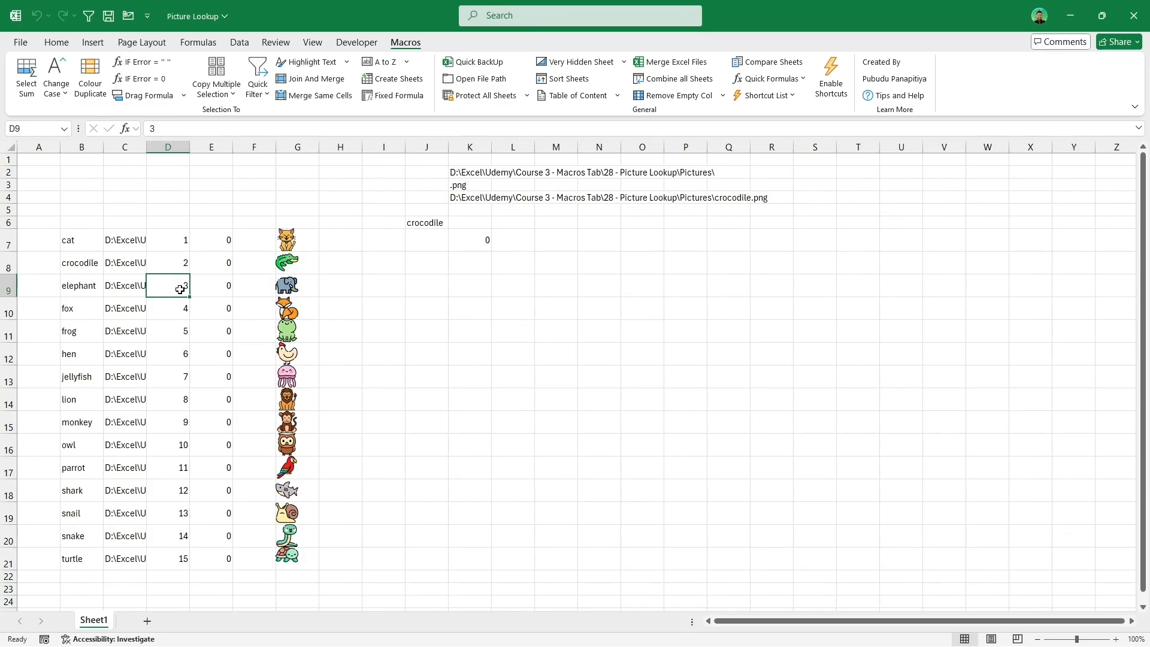
{"action": "left_click_drag", "start_coordinate": [178, 236], "coordinate": [186, 552]}
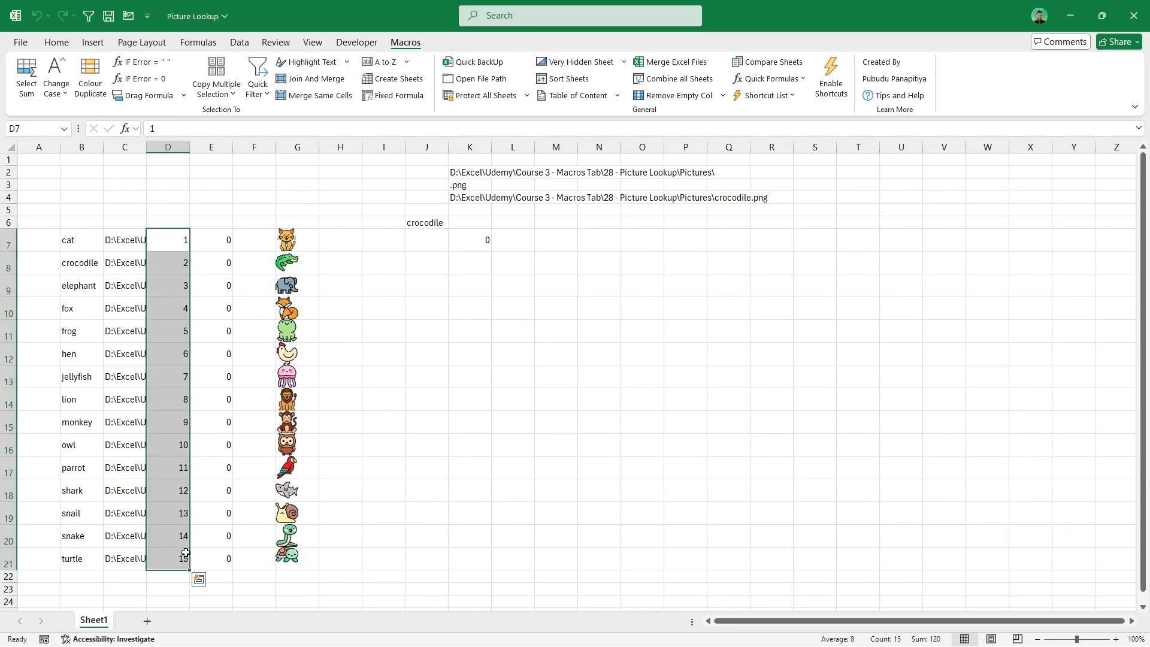
{"action": "double_click", "coordinate": [211, 245]}
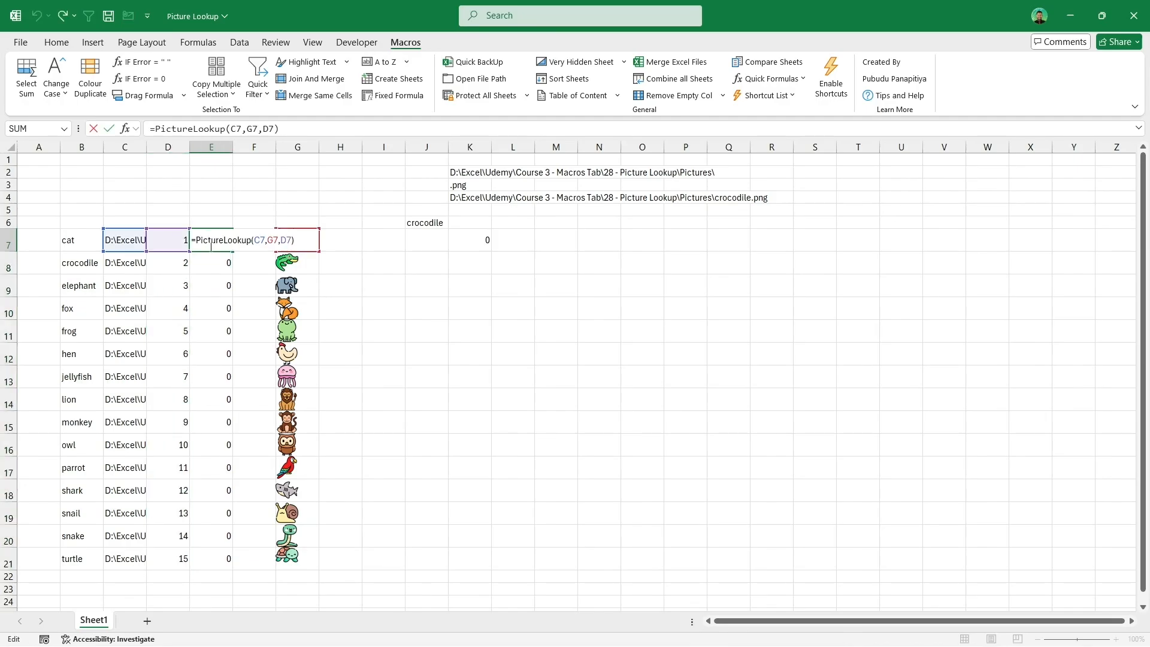
{"action": "key", "text": "ctrl+Return"}
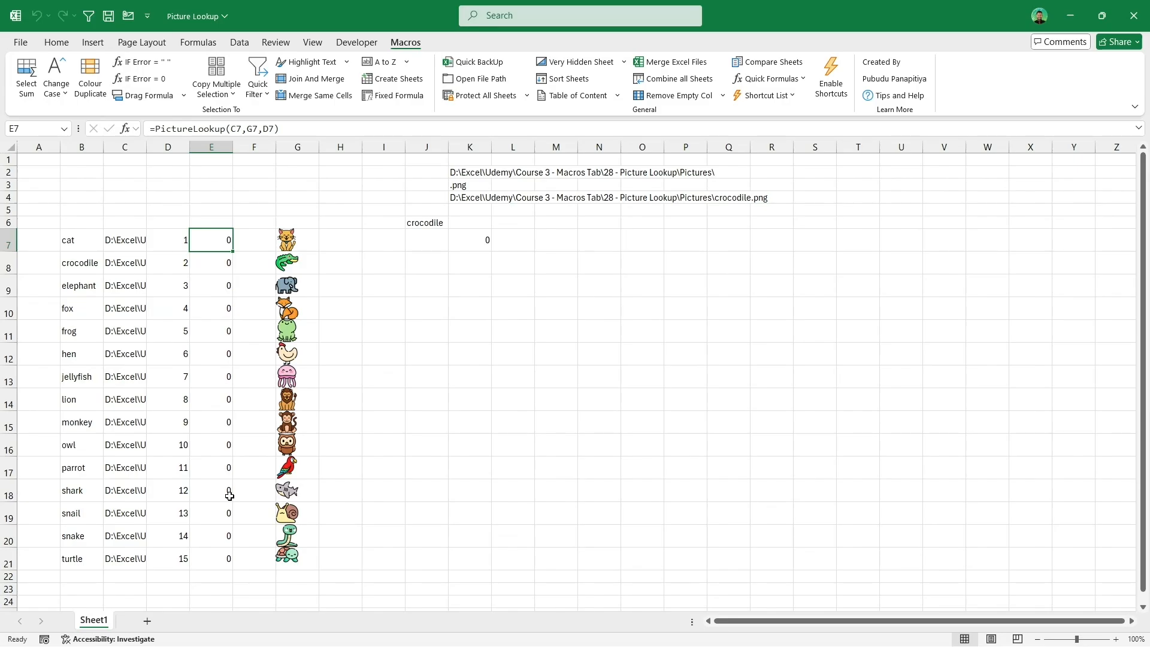
Step: Select all the inserted animal pictures in column G with Select Objects and delete them
{"action": "left_click", "coordinate": [381, 242]}
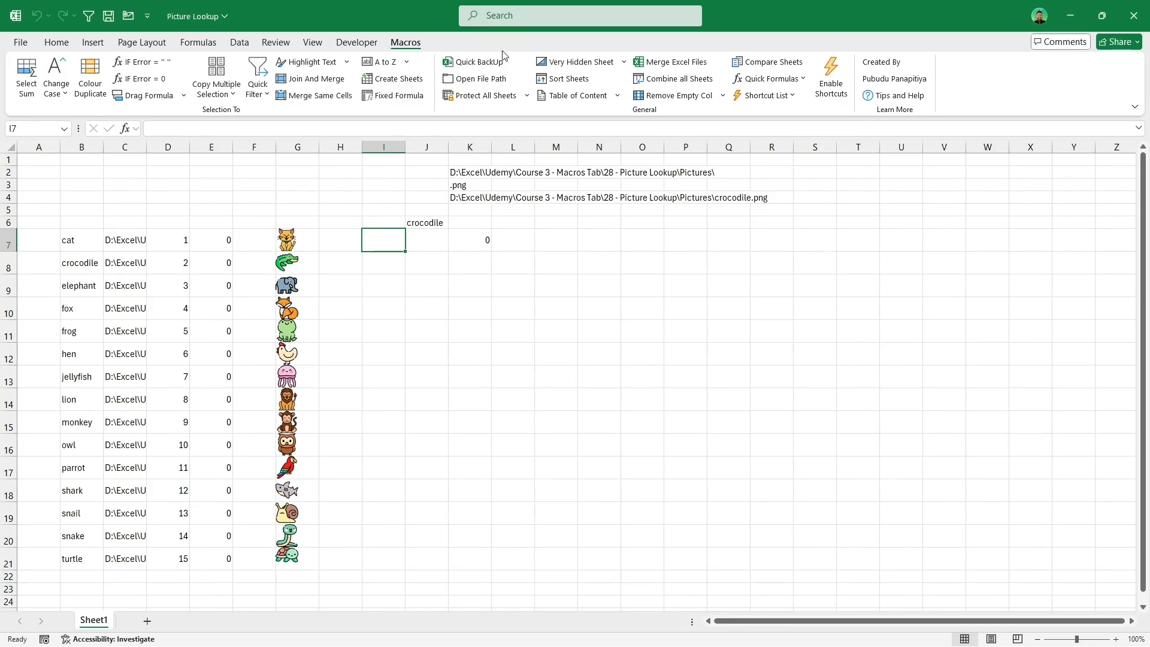
{"action": "type", "text": "sele"}
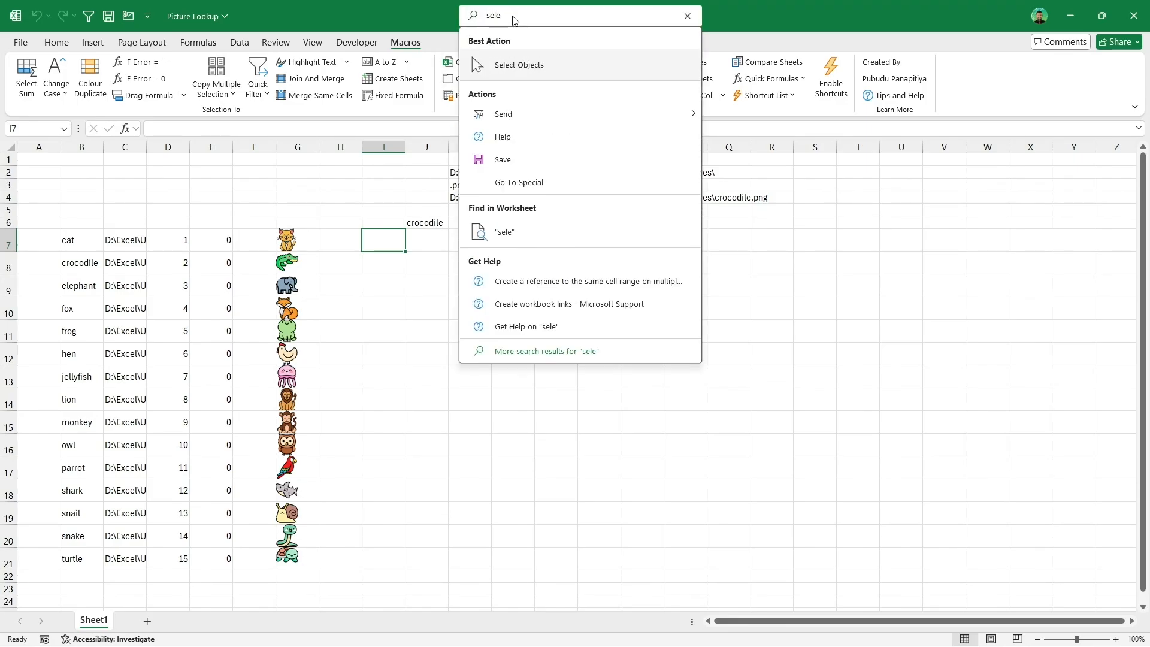
{"action": "left_click", "coordinate": [543, 64]}
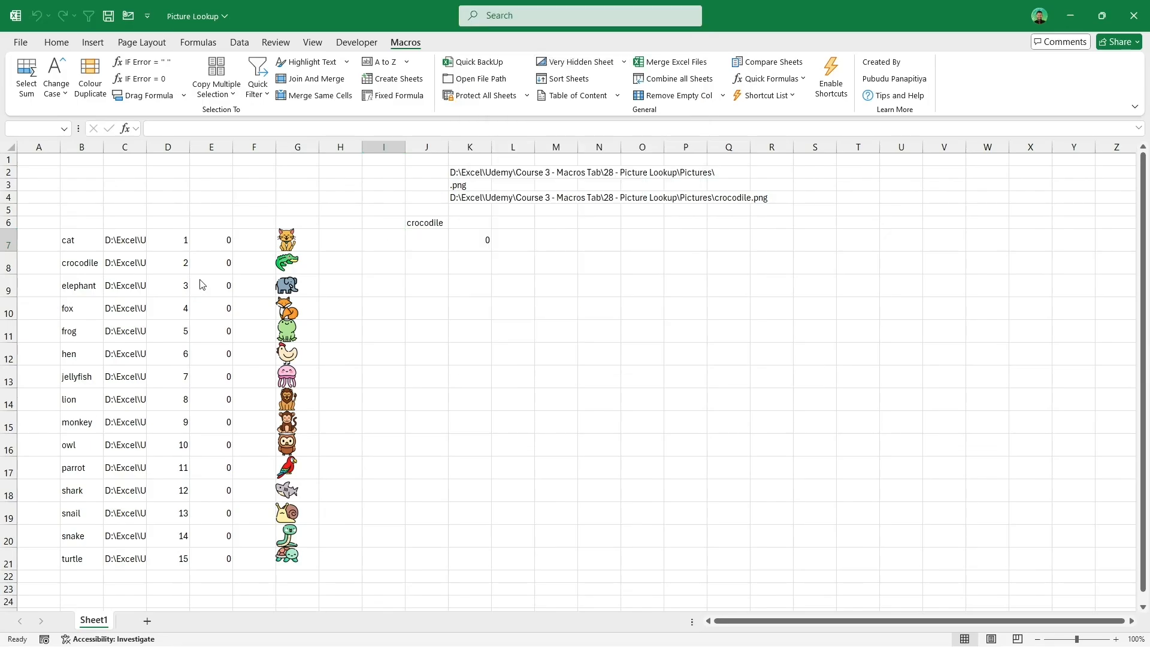
{"action": "left_click_drag", "start_coordinate": [254, 209], "coordinate": [343, 595]}
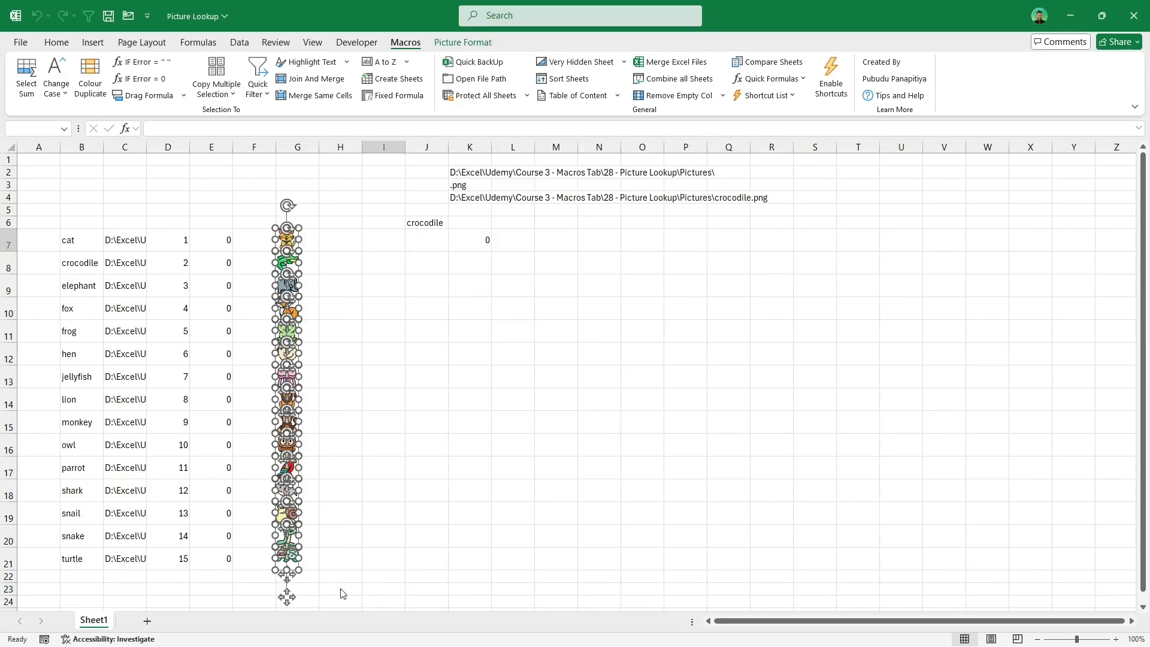
{"action": "key", "text": "Delete"}
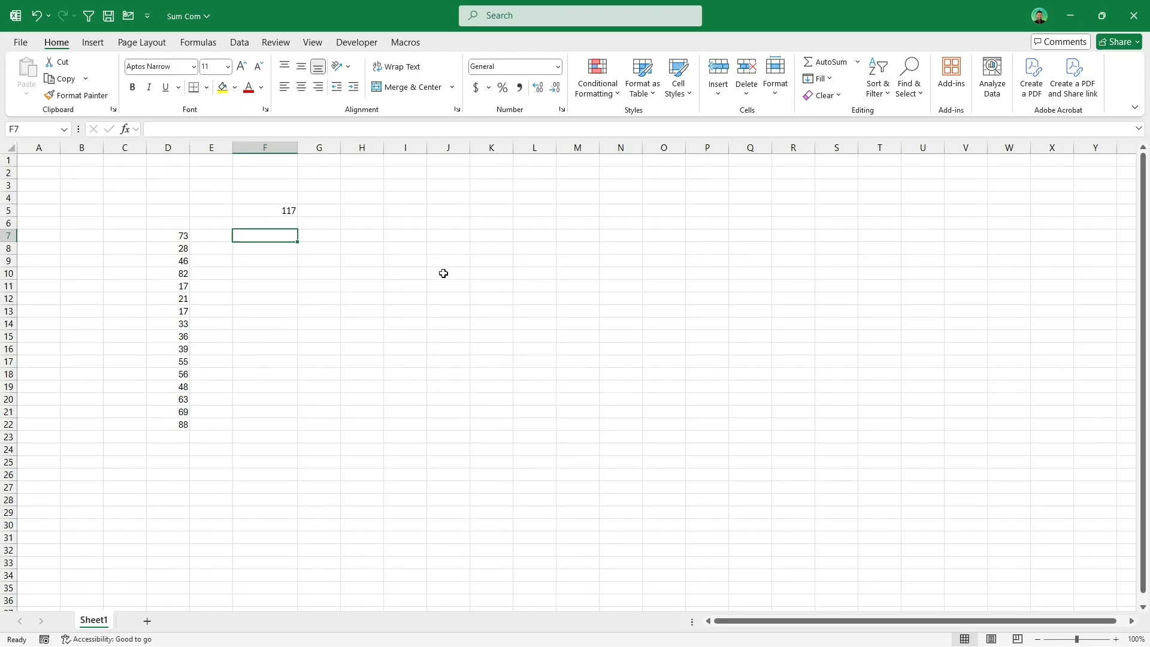
Step: Enter =SumCombinations(D7:D22,F5) in F7 using the function arguments dialog, with F5 as the target sum
{"action": "left_click_drag", "start_coordinate": [183, 235], "coordinate": [169, 423]}
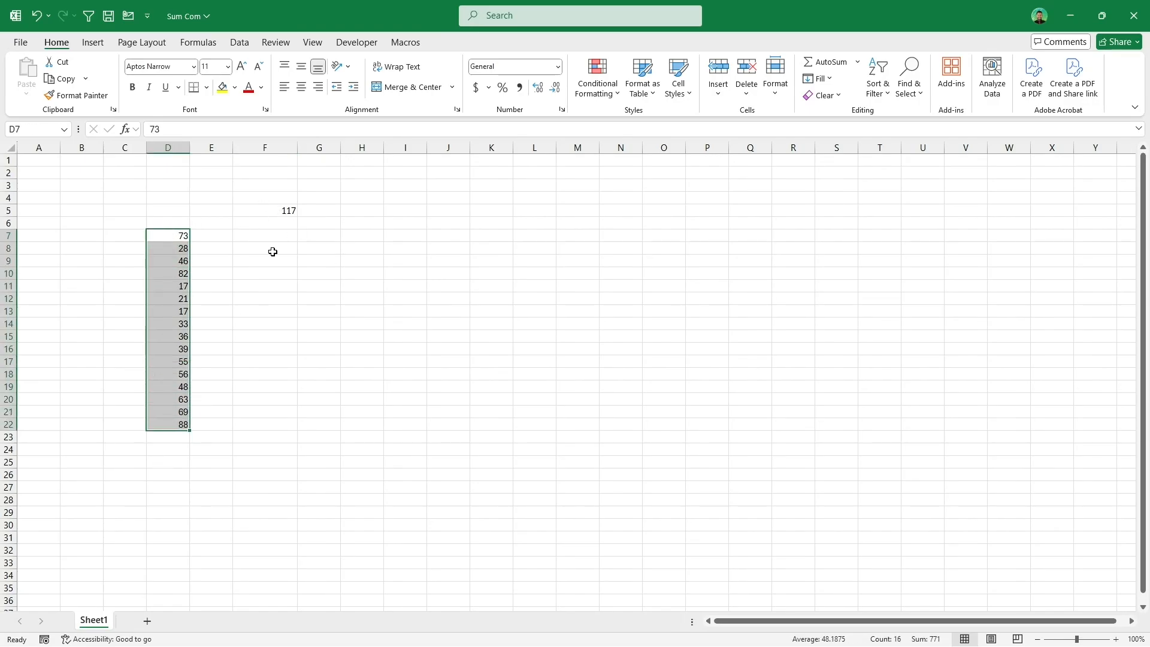
{"action": "left_click", "coordinate": [281, 209]}
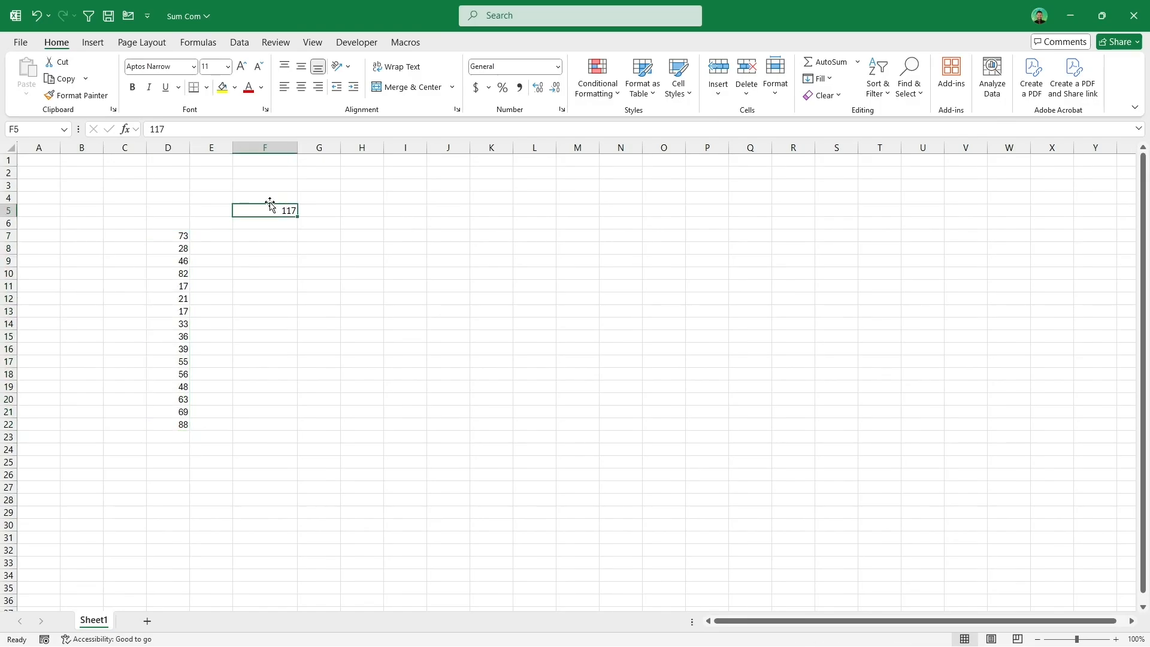
{"action": "left_click", "coordinate": [261, 232]}
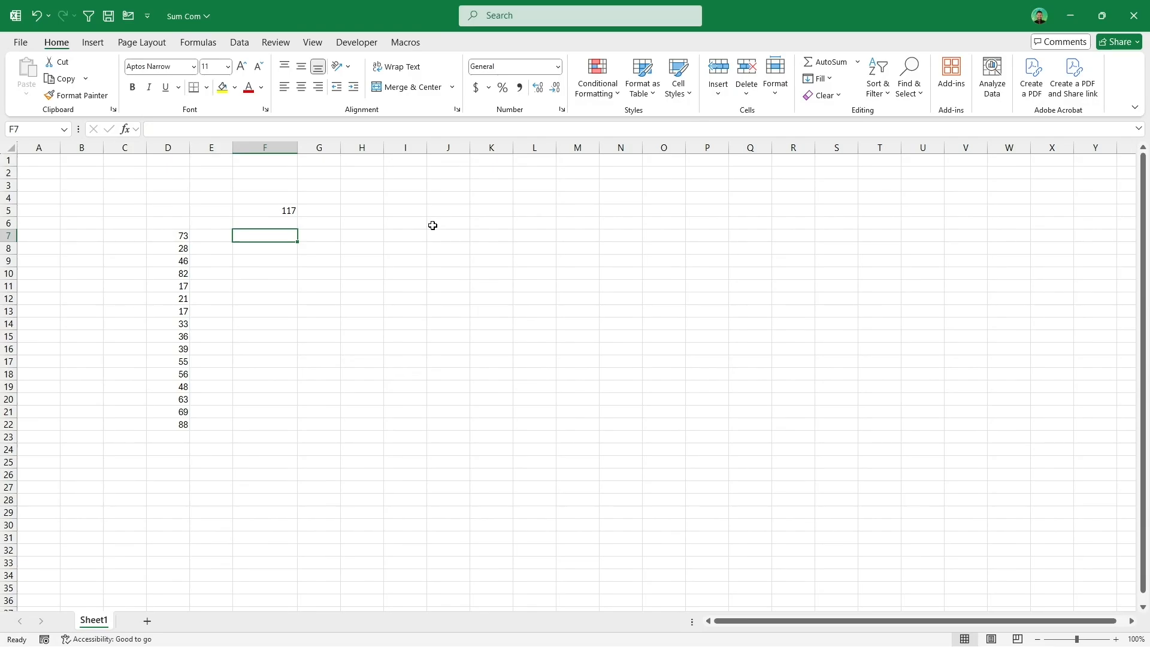
{"action": "type", "text": "=sum"}
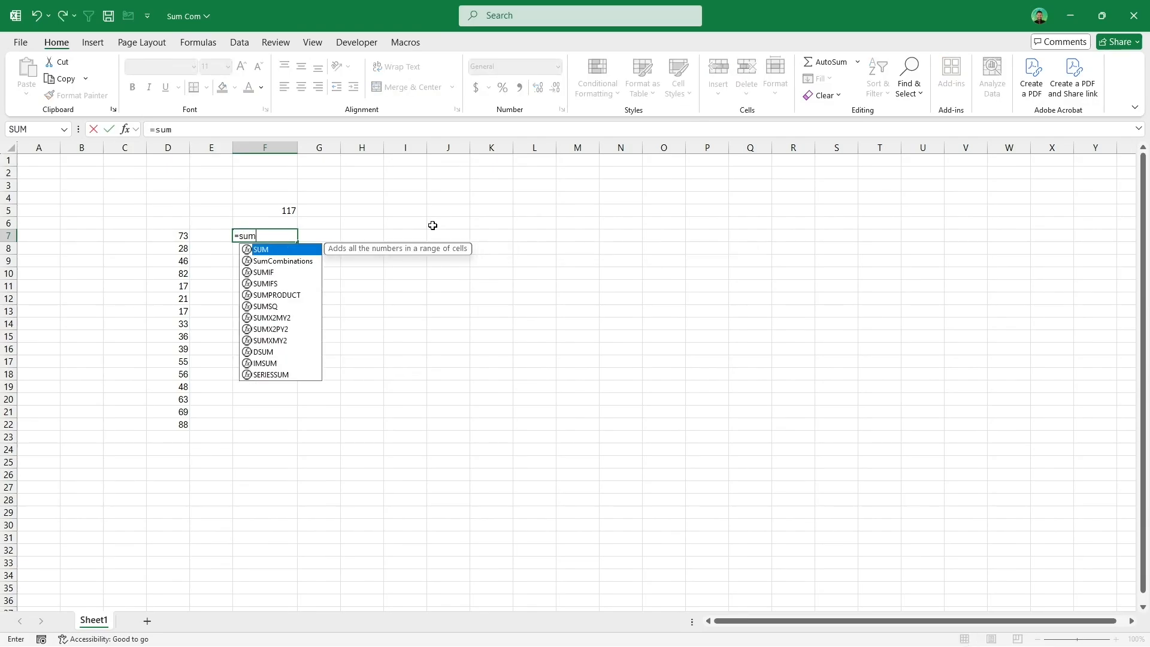
{"action": "key", "text": "Down"}
{"action": "key", "text": "Tab"}
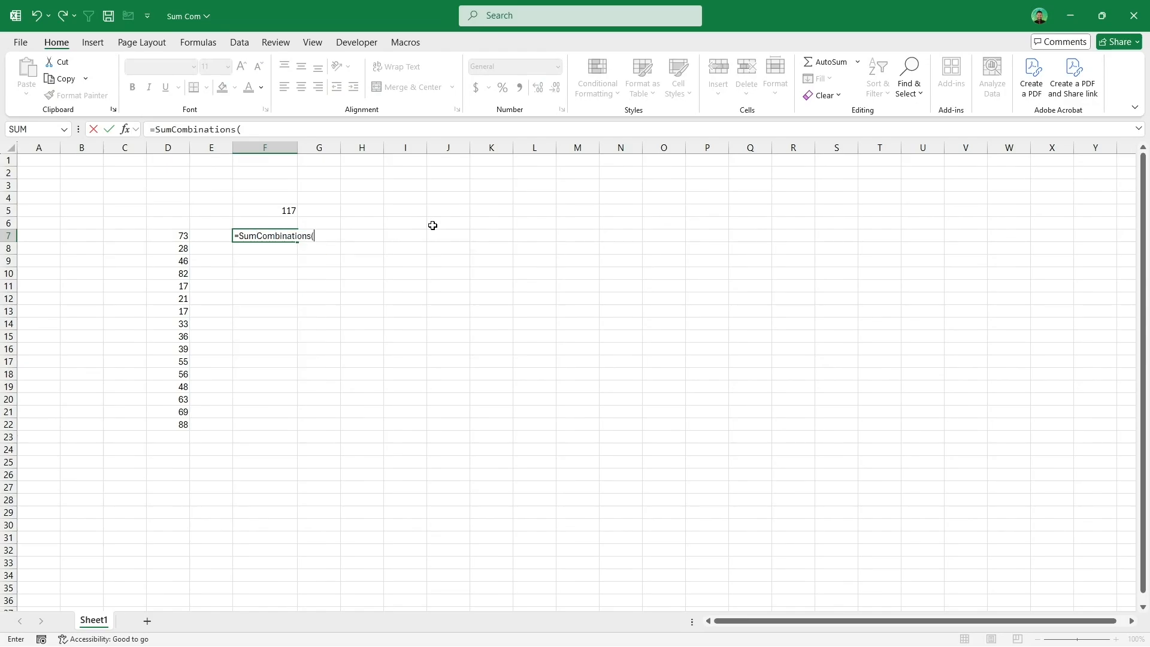
{"action": "left_click_drag", "start_coordinate": [161, 236], "coordinate": [169, 426]}
{"action": "type", "text": ","}
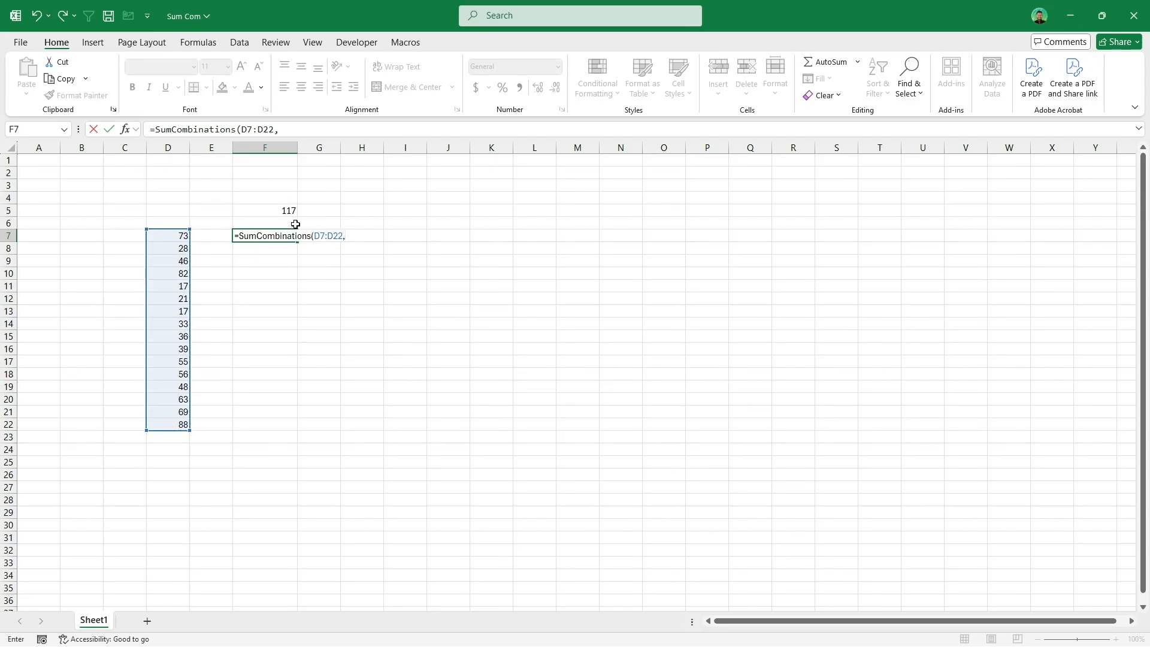
{"action": "left_click", "coordinate": [286, 209]}
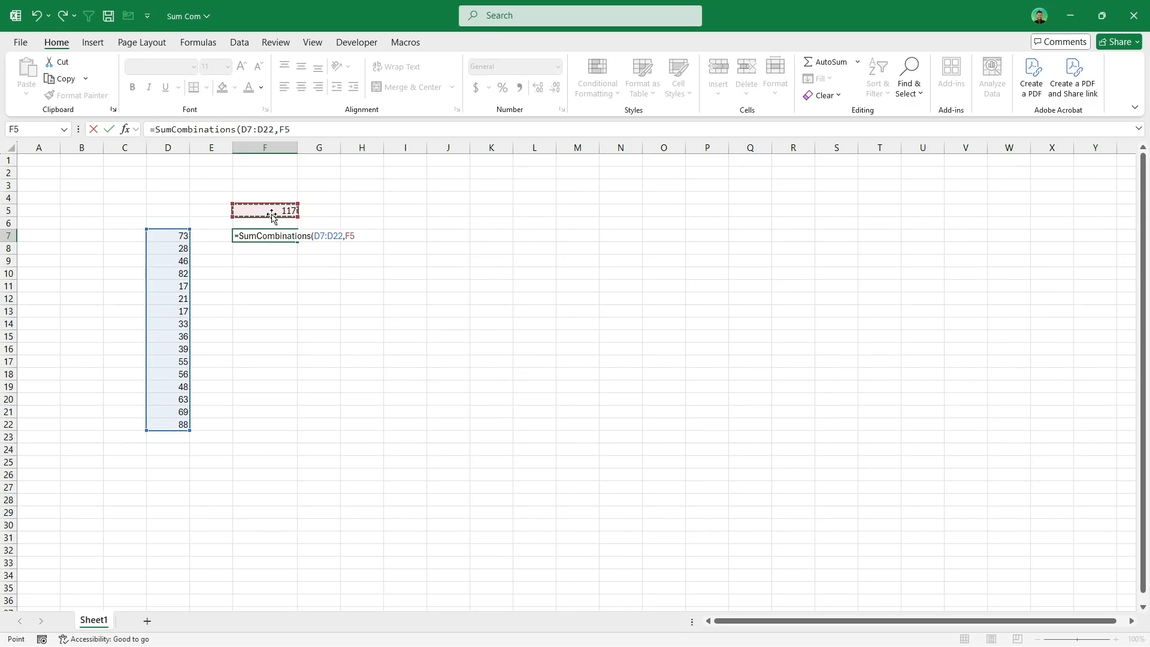
{"action": "left_click", "coordinate": [126, 130]}
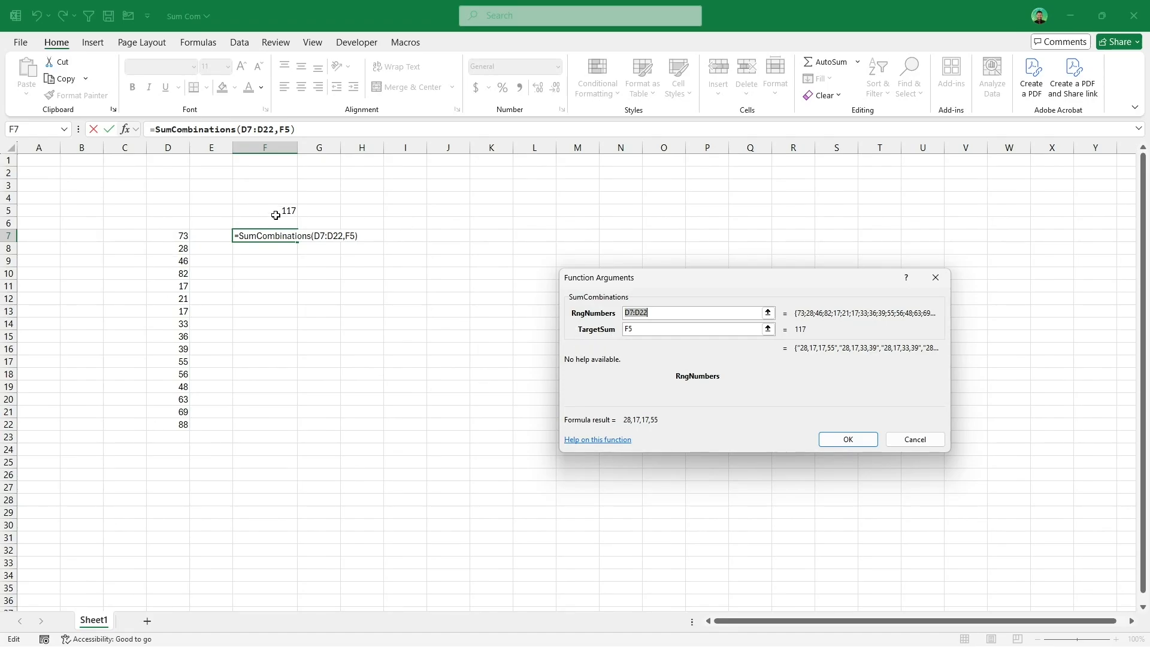
{"action": "left_click", "coordinate": [838, 442]}
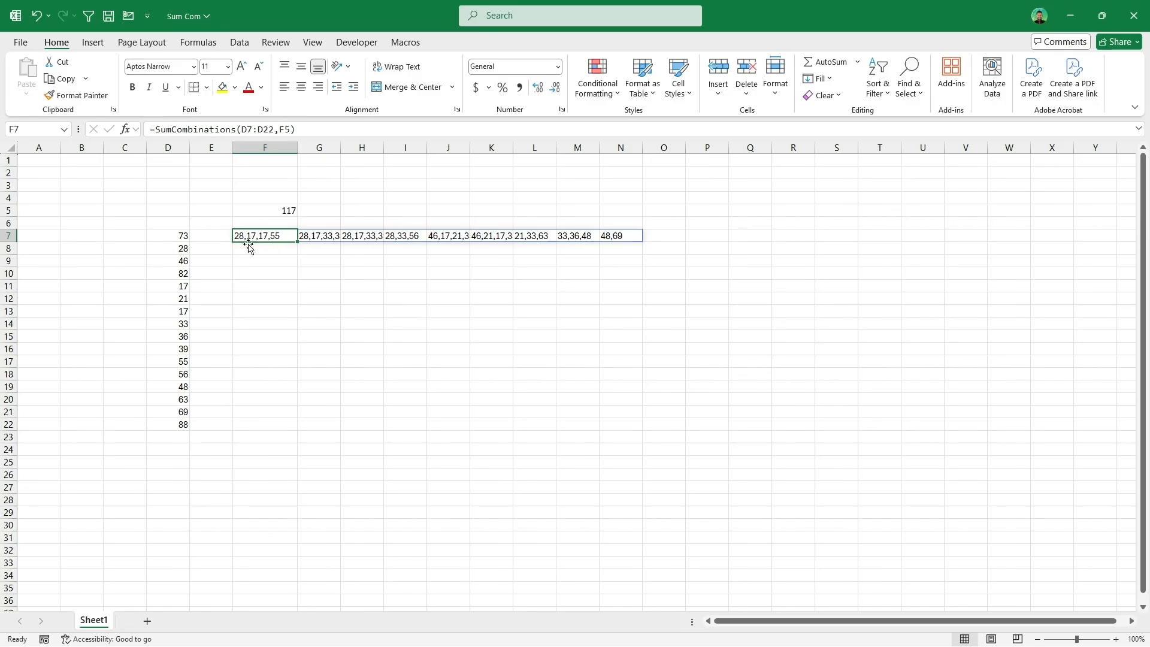
Step: Wrap the F7 formula in TRANSPOSE so the combinations list down column F
{"action": "left_click", "coordinate": [157, 130]}
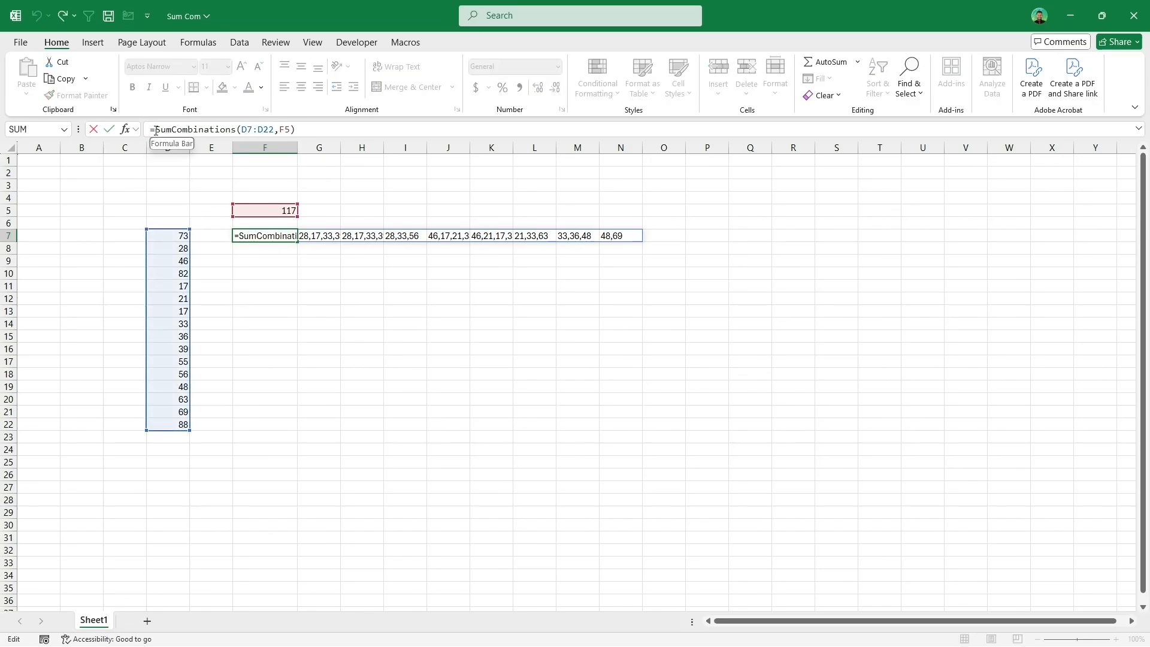
{"action": "type", "text": "TRANSPOSE("}
{"action": "left_click", "coordinate": [356, 129]}
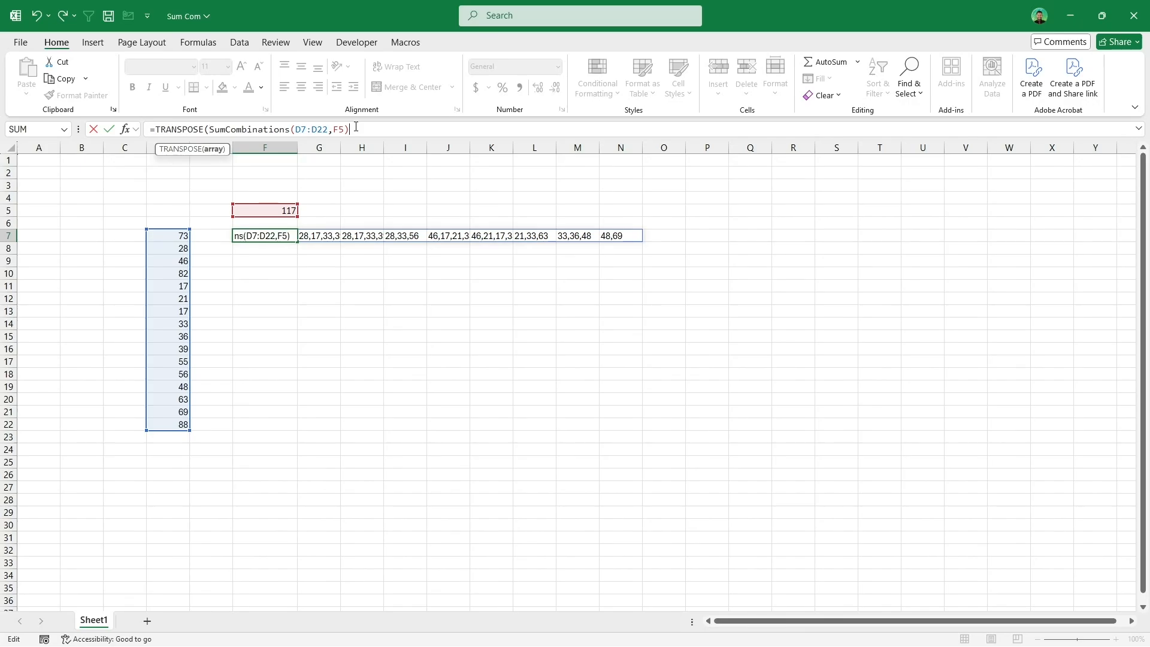
{"action": "type", "text": ")"}
{"action": "key", "text": "Return"}
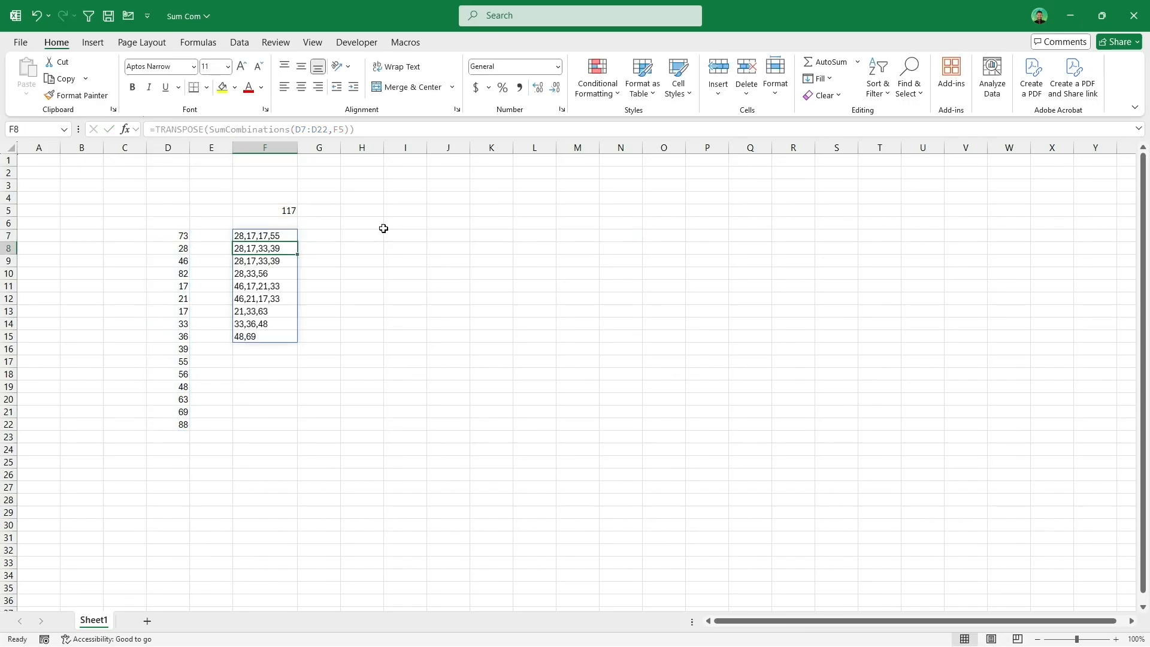
Step: Set the target sum in F5 to 111 and highlight the duplicate combinations in F9:F10 with yellow fill
{"action": "left_click", "coordinate": [292, 212]}
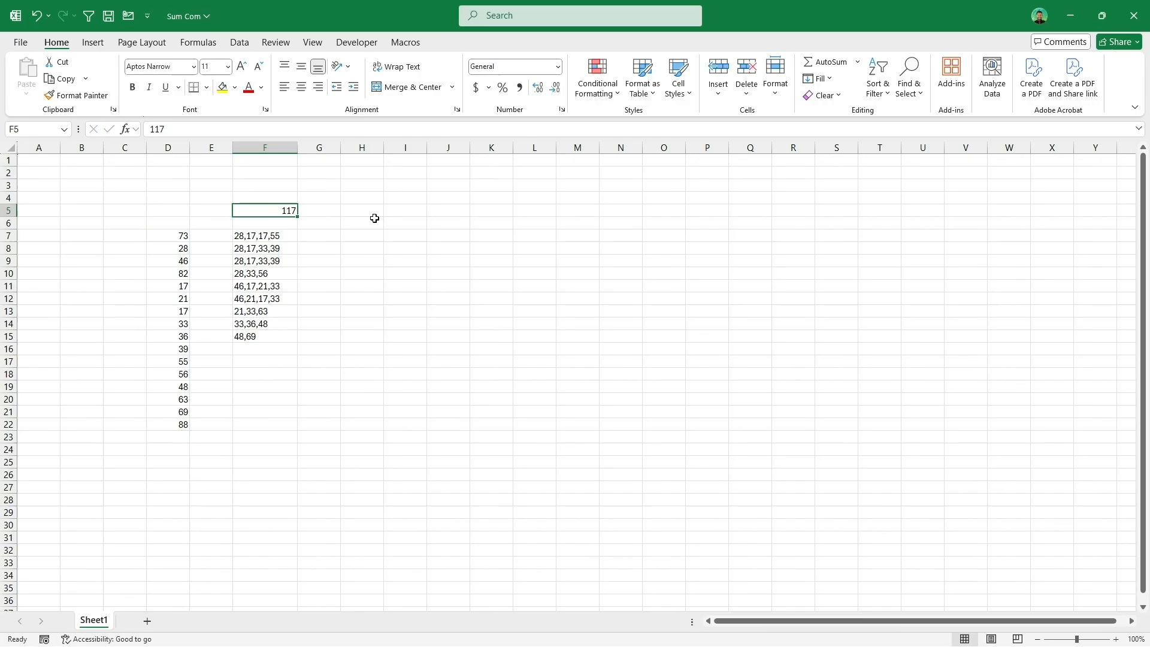
{"action": "type", "text": "111"}
{"action": "key", "text": "Return"}
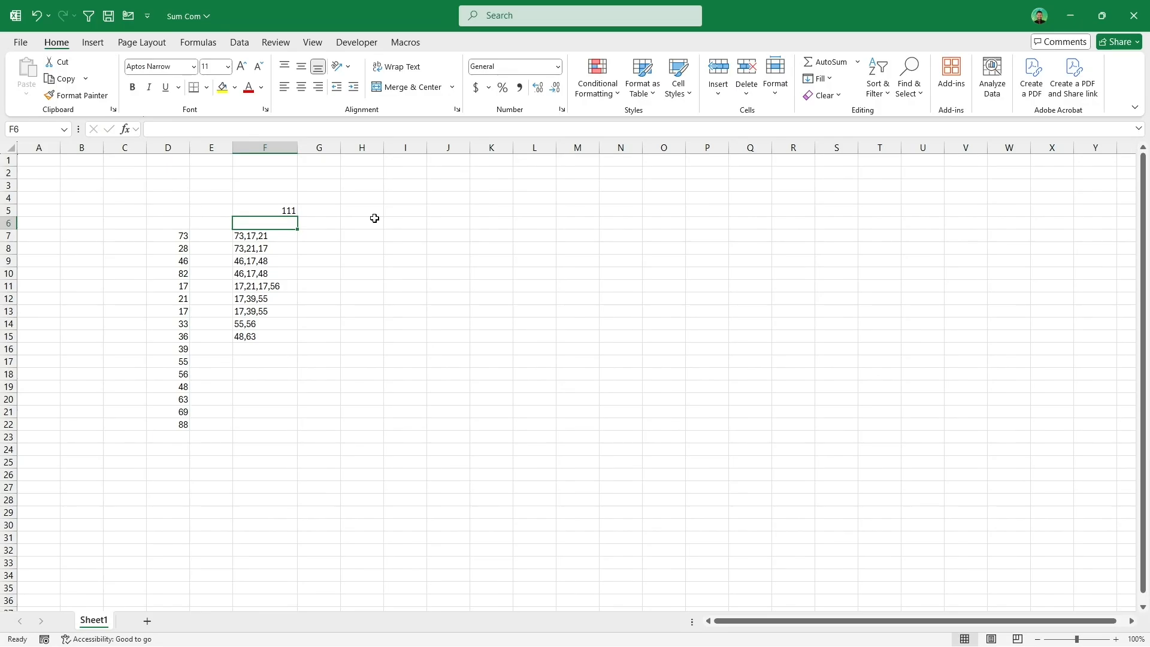
{"action": "left_click_drag", "start_coordinate": [276, 258], "coordinate": [277, 274]}
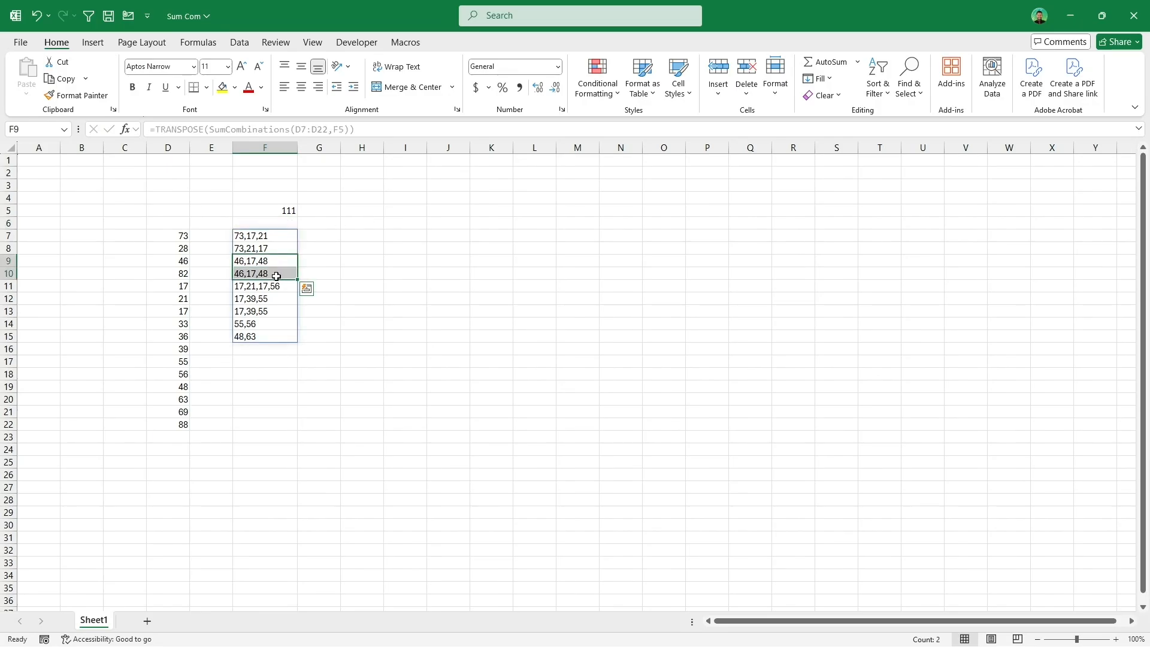
{"action": "left_click", "coordinate": [226, 90]}
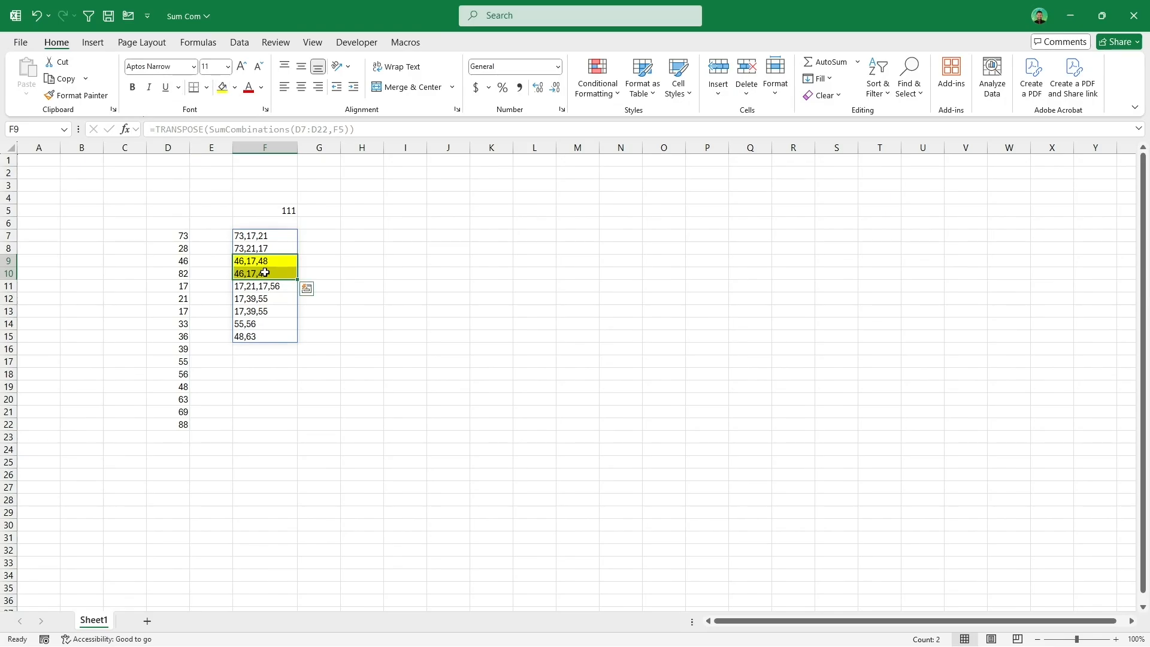
Step: Select the column D values making up a highlighted combination to check their sum
{"action": "left_click", "coordinate": [182, 261]}
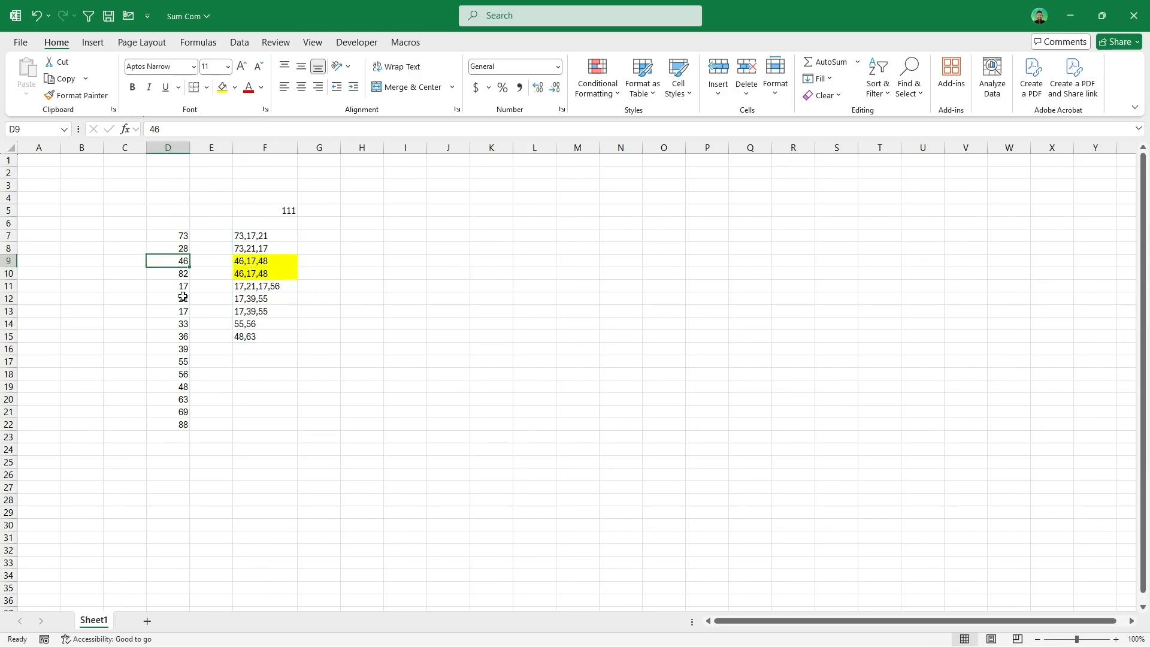
{"action": "left_click", "coordinate": [184, 287], "text": "ctrl"}
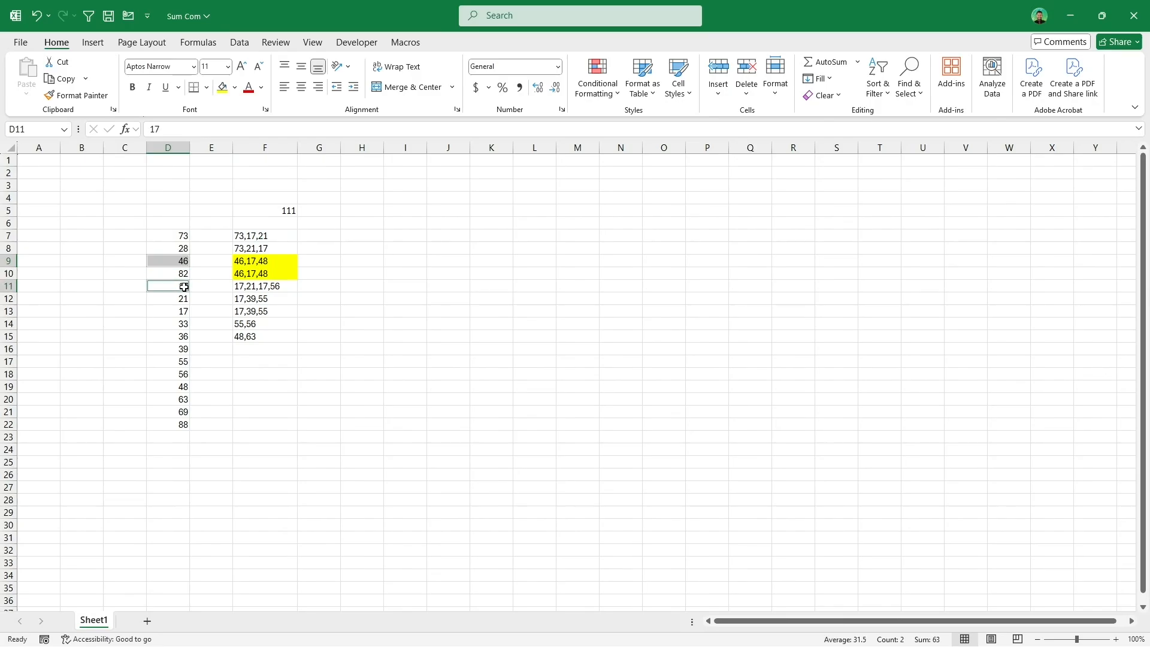
{"action": "left_click", "coordinate": [177, 387], "text": "ctrl"}
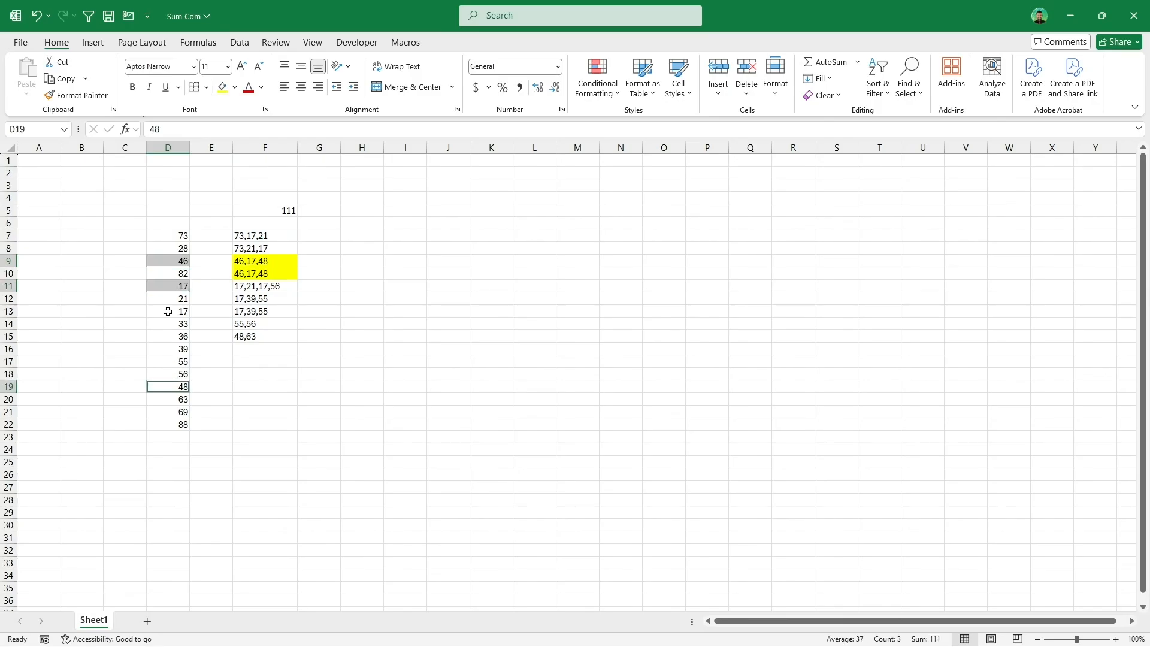
{"action": "left_click", "coordinate": [176, 262]}
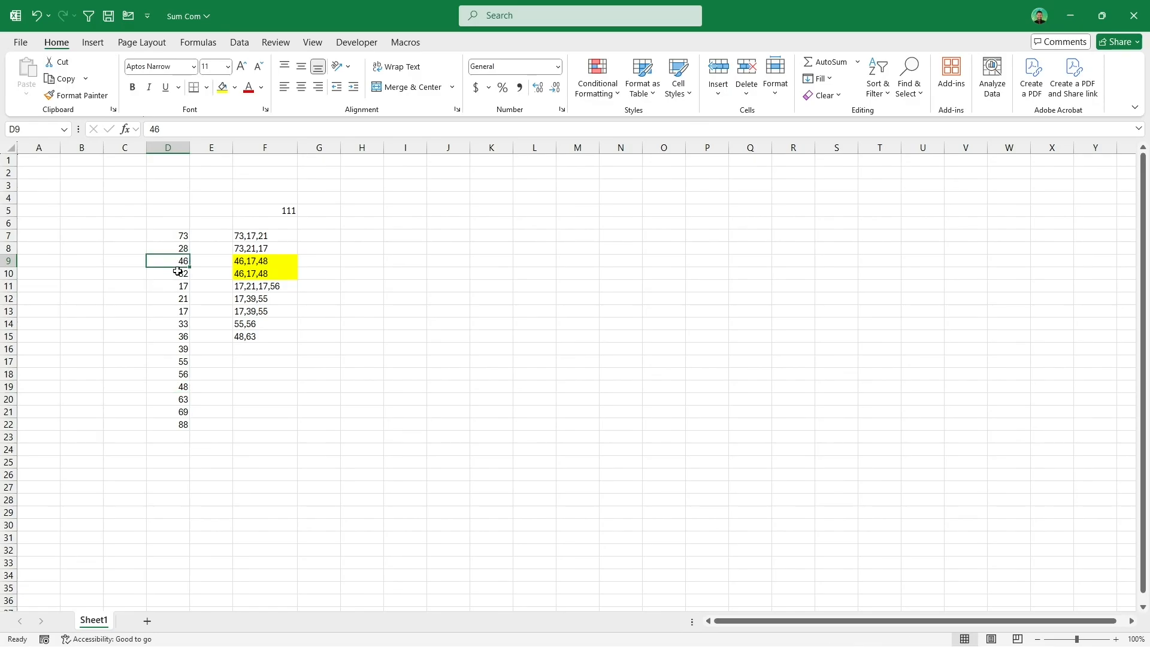
{"action": "left_click", "coordinate": [180, 312], "text": "ctrl"}
{"action": "left_click", "coordinate": [176, 385], "text": "ctrl"}
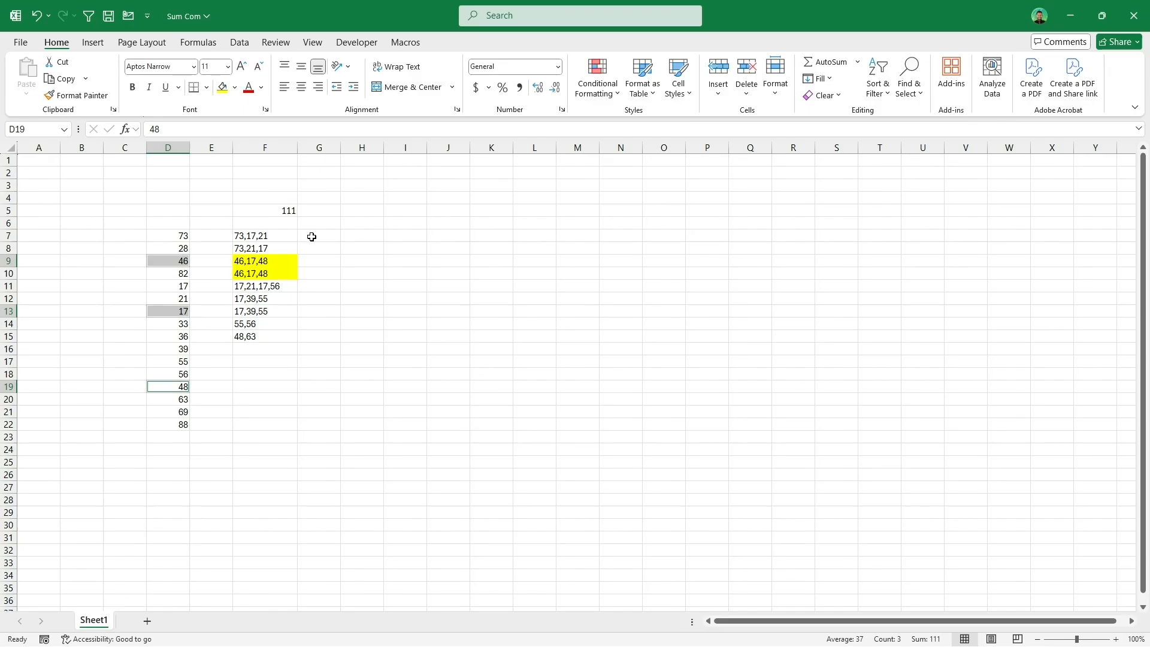
Step: Try to wrap the F7 formula in UNIQUE to remove duplicate combinations
{"action": "left_click", "coordinate": [290, 238]}
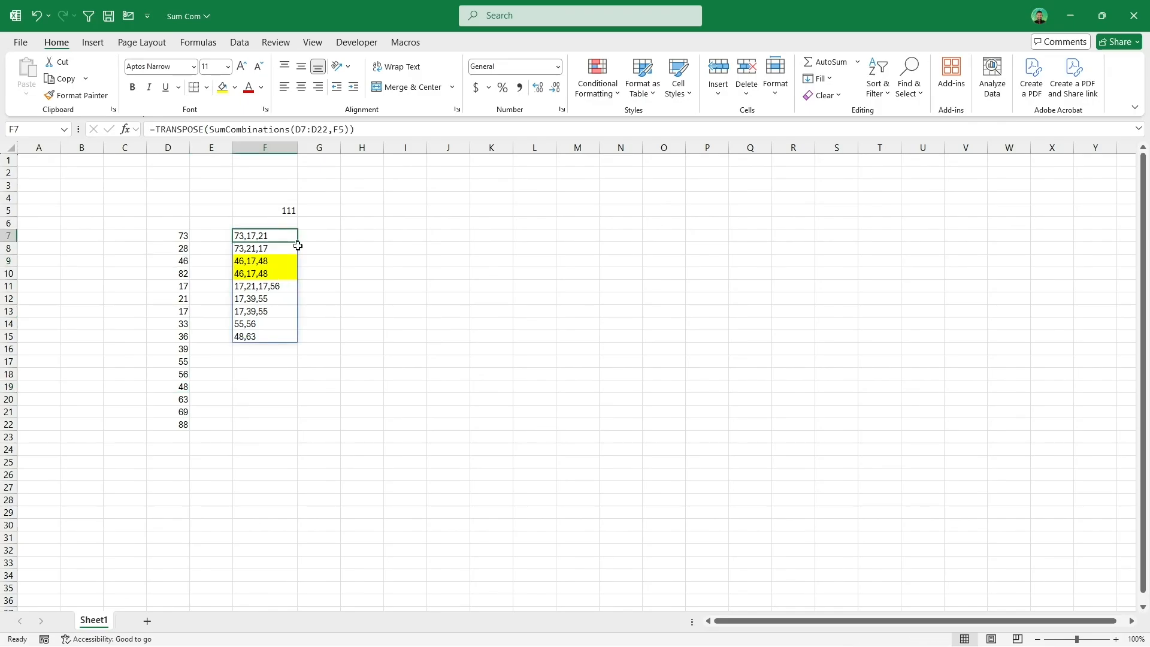
{"action": "left_click", "coordinate": [156, 130]}
{"action": "type", "text": "uni"}
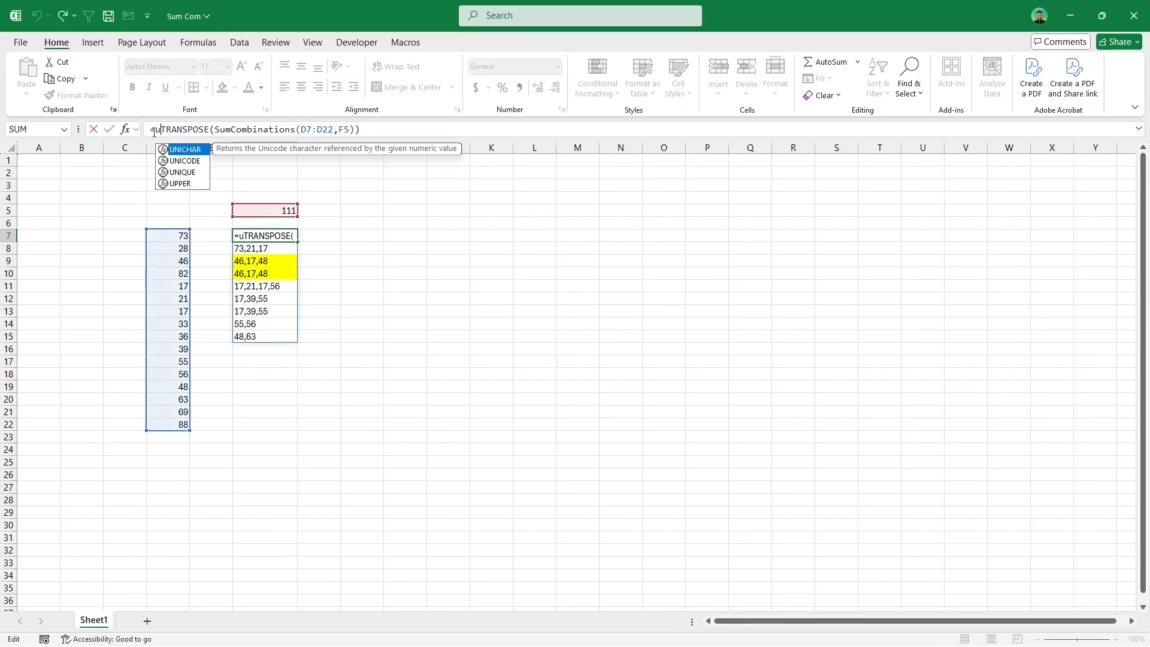
{"action": "key", "text": "Down"}
{"action": "key", "text": "Down"}
{"action": "key", "text": "Tab"}
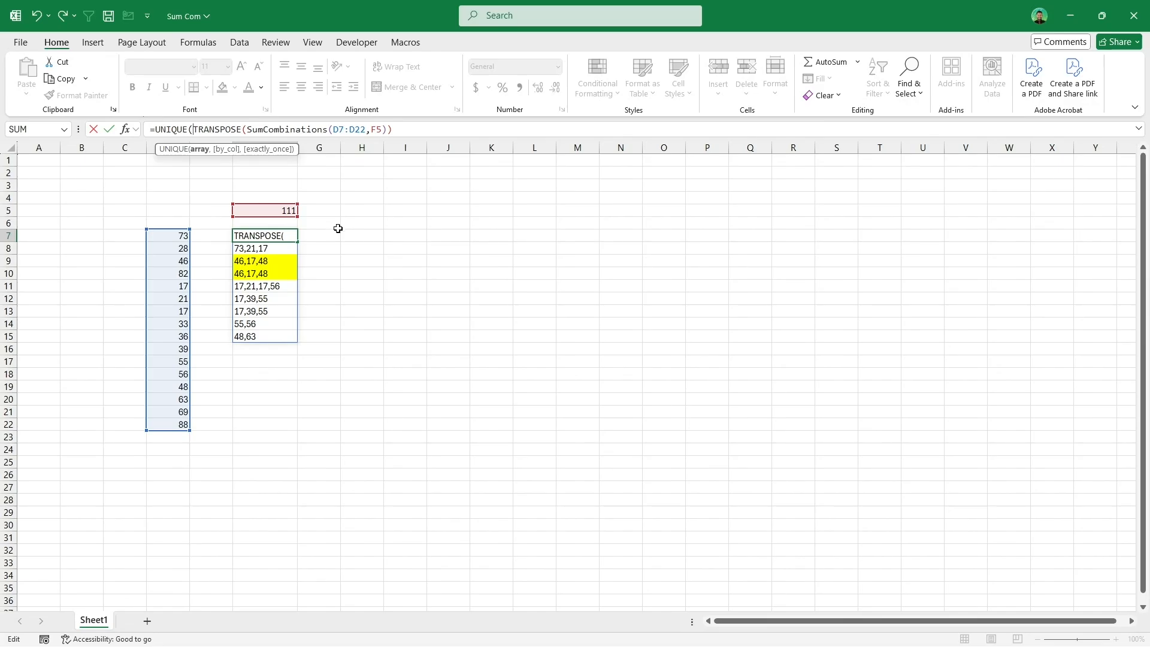
{"action": "key", "text": "Tab"}
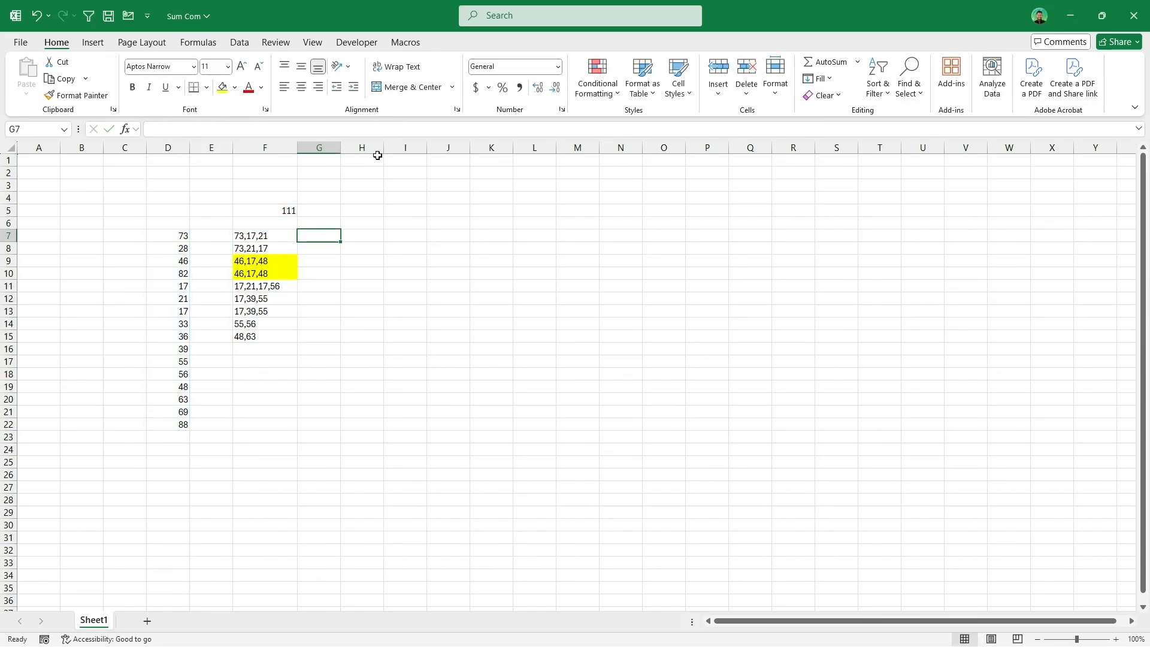
Step: Insert a Unique Sum Combination formula in G7 via Quick Formulas, using range D7:D22 and target F5
{"action": "left_click", "coordinate": [407, 42]}
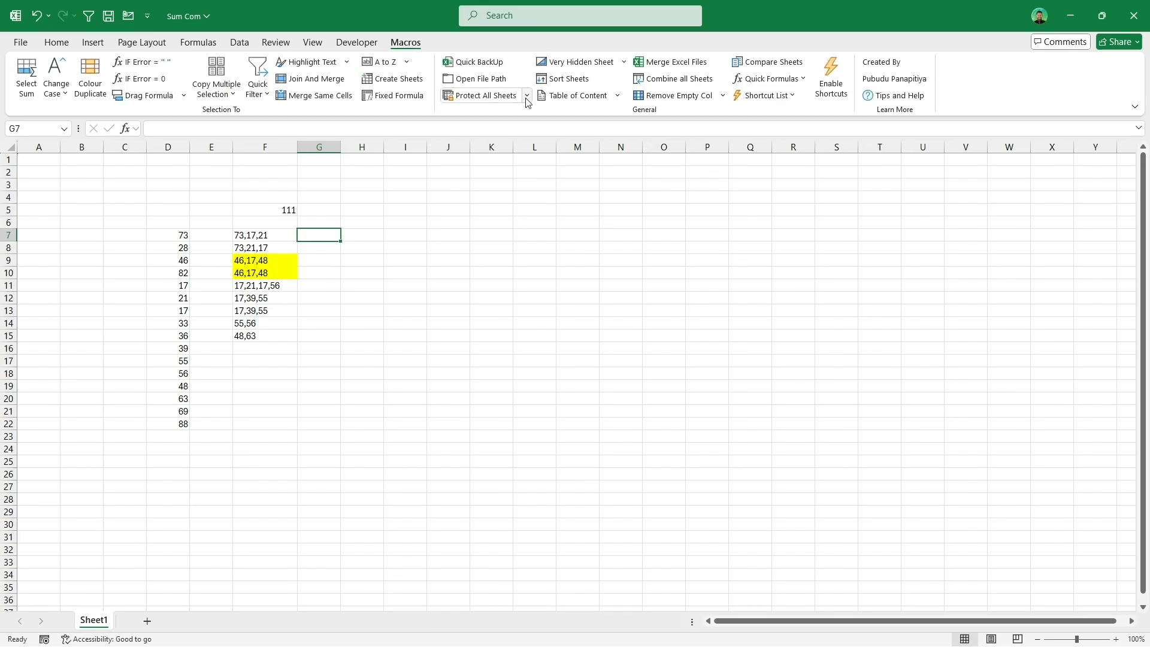
{"action": "left_click", "coordinate": [783, 79]}
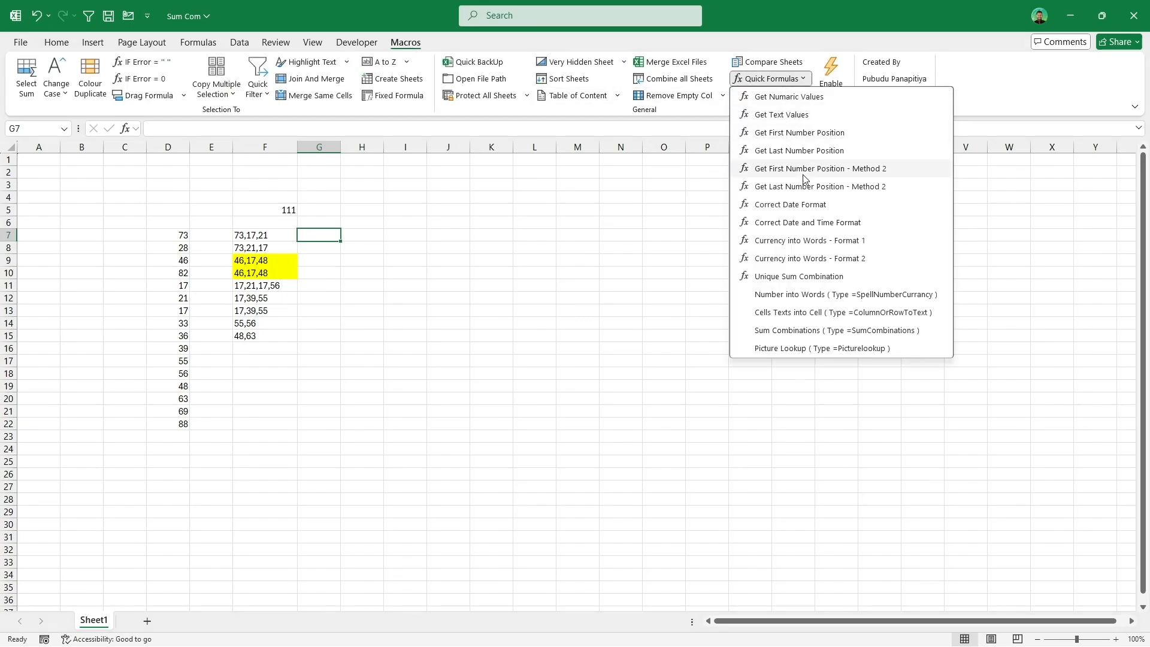
{"action": "left_click", "coordinate": [820, 281]}
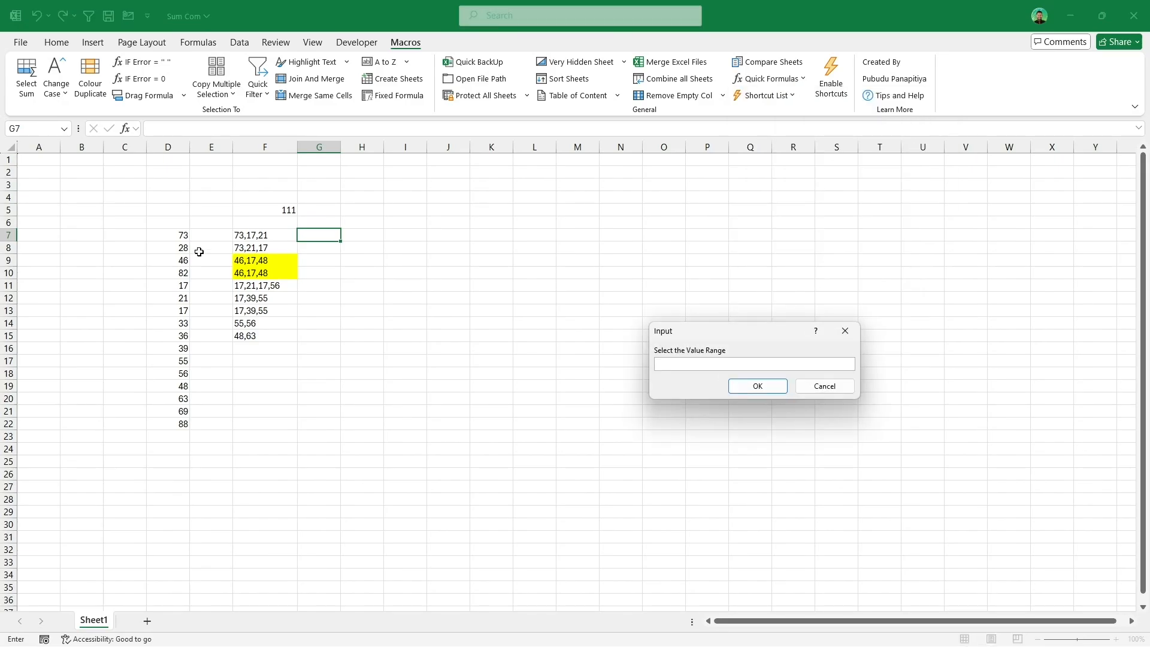
{"action": "left_click_drag", "start_coordinate": [183, 235], "coordinate": [175, 426]}
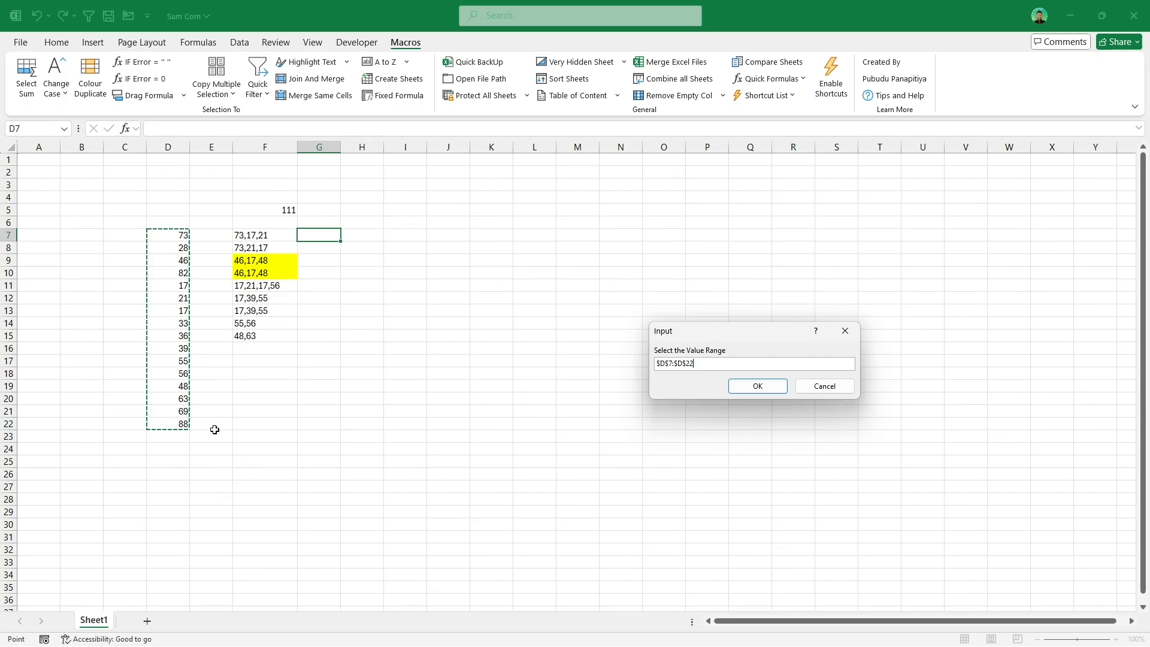
{"action": "left_click", "coordinate": [760, 388]}
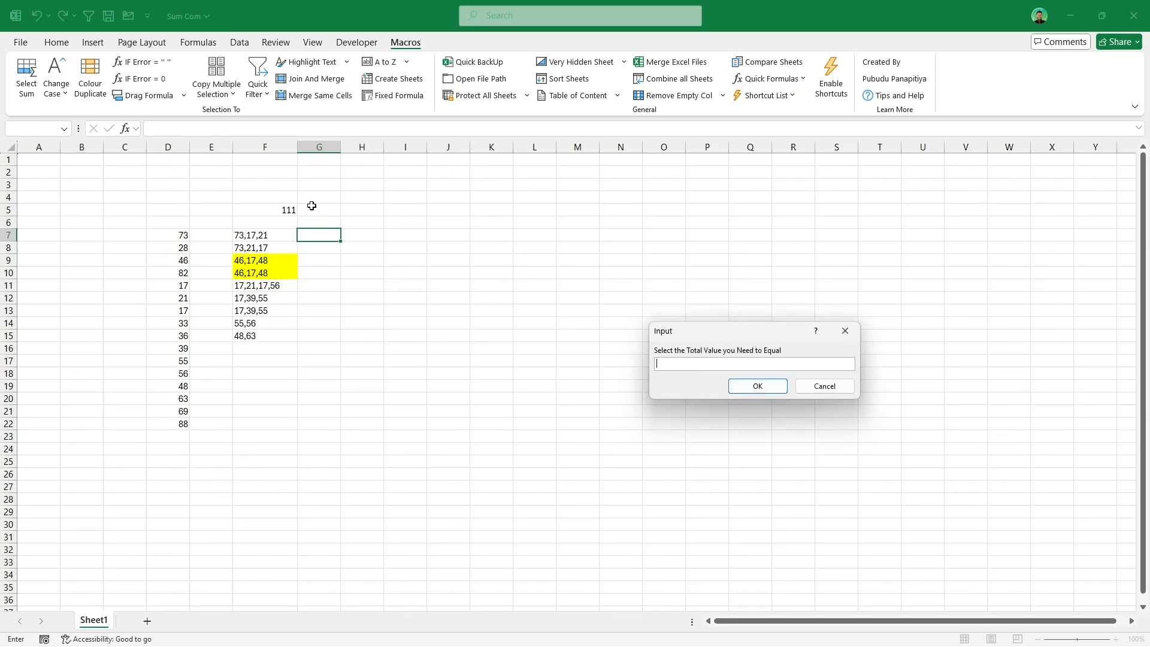
{"action": "left_click", "coordinate": [284, 212]}
{"action": "left_click", "coordinate": [759, 387]}
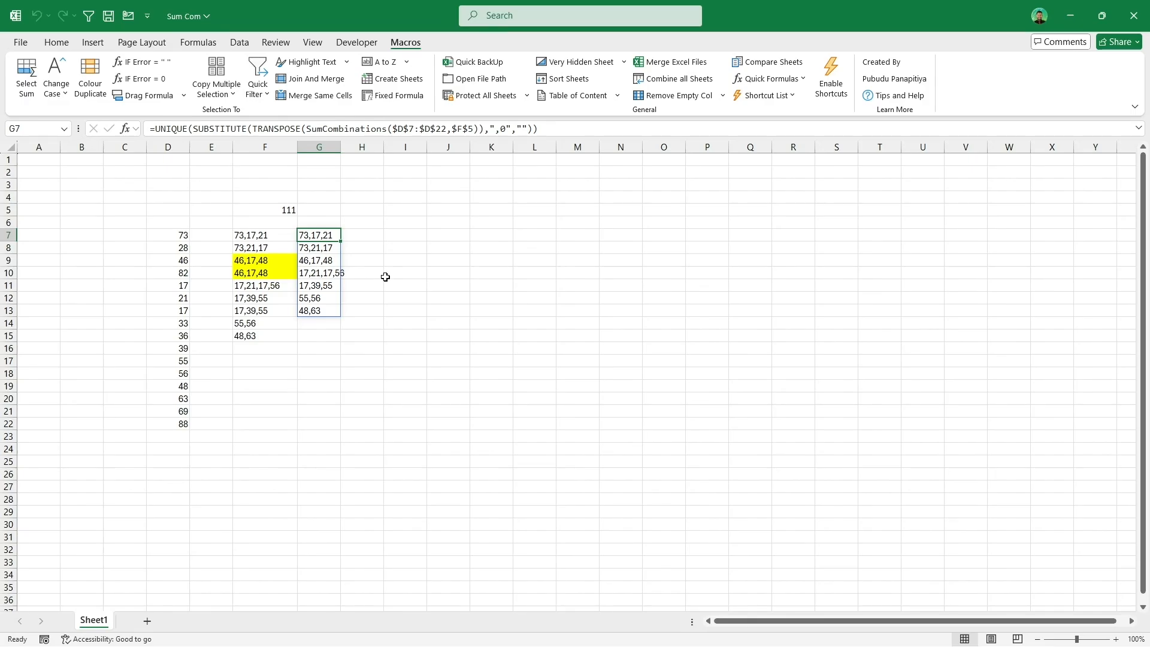
{"action": "left_click", "coordinate": [773, 79]}
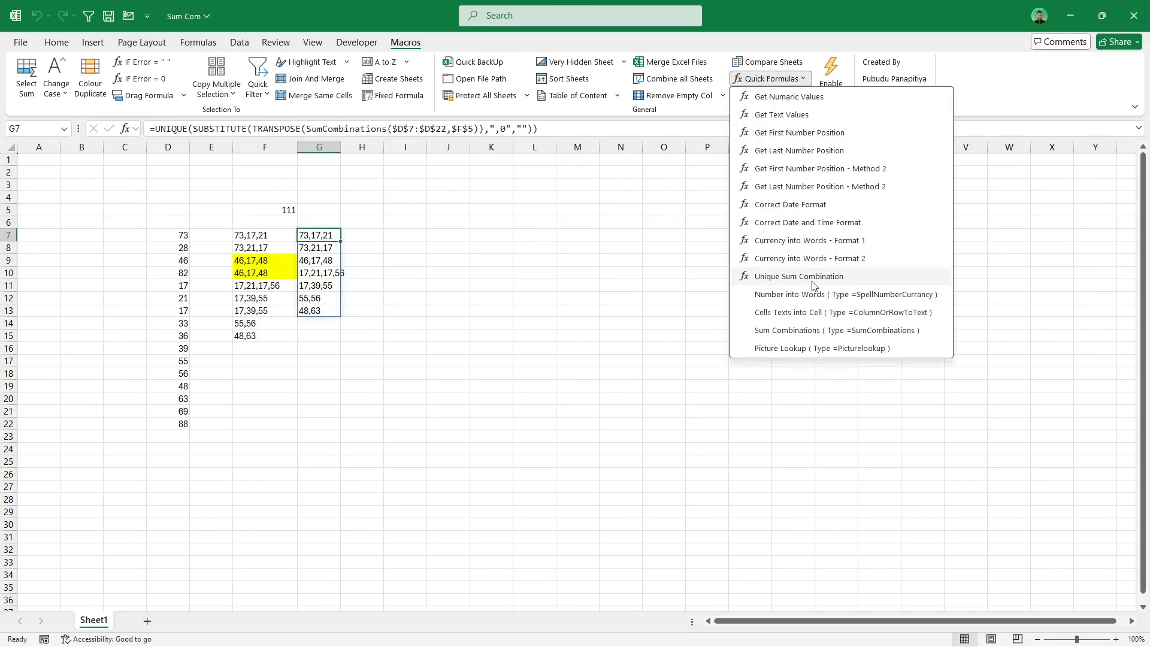
{"action": "left_click", "coordinate": [368, 263]}
{"action": "left_click_drag", "start_coordinate": [182, 237], "coordinate": [184, 533]}
{"action": "left_click", "coordinate": [344, 386]}
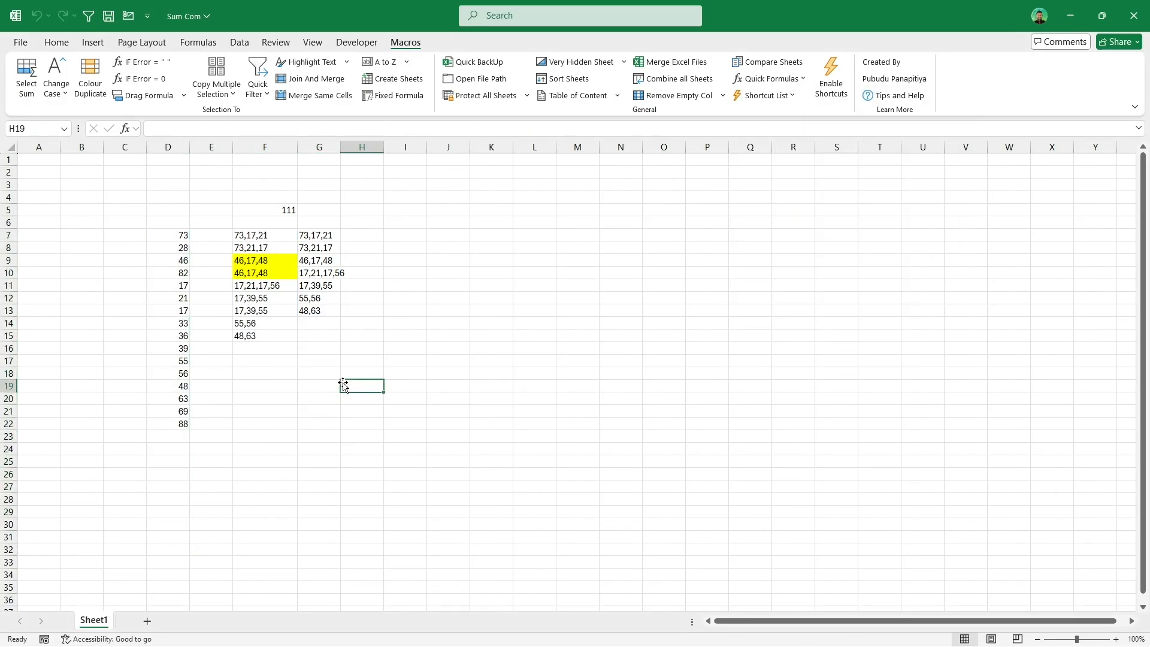